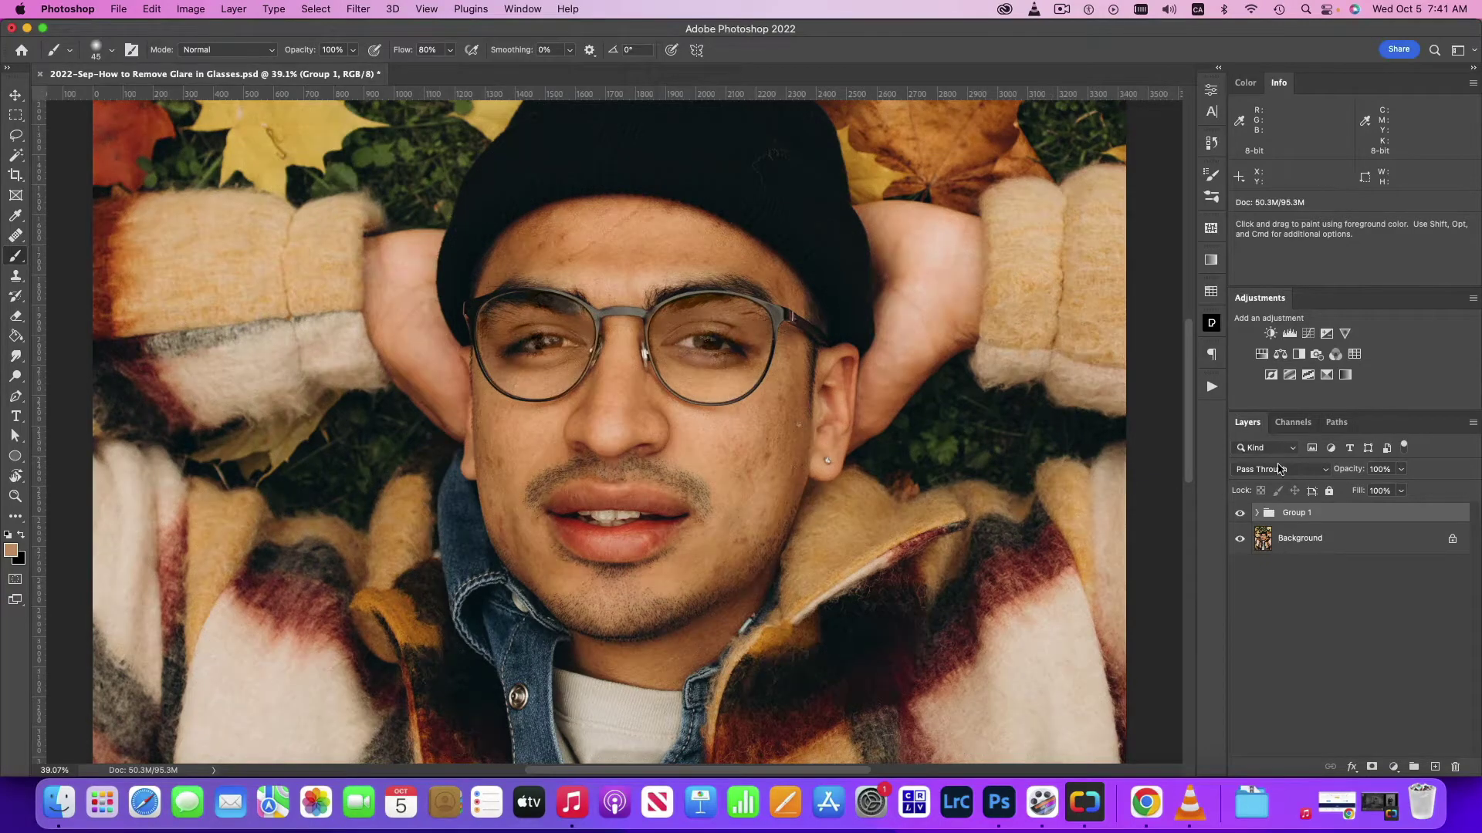
Toggle Group 1 off and on to compare the glare, then expand it to list its layers.
{"action": "left_click", "coordinate": [1240, 513]}
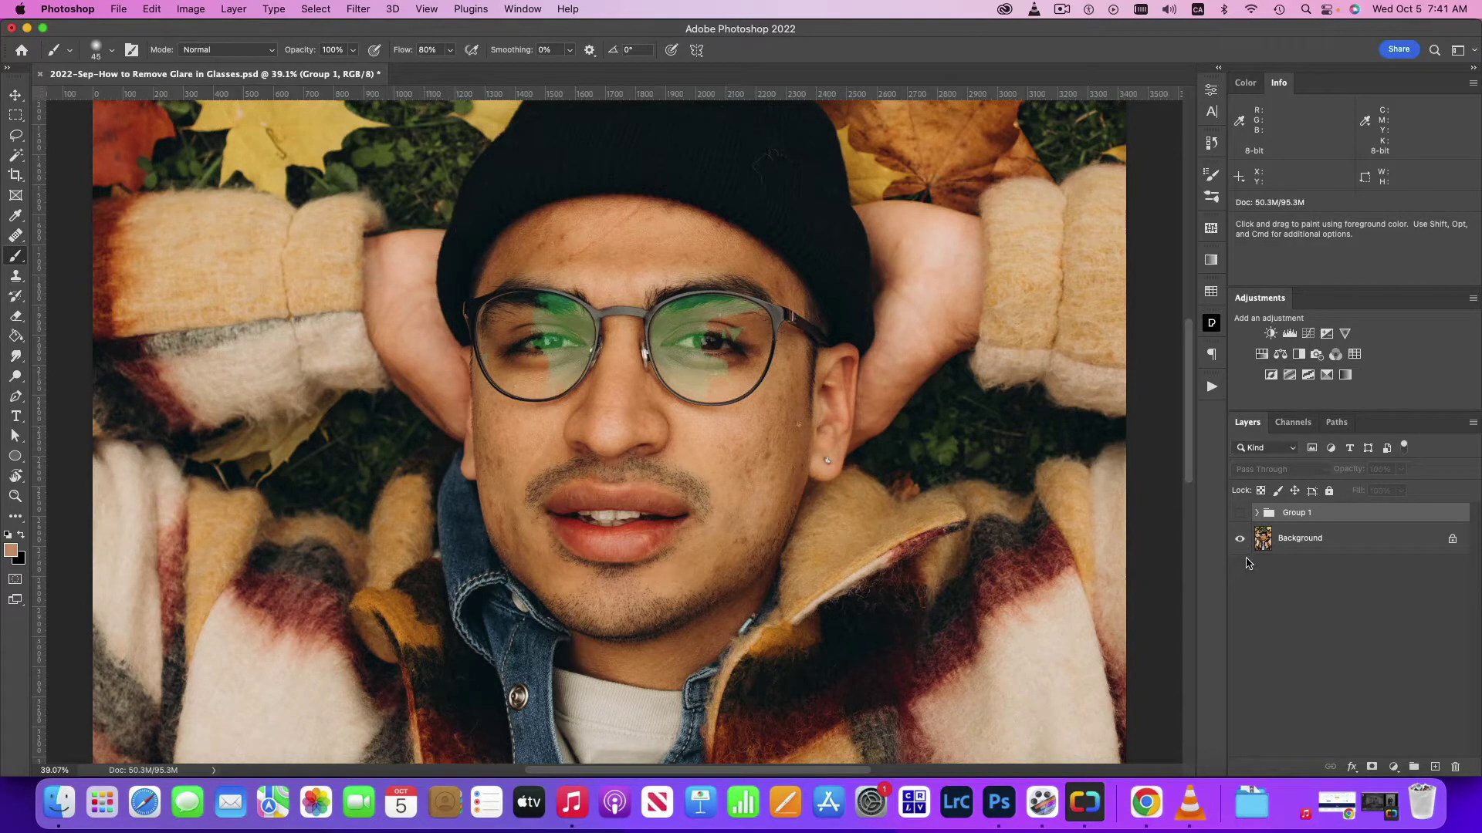
{"action": "left_click", "coordinate": [1239, 513]}
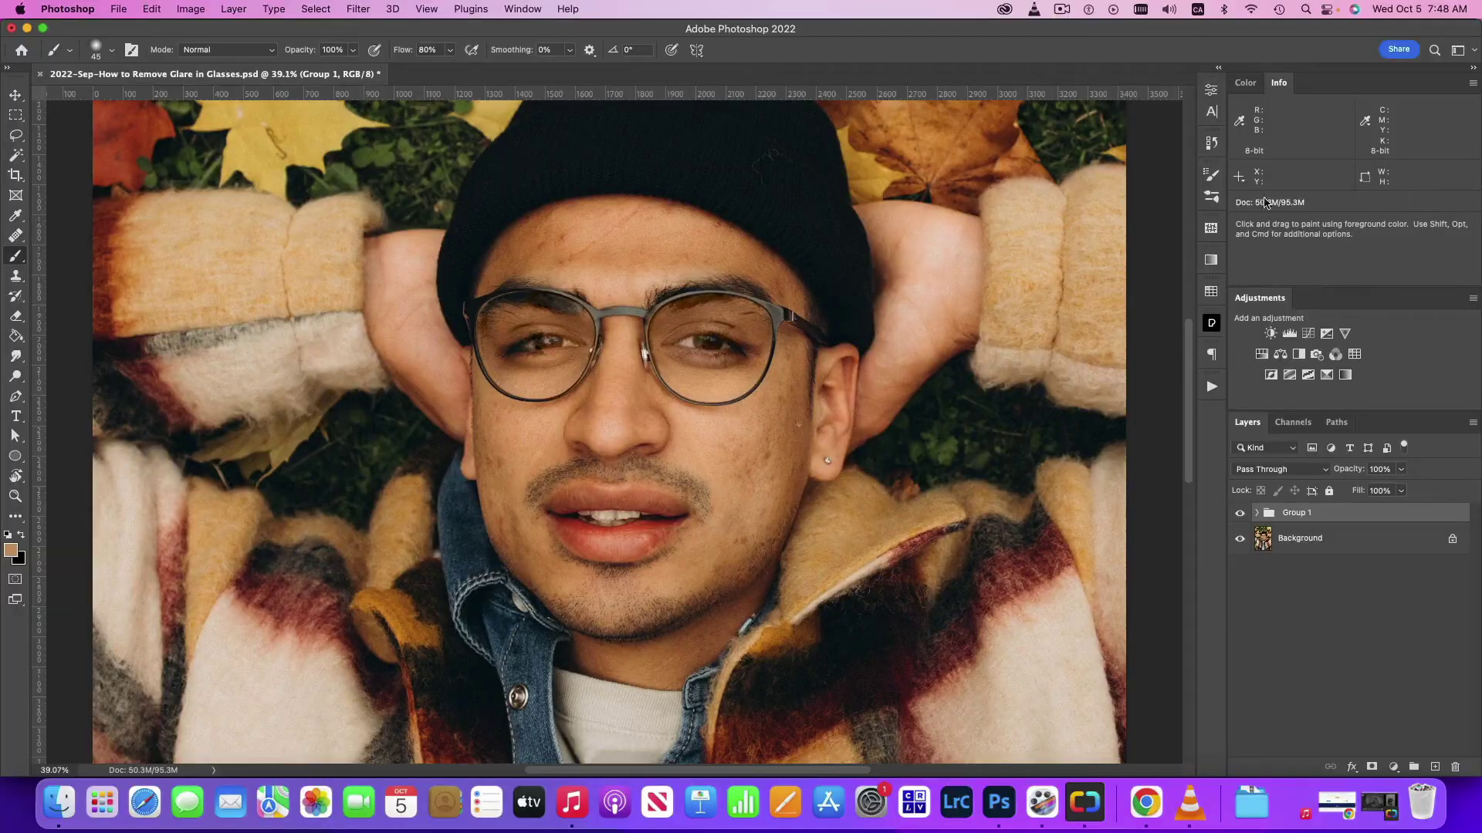
{"action": "left_click", "coordinate": [1239, 513]}
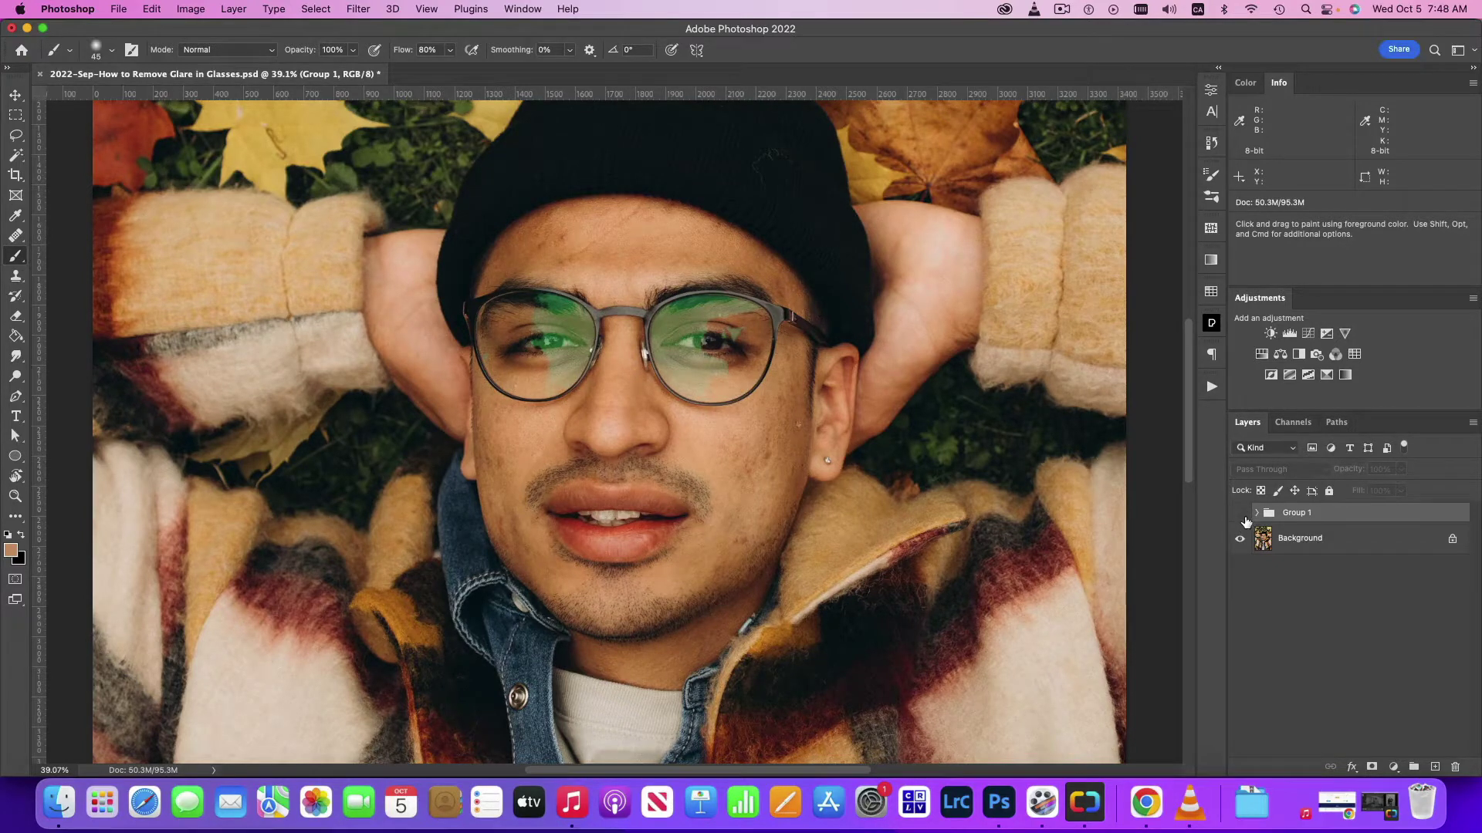
{"action": "left_click", "coordinate": [1240, 516]}
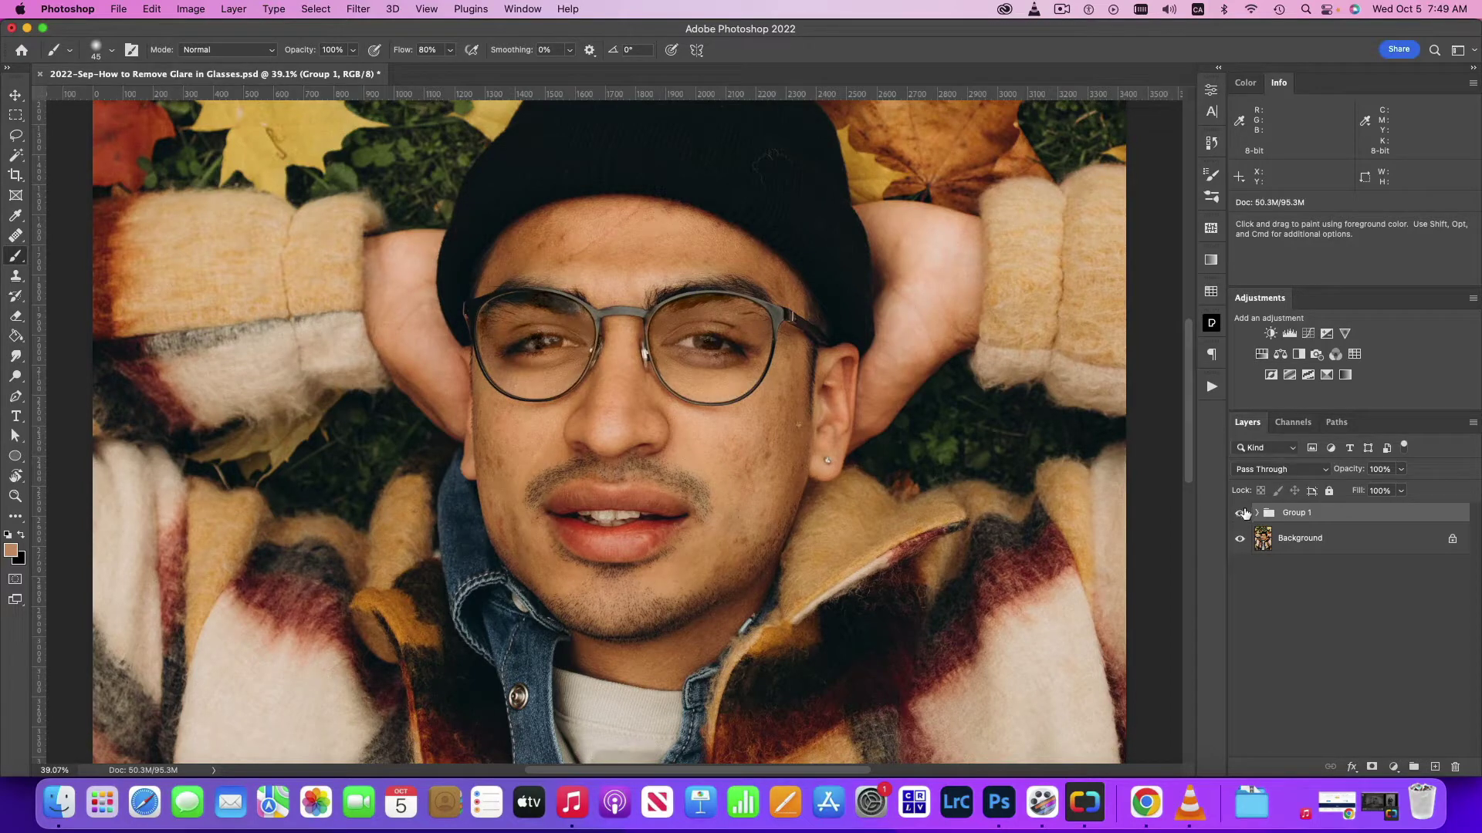
{"action": "left_click", "coordinate": [1256, 513]}
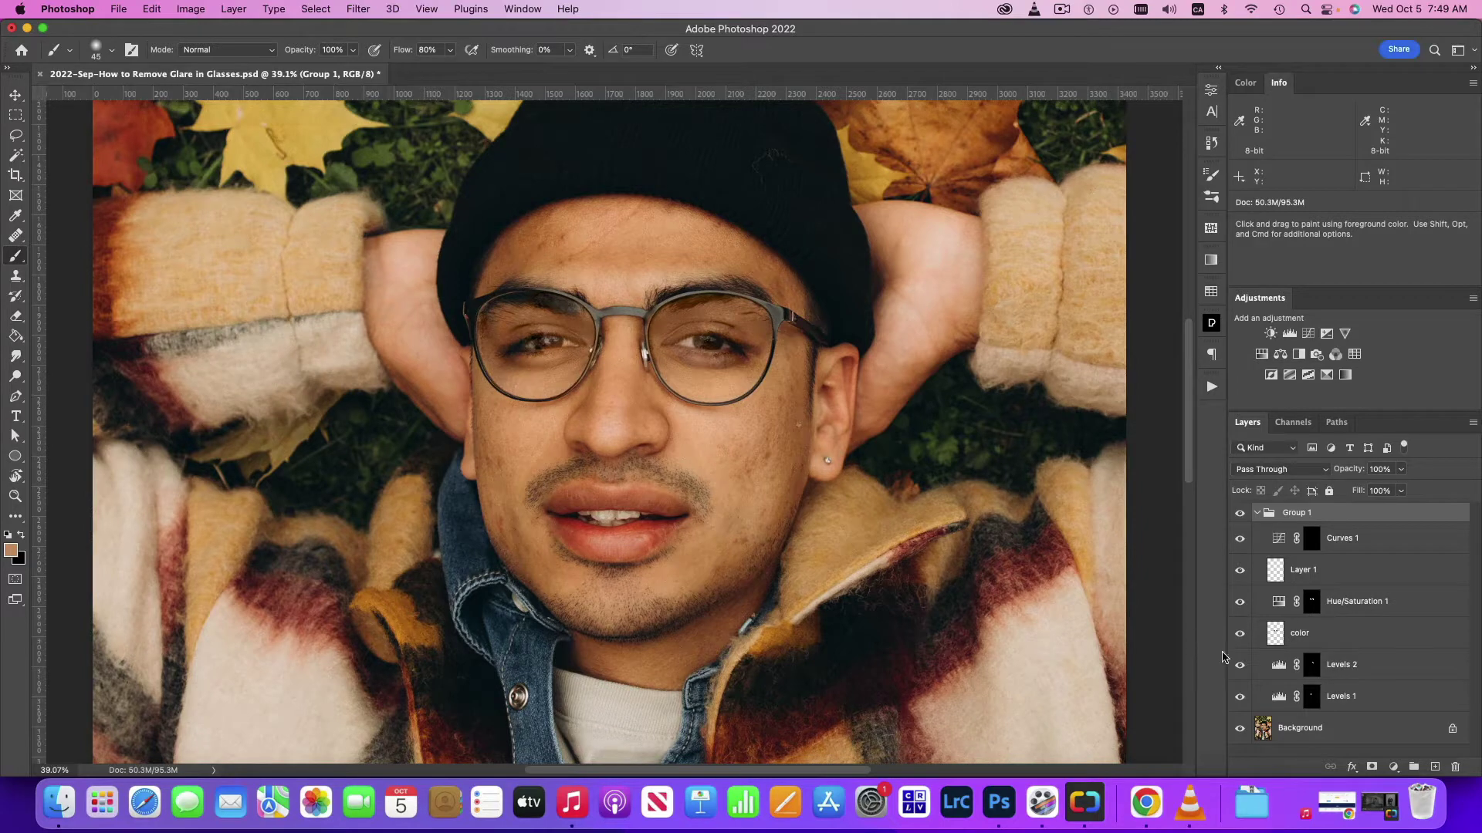
Inspect the color layer, collapse Group 1 and toggle it to compare before and after.
{"action": "left_click", "coordinate": [1277, 639]}
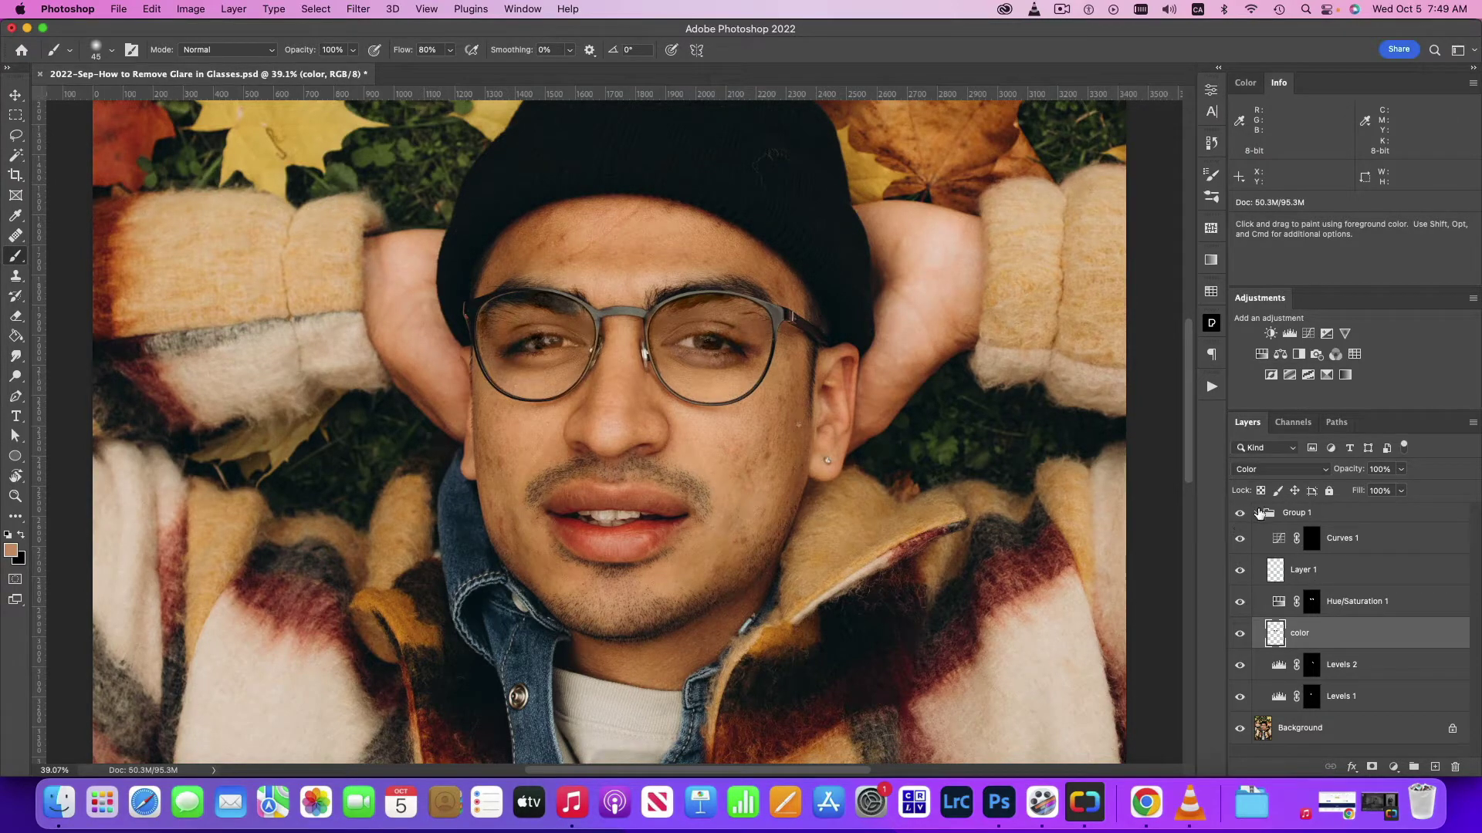
{"action": "left_click", "coordinate": [1257, 513]}
{"action": "left_click", "coordinate": [1241, 513]}
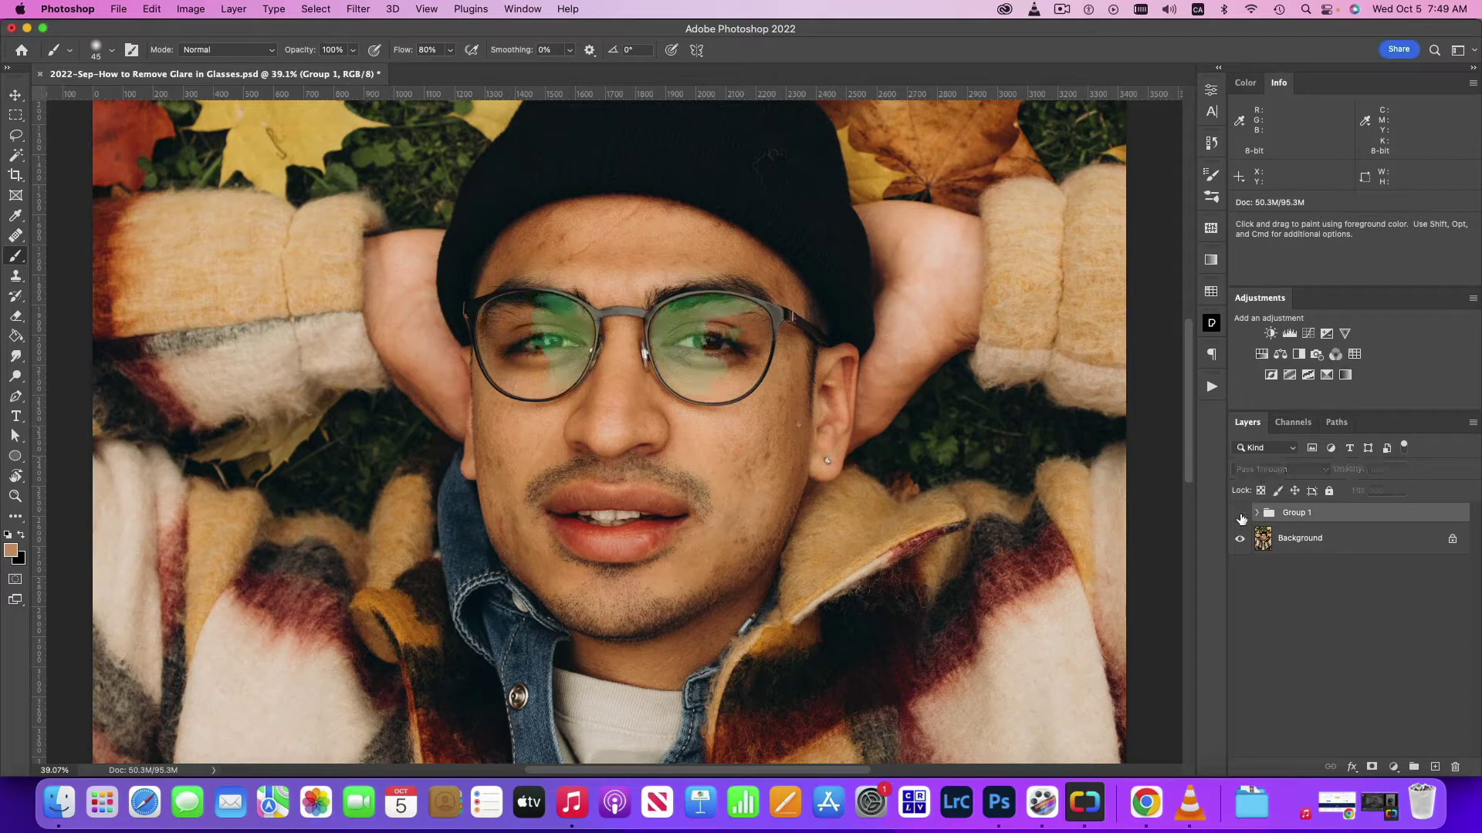
{"action": "left_click", "coordinate": [1240, 514]}
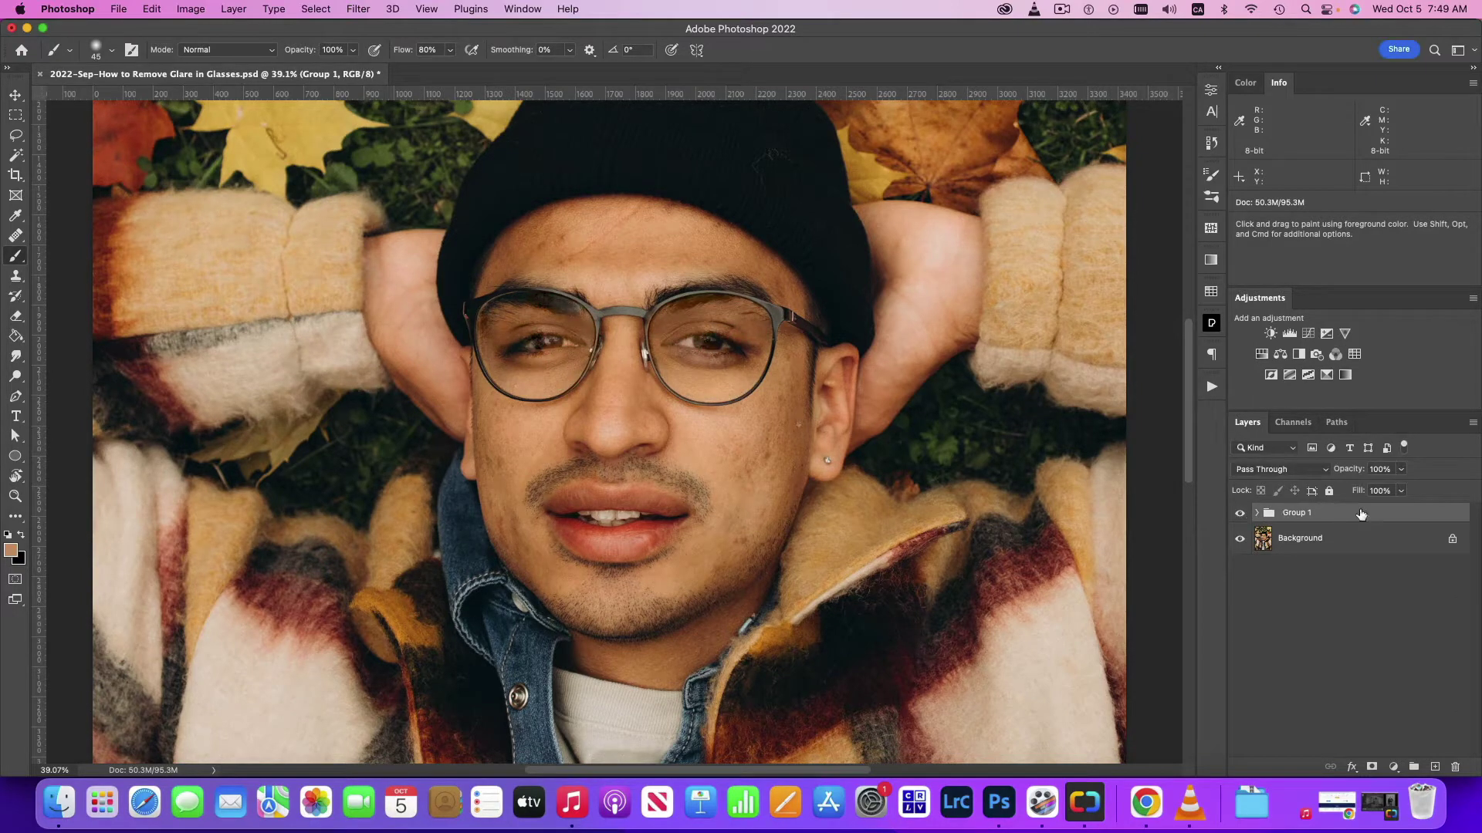
Delete Group 1 and zoom in on the right-hand lens.
{"action": "left_click_drag", "start_coordinate": [1359, 521], "coordinate": [1455, 767]}
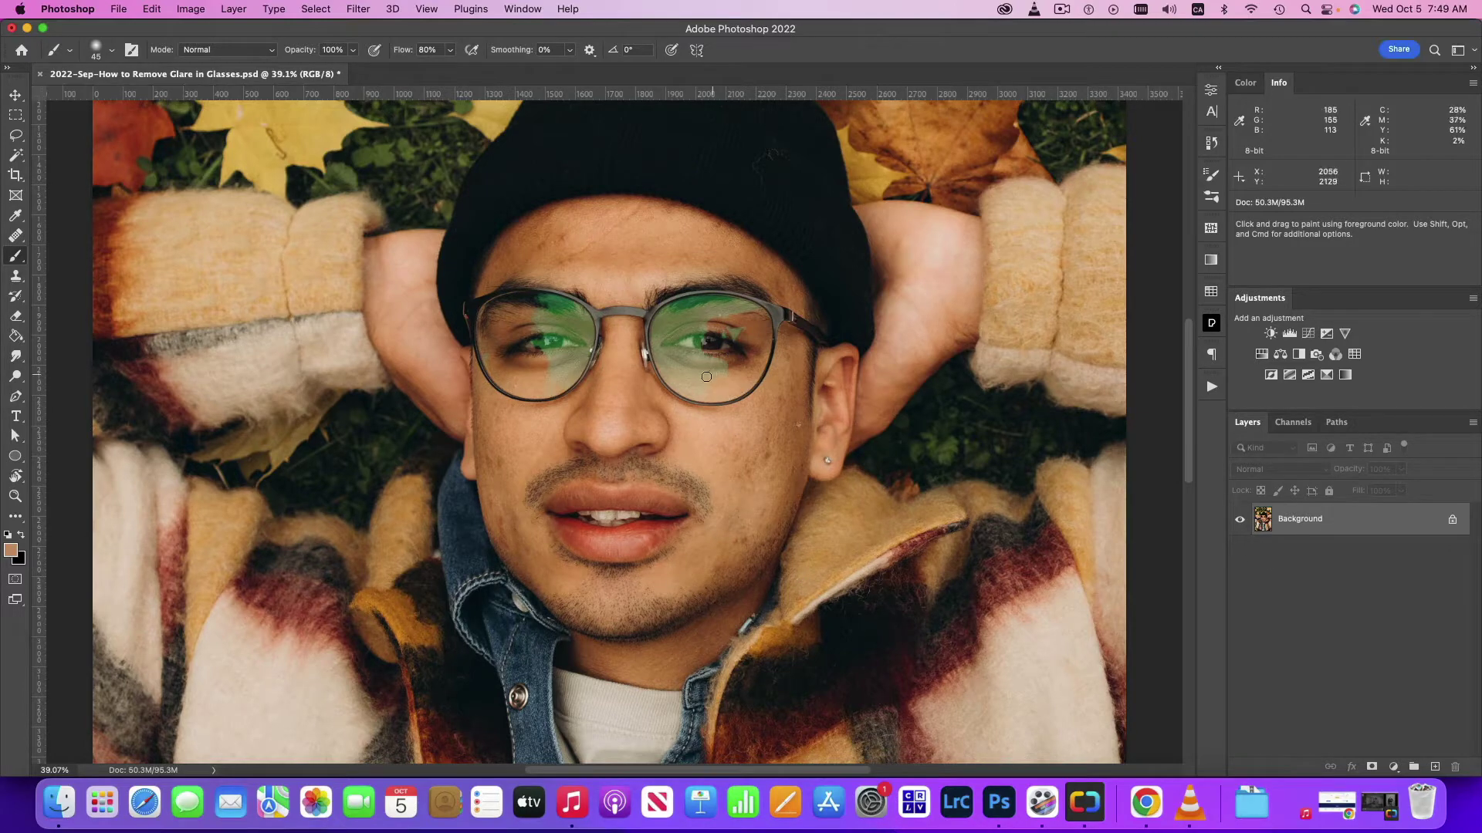
{"action": "key", "text": "z"}
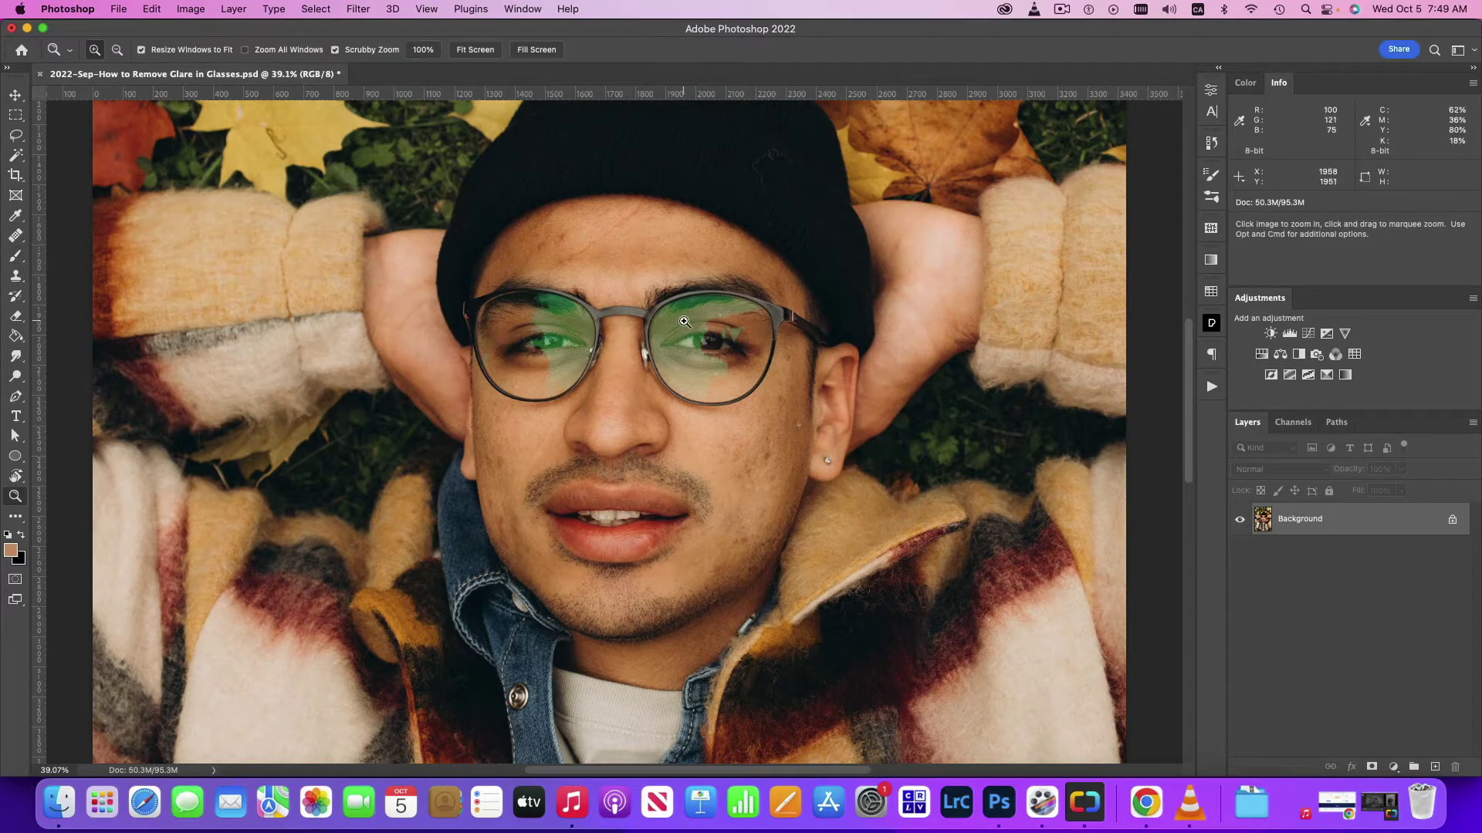
{"action": "left_click_drag", "start_coordinate": [684, 321], "coordinate": [710, 309]}
{"action": "key", "text": "b"}
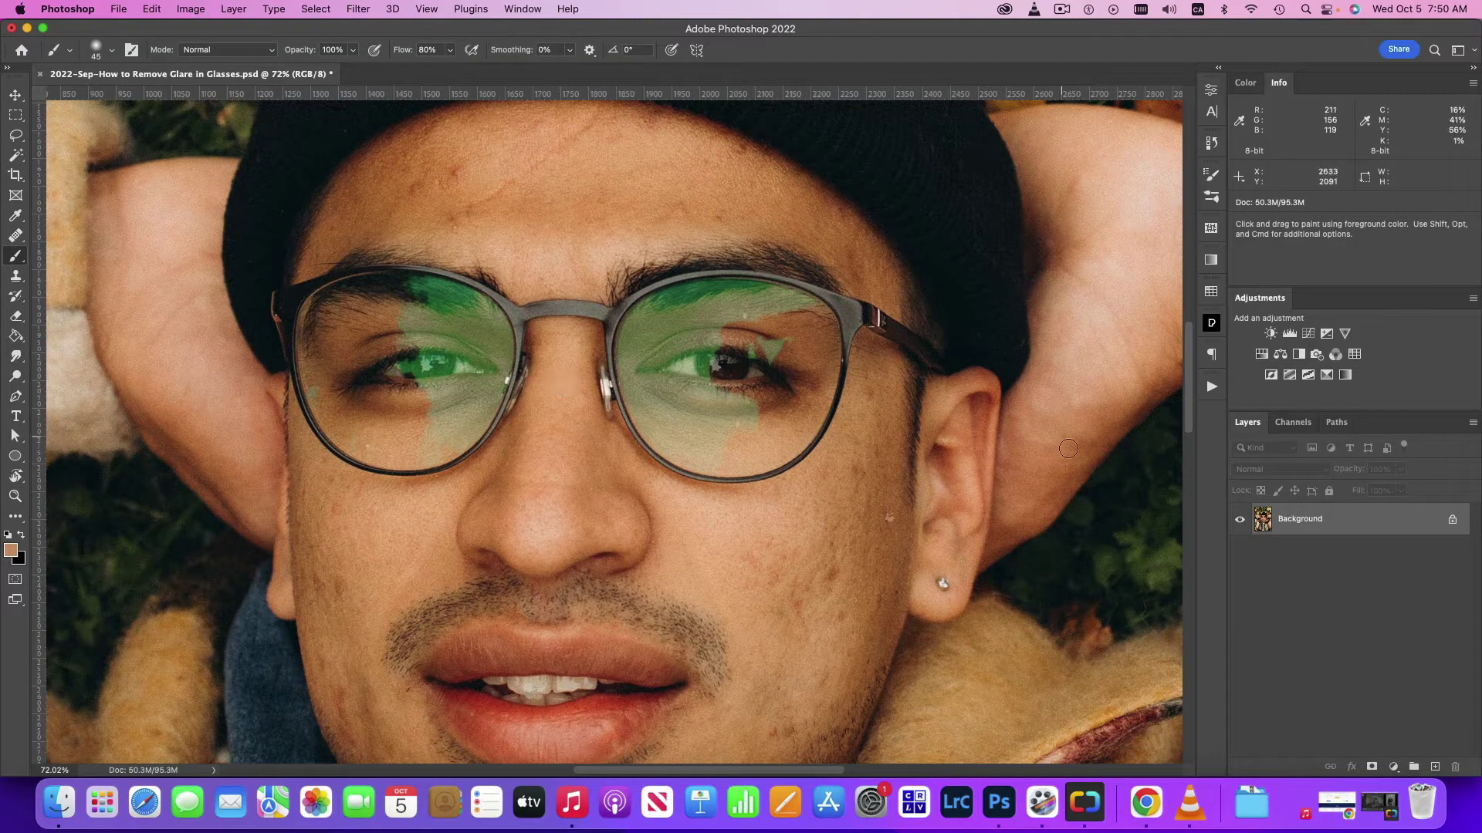
Add a new empty layer above the background and rename it 'Color'.
{"action": "left_click", "coordinate": [1435, 768]}
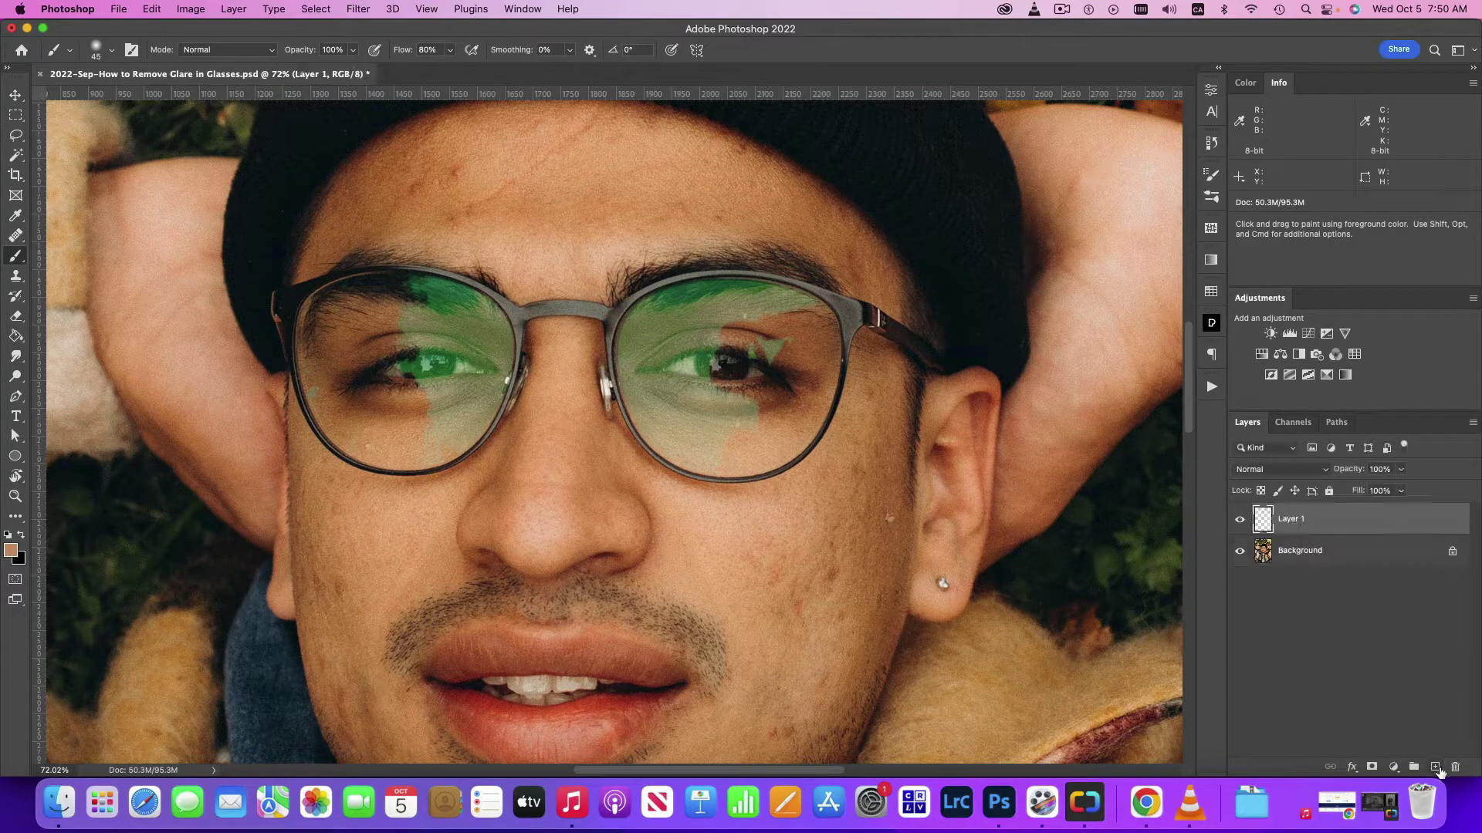
{"action": "double_click", "coordinate": [1290, 519]}
{"action": "type", "text": "C"}
{"action": "type", "text": "olor"}
{"action": "key", "text": "Return"}
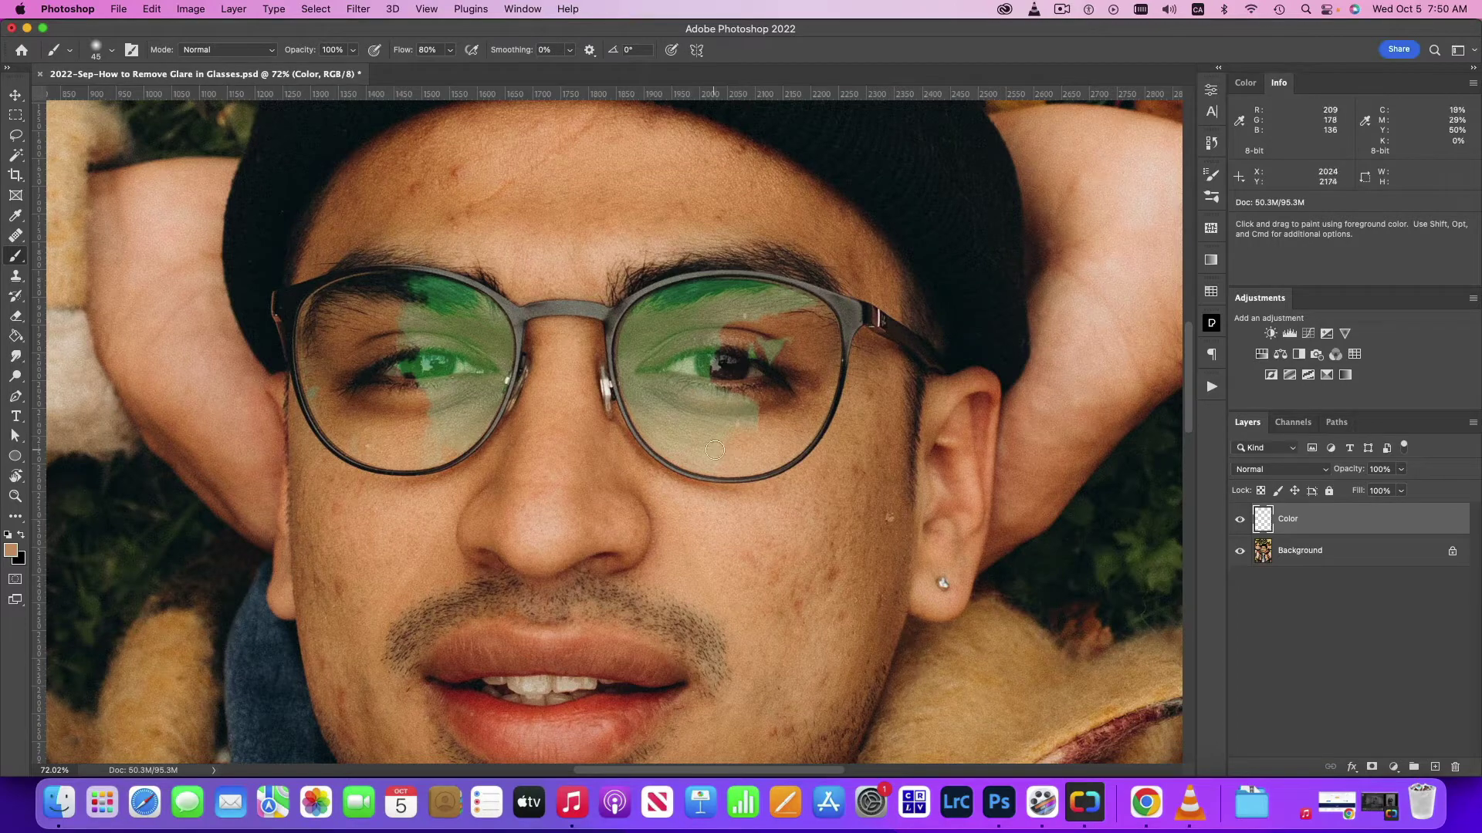
Sample skin tones and paint over the green on the lower right lens and below the eye corner.
{"action": "key", "text": "alt"}
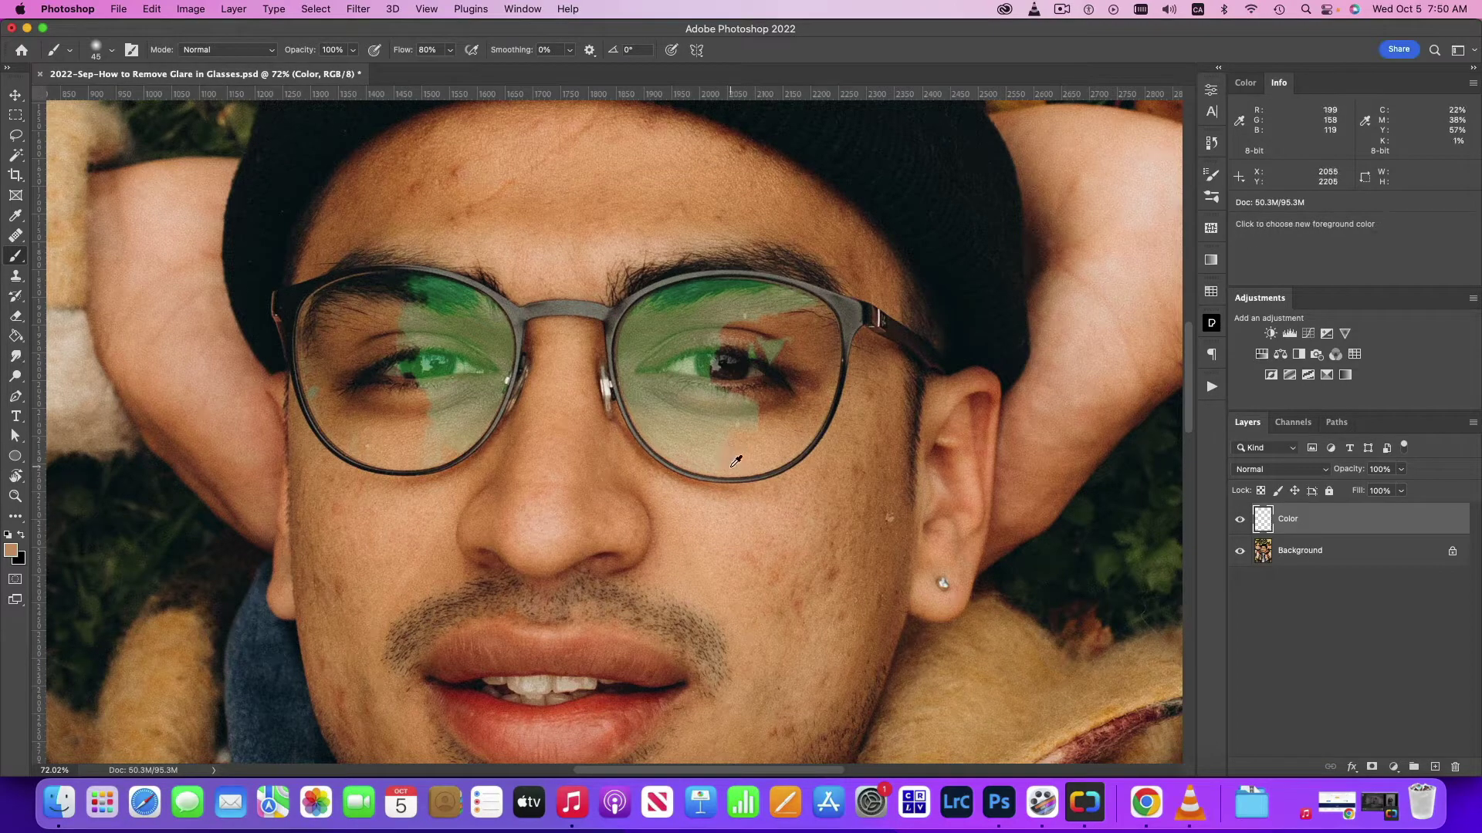
{"action": "left_click", "coordinate": [734, 460], "text": "alt"}
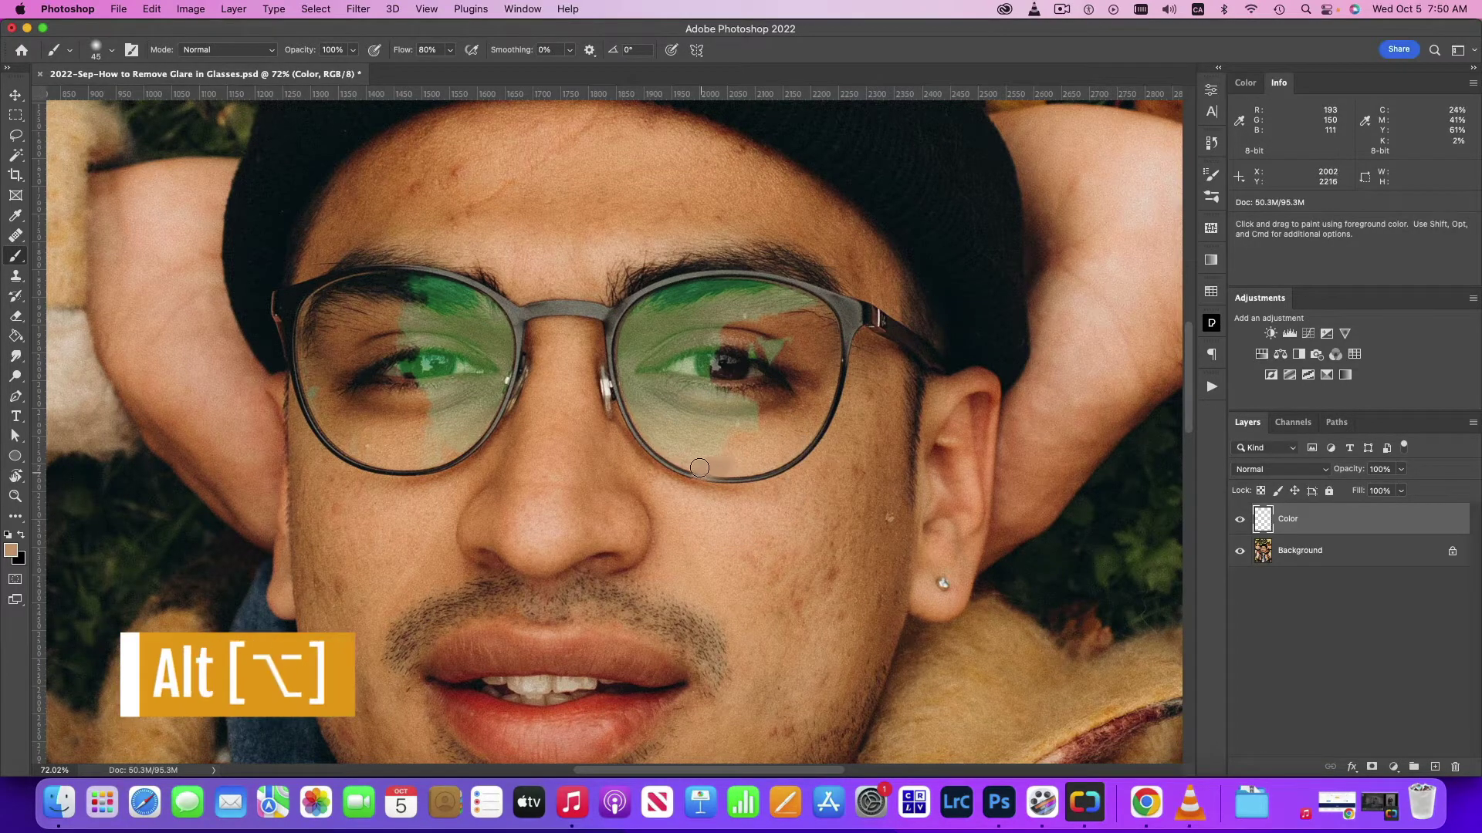
{"action": "key", "text": "z"}
{"action": "left_click", "coordinate": [735, 444]}
{"action": "key", "text": "b"}
{"action": "key", "text": "alt"}
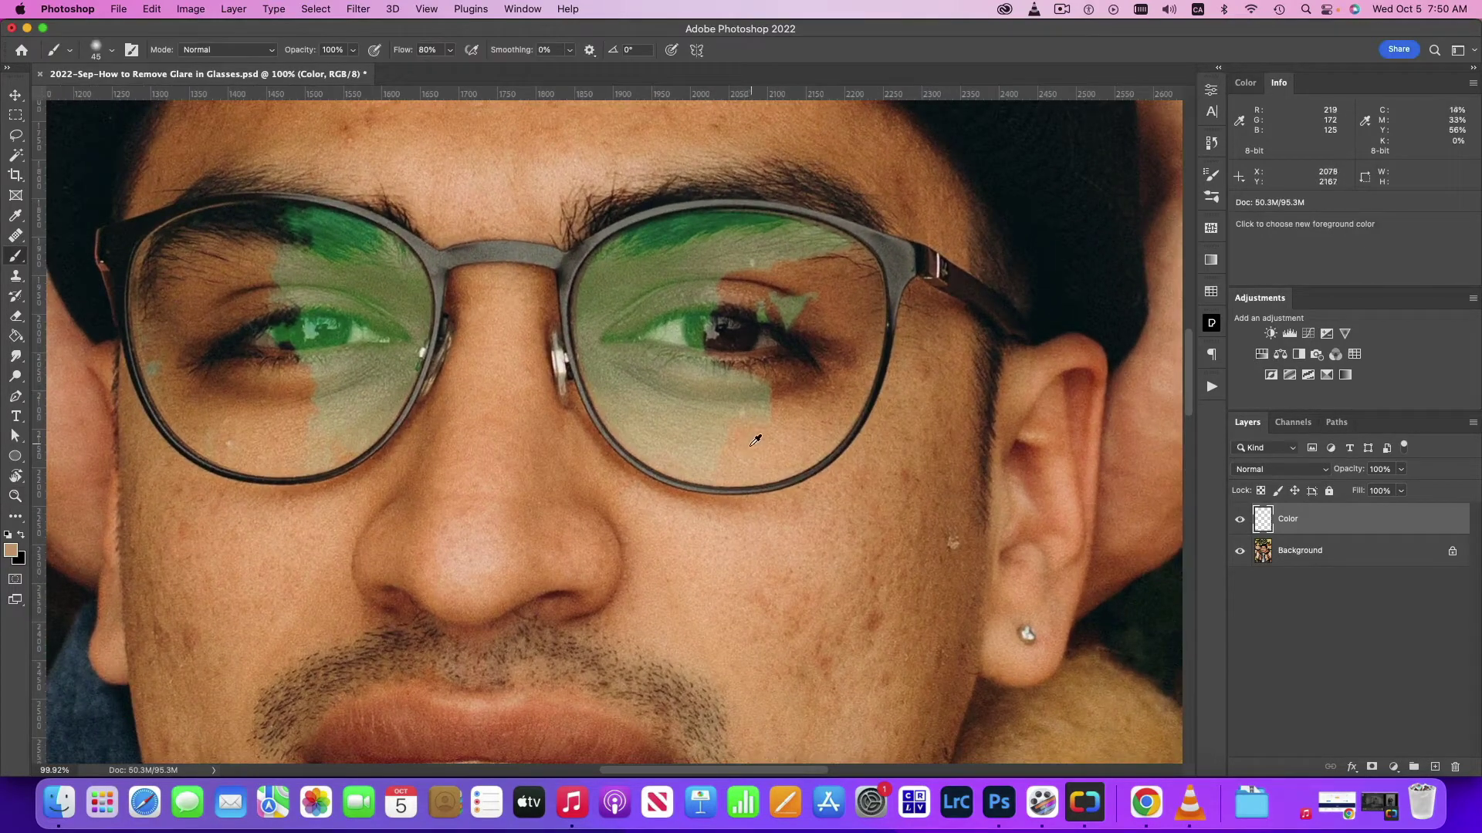
{"action": "left_click", "coordinate": [744, 450], "text": "alt"}
{"action": "mouse_move", "coordinate": [705, 440]}
{"action": "left_mouse_down"}
{"action": "mouse_move", "coordinate": [720, 430]}
{"action": "mouse_move", "coordinate": [707, 466]}
{"action": "left_mouse_up"}
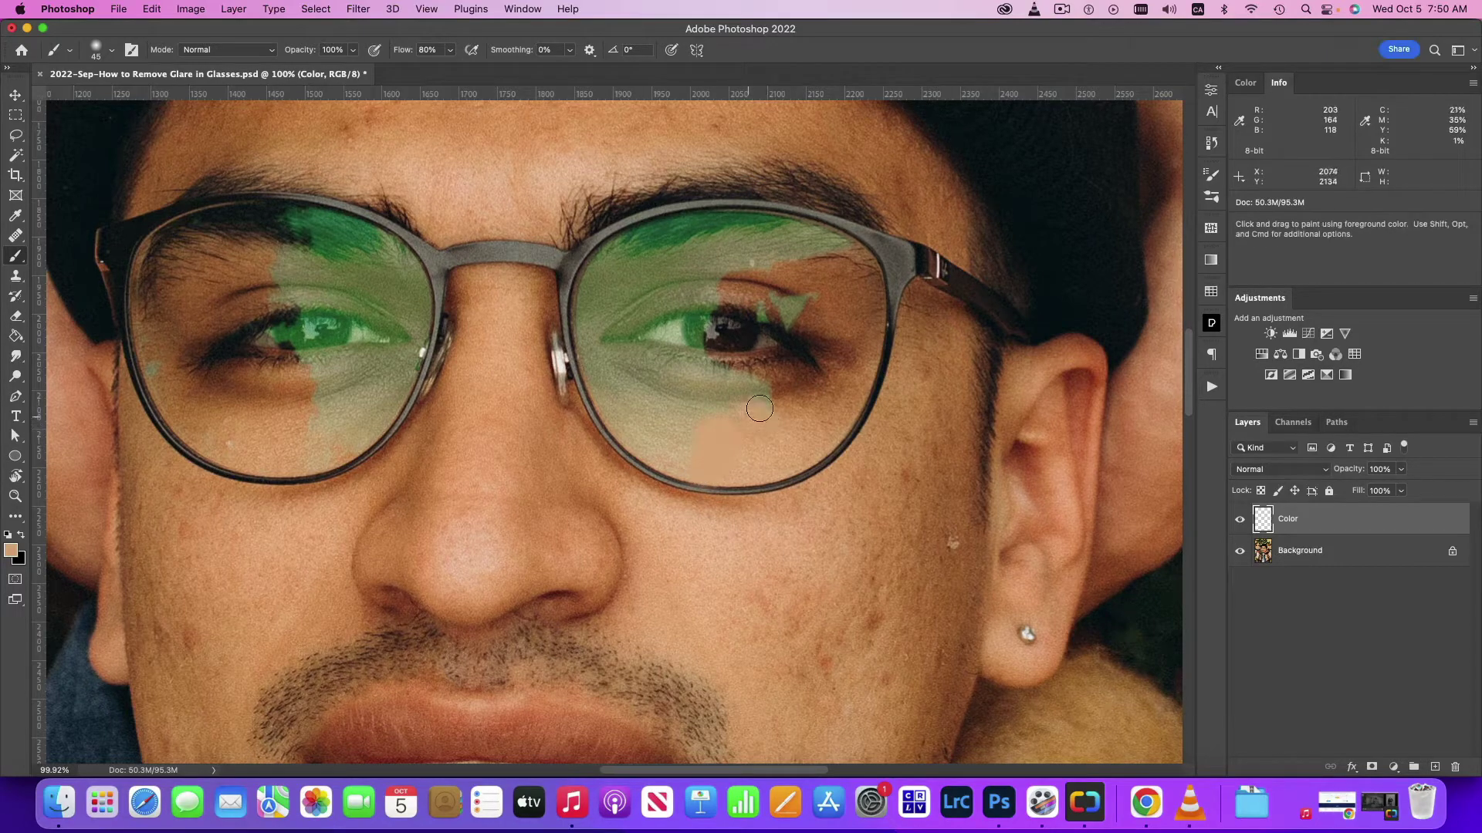
{"action": "left_click", "coordinate": [792, 392], "text": "alt"}
{"action": "left_click_drag", "start_coordinate": [763, 408], "coordinate": [773, 395]}
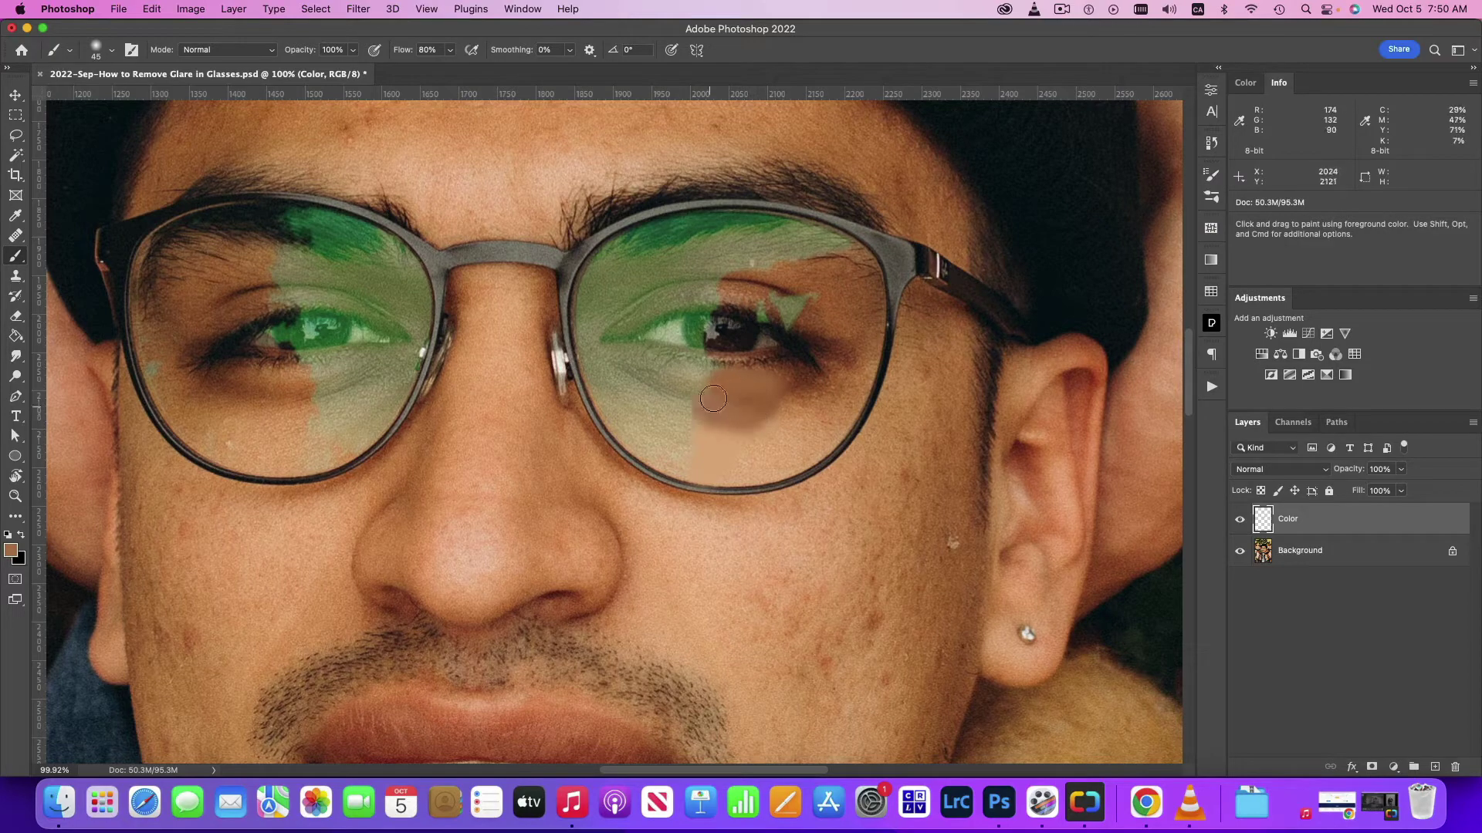
Paint lighter and brown skin tones across the lens's lower left and up under the right eye.
{"action": "left_click", "coordinate": [746, 427], "text": "alt"}
{"action": "mouse_move", "coordinate": [745, 426]}
{"action": "left_mouse_down"}
{"action": "mouse_move", "coordinate": [679, 421]}
{"action": "mouse_move", "coordinate": [706, 441]}
{"action": "mouse_move", "coordinate": [664, 455]}
{"action": "left_mouse_up"}
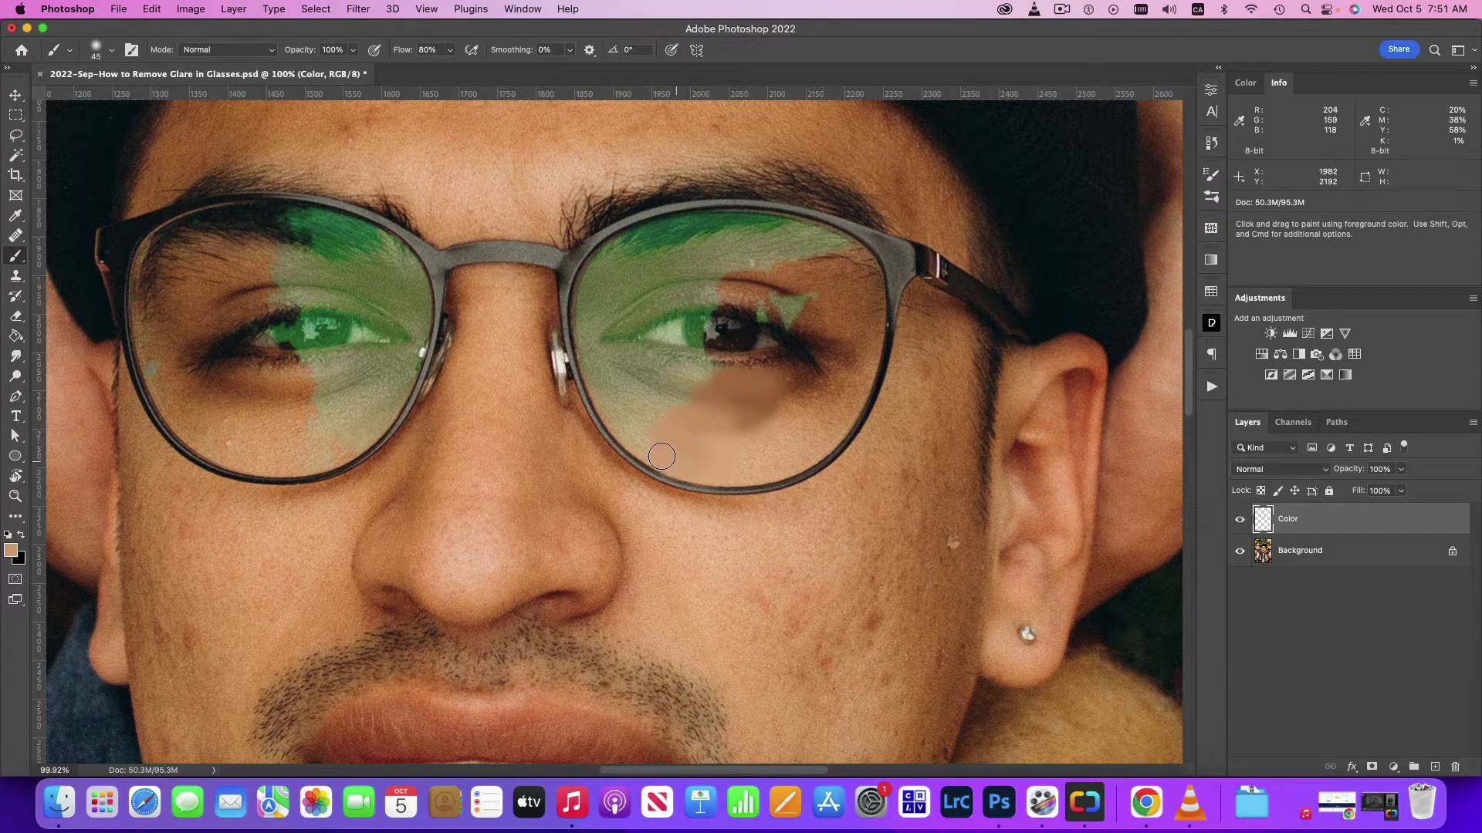
{"action": "left_click", "coordinate": [732, 360], "text": "alt"}
{"action": "left_click_drag", "start_coordinate": [729, 363], "coordinate": [696, 402]}
{"action": "mouse_move", "coordinate": [655, 405]}
{"action": "left_mouse_down"}
{"action": "mouse_move", "coordinate": [642, 395]}
{"action": "mouse_move", "coordinate": [666, 442]}
{"action": "mouse_move", "coordinate": [602, 413]}
{"action": "mouse_move", "coordinate": [637, 405]}
{"action": "mouse_move", "coordinate": [609, 407]}
{"action": "left_mouse_up"}
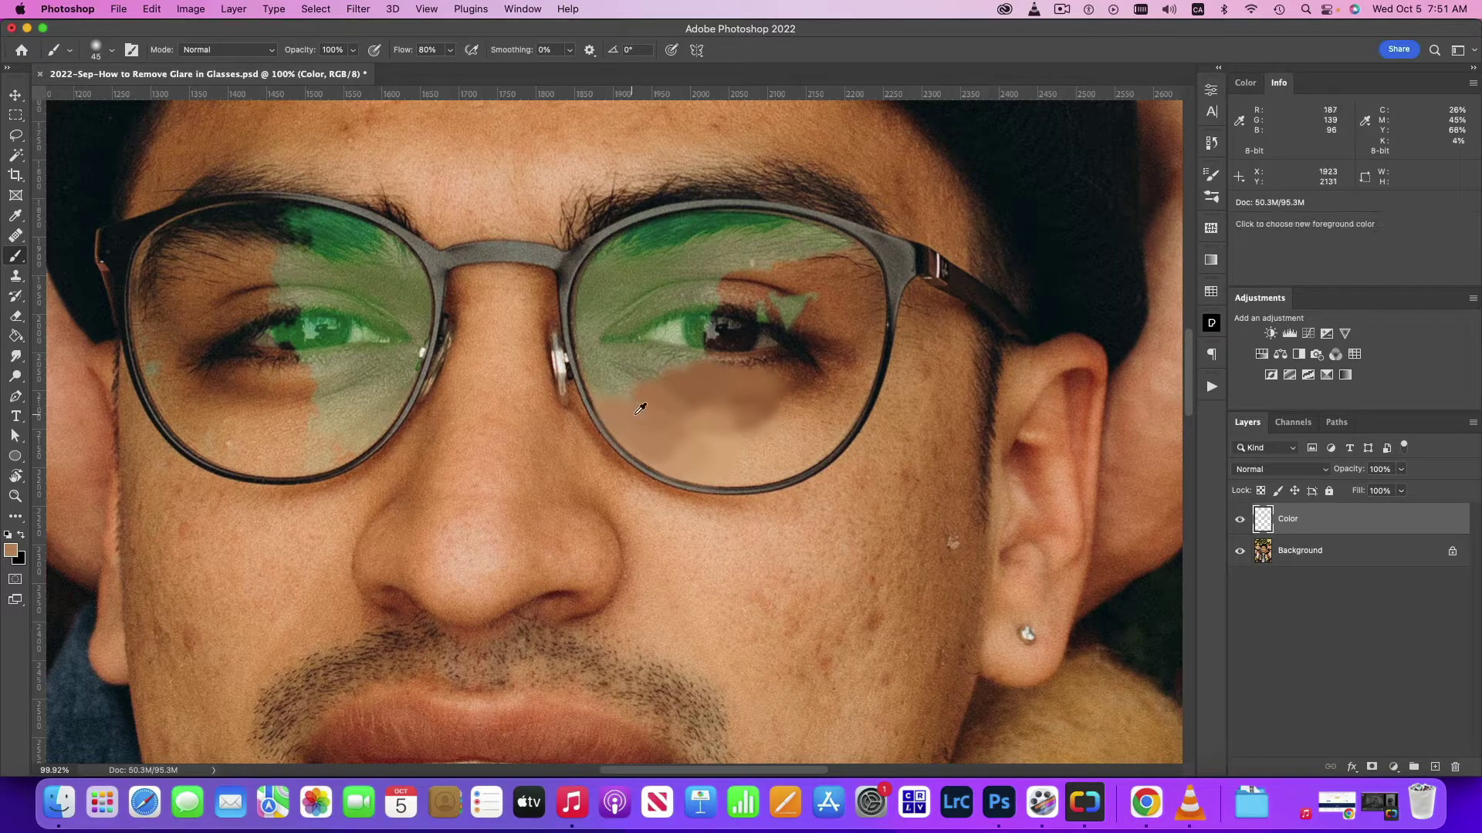
{"action": "left_click", "coordinate": [640, 409], "text": "alt"}
{"action": "left_click", "coordinate": [701, 354], "text": "alt"}
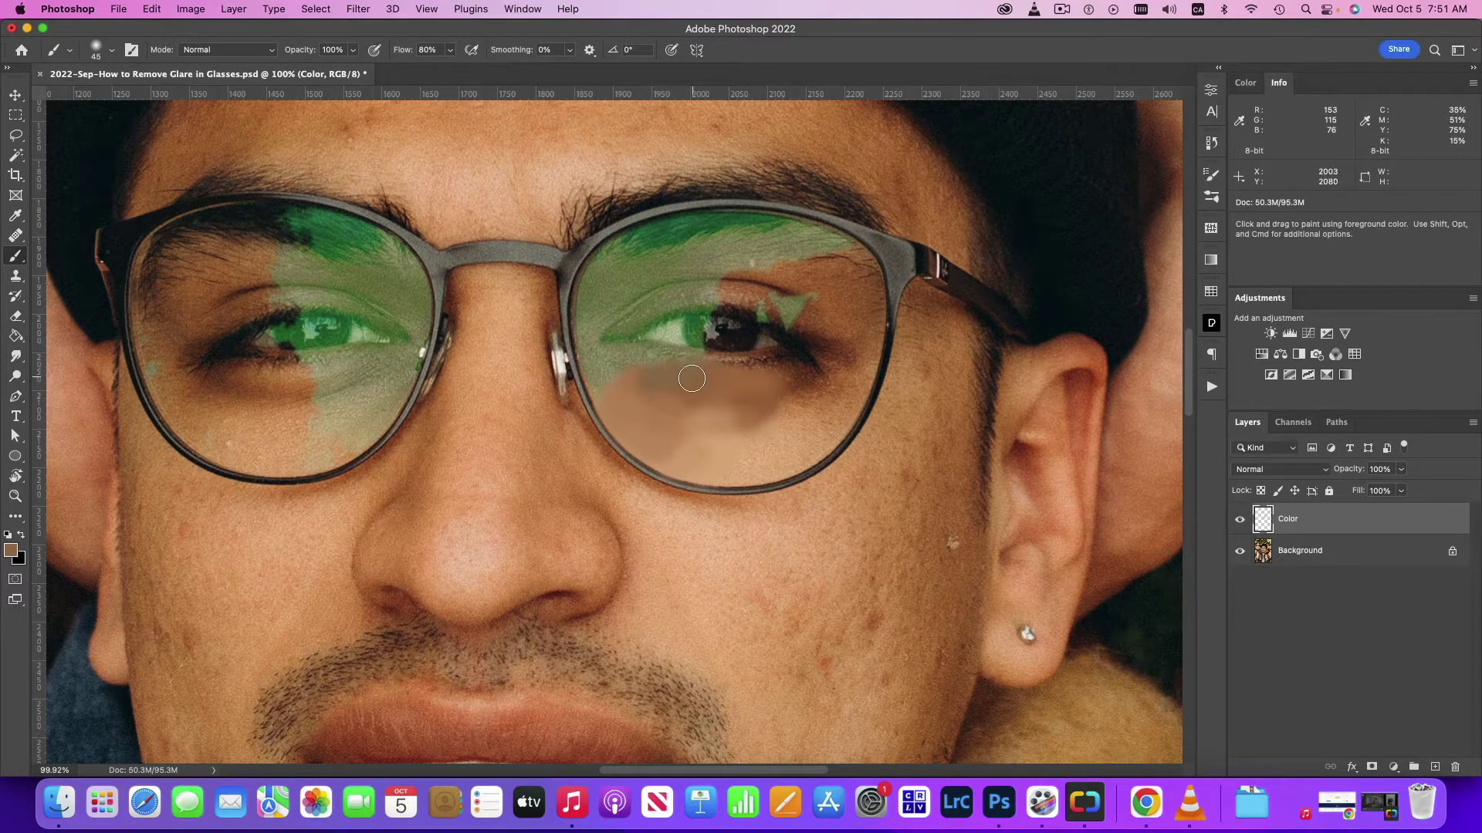
{"action": "left_click", "coordinate": [693, 378], "text": "alt"}
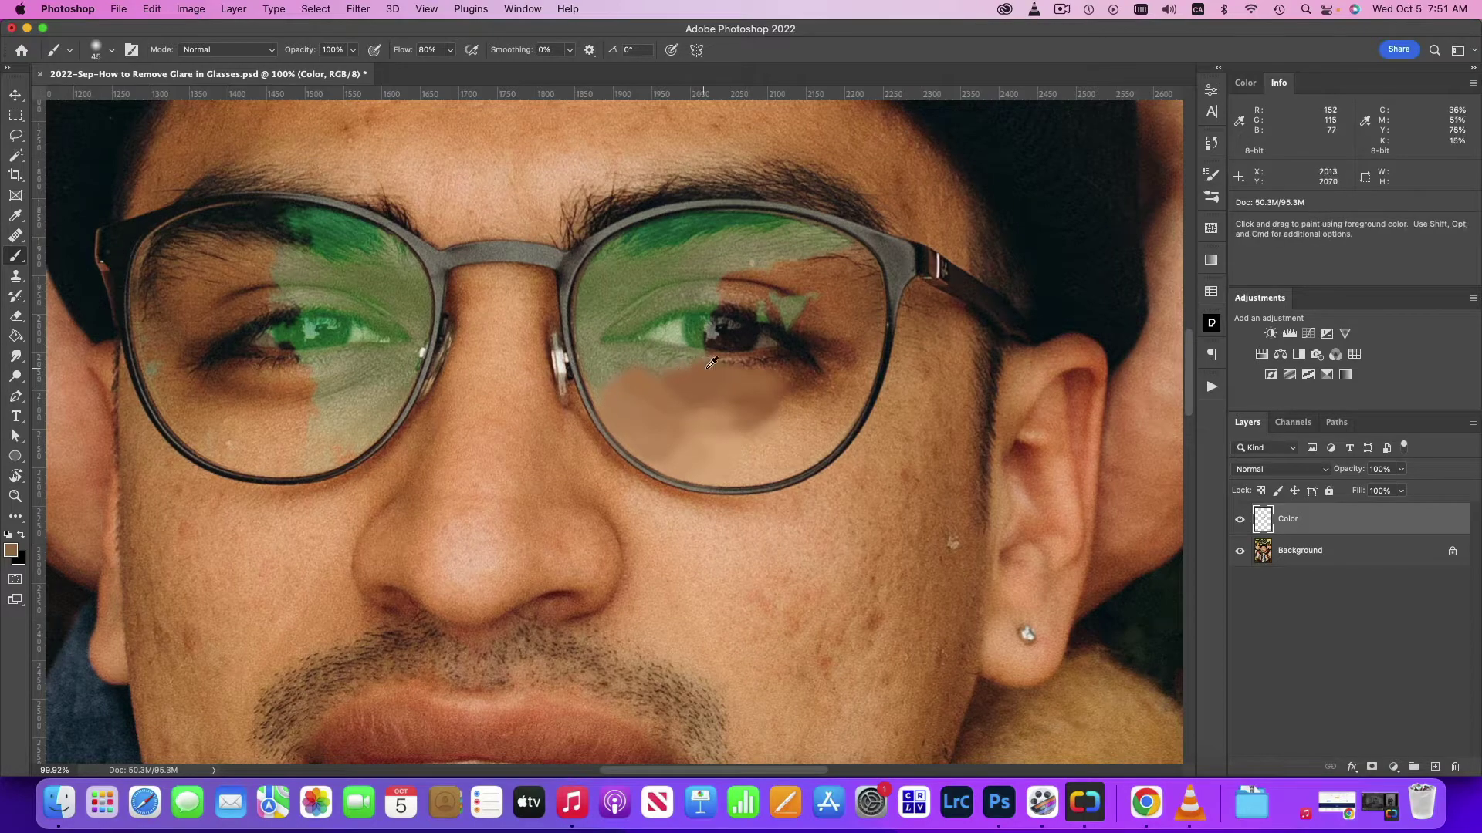
{"action": "left_click", "coordinate": [713, 369], "text": "alt"}
{"action": "mouse_move", "coordinate": [710, 370]}
{"action": "left_mouse_down"}
{"action": "mouse_move", "coordinate": [676, 367]}
{"action": "mouse_move", "coordinate": [752, 403]}
{"action": "mouse_move", "coordinate": [721, 452]}
{"action": "left_mouse_up"}
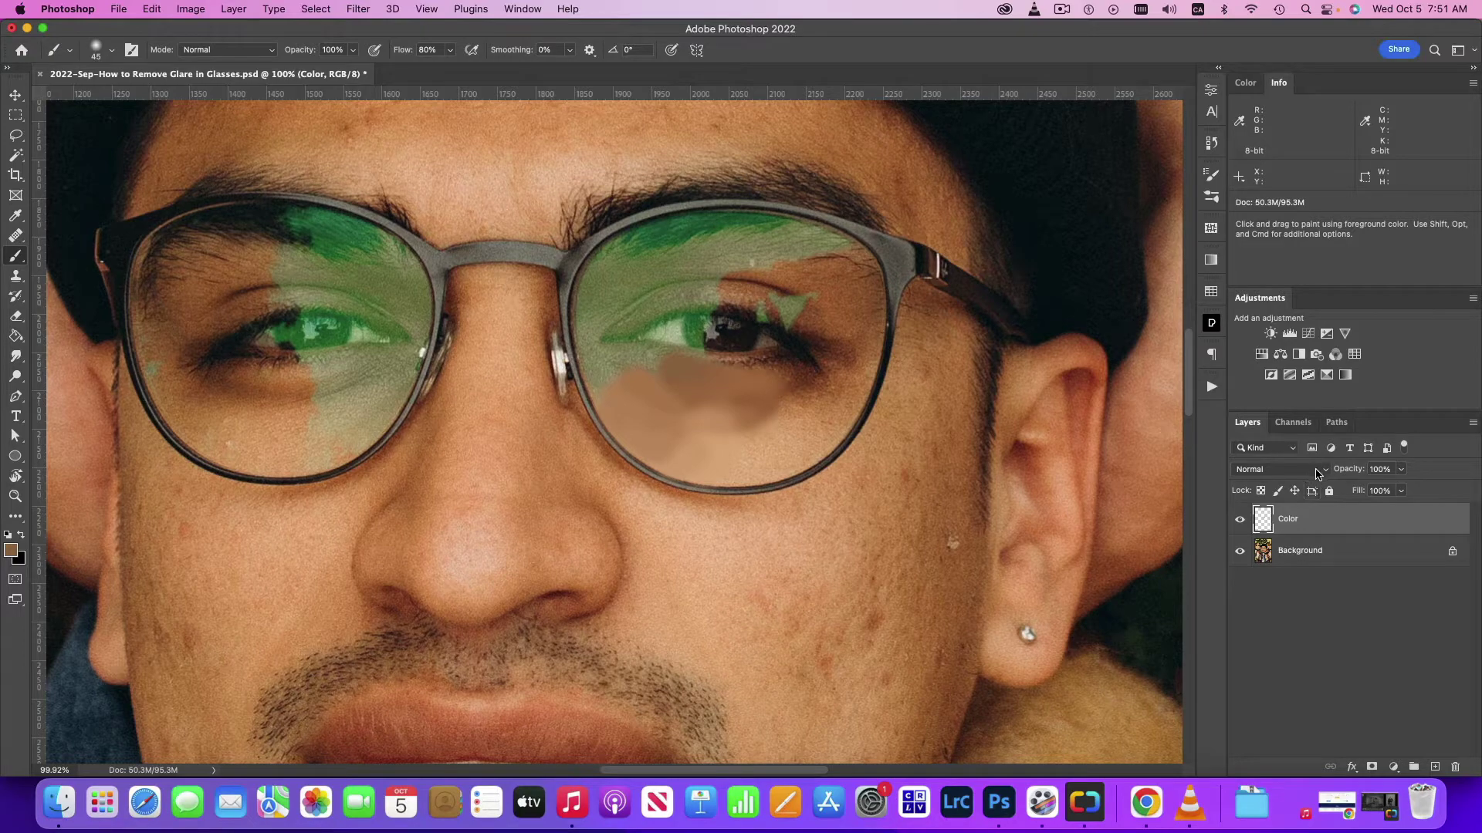
Set the Color layer's blend mode to Color and cover the green beside the right eye corner.
{"action": "left_click", "coordinate": [1318, 474]}
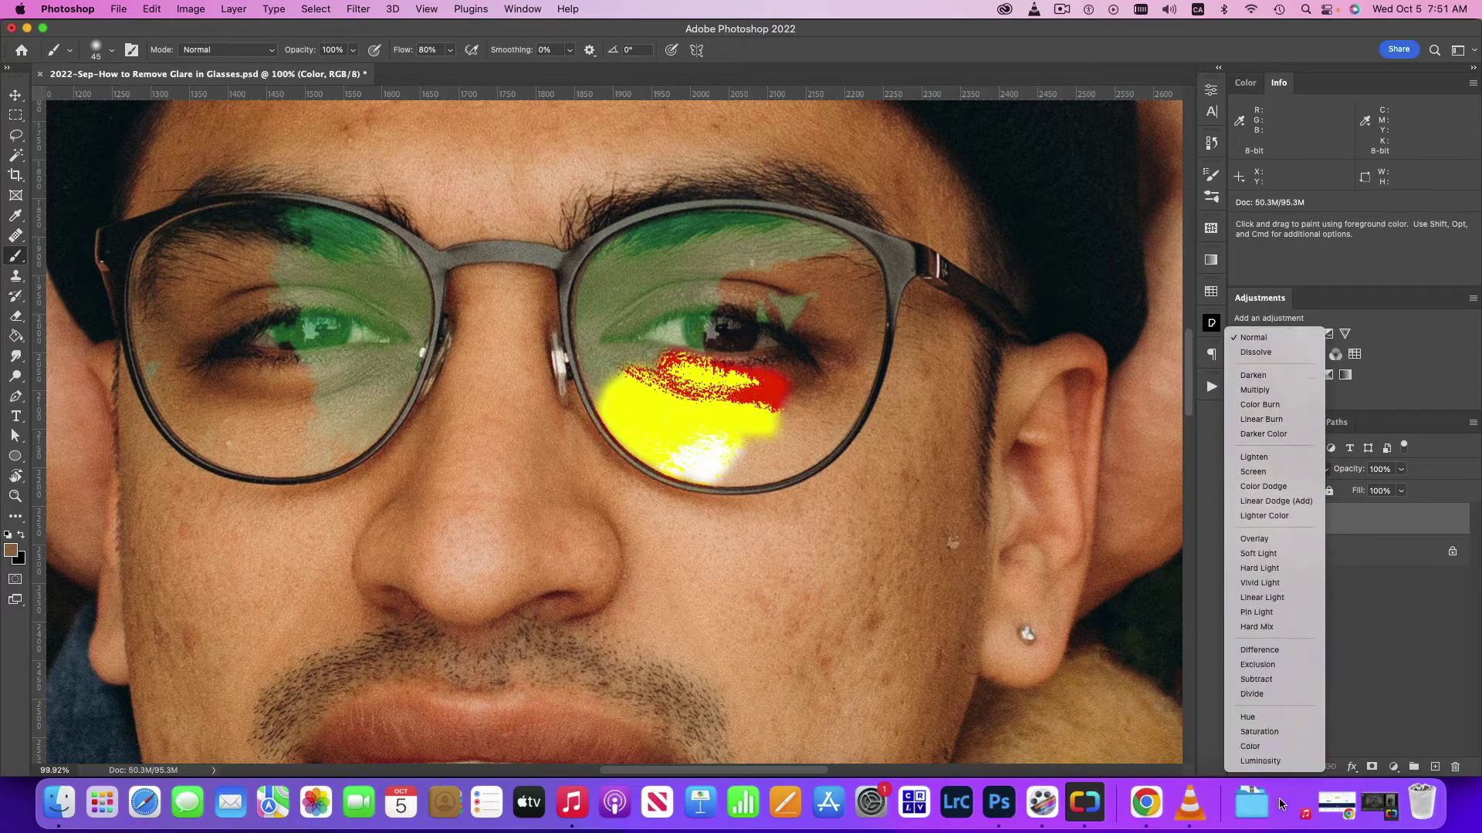
{"action": "left_click", "coordinate": [1280, 746]}
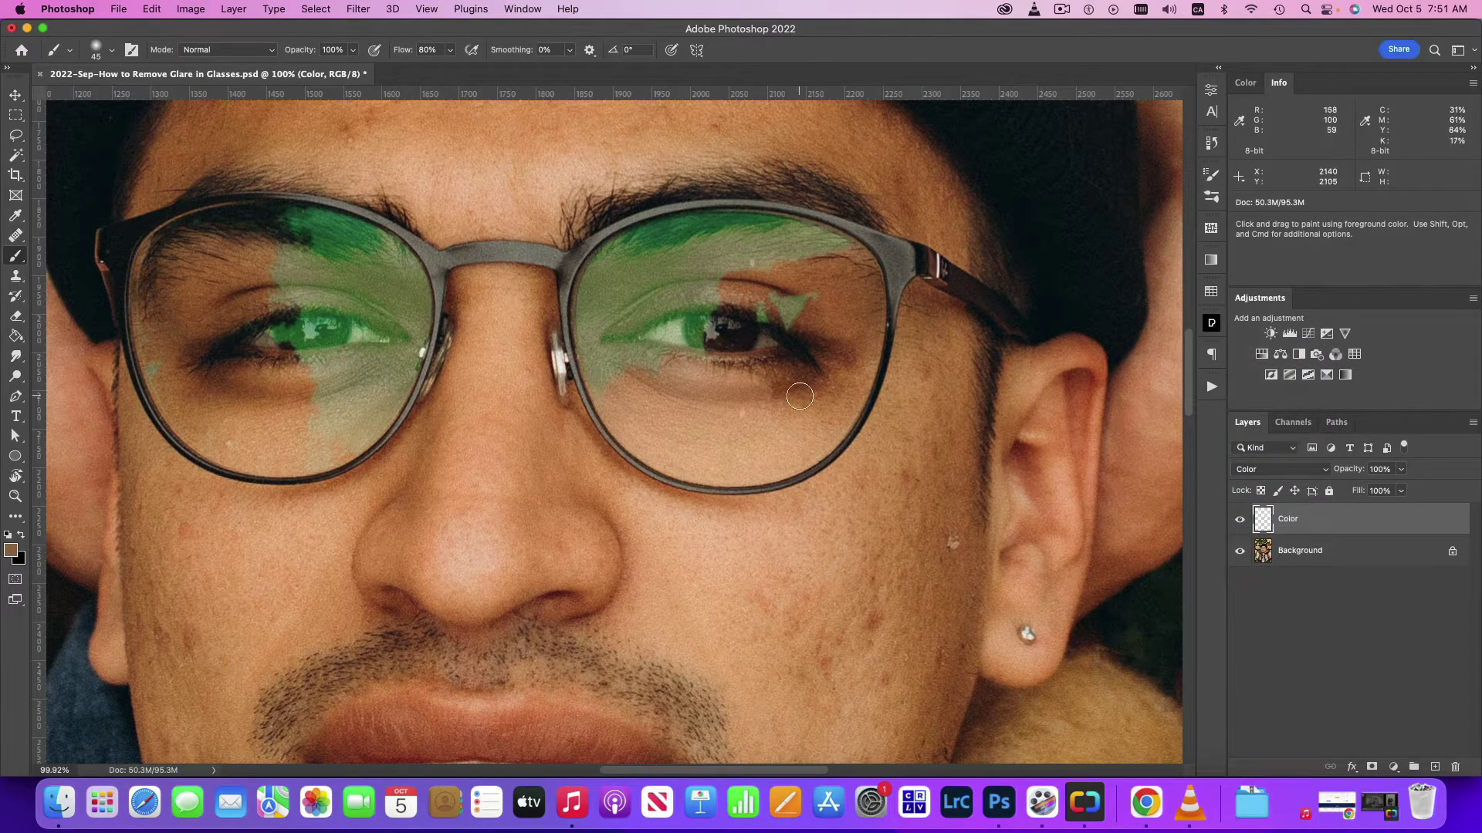
{"action": "left_click", "coordinate": [783, 383]}
{"action": "left_click_drag", "start_coordinate": [824, 296], "coordinate": [805, 311]}
{"action": "left_click", "coordinate": [799, 306]}
{"action": "left_click", "coordinate": [777, 301]}
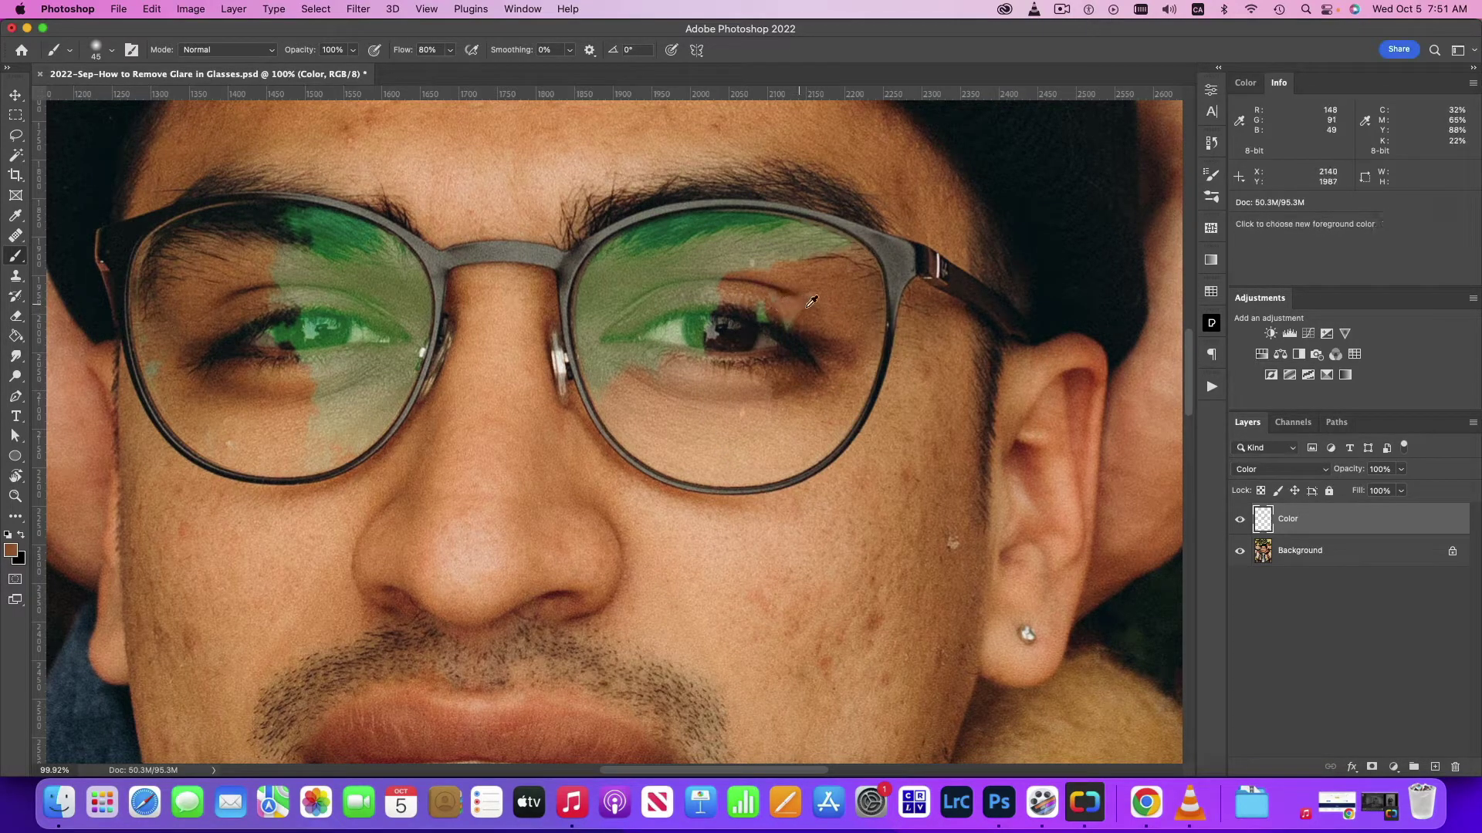
{"action": "left_click", "coordinate": [798, 303], "text": "alt"}
{"action": "left_click", "coordinate": [817, 311], "text": "alt"}
{"action": "left_click", "coordinate": [778, 313], "text": "alt"}
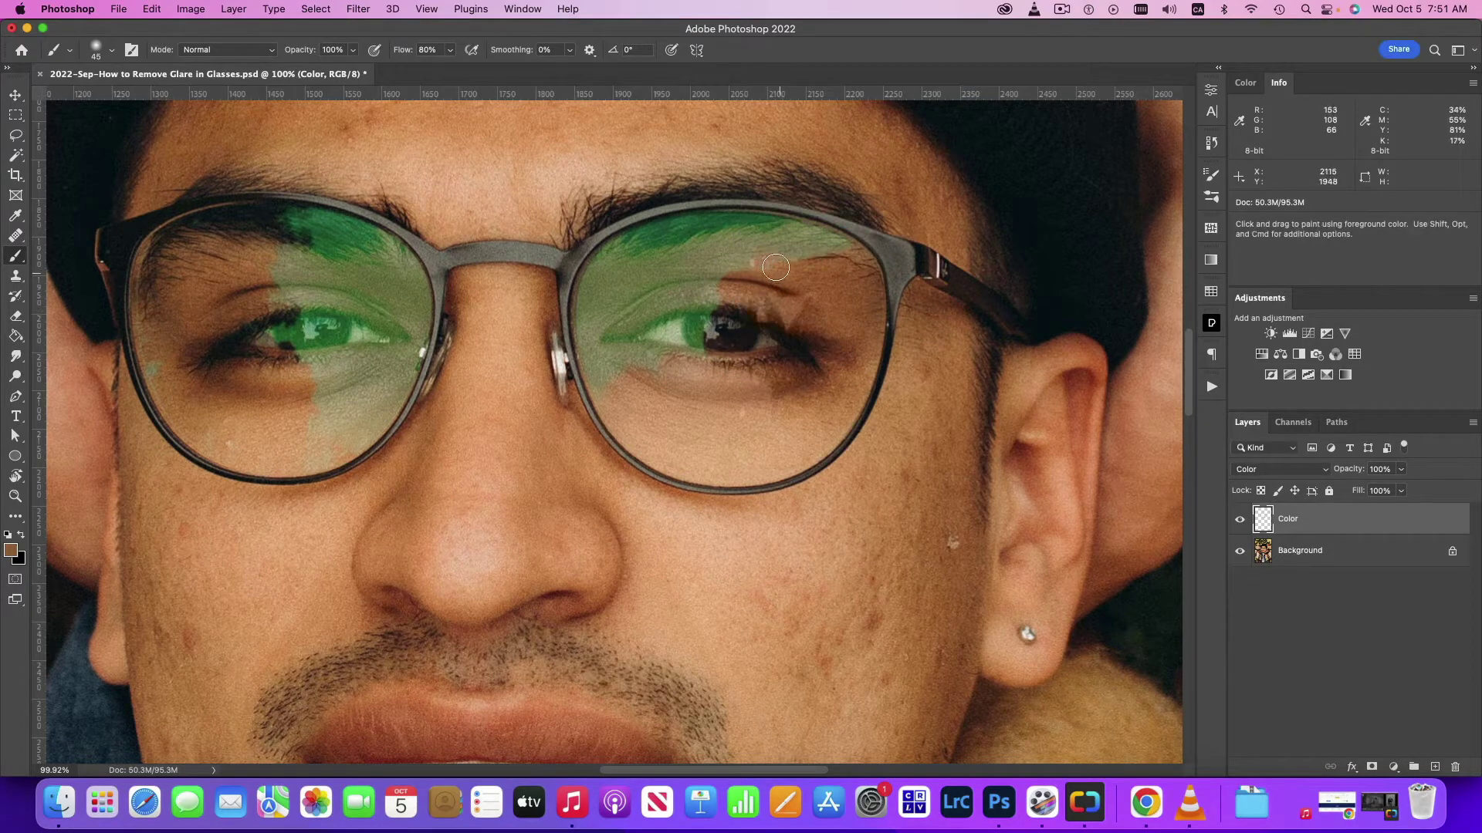
Paint skin tone over the green tint along the top of the right lens.
{"action": "left_click", "coordinate": [807, 262], "text": "alt"}
{"action": "left_click", "coordinate": [806, 263], "text": "alt"}
{"action": "left_click_drag", "start_coordinate": [799, 251], "coordinate": [821, 245]}
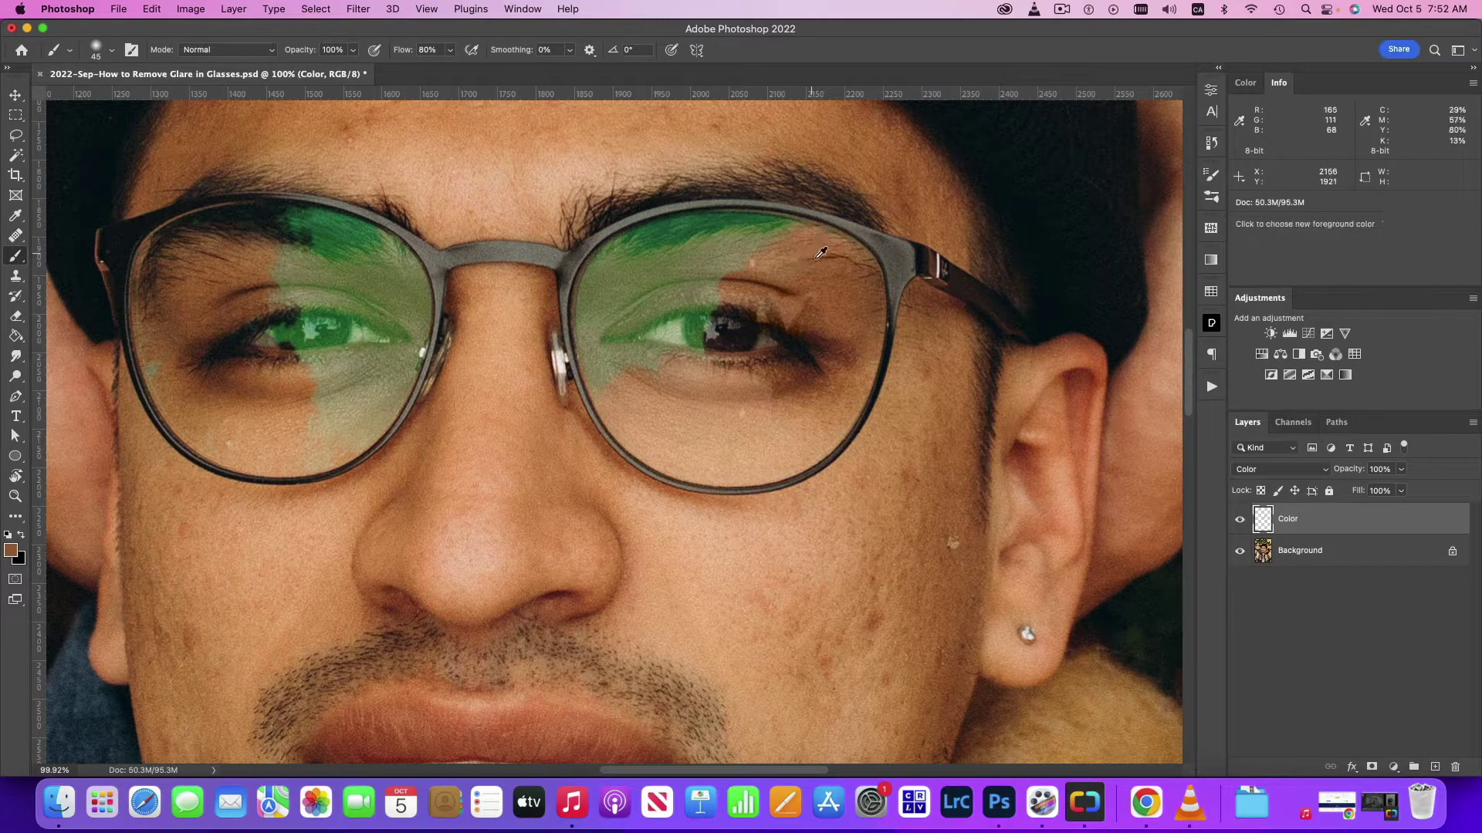
{"action": "left_click", "coordinate": [843, 248], "text": "alt"}
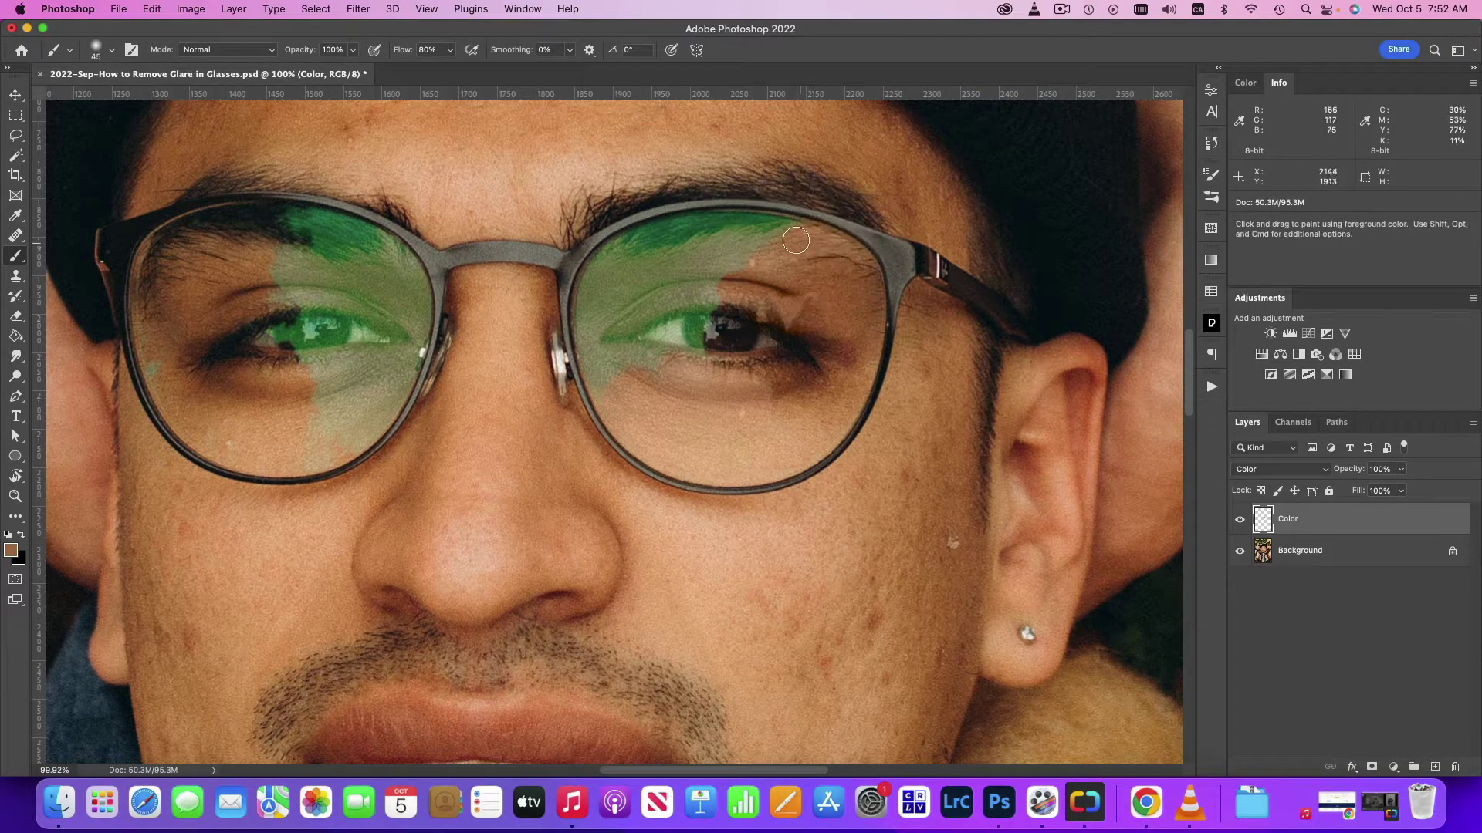
{"action": "mouse_move", "coordinate": [780, 236]}
{"action": "left_mouse_down"}
{"action": "mouse_move", "coordinate": [756, 224]}
{"action": "mouse_move", "coordinate": [705, 266]}
{"action": "mouse_move", "coordinate": [756, 240]}
{"action": "mouse_move", "coordinate": [735, 226]}
{"action": "left_mouse_up"}
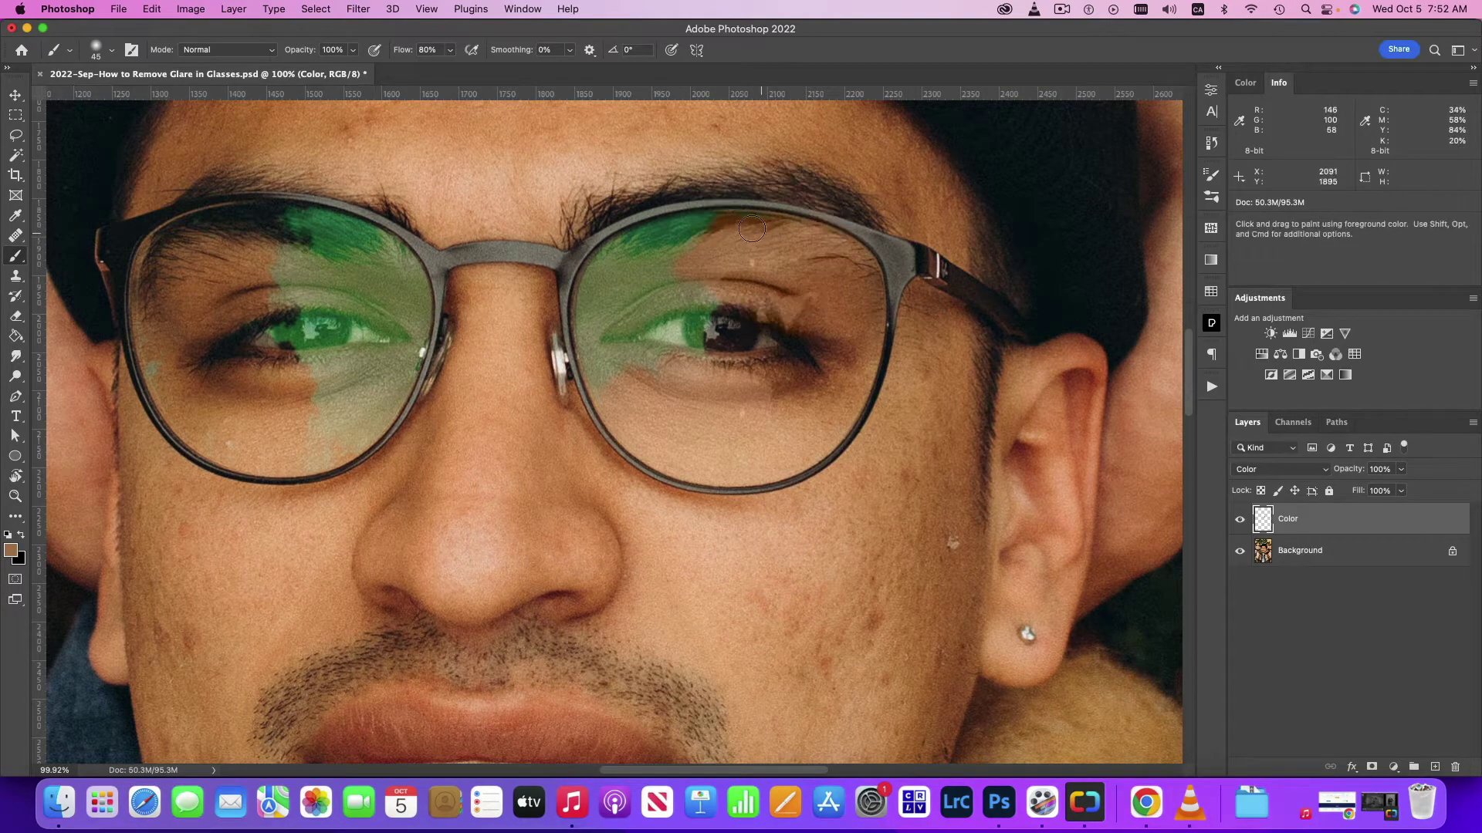
{"action": "left_click", "coordinate": [716, 300], "text": "alt"}
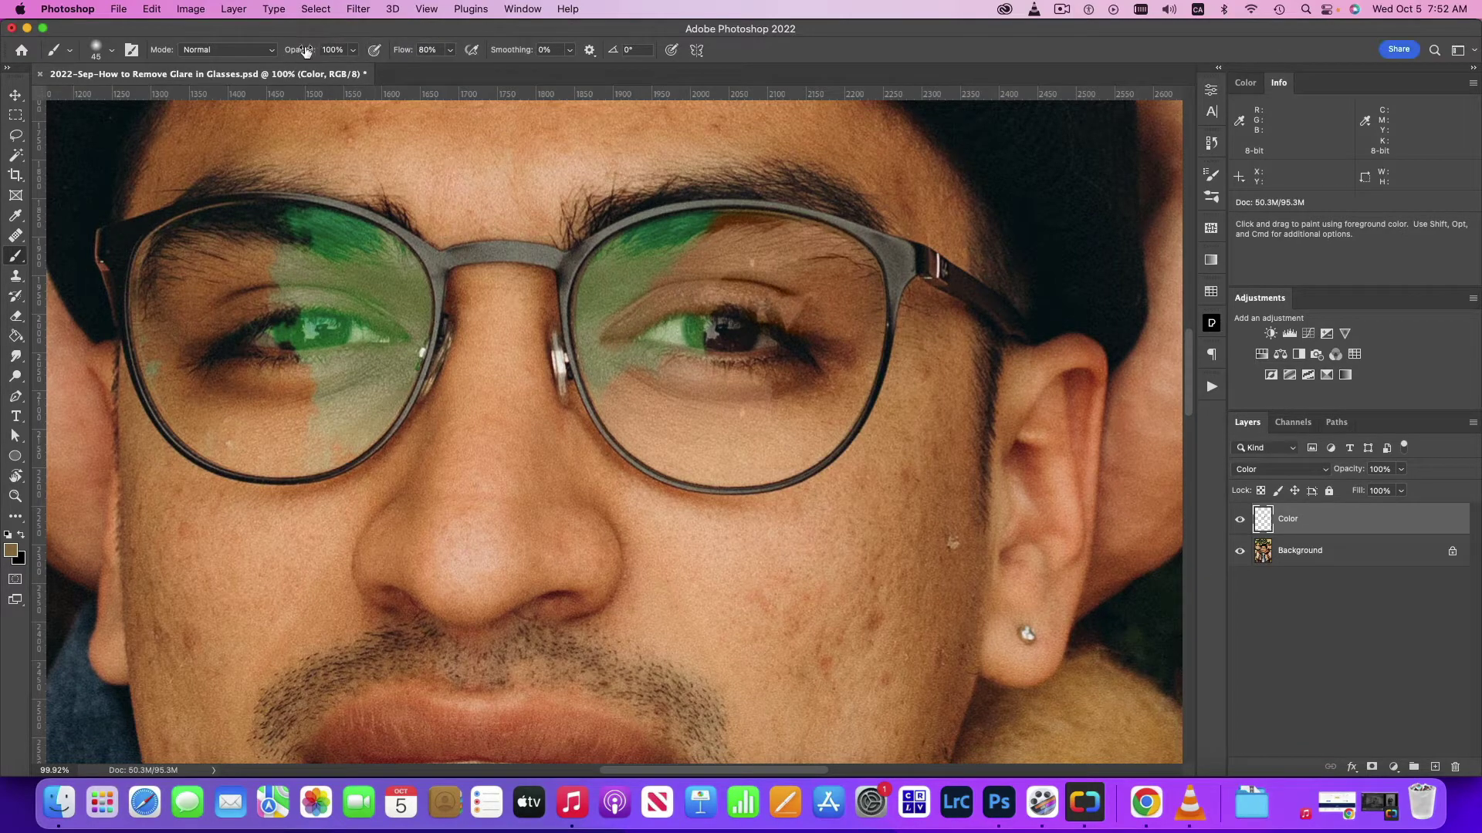
Cover the green on the right lens's lower left and the streak along its top.
{"action": "left_click", "coordinate": [628, 398], "text": "alt"}
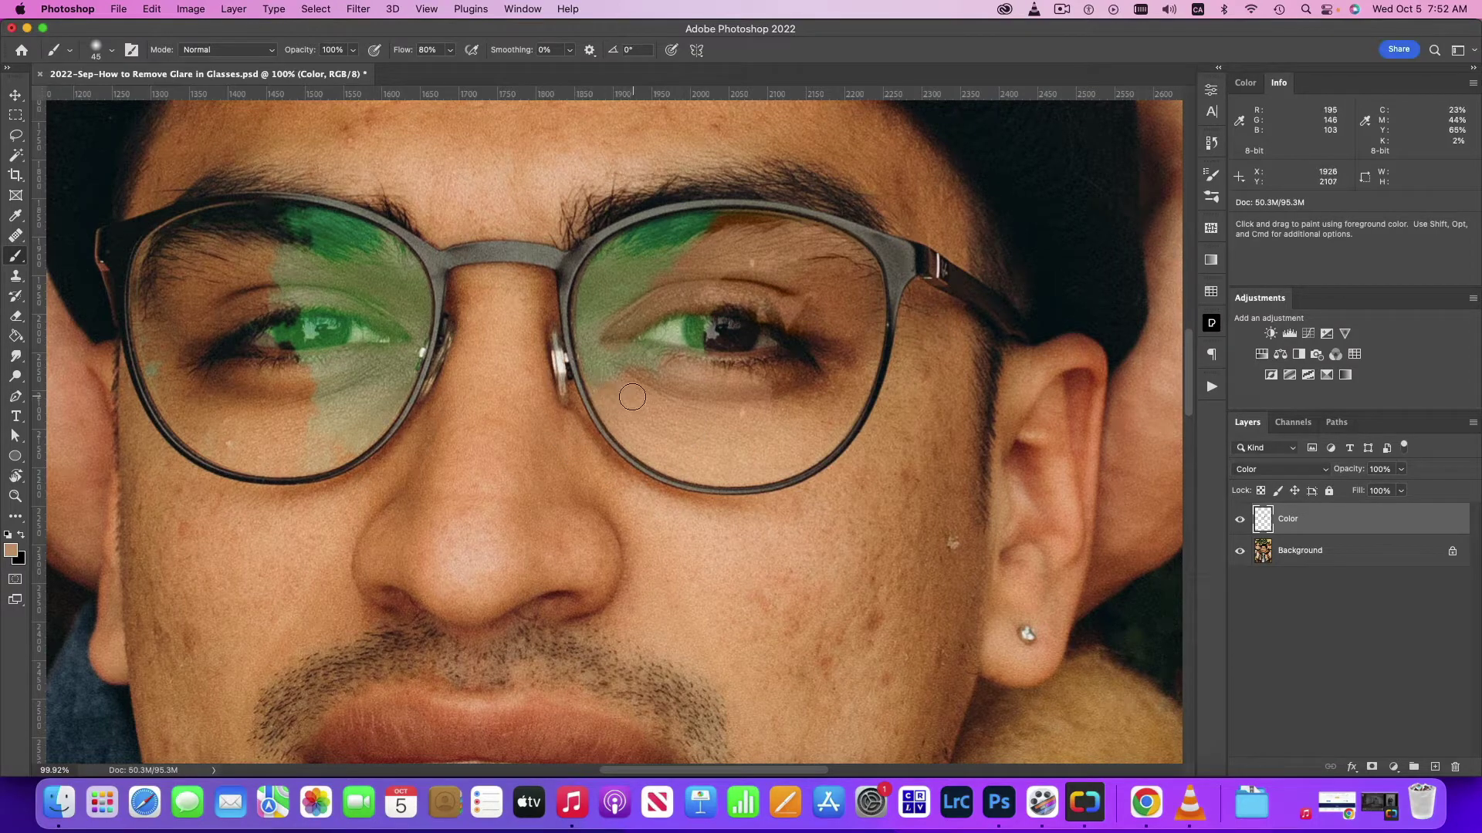
{"action": "left_click_drag", "start_coordinate": [631, 403], "coordinate": [620, 367]}
{"action": "left_click", "coordinate": [603, 309], "text": "alt"}
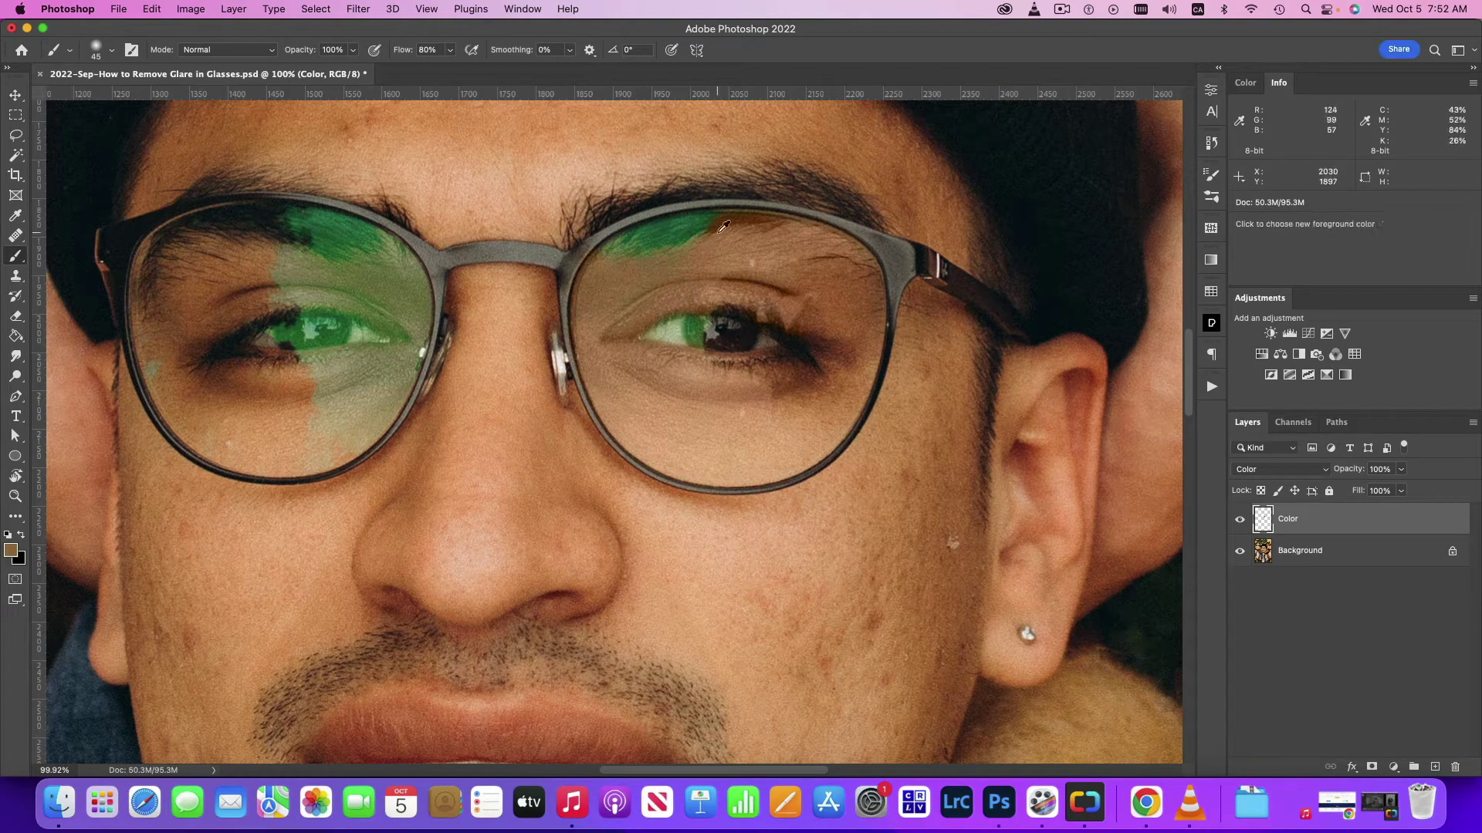
{"action": "left_click", "coordinate": [700, 257], "text": "alt"}
{"action": "left_click", "coordinate": [612, 378], "text": "alt"}
{"action": "left_click_drag", "start_coordinate": [606, 259], "coordinate": [721, 224]}
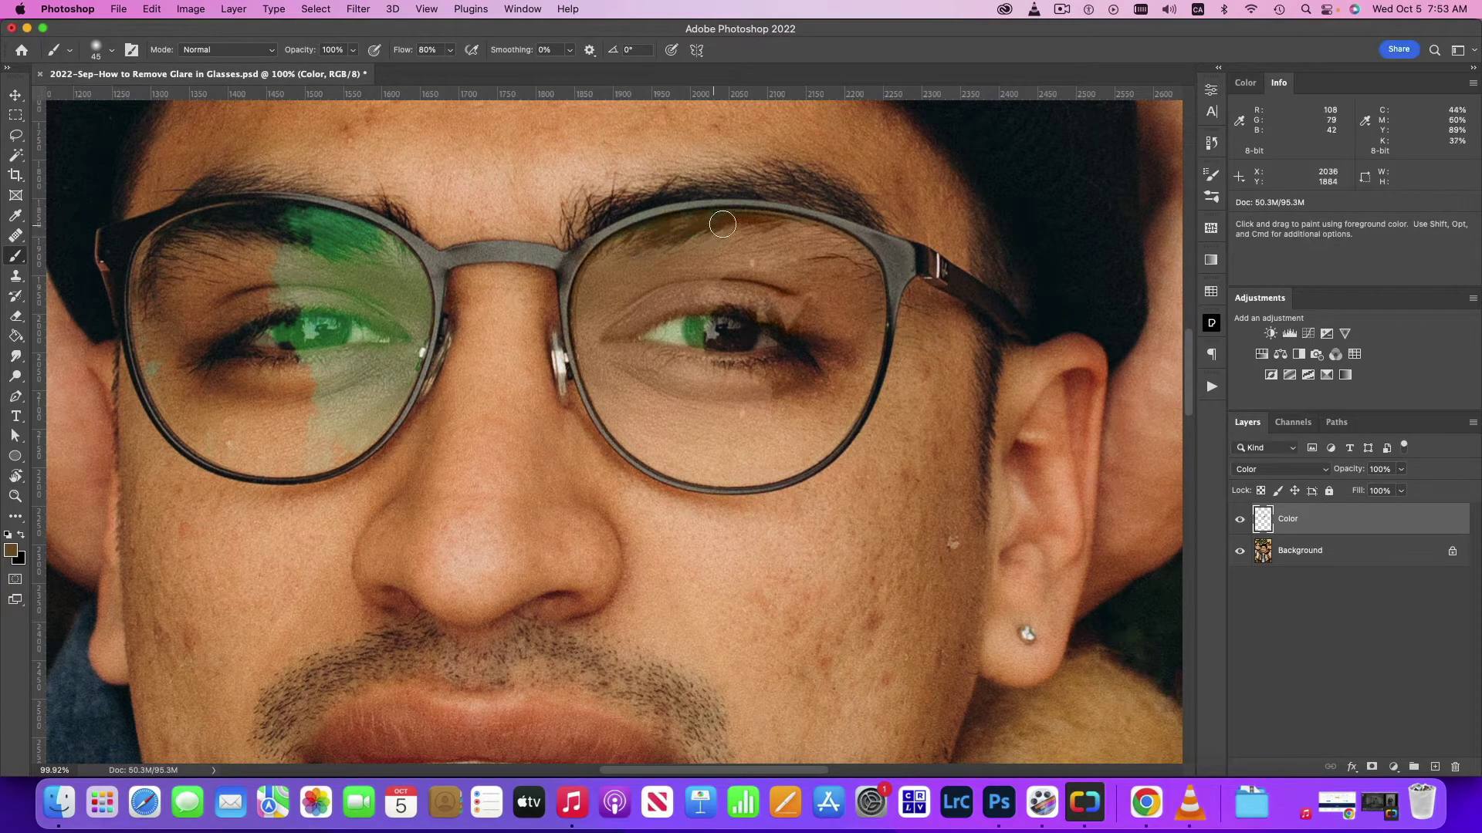
{"action": "left_click", "coordinate": [737, 241], "text": "alt"}
{"action": "left_click", "coordinate": [810, 270], "text": "alt"}
Paint out the green below the left eye and over the left eyebrow with brow and skin tones.
{"action": "left_click", "coordinate": [327, 454], "text": "alt"}
{"action": "mouse_move", "coordinate": [357, 438]}
{"action": "left_mouse_down"}
{"action": "mouse_move", "coordinate": [310, 362]}
{"action": "mouse_move", "coordinate": [370, 289]}
{"action": "left_mouse_up"}
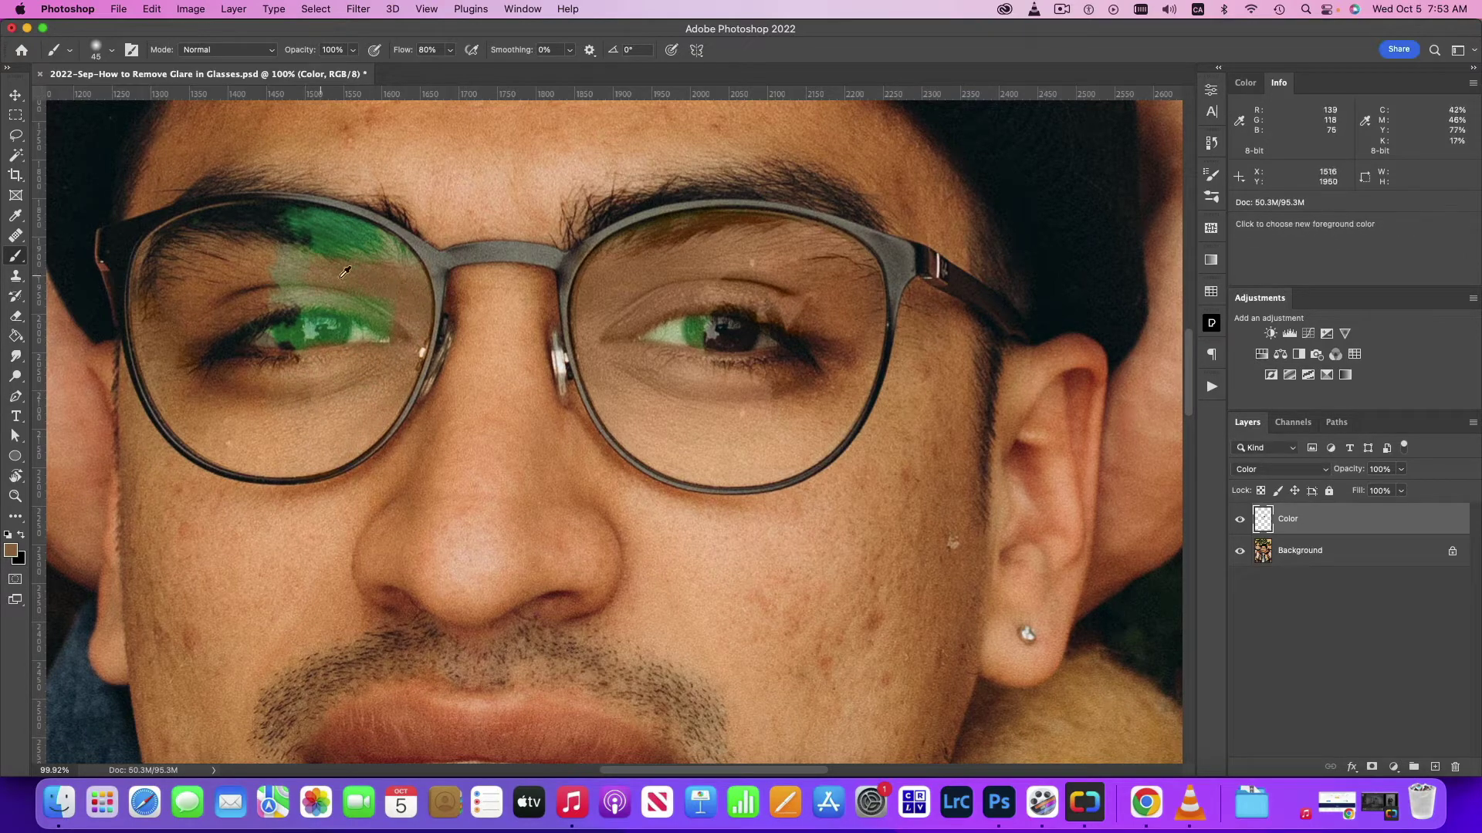
{"action": "key", "text": "alt"}
{"action": "left_click", "coordinate": [287, 234], "text": "alt"}
{"action": "left_click_drag", "start_coordinate": [287, 232], "coordinate": [324, 232]}
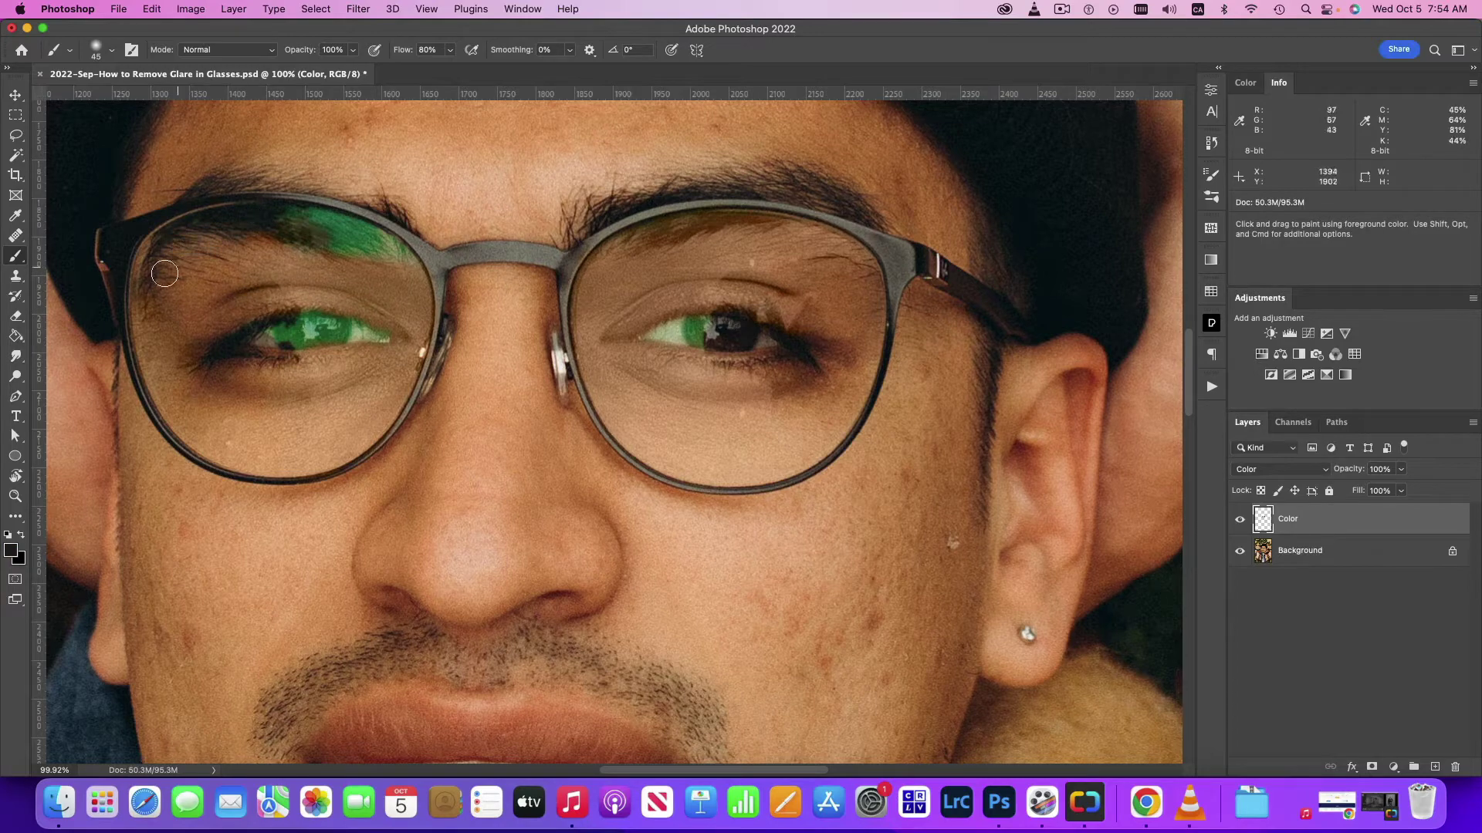
{"action": "left_click", "coordinate": [317, 256], "text": "alt"}
{"action": "left_click_drag", "start_coordinate": [398, 268], "coordinate": [325, 220]}
{"action": "key", "text": "alt"}
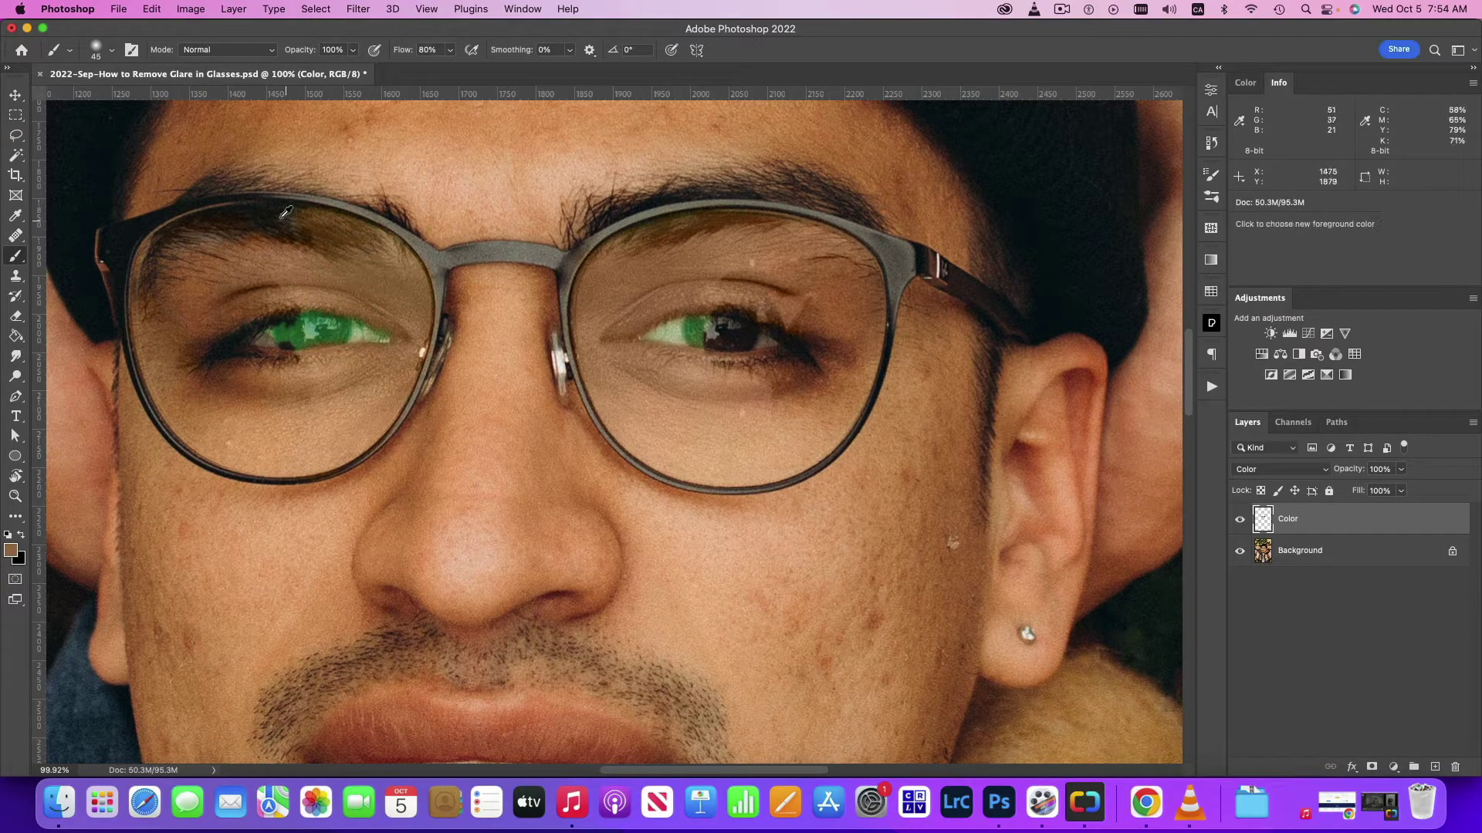
{"action": "left_click", "coordinate": [284, 212], "text": "alt"}
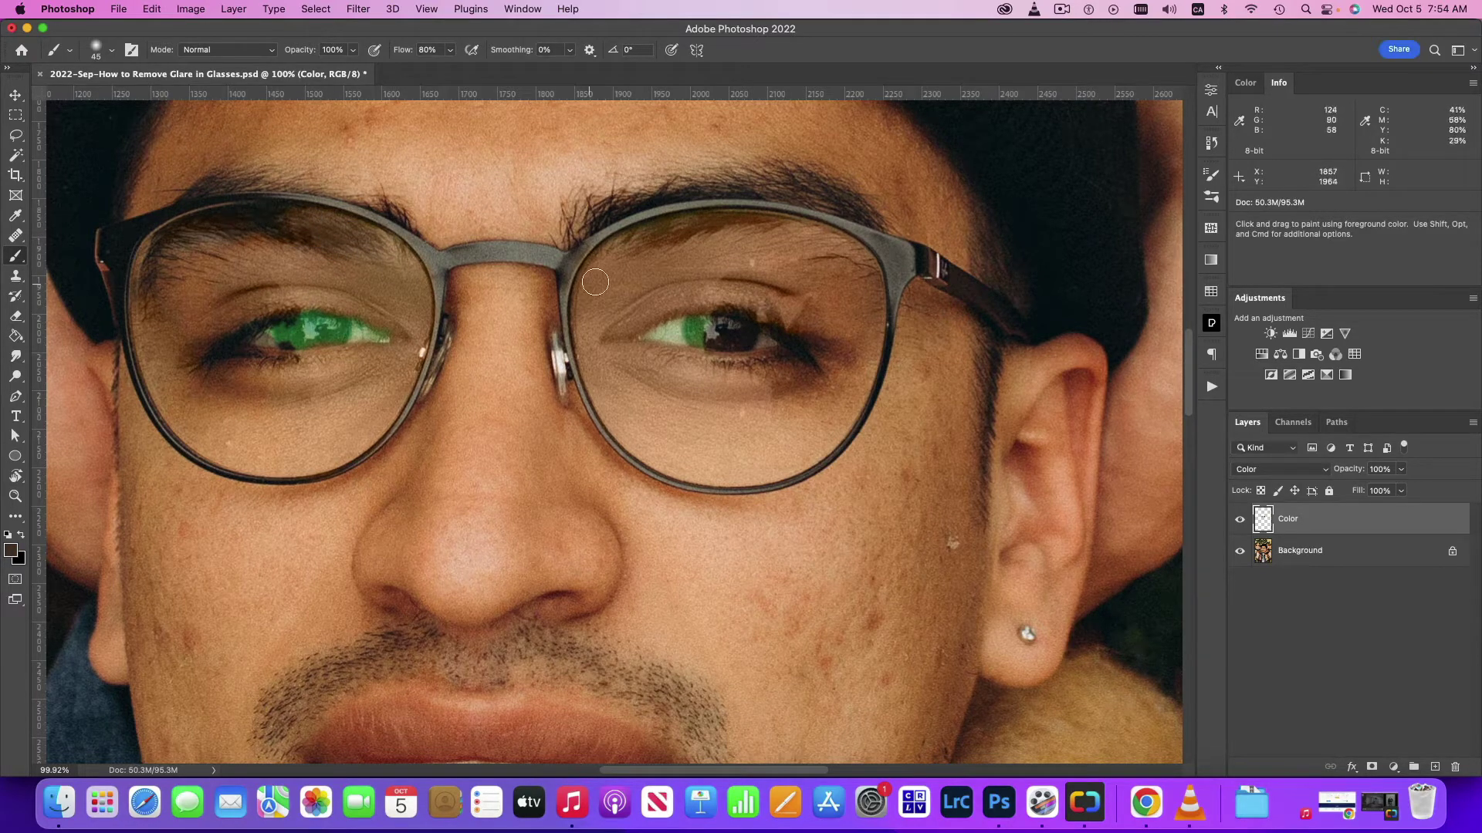
Toggle the Color layer to compare, then paint skin tone on the left lens near the nose.
{"action": "left_click", "coordinate": [1238, 527]}
{"action": "left_click", "coordinate": [1239, 527]}
{"action": "left_click", "coordinate": [1238, 528]}
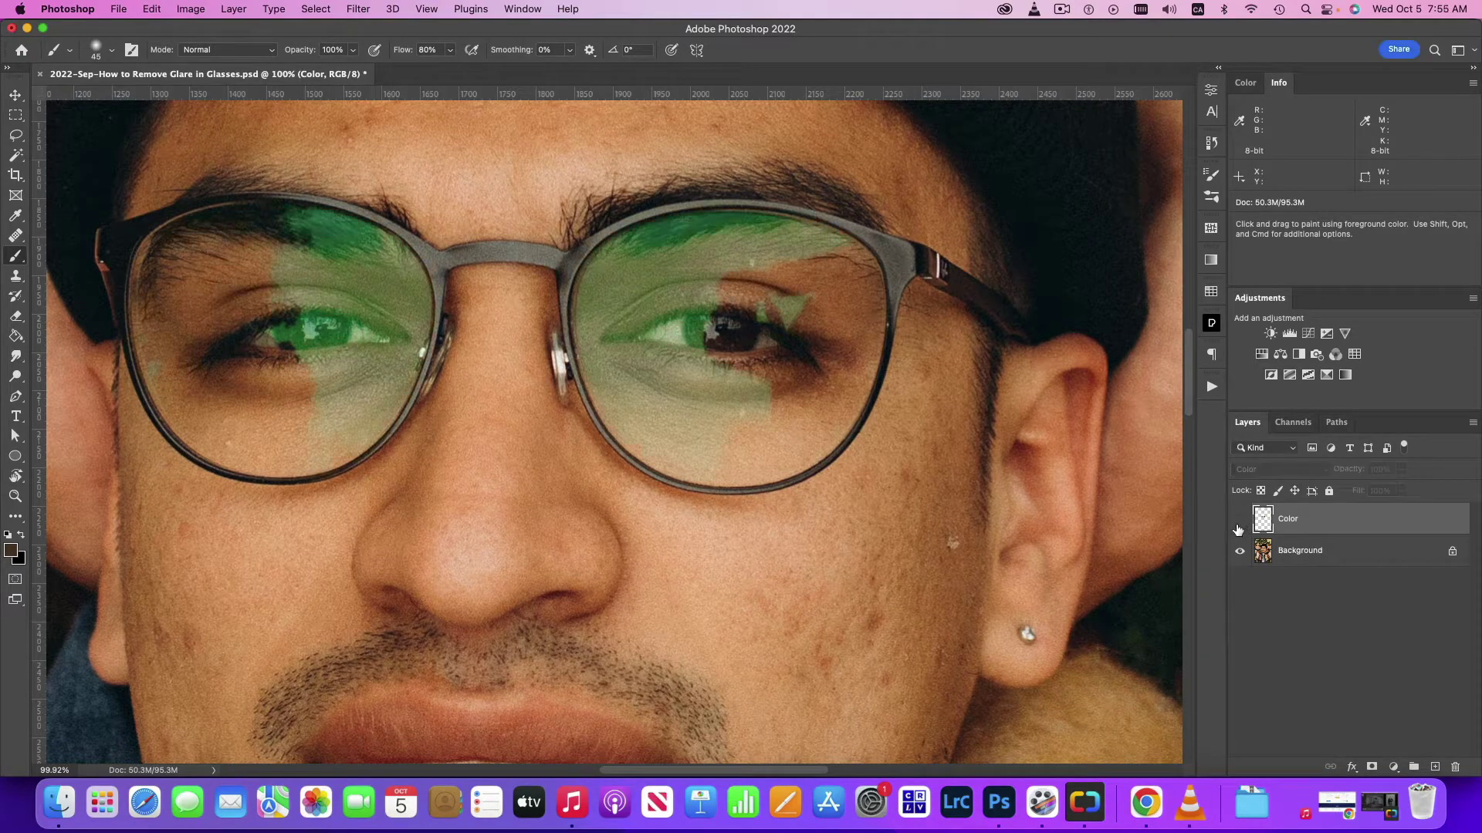
{"action": "left_click", "coordinate": [1238, 520]}
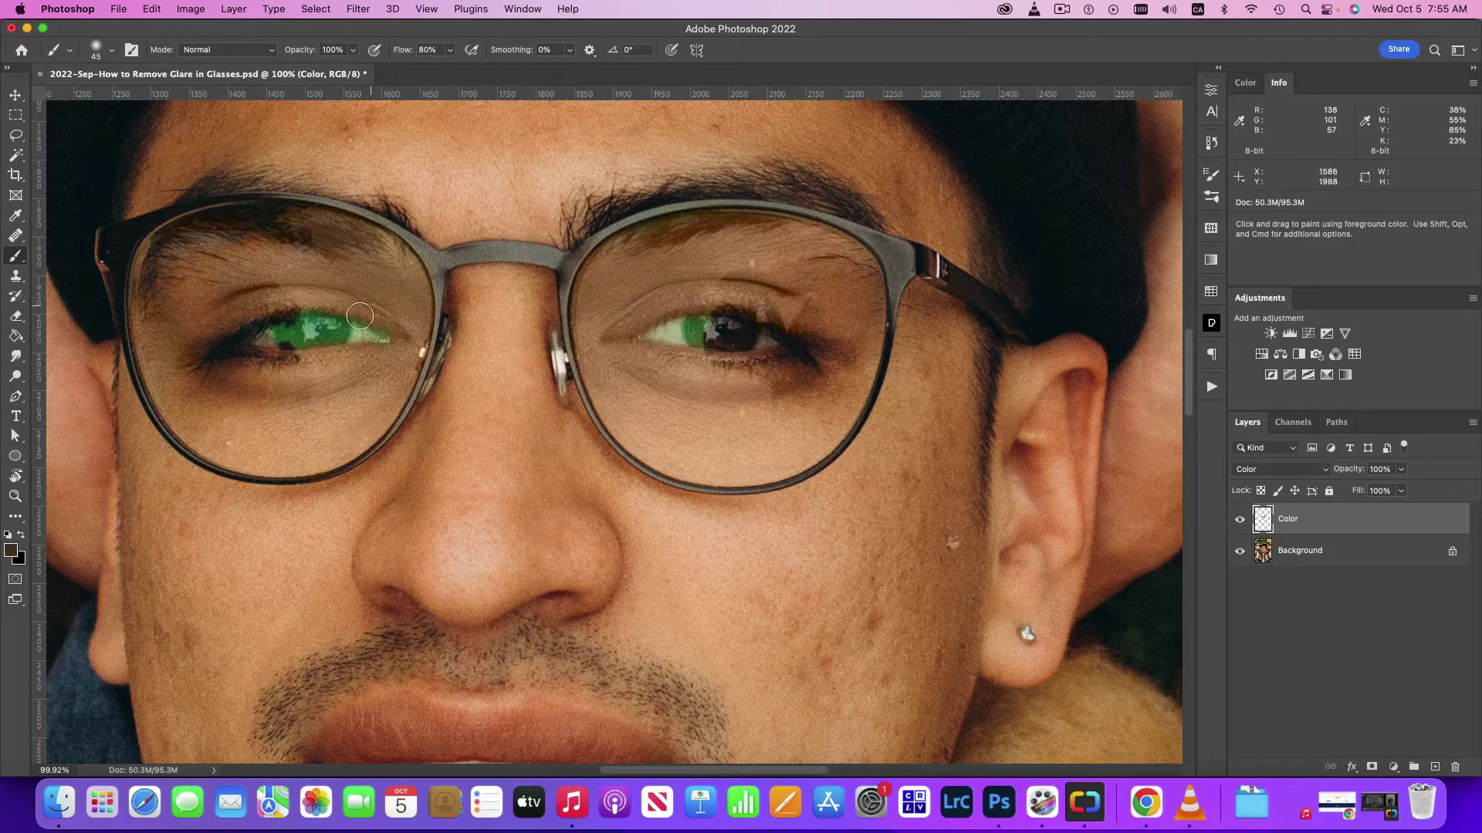
{"action": "left_click", "coordinate": [305, 267], "text": "alt"}
{"action": "mouse_move", "coordinate": [378, 276]}
{"action": "left_mouse_down"}
{"action": "mouse_move", "coordinate": [415, 291]}
{"action": "mouse_move", "coordinate": [390, 264]}
{"action": "mouse_move", "coordinate": [368, 367]}
{"action": "left_mouse_up"}
{"action": "left_click", "coordinate": [363, 378], "text": "alt"}
Resample browns and paint over the left lens beside the nose bridge.
{"action": "left_click", "coordinate": [219, 276]}
{"action": "left_click", "coordinate": [260, 266], "text": "alt"}
{"action": "left_click", "coordinate": [282, 264], "text": "alt"}
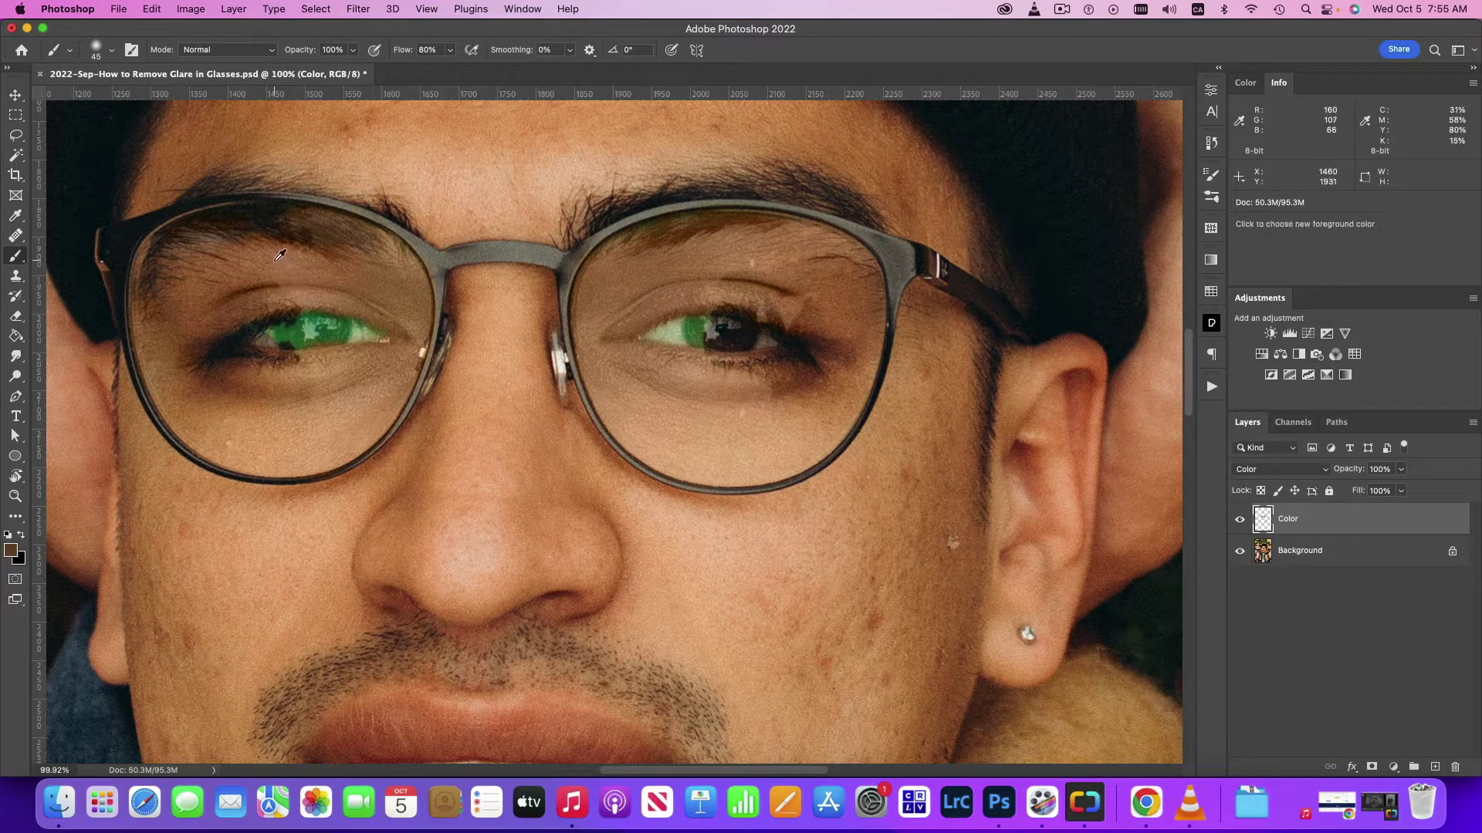
{"action": "left_click", "coordinate": [313, 271], "text": "alt"}
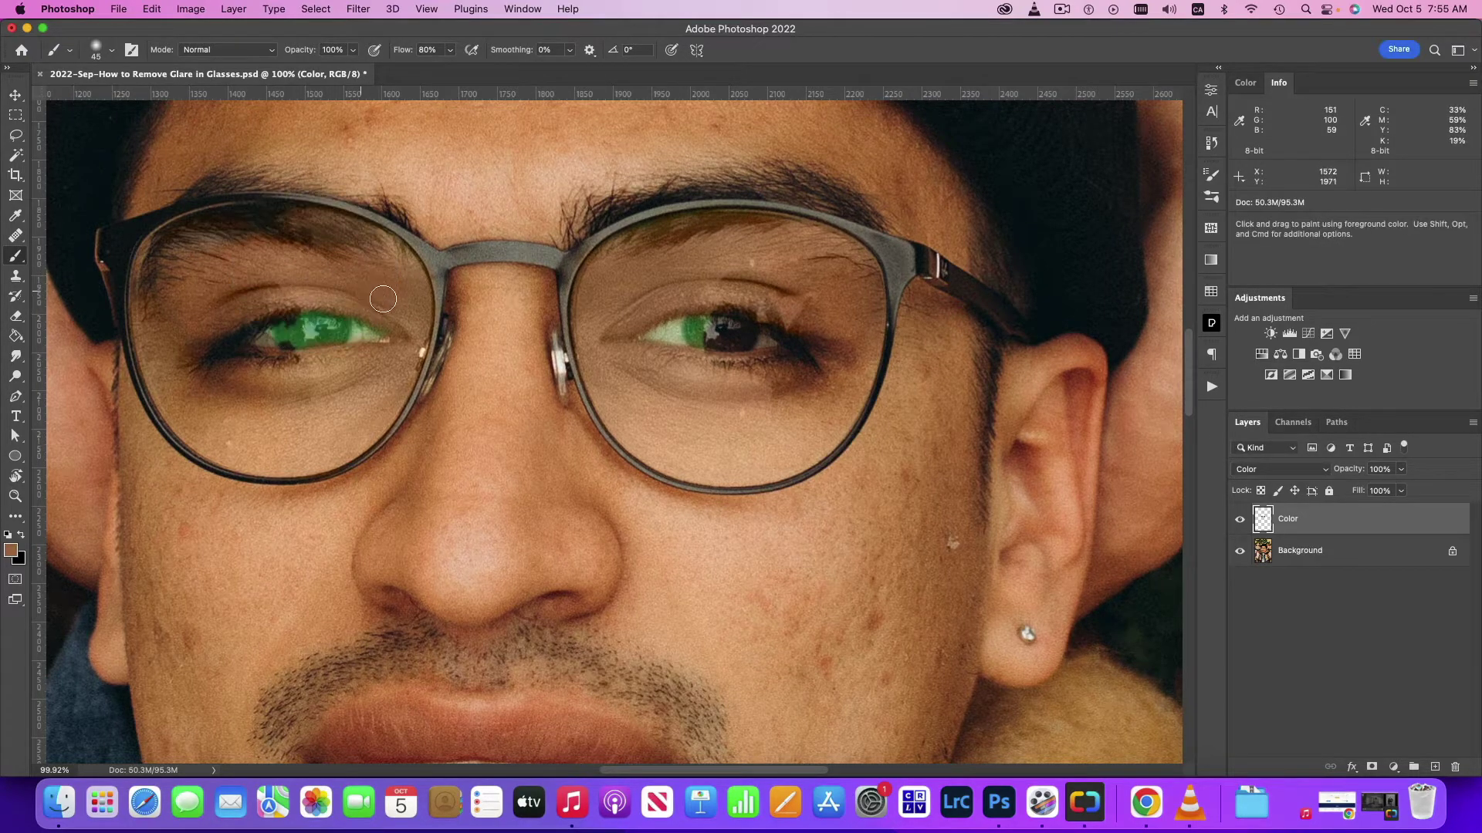
{"action": "left_click", "coordinate": [320, 269], "text": "alt"}
{"action": "left_click", "coordinate": [318, 272], "text": "alt"}
{"action": "left_click", "coordinate": [375, 275], "text": "alt"}
{"action": "left_click_drag", "start_coordinate": [401, 277], "coordinate": [412, 306]}
{"action": "left_click", "coordinate": [403, 273], "text": "alt"}
{"action": "left_click", "coordinate": [386, 252], "text": "alt"}
{"action": "left_click", "coordinate": [381, 278], "text": "alt"}
{"action": "left_click", "coordinate": [414, 328], "text": "alt"}
Sample iris and skin colours, undo a dark pupil patch, and paint the left eye's inner corner.
{"action": "left_click", "coordinate": [769, 337], "text": "alt"}
{"action": "left_click", "coordinate": [657, 335], "text": "alt"}
{"action": "left_click", "coordinate": [770, 340], "text": "alt"}
{"action": "left_click", "coordinate": [362, 353], "text": "alt"}
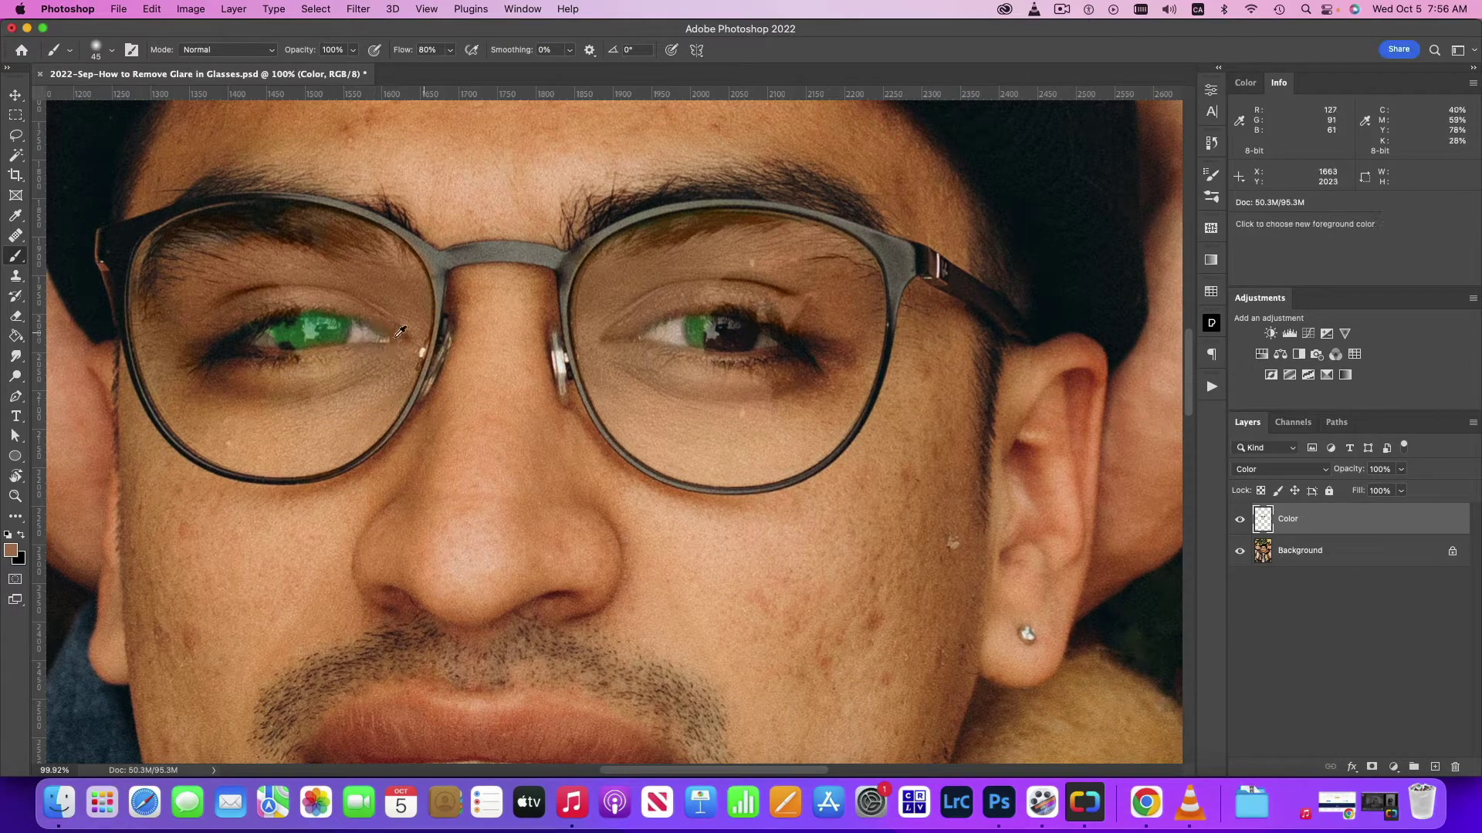
{"action": "left_click", "coordinate": [367, 324], "text": "alt"}
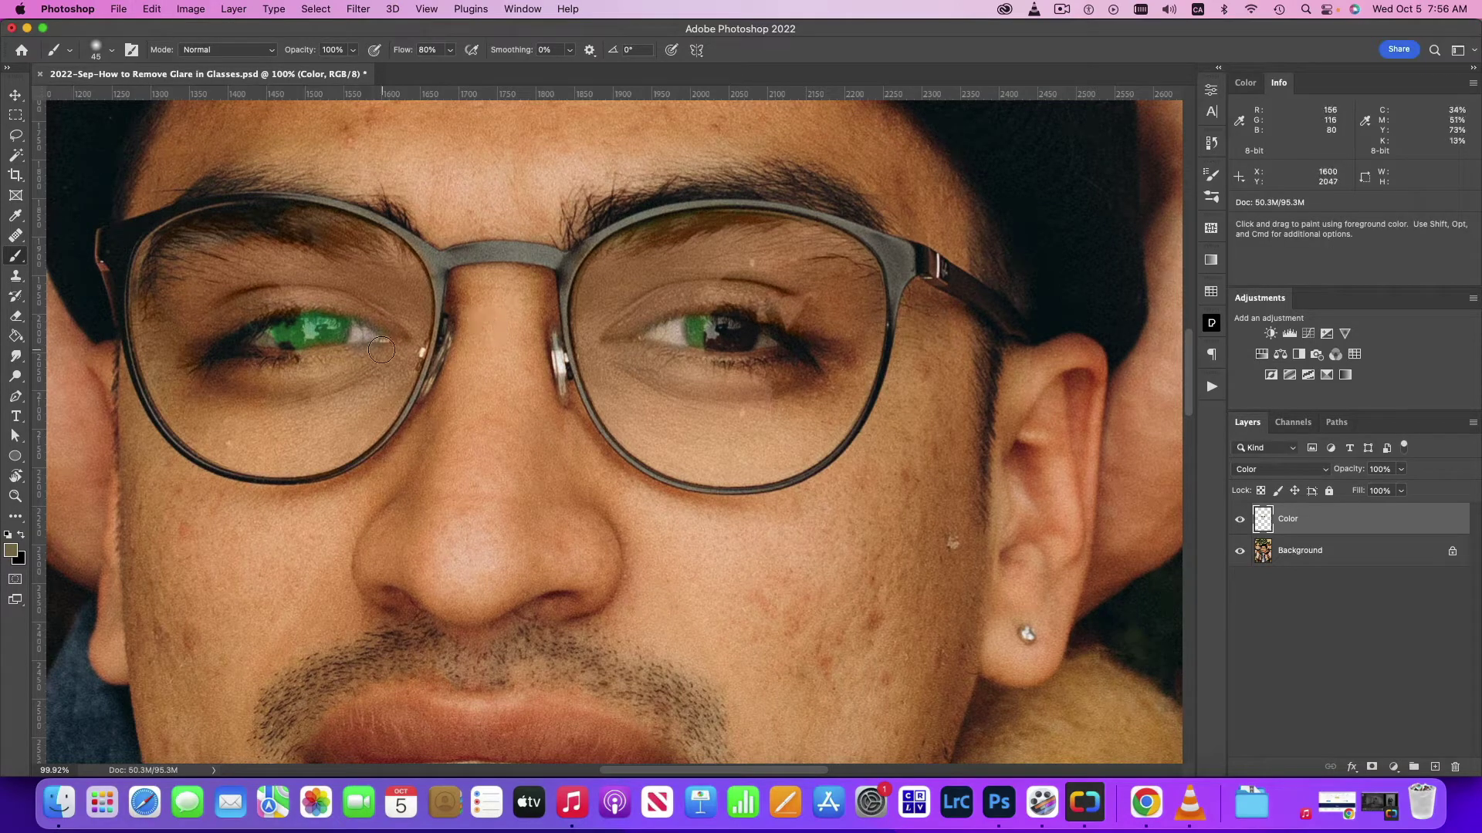
{"action": "left_click", "coordinate": [354, 350], "text": "alt"}
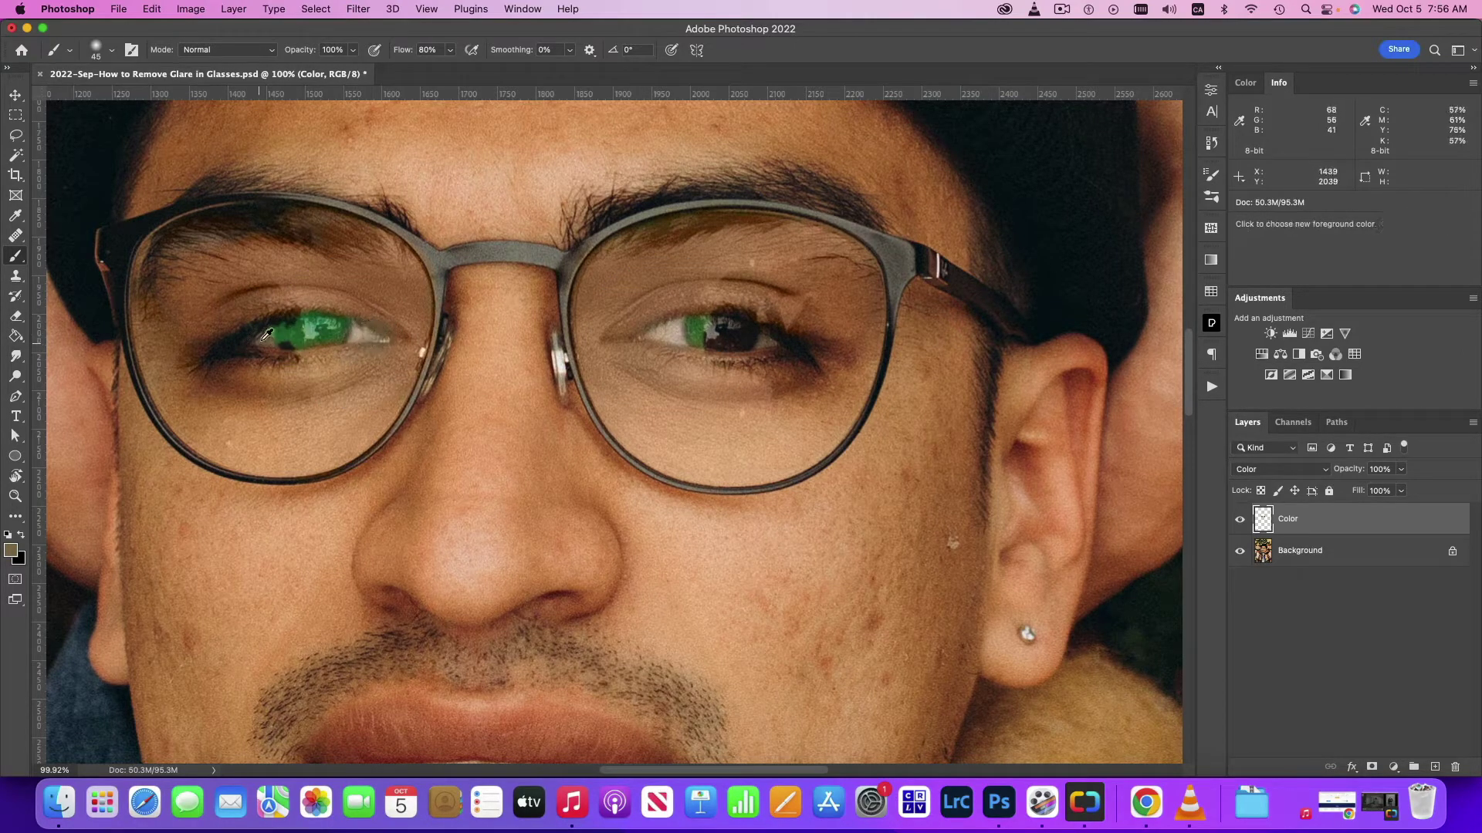
{"action": "left_click", "coordinate": [291, 339], "text": "alt"}
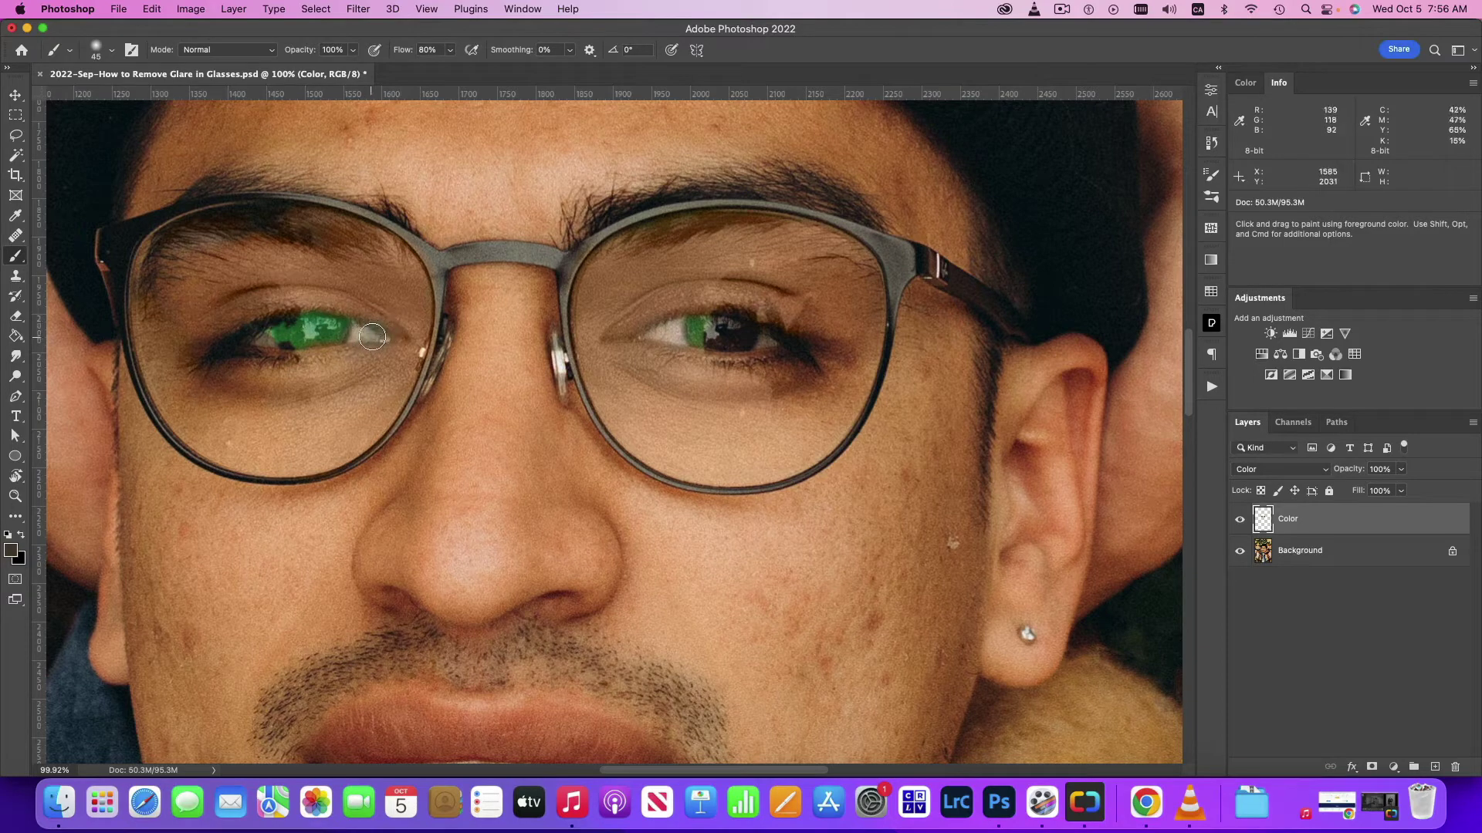
{"action": "key", "text": "super+z"}
{"action": "left_click", "coordinate": [361, 351], "text": "alt"}
{"action": "left_click_drag", "start_coordinate": [361, 352], "coordinate": [404, 311]}
Paint out the green and white glare on the right iris and the left iris's edge.
{"action": "left_click", "coordinate": [726, 327], "text": "alt"}
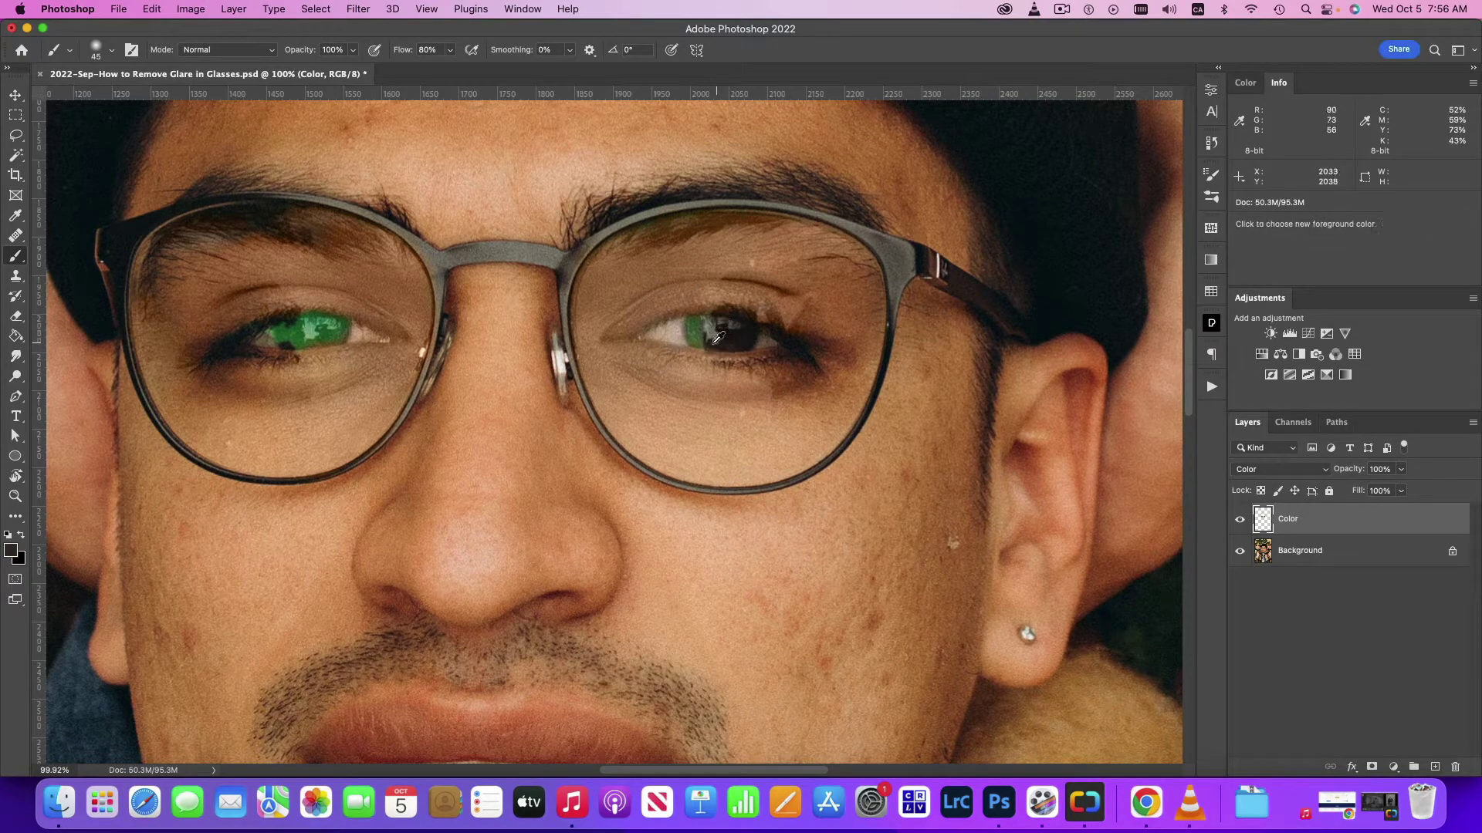
{"action": "left_click_drag", "start_coordinate": [710, 333], "coordinate": [704, 326]}
{"action": "left_click", "coordinate": [711, 341], "text": "alt"}
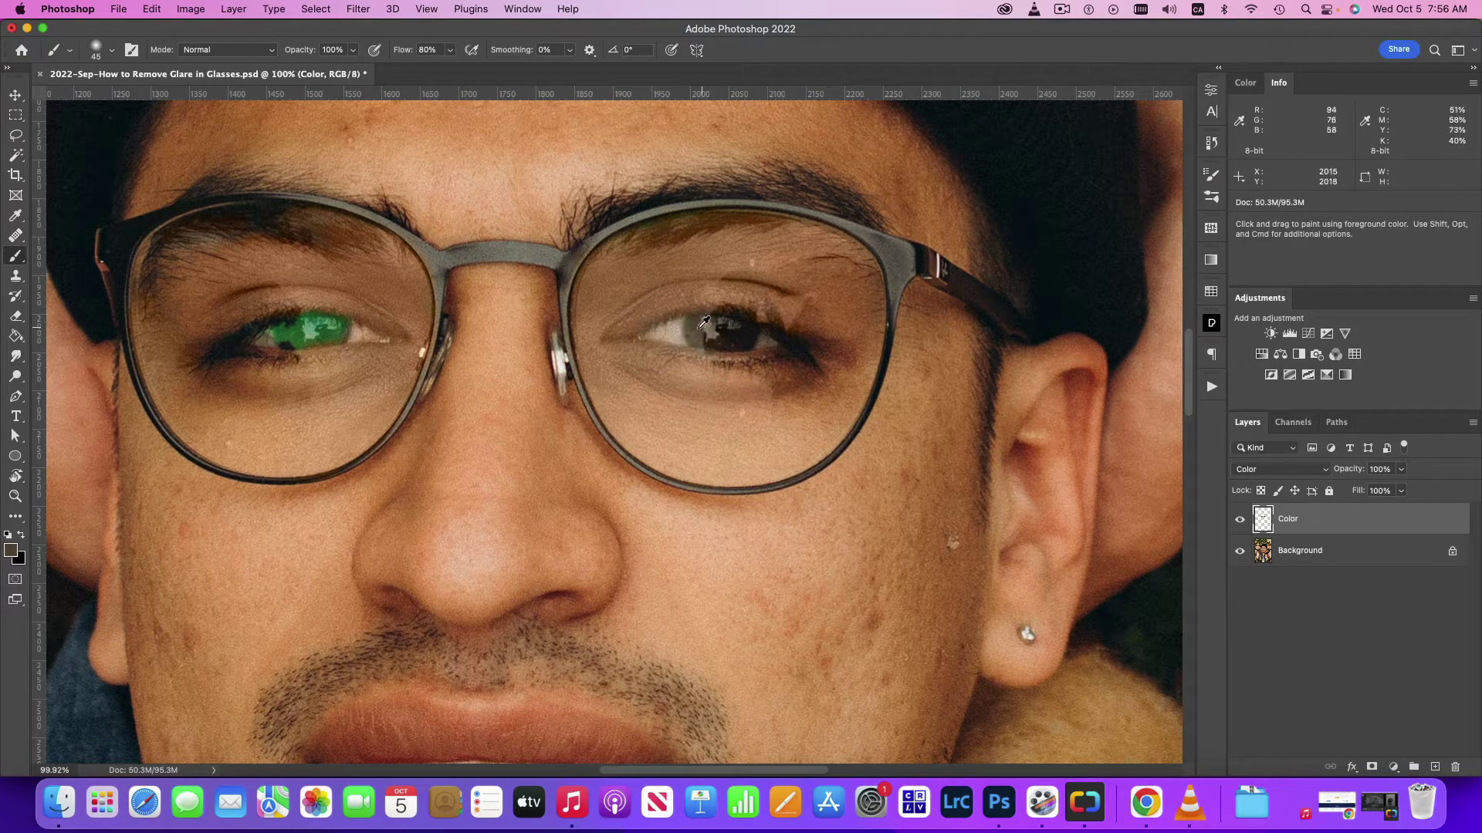
{"action": "left_click", "coordinate": [685, 327], "text": "alt"}
{"action": "left_click_drag", "start_coordinate": [687, 338], "coordinate": [718, 323]}
{"action": "left_click", "coordinate": [275, 332], "text": "alt"}
{"action": "left_click_drag", "start_coordinate": [272, 333], "coordinate": [312, 348]}
{"action": "left_click", "coordinate": [266, 335], "text": "alt"}
Darken the green left iris and reduce the white glare in the right iris.
{"action": "left_click", "coordinate": [288, 341]}
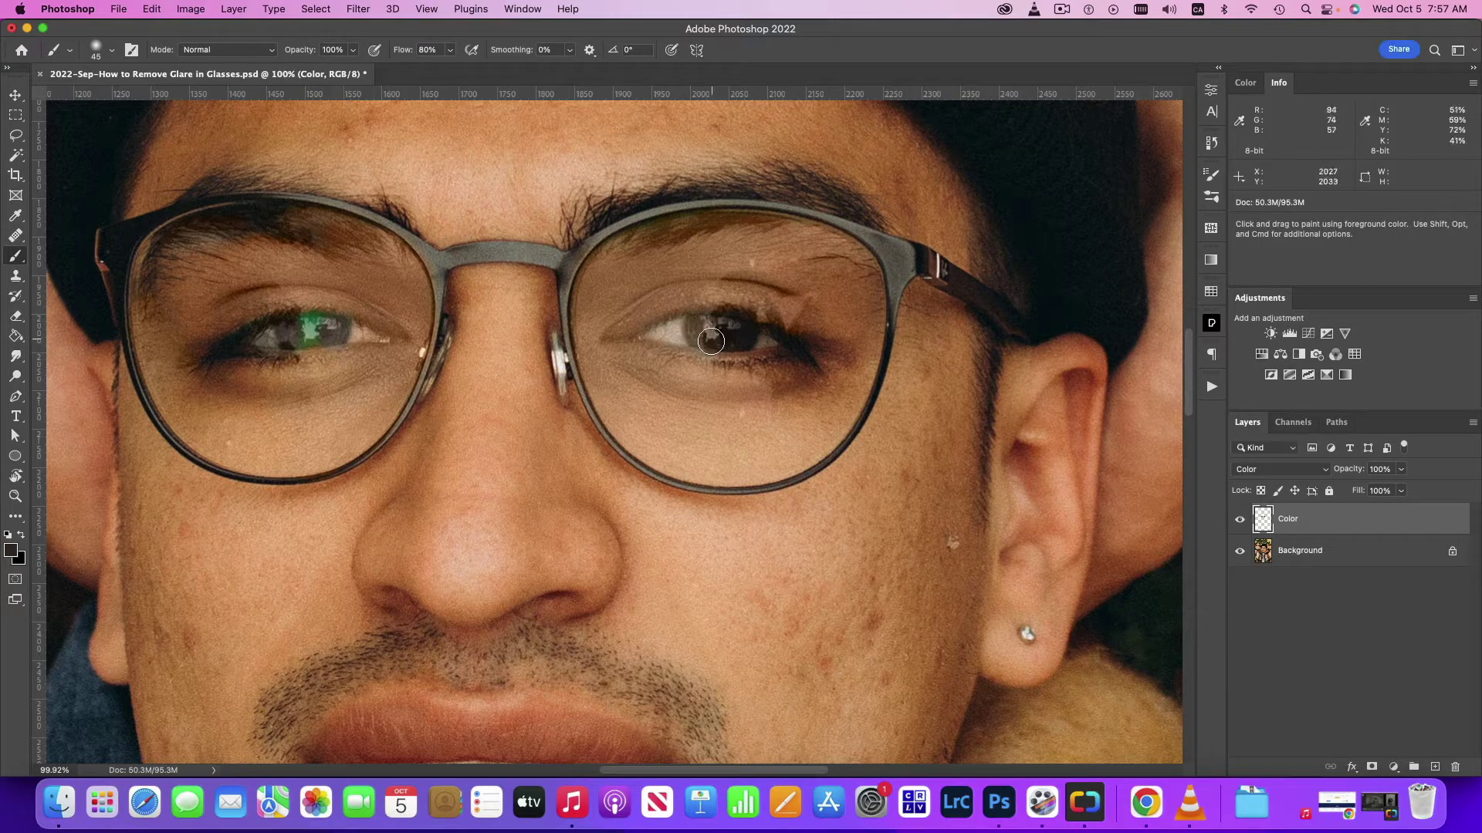
{"action": "left_click_drag", "start_coordinate": [307, 333], "coordinate": [330, 327]}
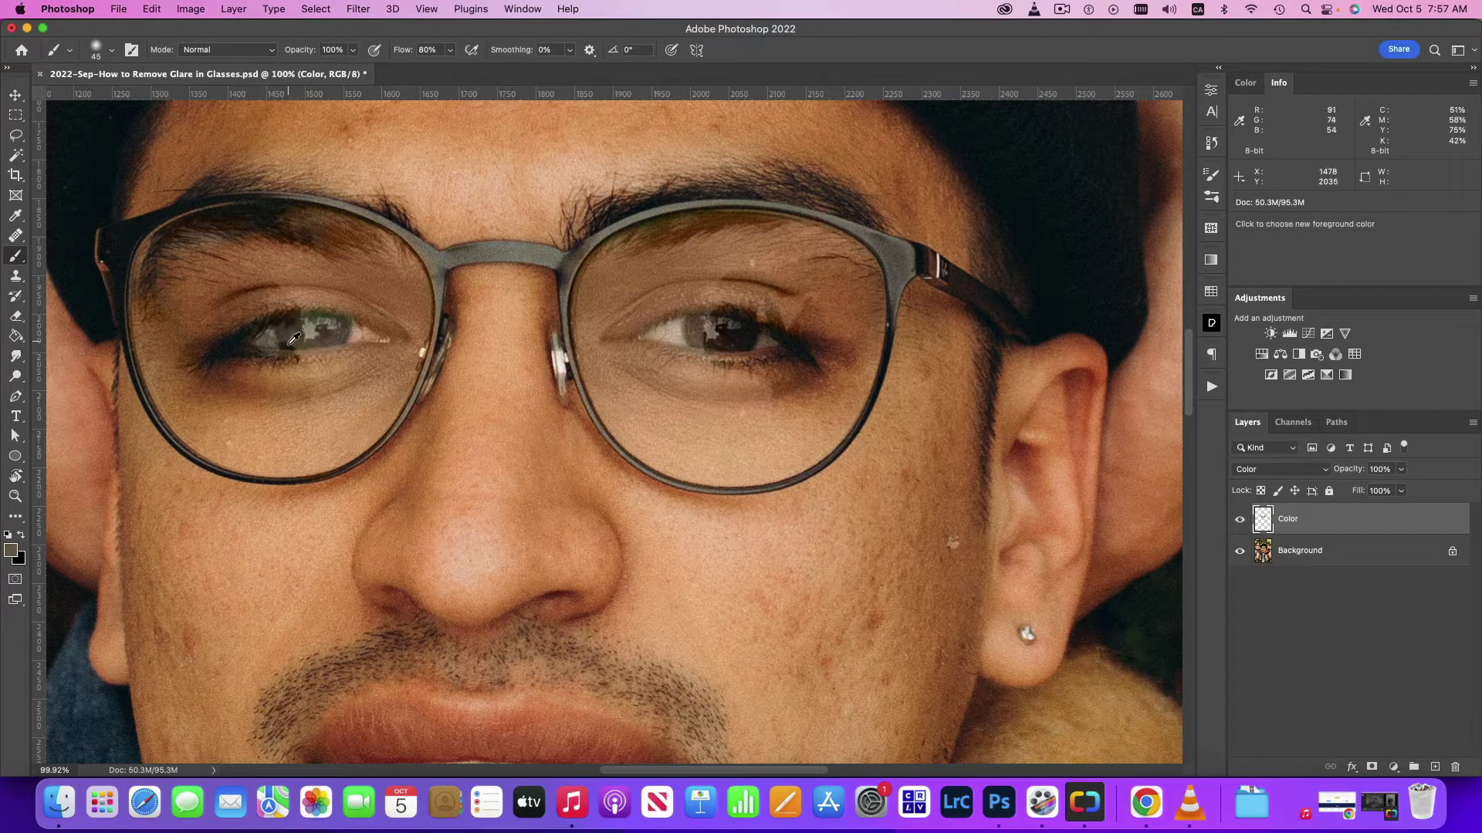
{"action": "left_click", "coordinate": [337, 308], "text": "alt"}
{"action": "left_click", "coordinate": [364, 348], "text": "alt"}
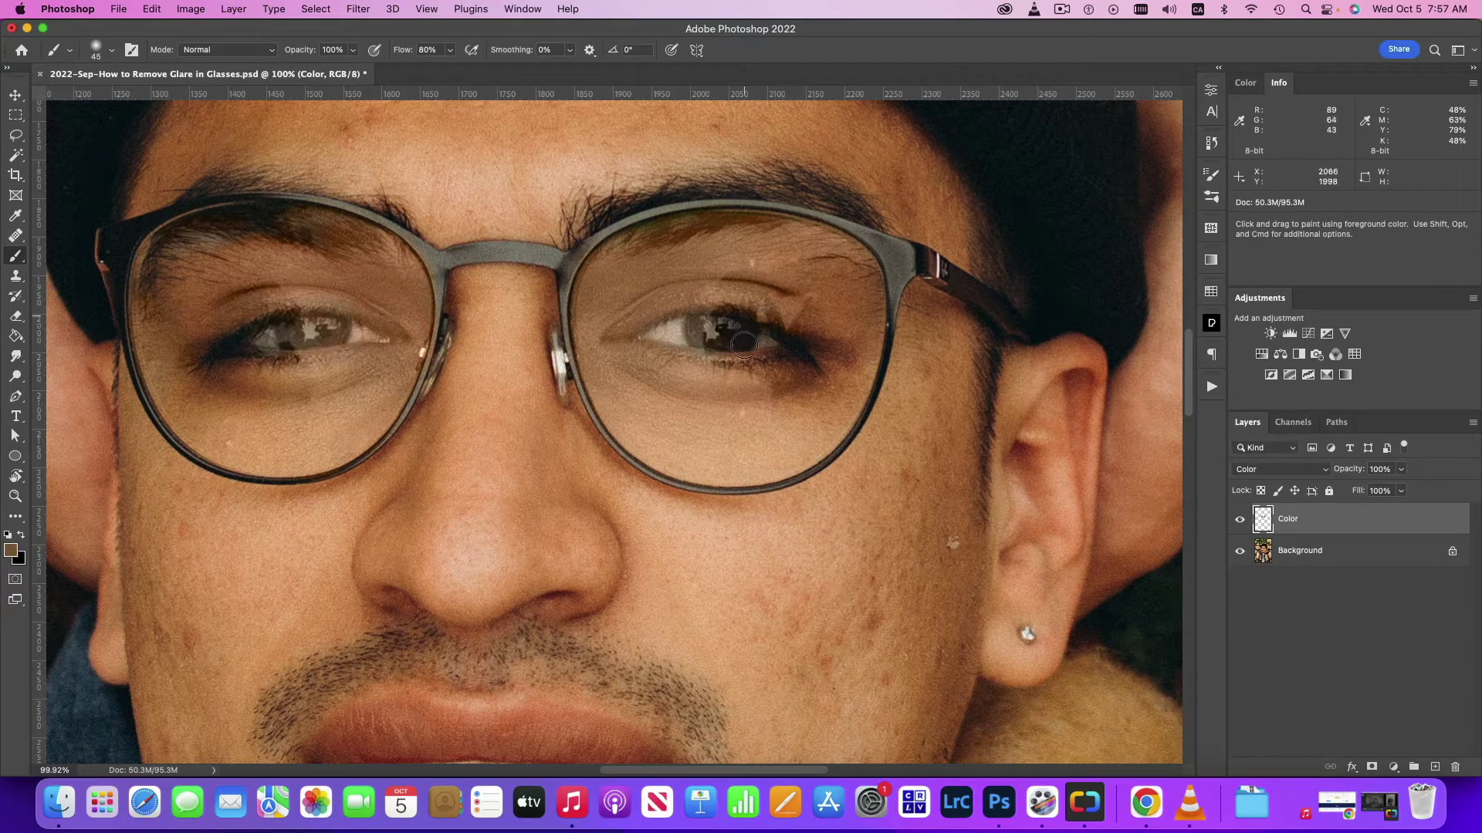
{"action": "mouse_move", "coordinate": [739, 369]}
{"action": "left_mouse_down"}
{"action": "mouse_move", "coordinate": [717, 329]}
{"action": "mouse_move", "coordinate": [731, 335]}
{"action": "mouse_move", "coordinate": [697, 359]}
{"action": "left_mouse_up"}
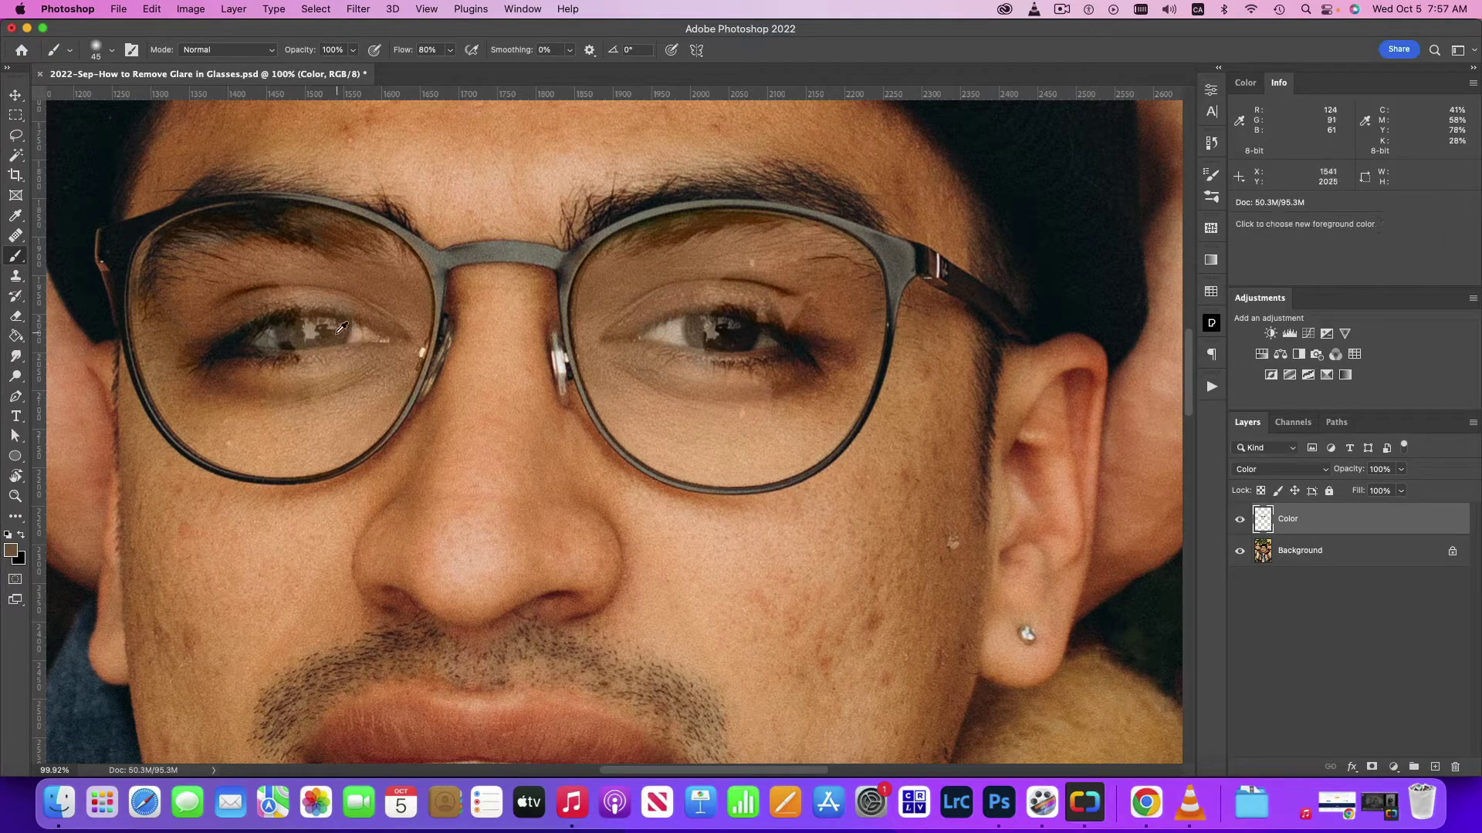
Sample darker and lighter browns and warm up the brow area inside the left lens.
{"action": "left_click", "coordinate": [315, 357], "text": "alt"}
{"action": "left_click", "coordinate": [310, 342], "text": "alt"}
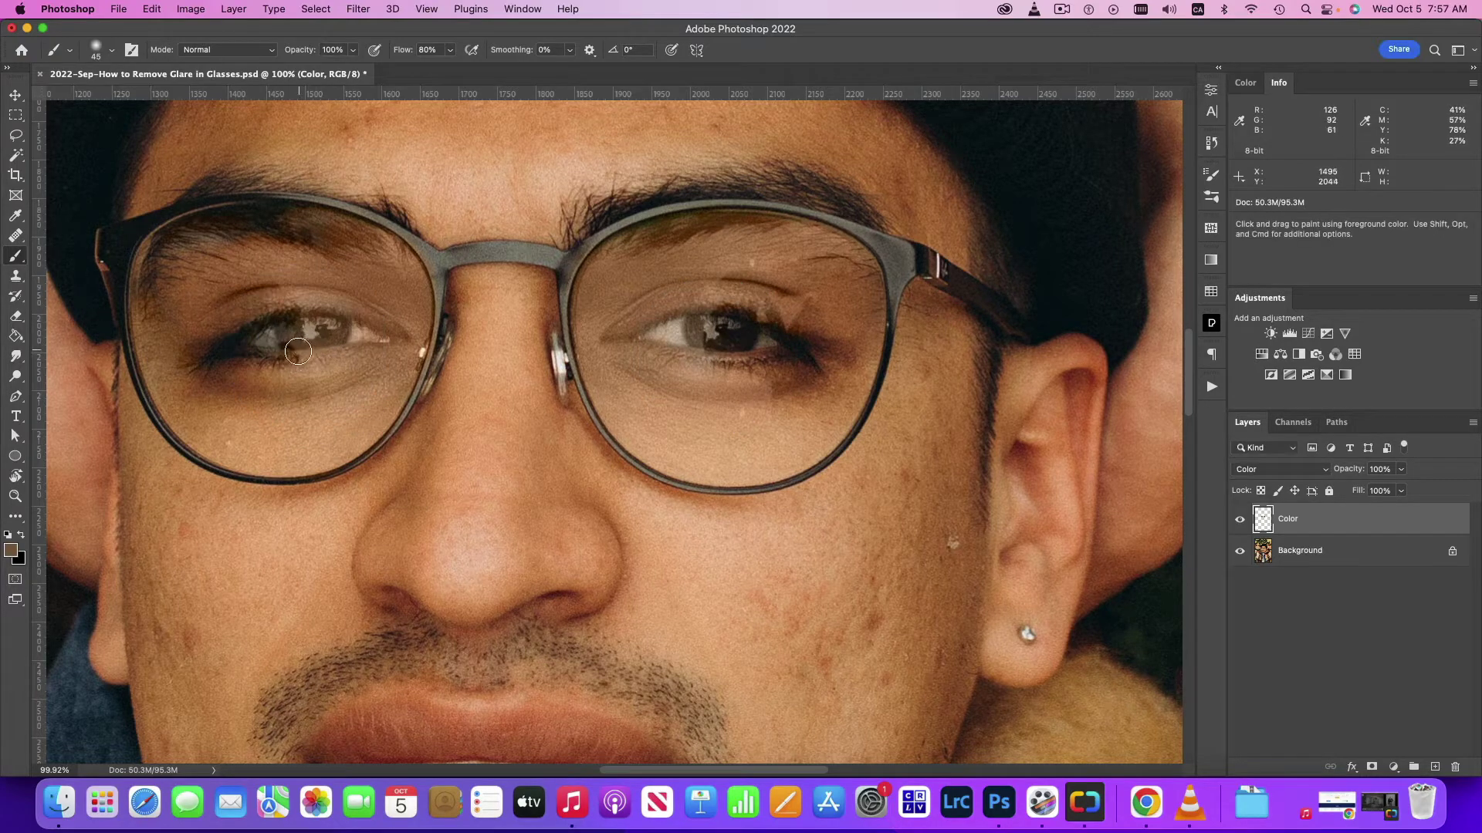
{"action": "left_click", "coordinate": [292, 342], "text": "alt"}
{"action": "left_click_drag", "start_coordinate": [204, 245], "coordinate": [294, 253]}
{"action": "left_click", "coordinate": [245, 240], "text": "alt"}
{"action": "left_click", "coordinate": [207, 245], "text": "alt"}
{"action": "left_click", "coordinate": [294, 253], "text": "alt"}
Zoom in on the eyes and toggle the Color layer to compare glare versus fix.
{"action": "left_click", "coordinate": [391, 240], "text": "alt"}
{"action": "key", "text": "z"}
{"action": "left_click_drag", "start_coordinate": [356, 243], "coordinate": [505, 265]}
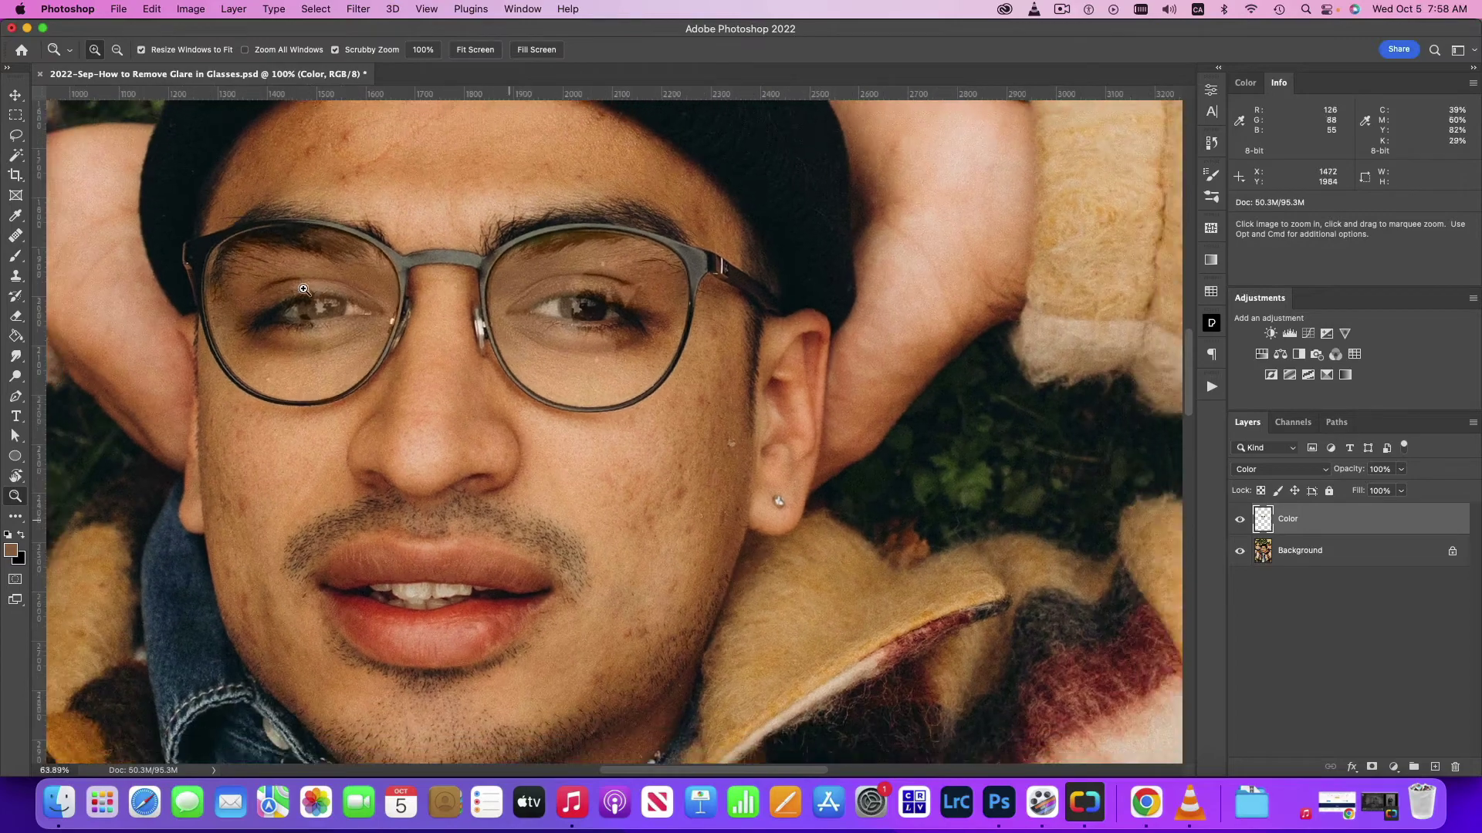
{"action": "key", "text": "b"}
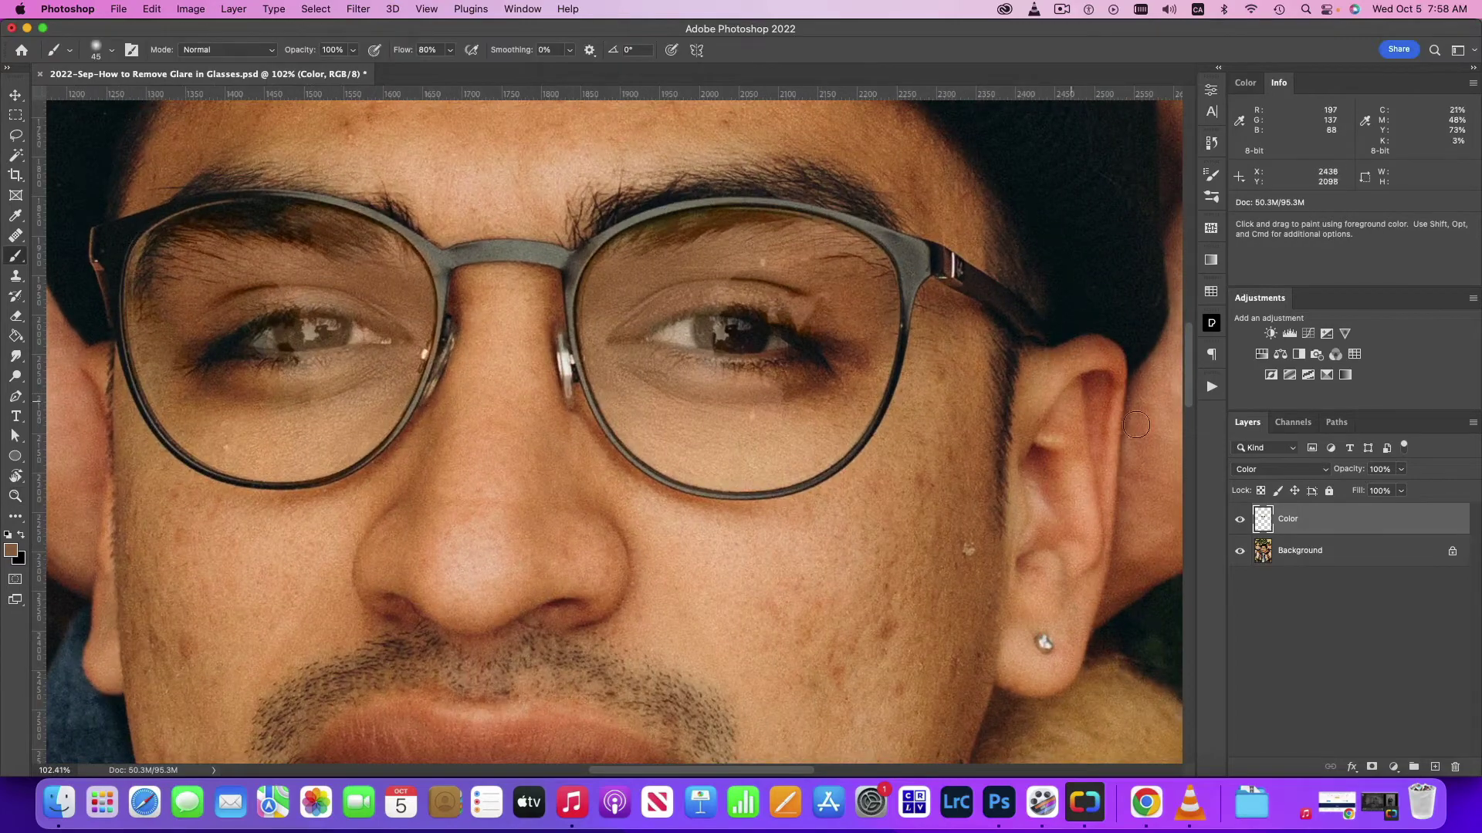
{"action": "left_click", "coordinate": [1240, 522]}
{"action": "left_click", "coordinate": [1240, 523]}
{"action": "left_click", "coordinate": [1239, 523]}
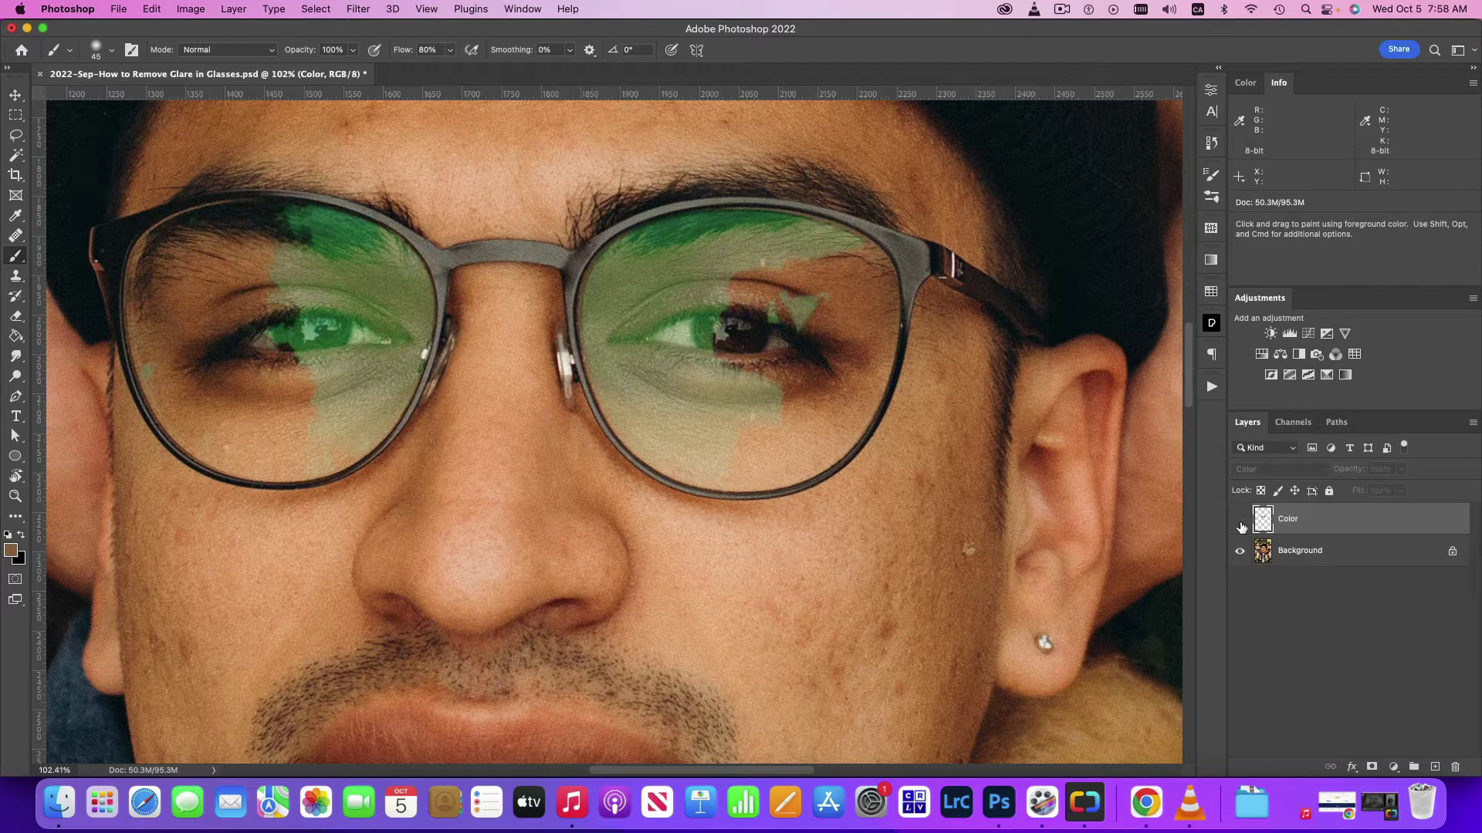
{"action": "left_click", "coordinate": [1240, 522]}
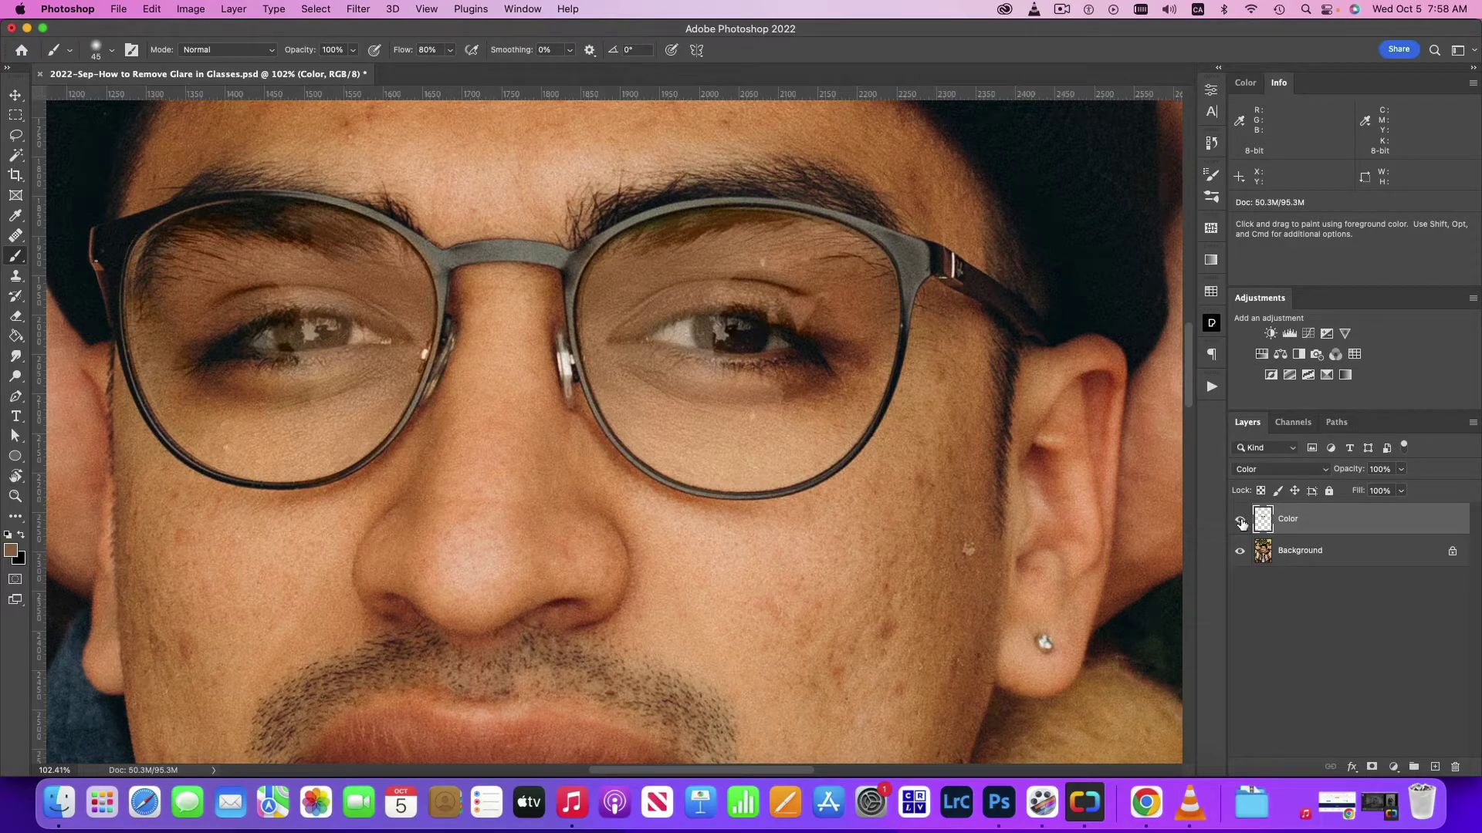
{"action": "left_click", "coordinate": [1239, 523]}
Paint skin tone over a spot below the right eye and zoom out to the whole face.
{"action": "left_click_drag", "start_coordinate": [732, 369], "coordinate": [740, 331]}
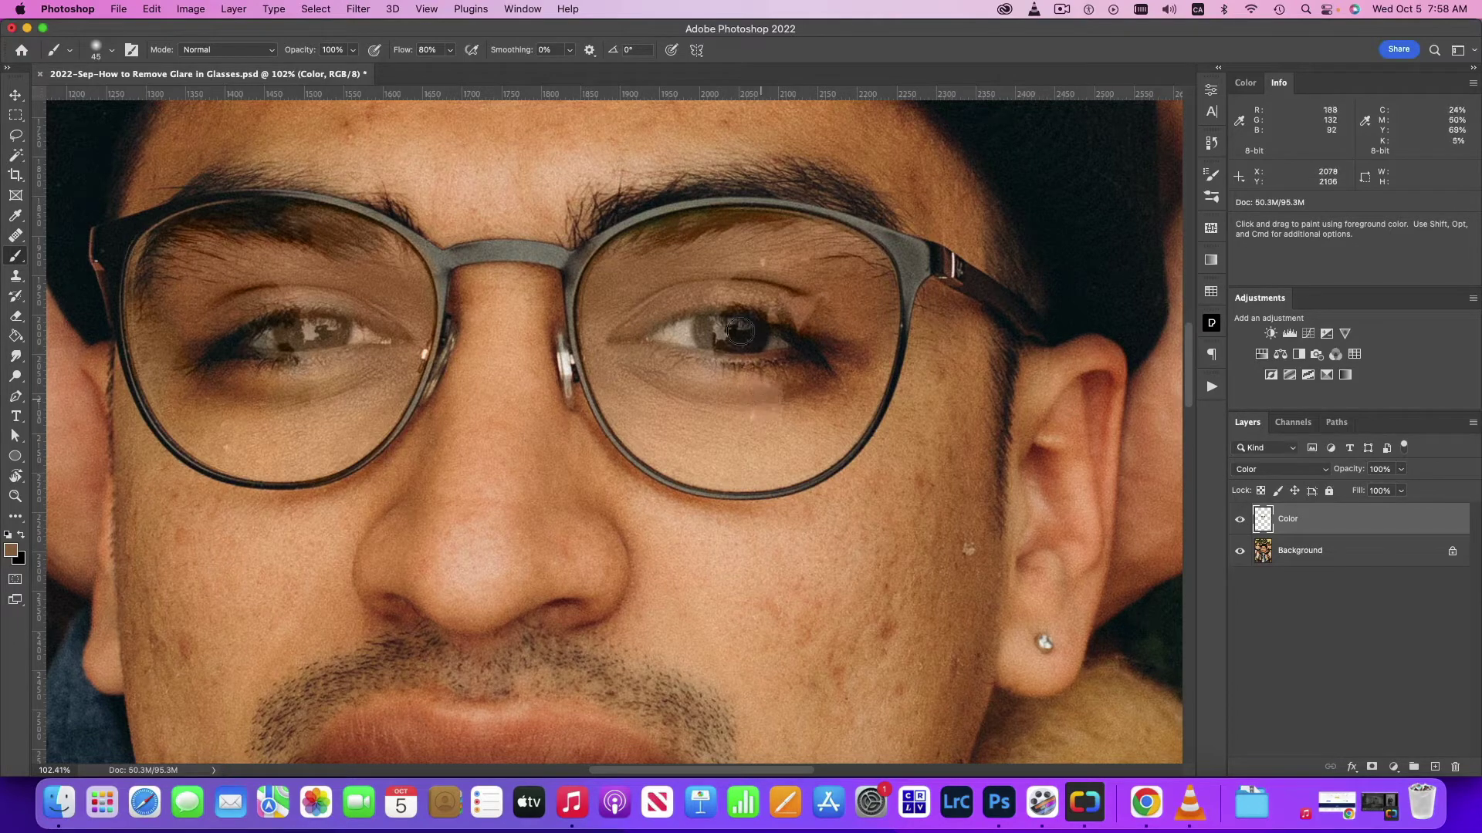
{"action": "key", "text": "z"}
{"action": "left_click_drag", "start_coordinate": [532, 332], "coordinate": [511, 353]}
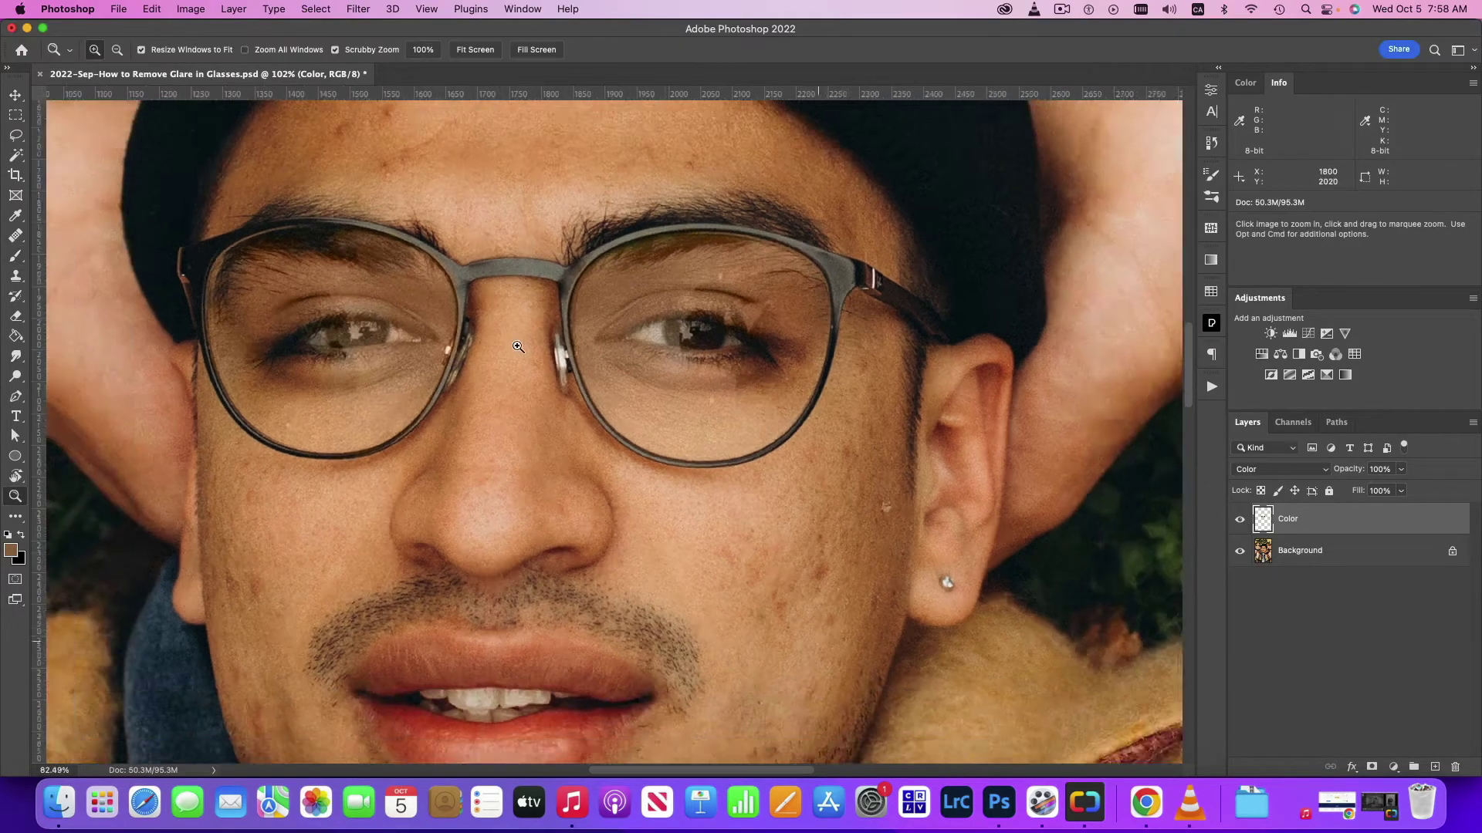
{"action": "key", "text": "b"}
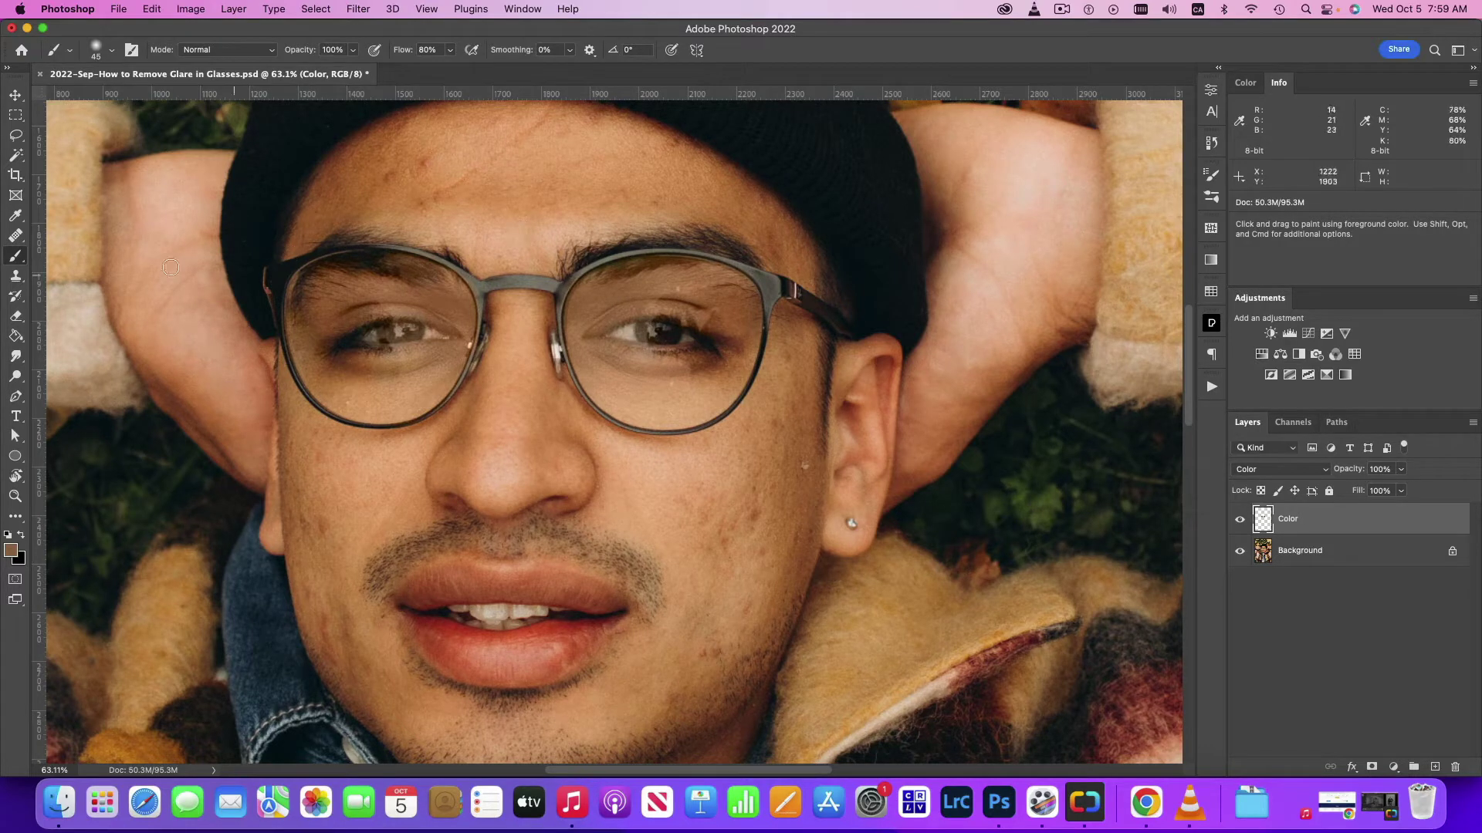
Choose the Polygonal Lasso and hide the Color layer to reveal the green glare.
{"action": "left_click", "coordinate": [15, 137]}
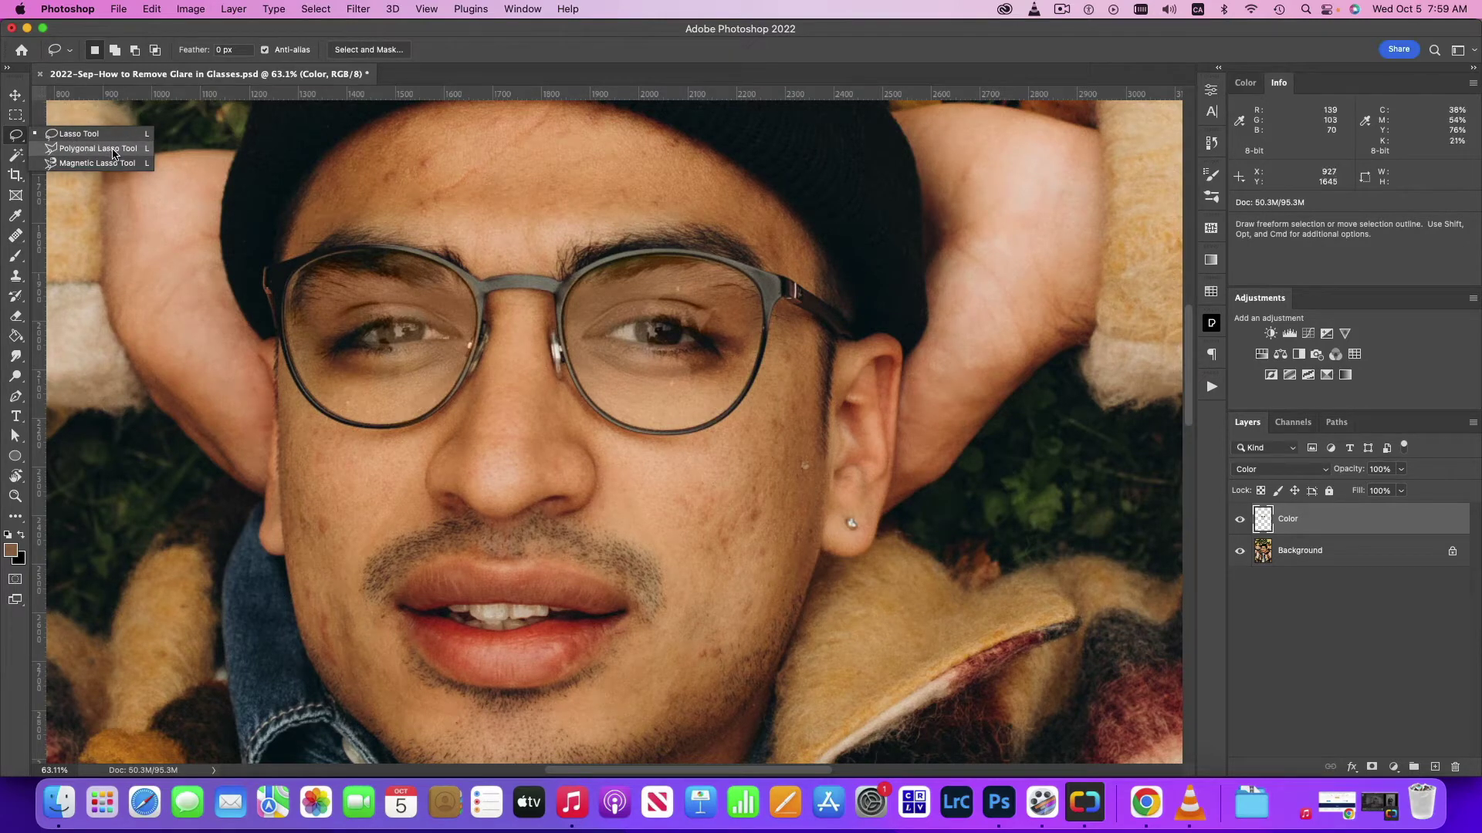
{"action": "left_click", "coordinate": [115, 149]}
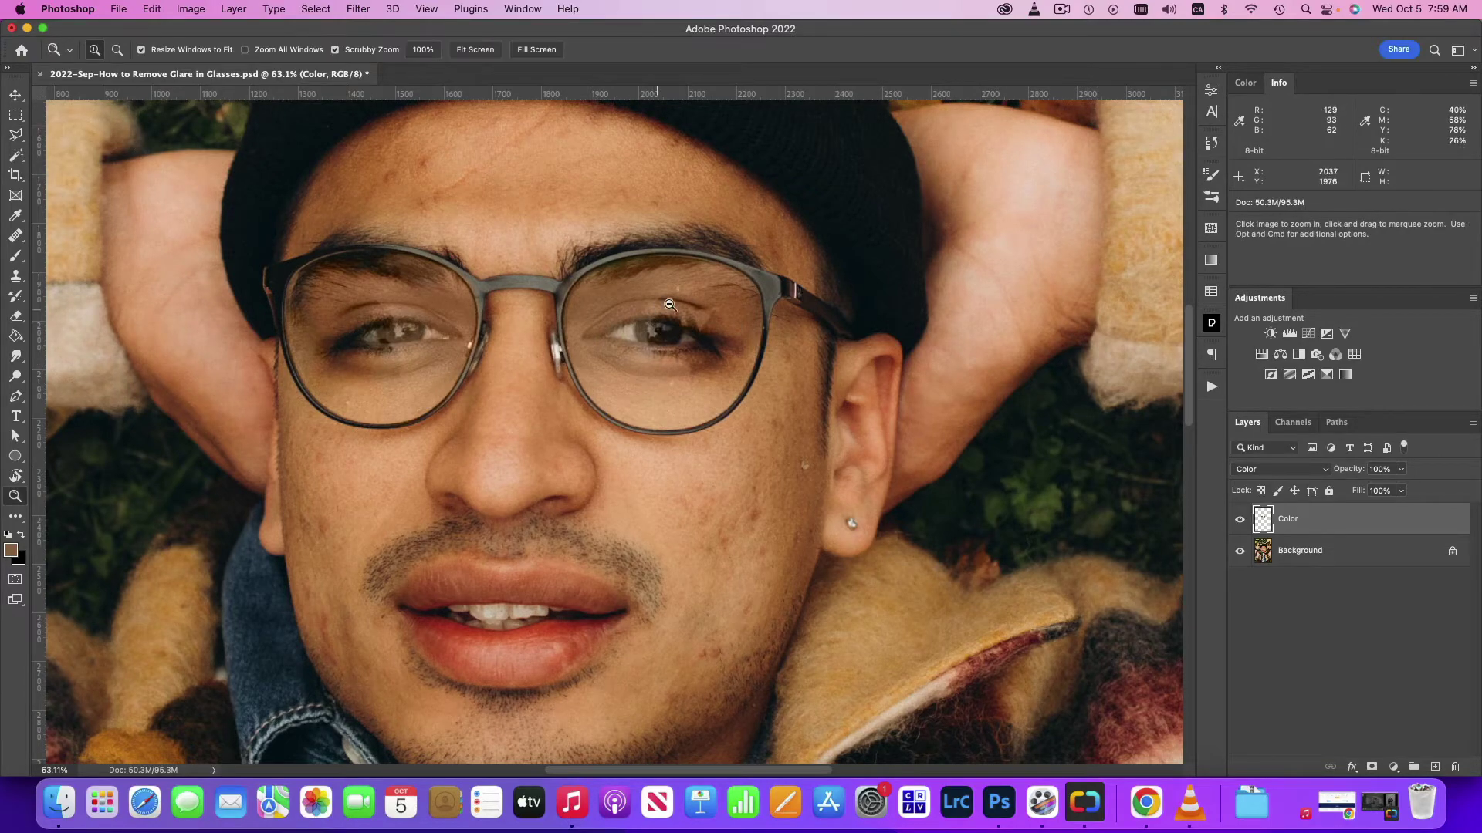
{"action": "scroll", "coordinate": [670, 330], "scroll_direction": "up", "scroll_amount": 5}
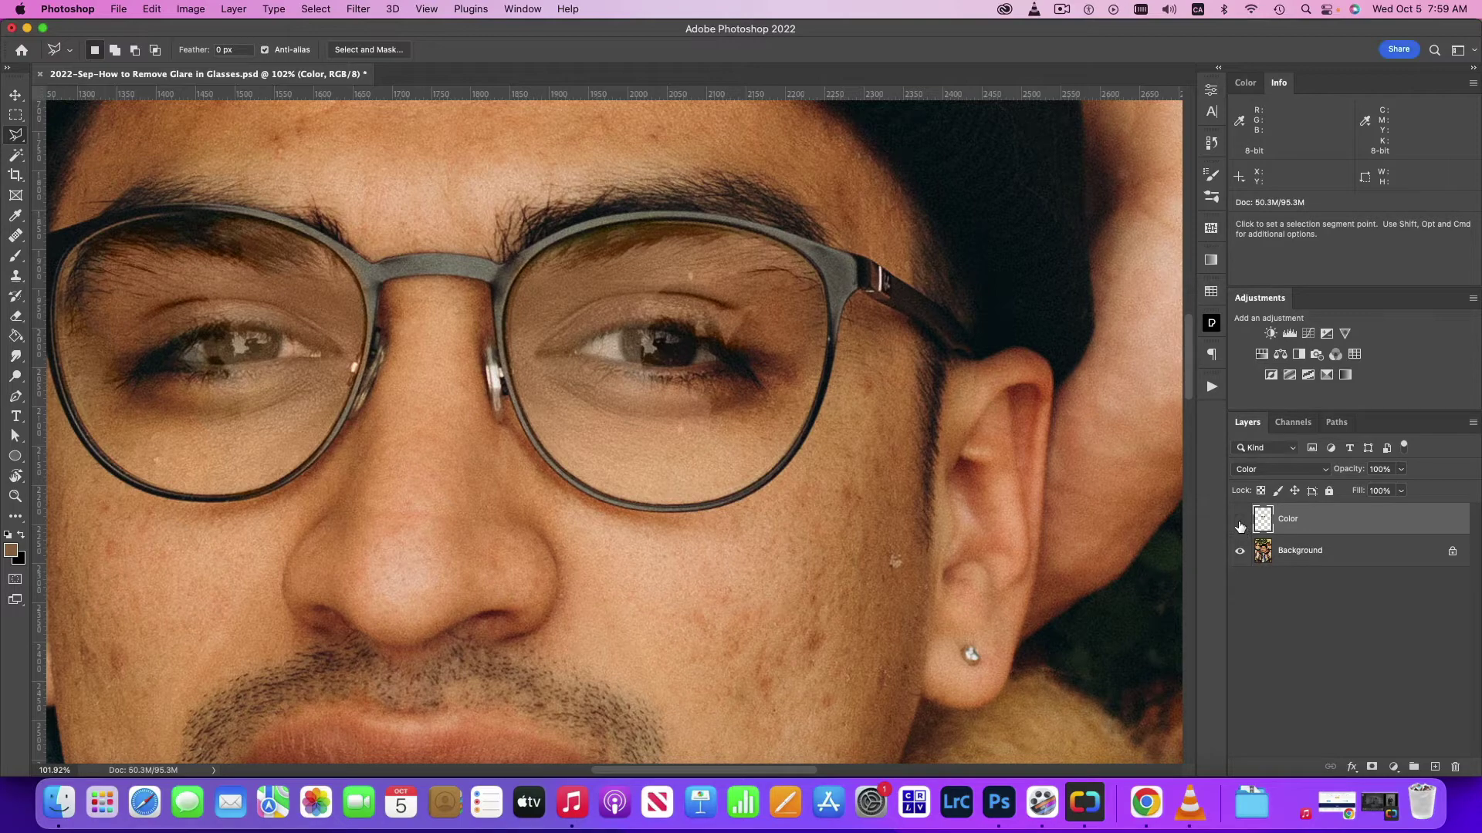
{"action": "left_click", "coordinate": [1239, 518]}
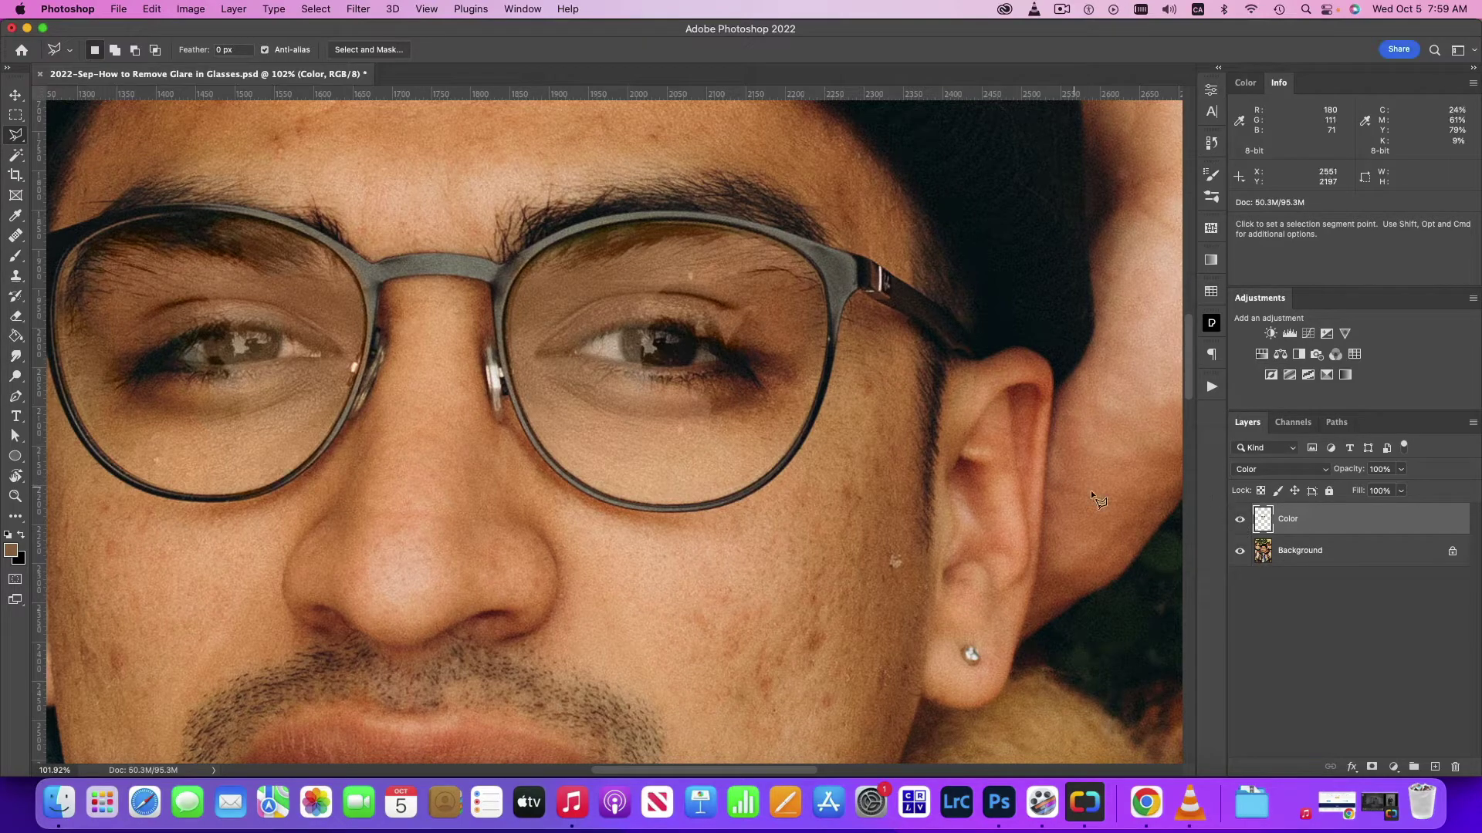
{"action": "left_click", "coordinate": [1240, 523]}
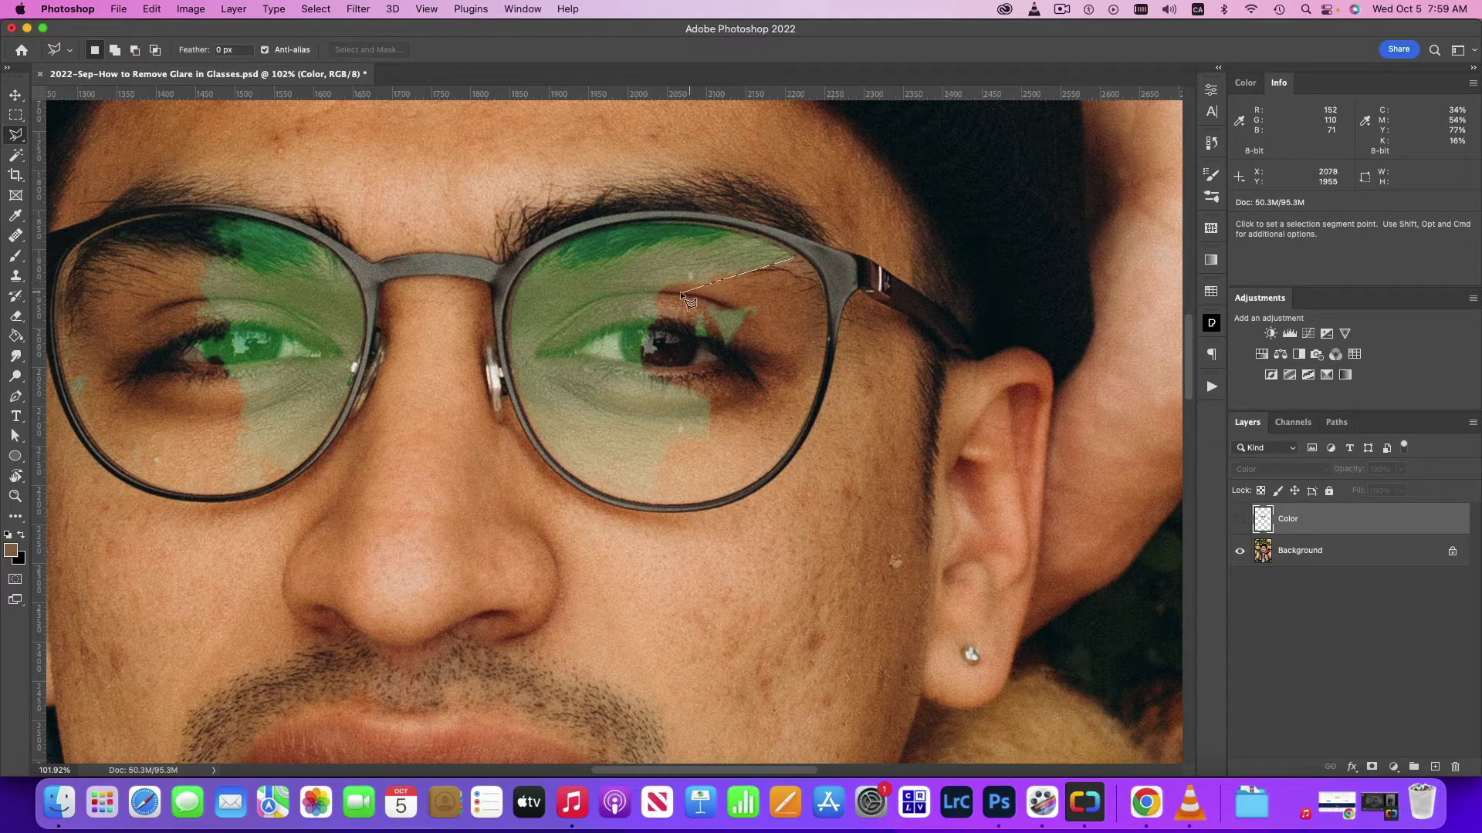
Outline the green glare on the right lens as a polygonal selection.
{"action": "left_click", "coordinate": [655, 301]}
{"action": "left_click", "coordinate": [656, 325]}
{"action": "left_click", "coordinate": [656, 504]}
{"action": "left_click", "coordinate": [553, 463]}
{"action": "left_click", "coordinate": [507, 286]}
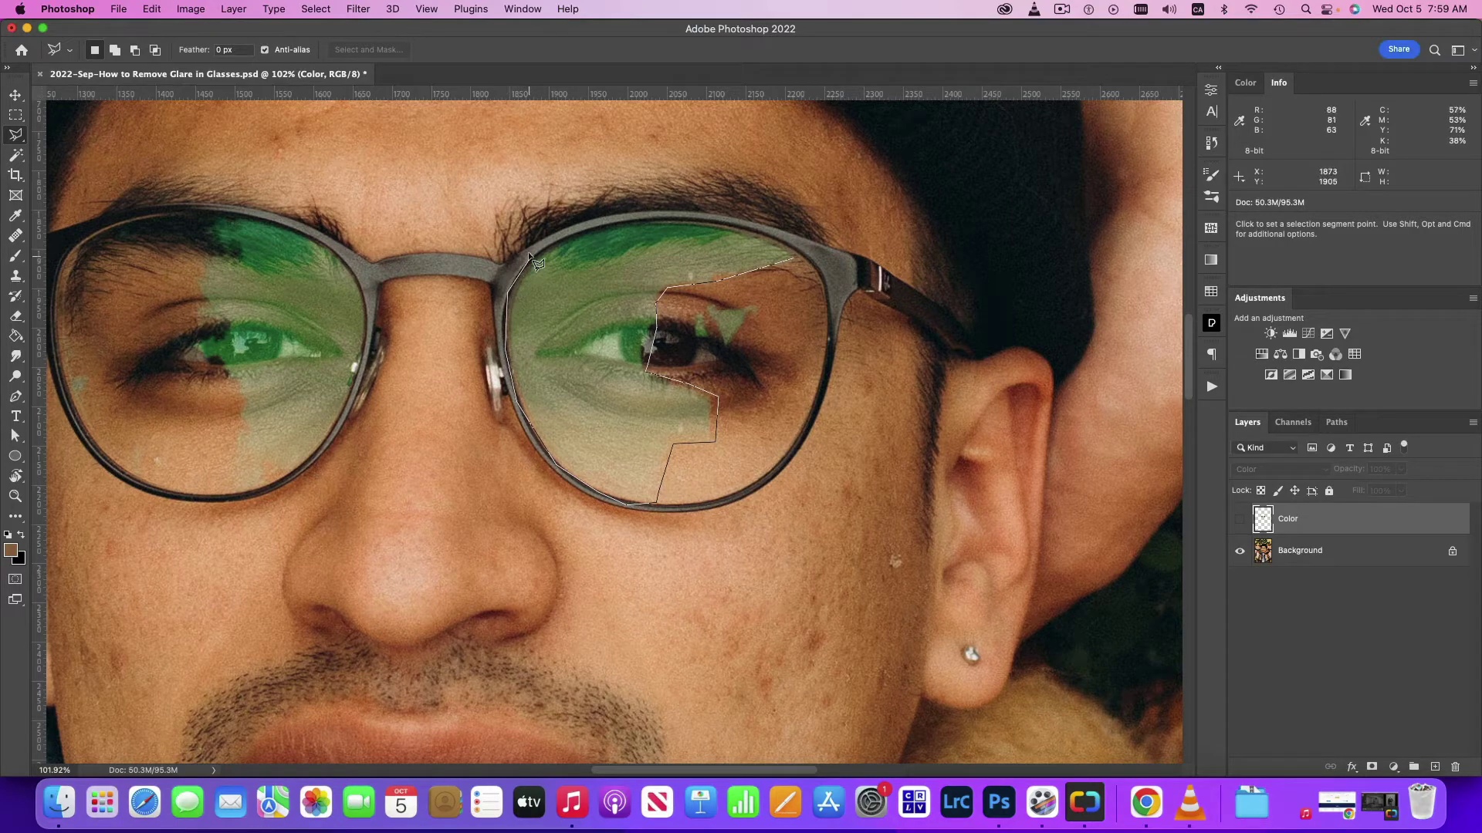
{"action": "left_click", "coordinate": [529, 254]}
{"action": "left_click", "coordinate": [581, 228]}
{"action": "left_click", "coordinate": [655, 215]}
{"action": "left_click", "coordinate": [731, 221]}
{"action": "left_click", "coordinate": [797, 255]}
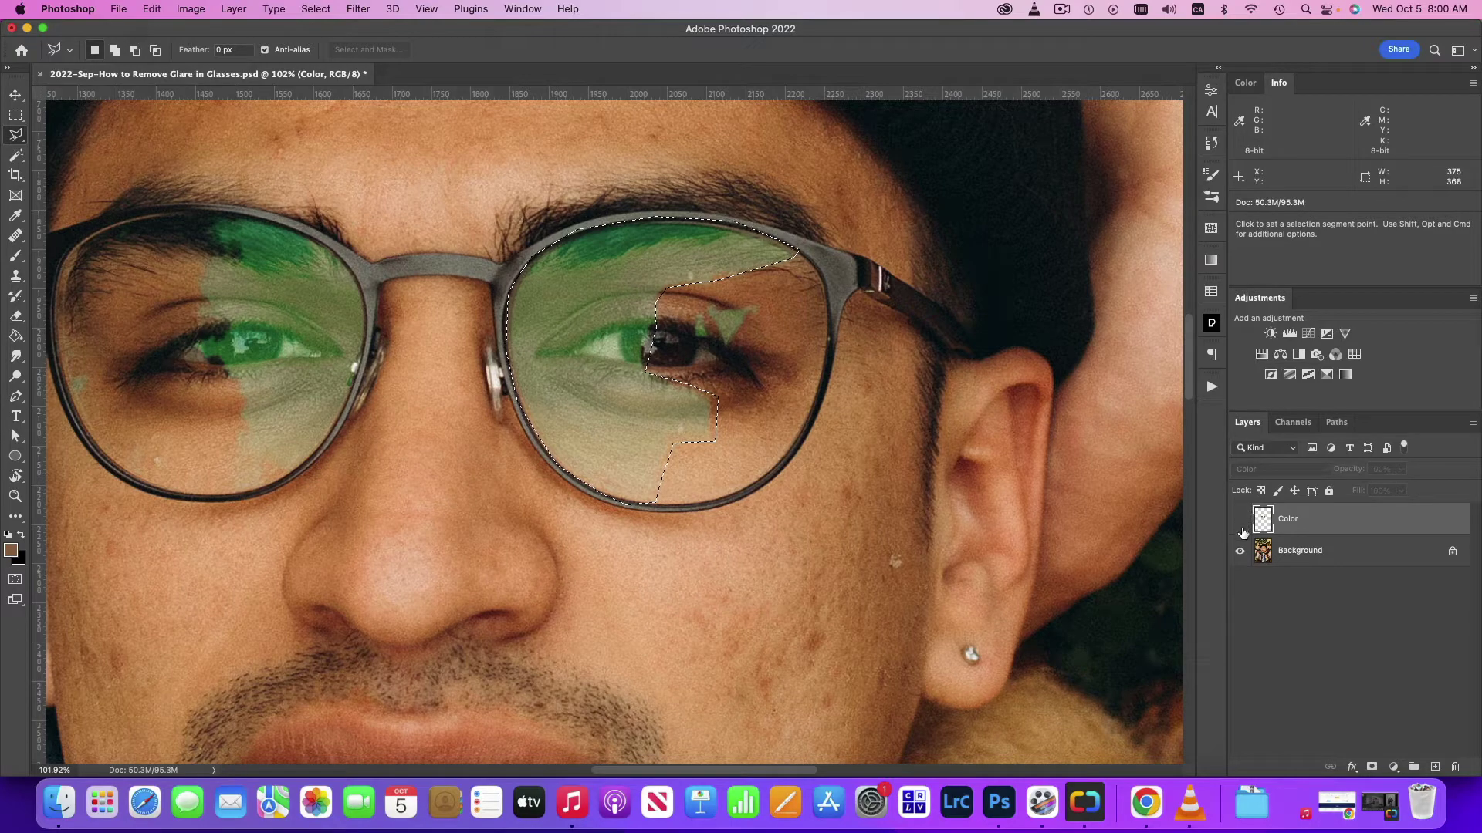
Add a small triangular patch beside the pupil to the glare selection.
{"action": "left_click", "coordinate": [1248, 520]}
{"action": "left_click", "coordinate": [1240, 521]}
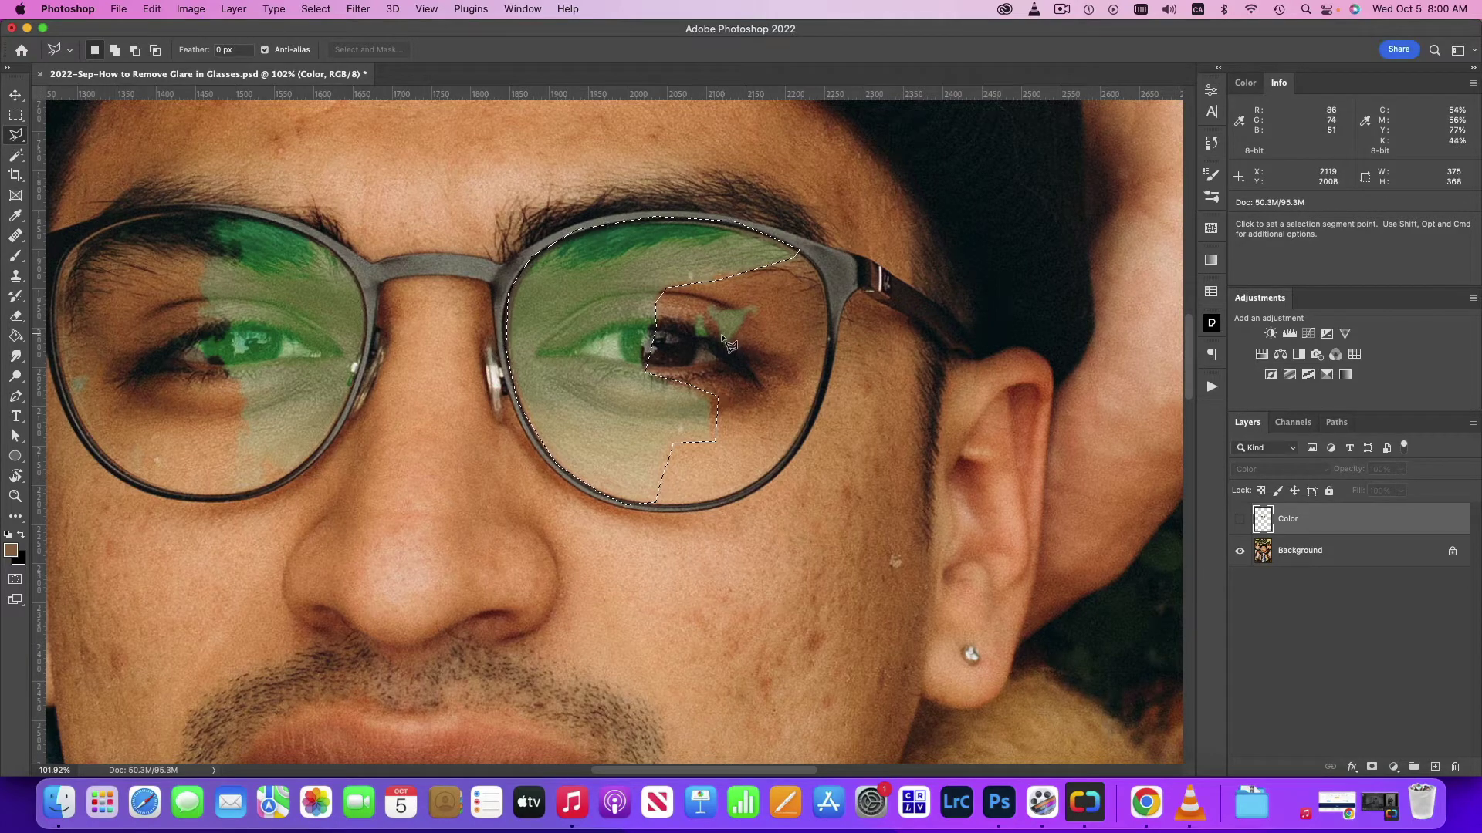
{"action": "left_click", "coordinate": [114, 49]}
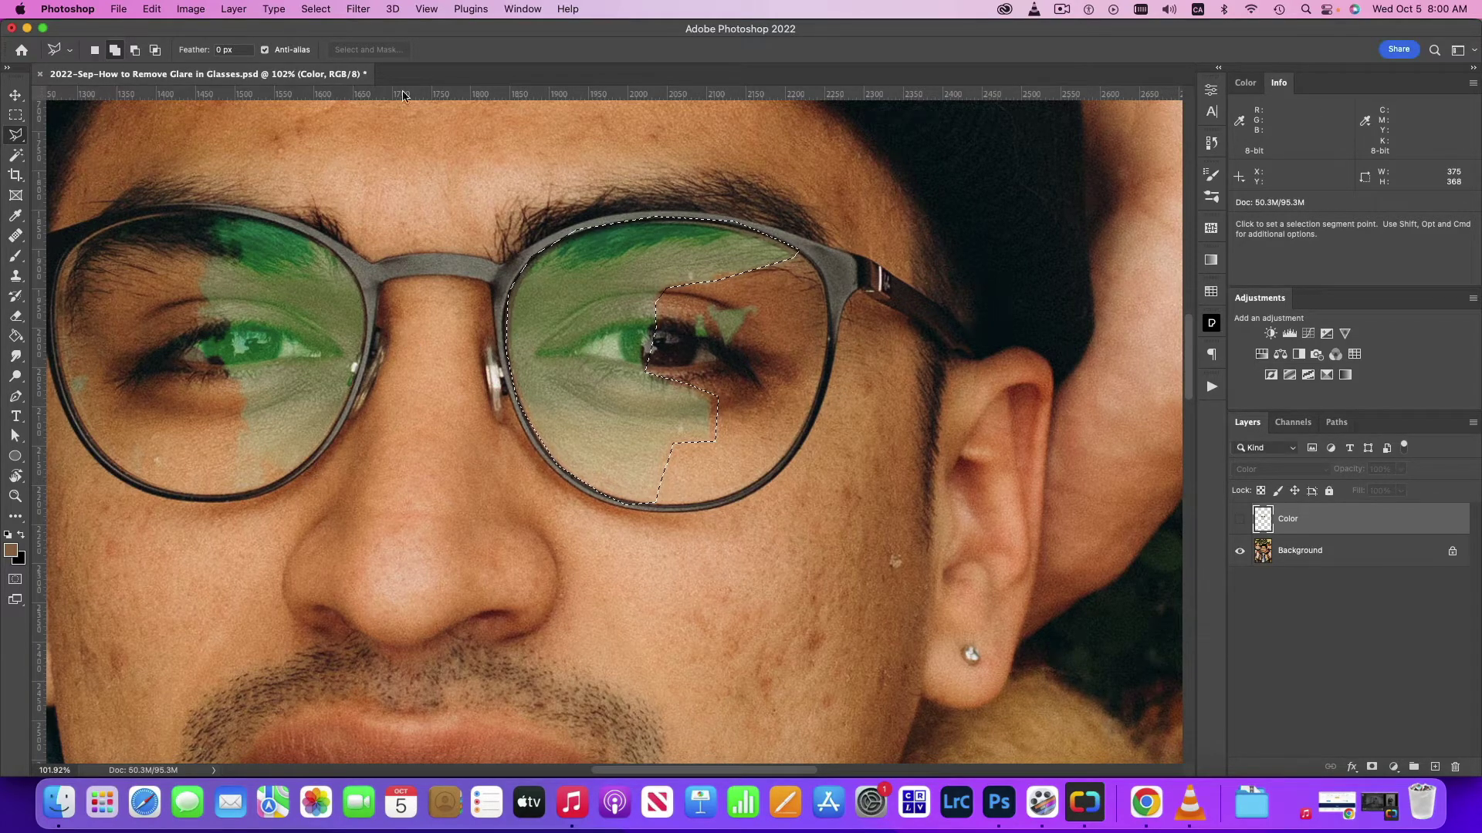
{"action": "left_click", "coordinate": [708, 336]}
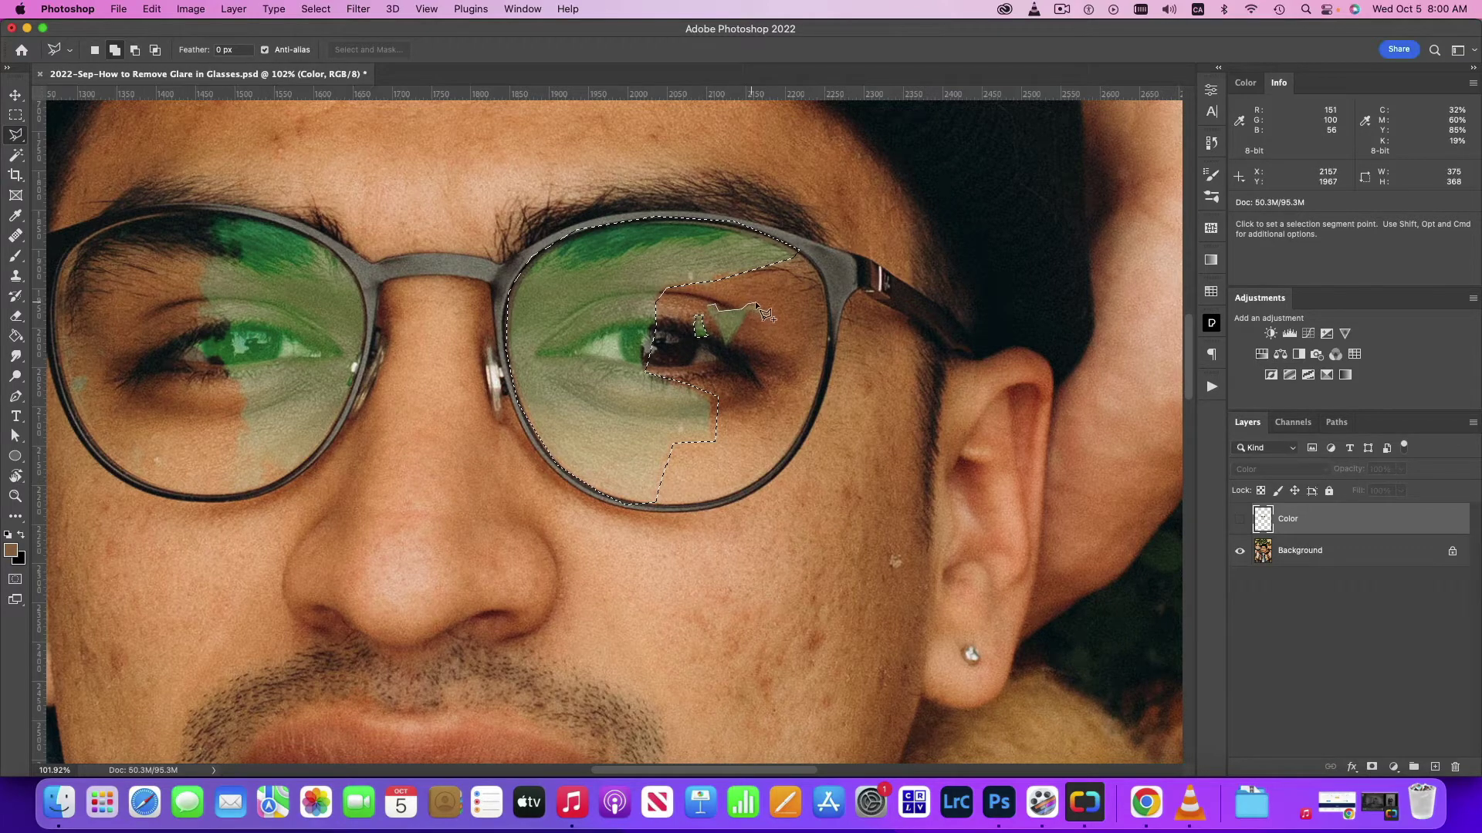
{"action": "double_click", "coordinate": [720, 326]}
{"action": "right_click", "coordinate": [16, 135]}
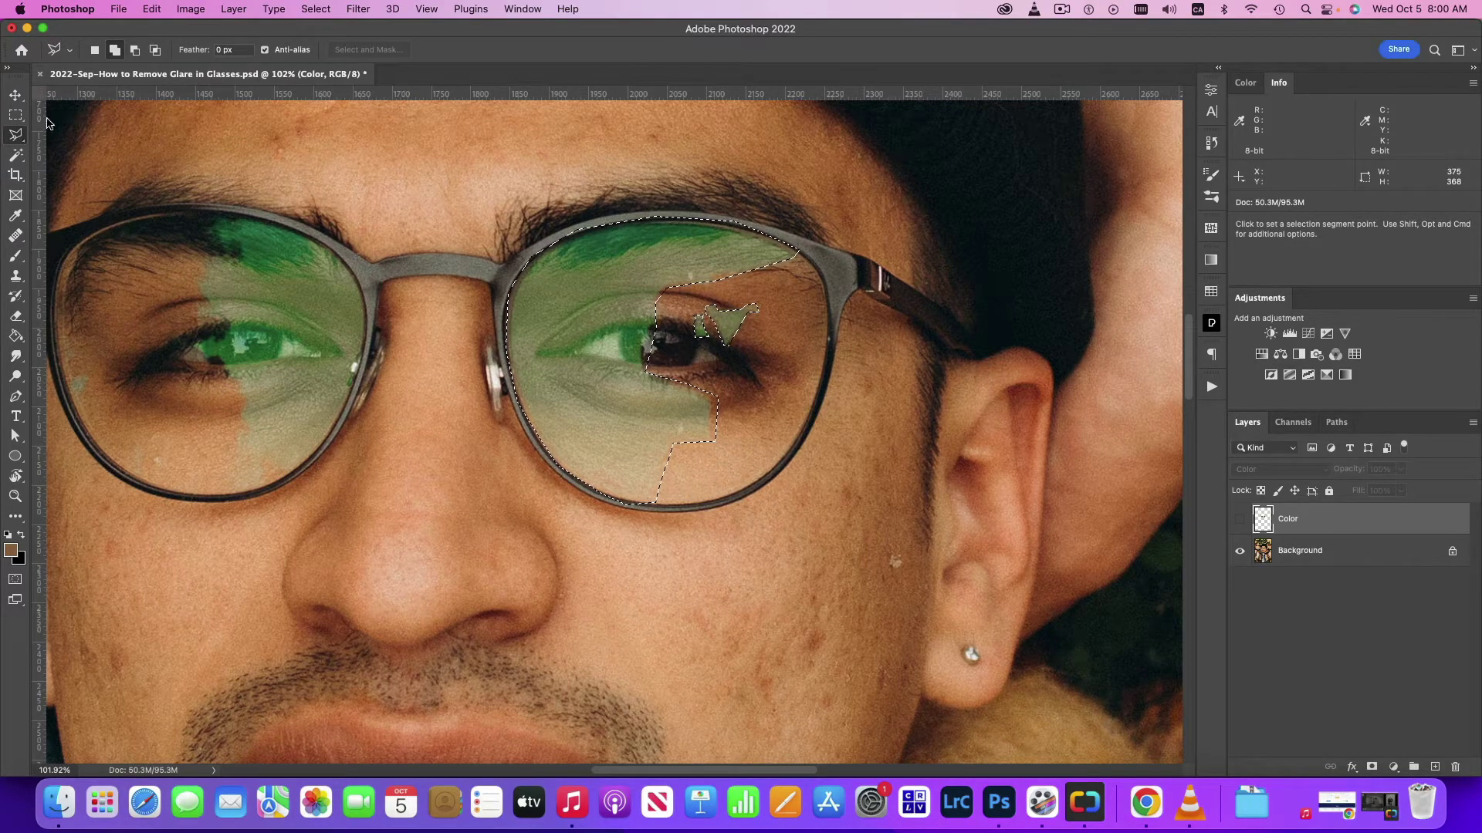
With the freehand Lasso, add a small area near the lens's lower edge and trim the top of the selection.
{"action": "left_click", "coordinate": [62, 133]}
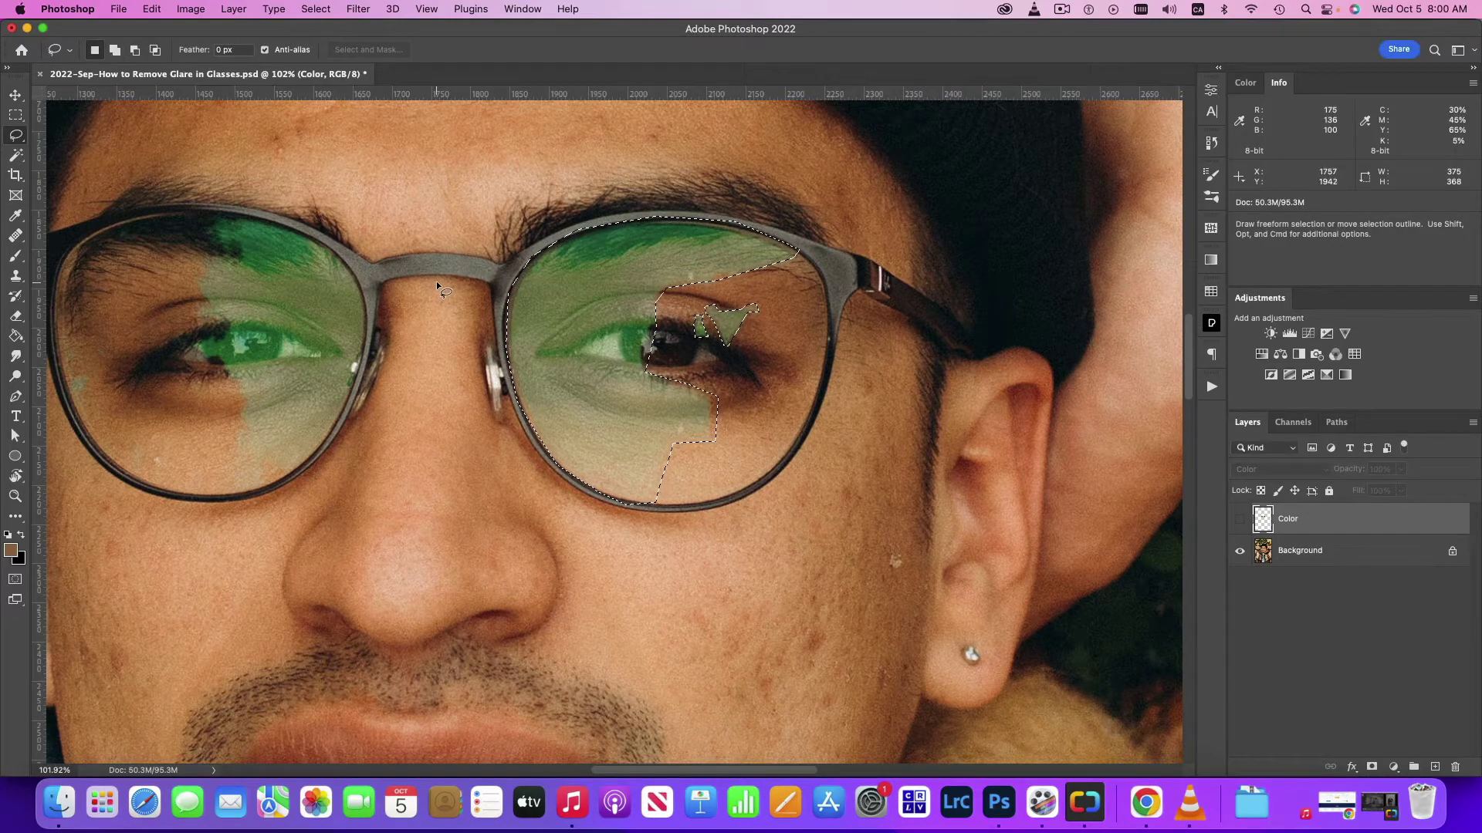
{"action": "key", "text": "shift"}
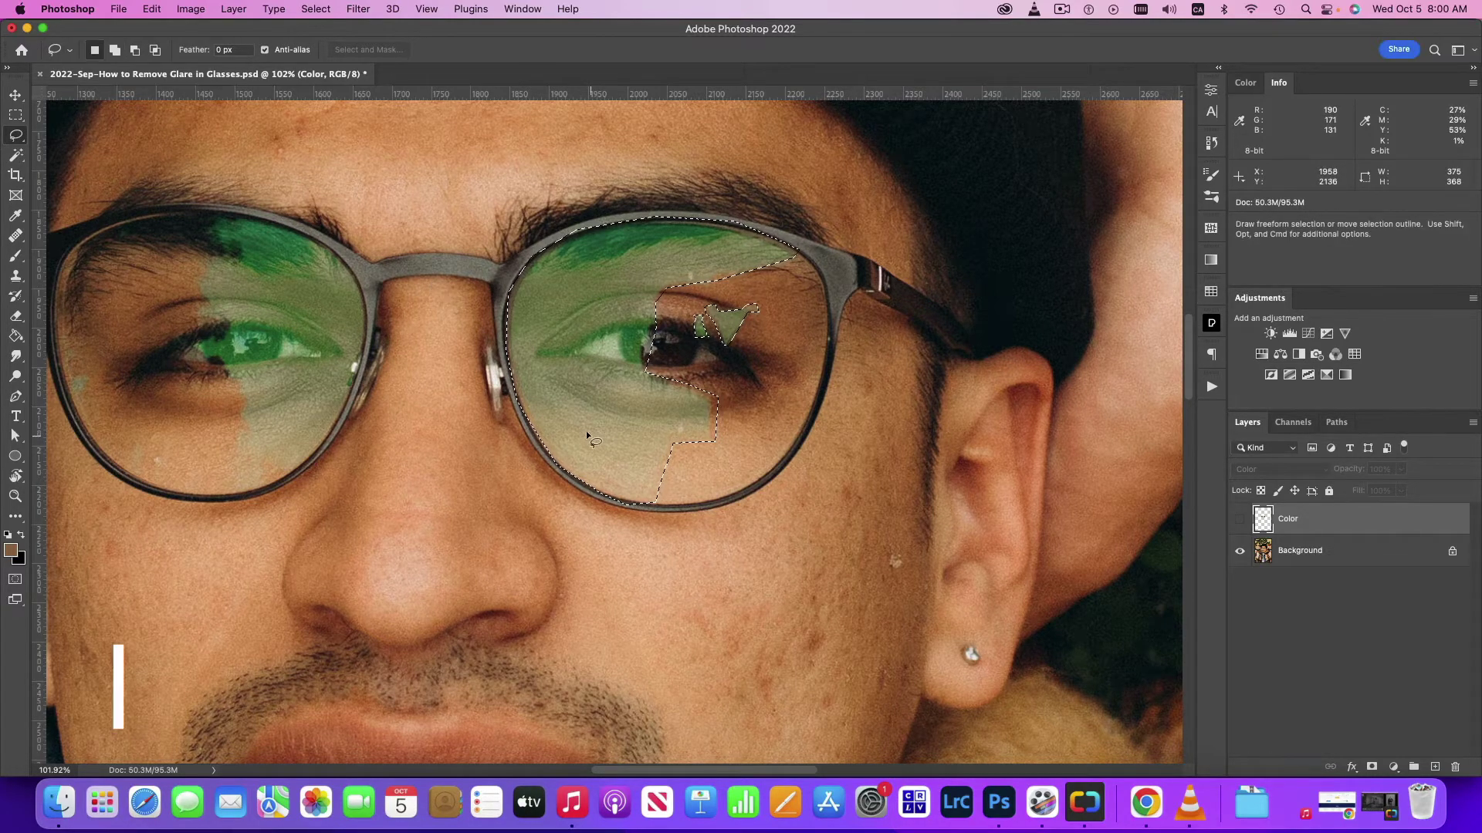
{"action": "key", "text": "alt"}
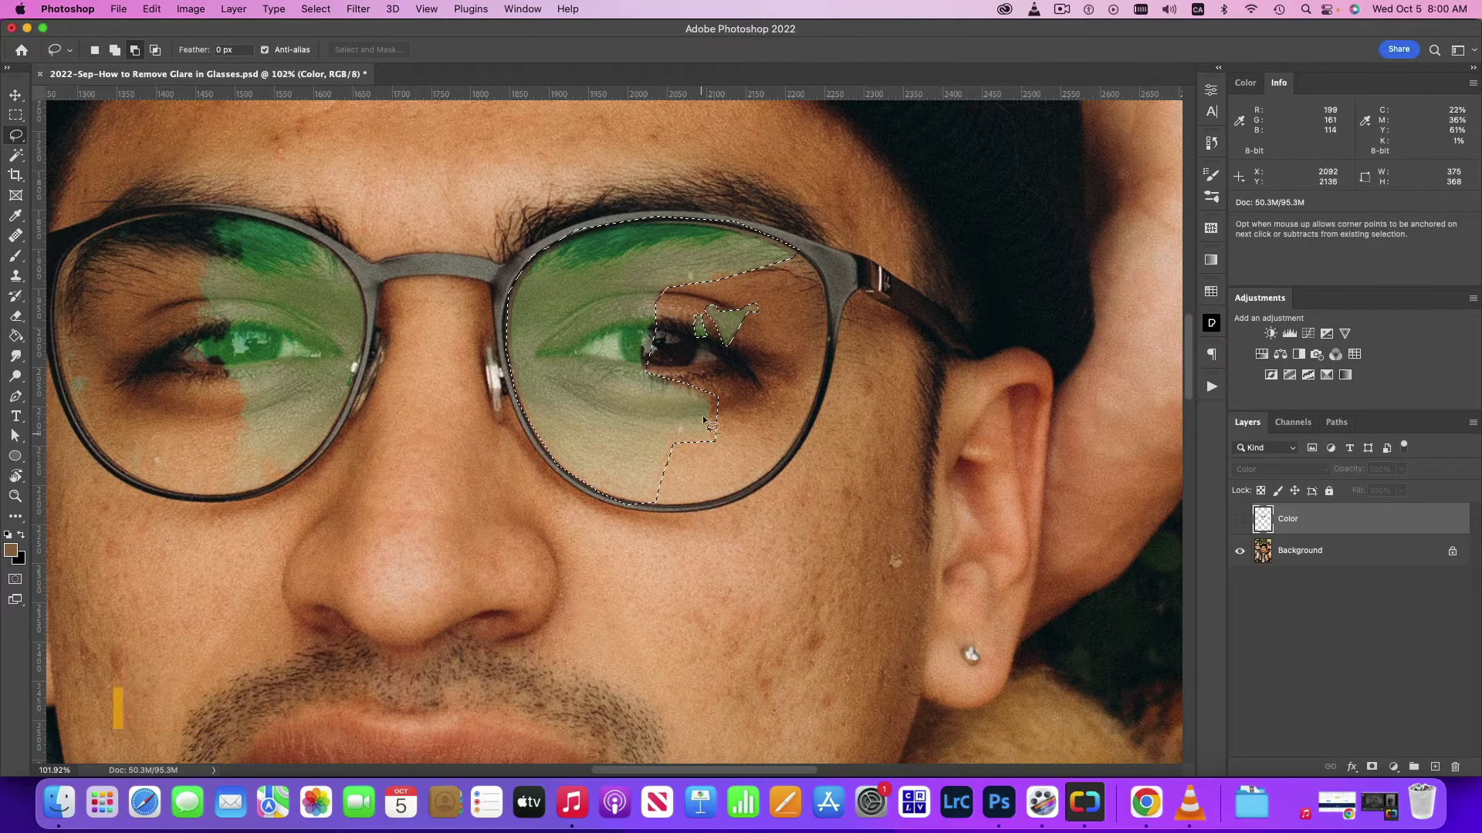
{"action": "key", "text": "alt"}
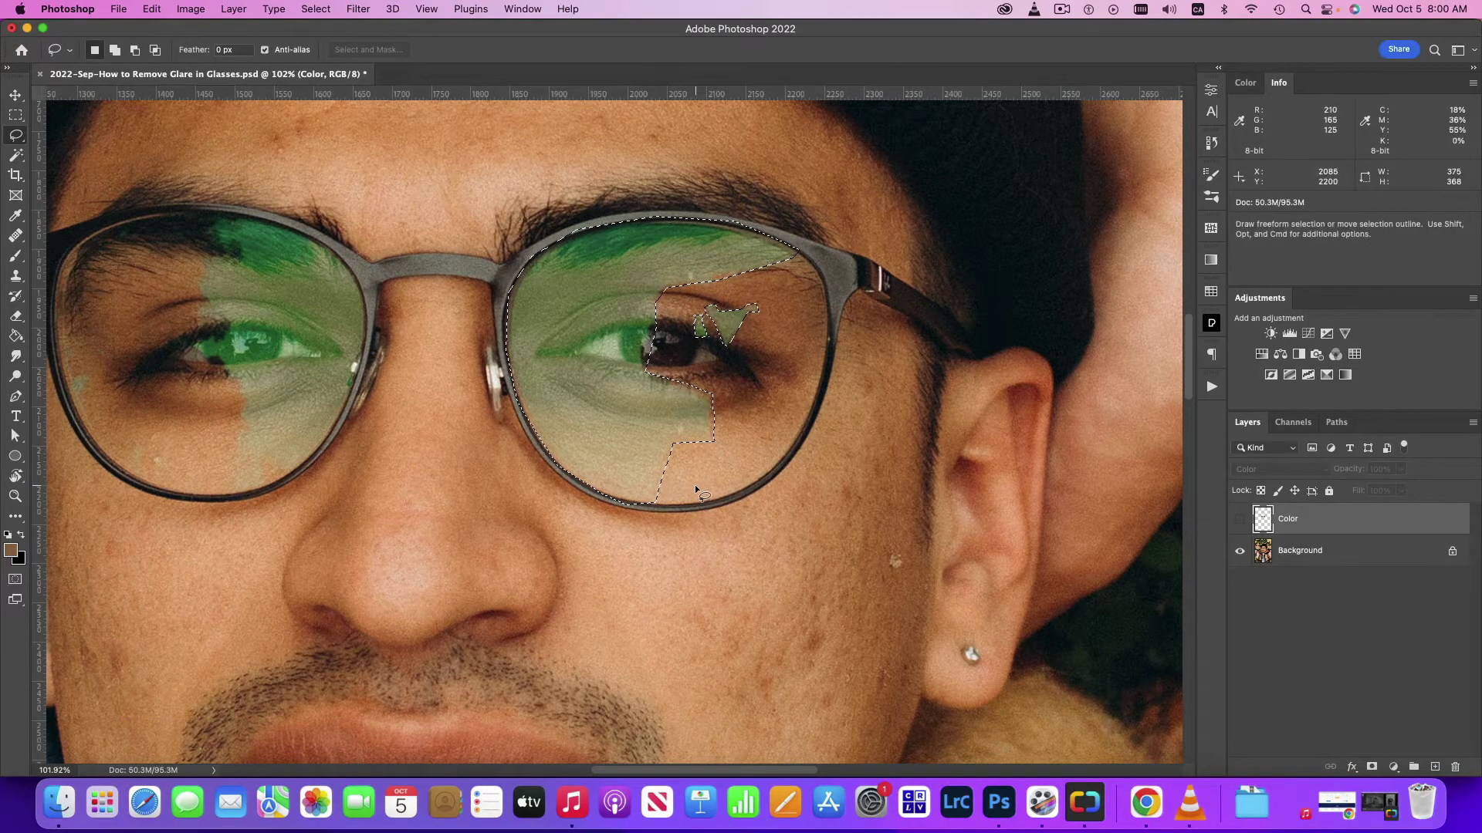
{"action": "key", "text": "shift"}
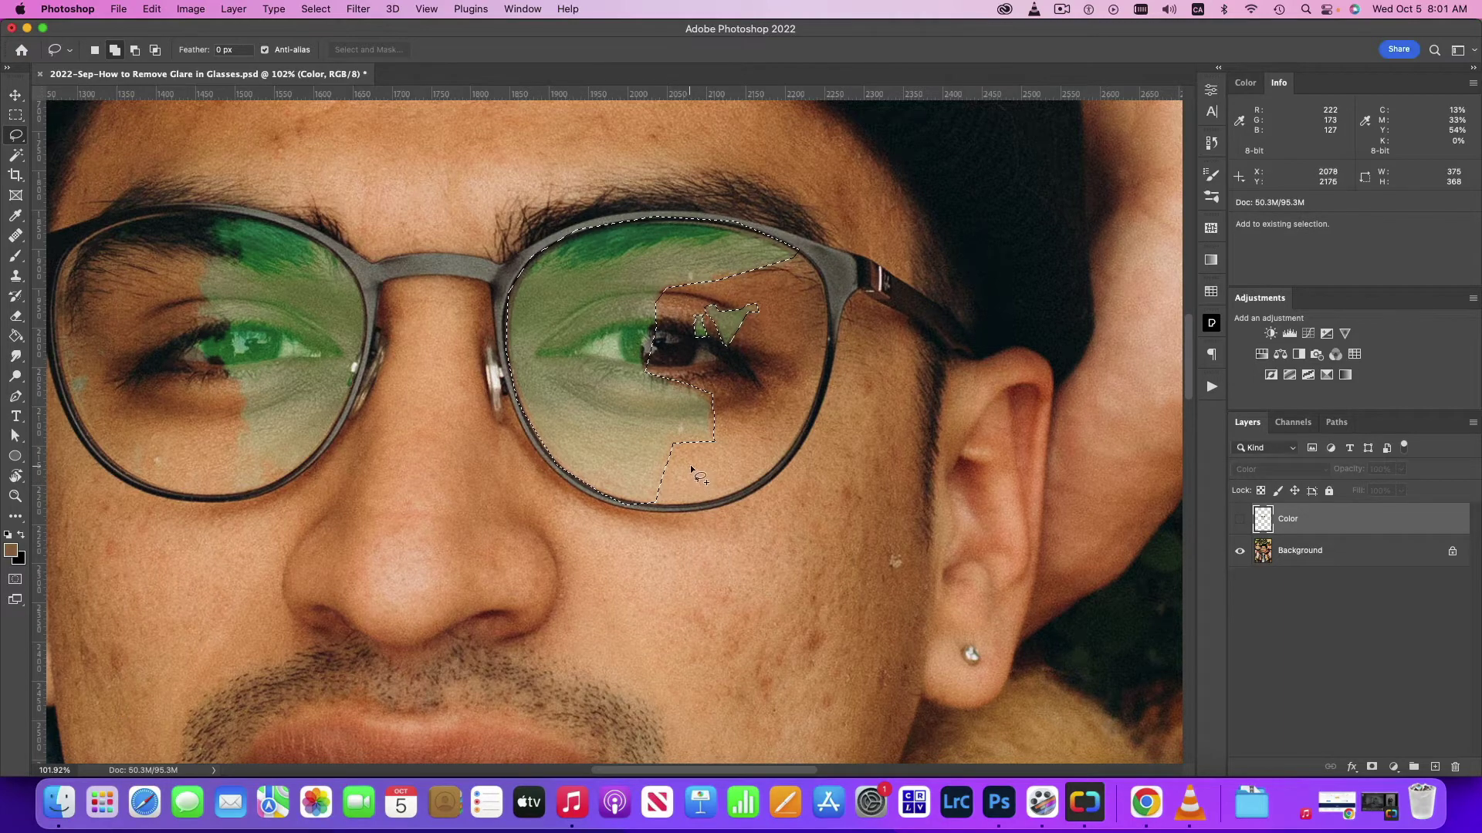
{"action": "left_click_drag", "start_coordinate": [691, 482], "coordinate": [717, 442]}
{"action": "key", "text": "shift"}
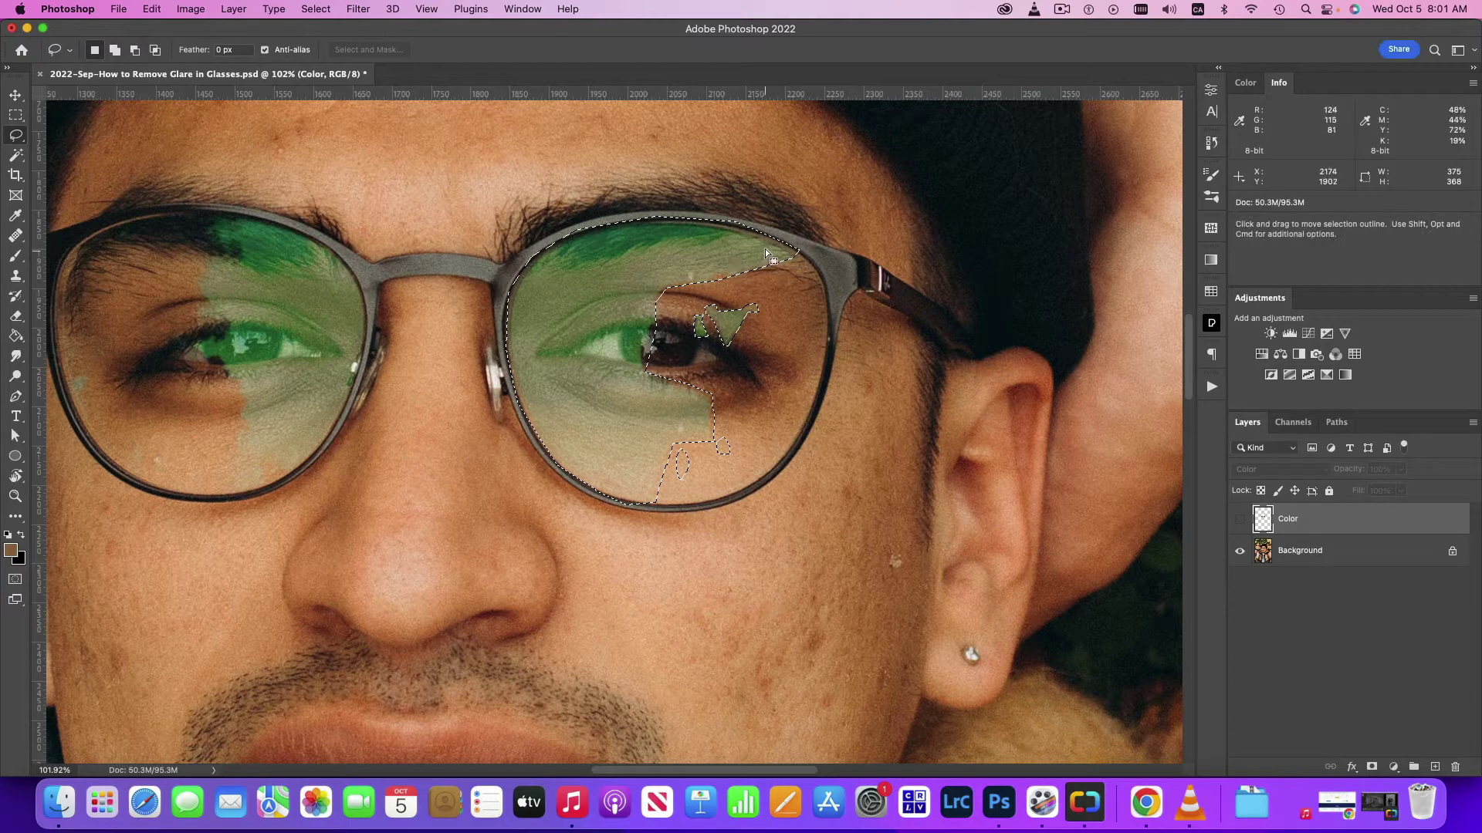
{"action": "key", "text": "alt"}
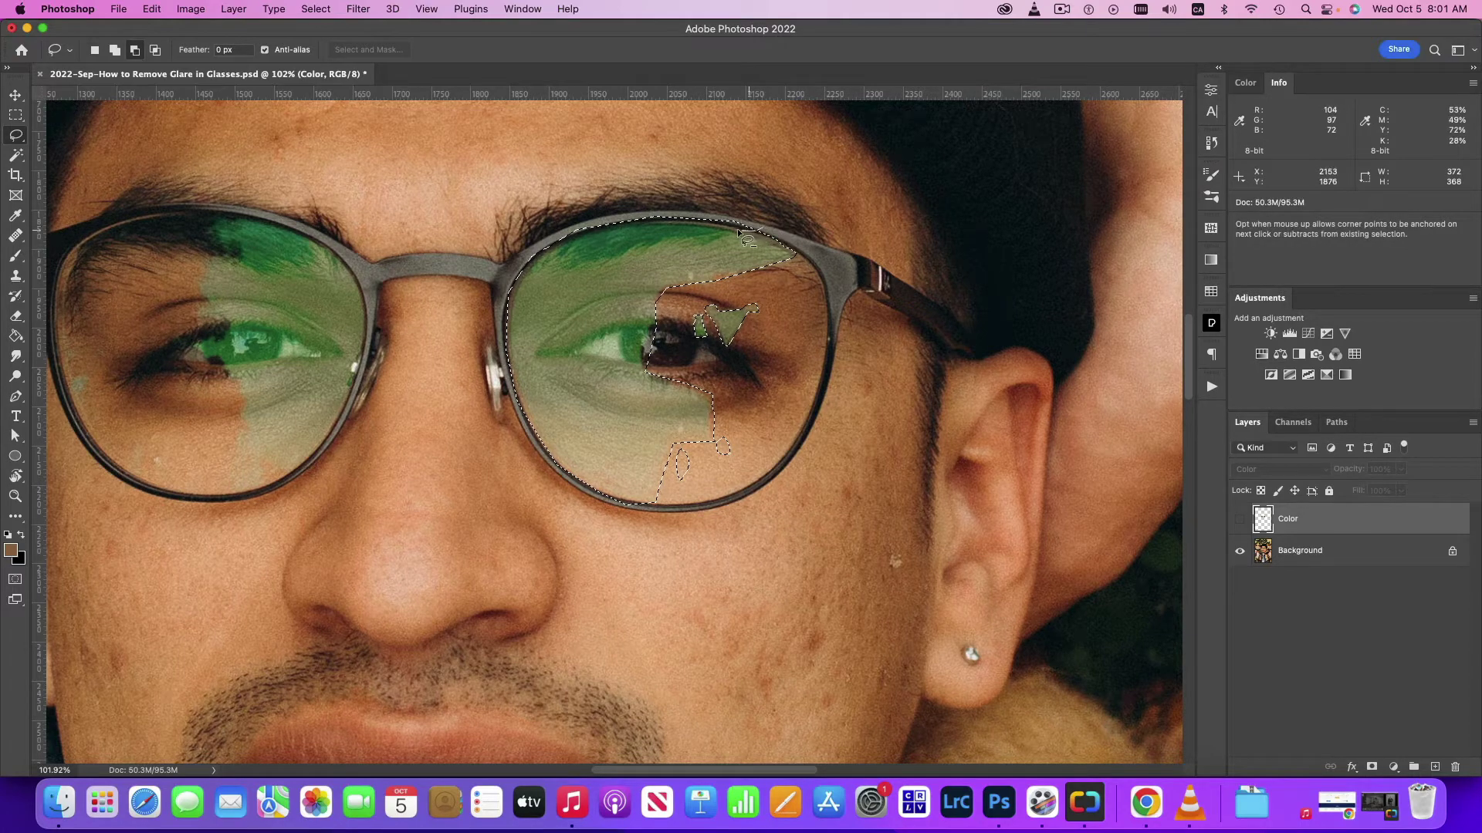
{"action": "left_click_drag", "start_coordinate": [739, 232], "coordinate": [771, 226]}
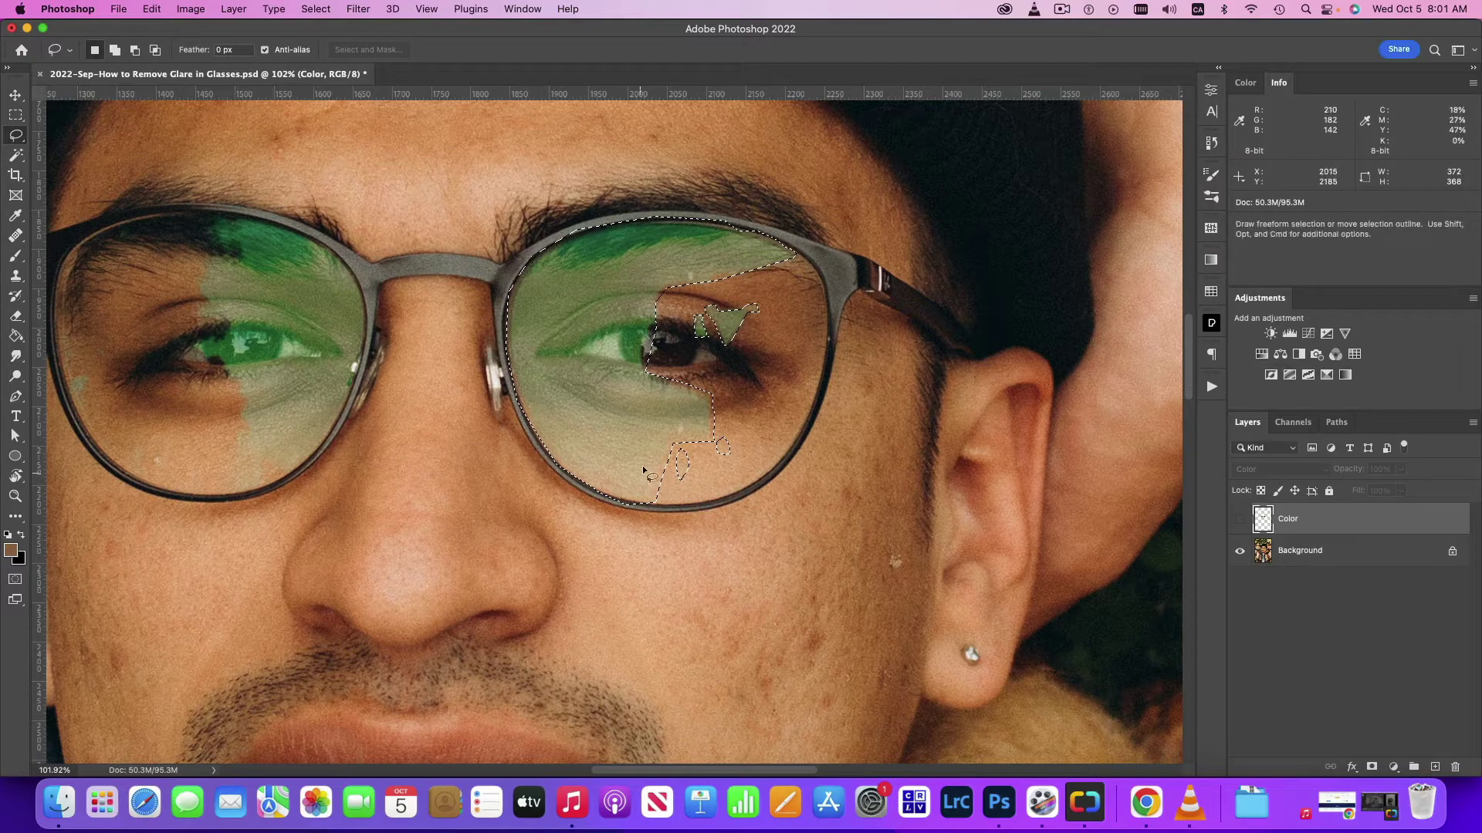
{"action": "key", "text": "alt"}
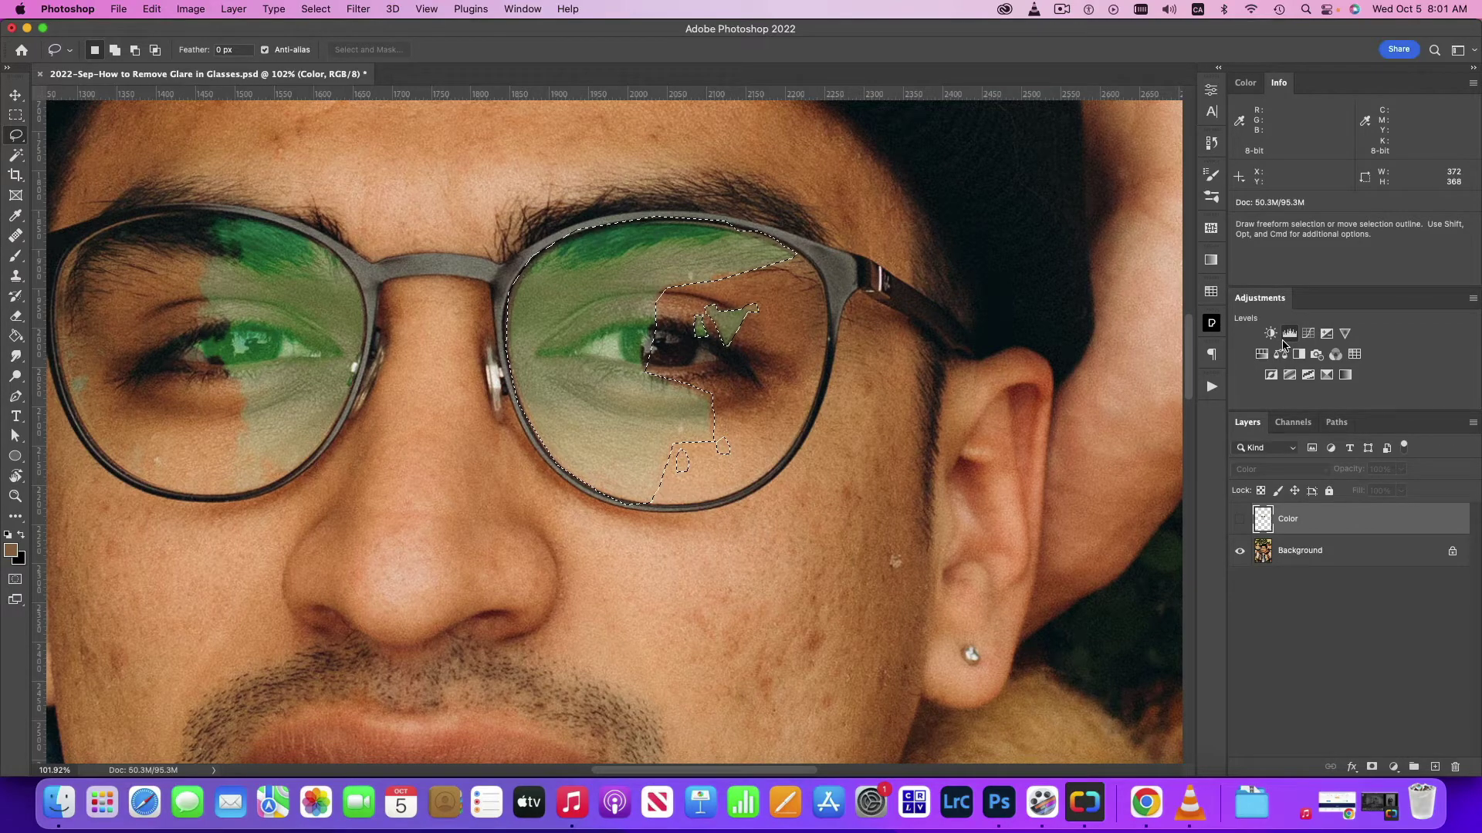
Add a Levels adjustment masked to the right-lens glare and make the Color layer visible again.
{"action": "left_click", "coordinate": [1288, 334]}
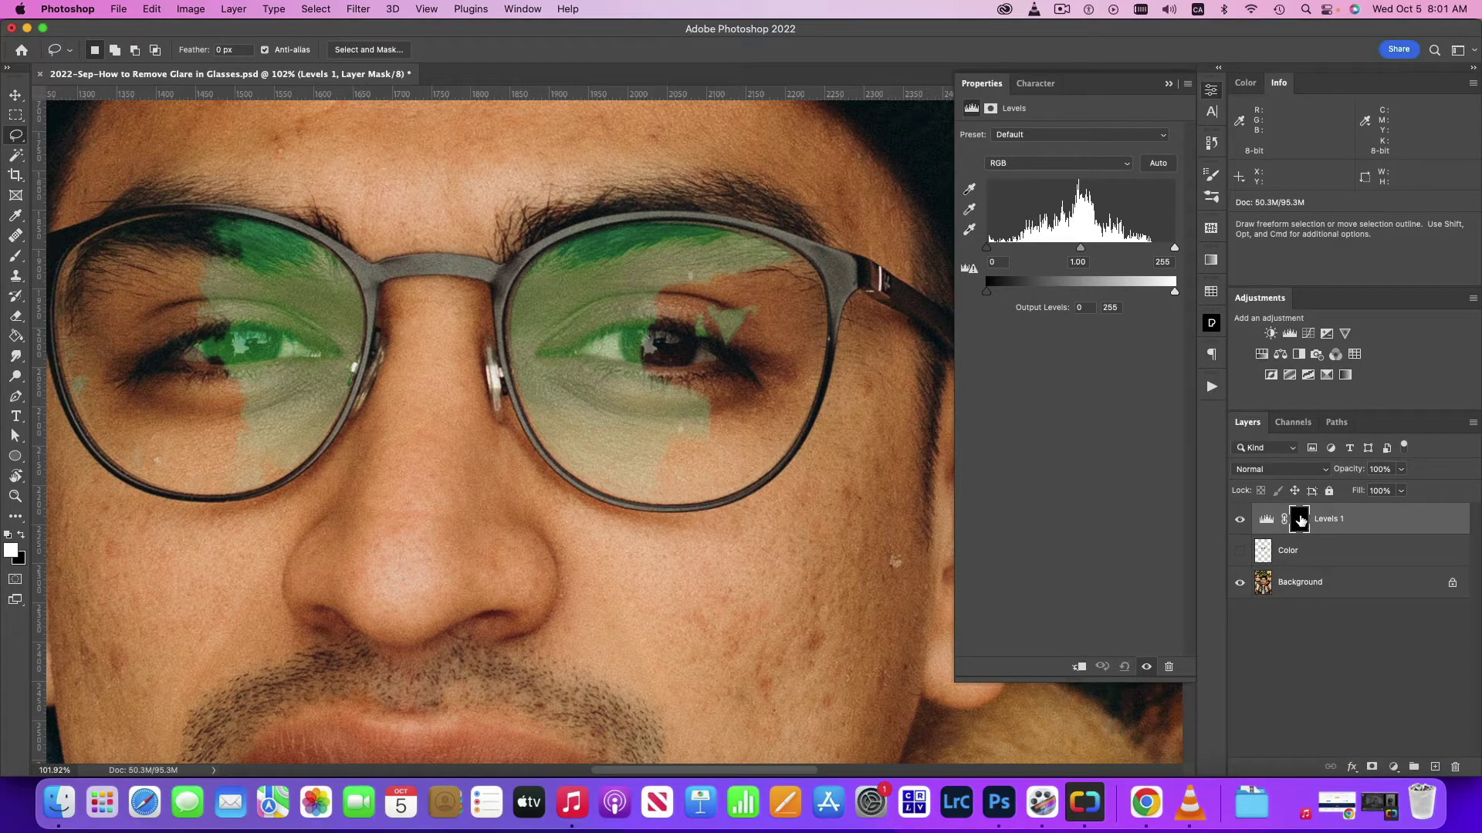
{"action": "left_click", "coordinate": [1239, 551]}
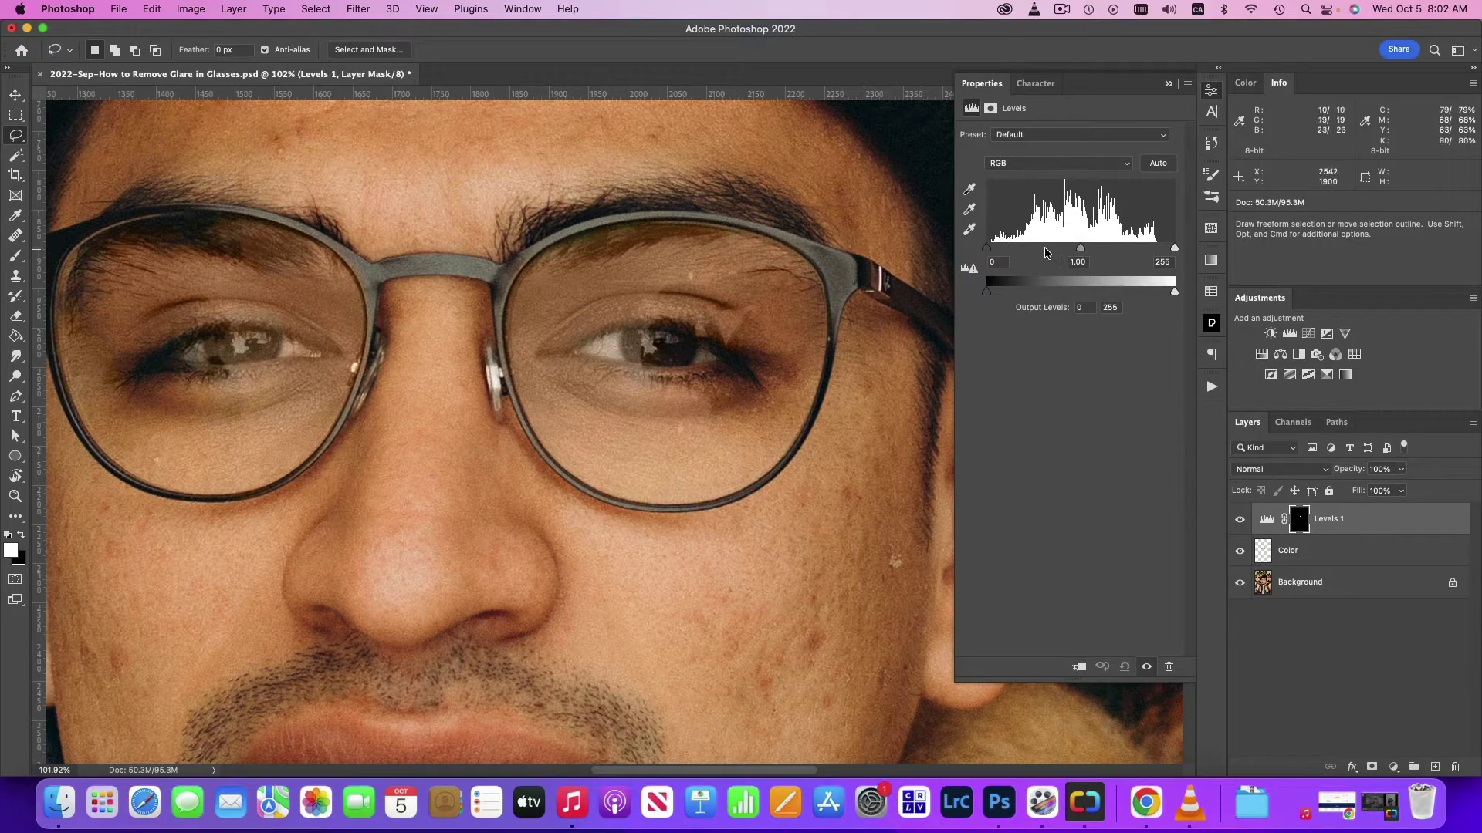
Set the glare-fix Levels input sliders to about 24, 1.00 and 254.
{"action": "left_click_drag", "start_coordinate": [986, 249], "coordinate": [984, 248]}
{"action": "left_click_drag", "start_coordinate": [988, 249], "coordinate": [984, 253]}
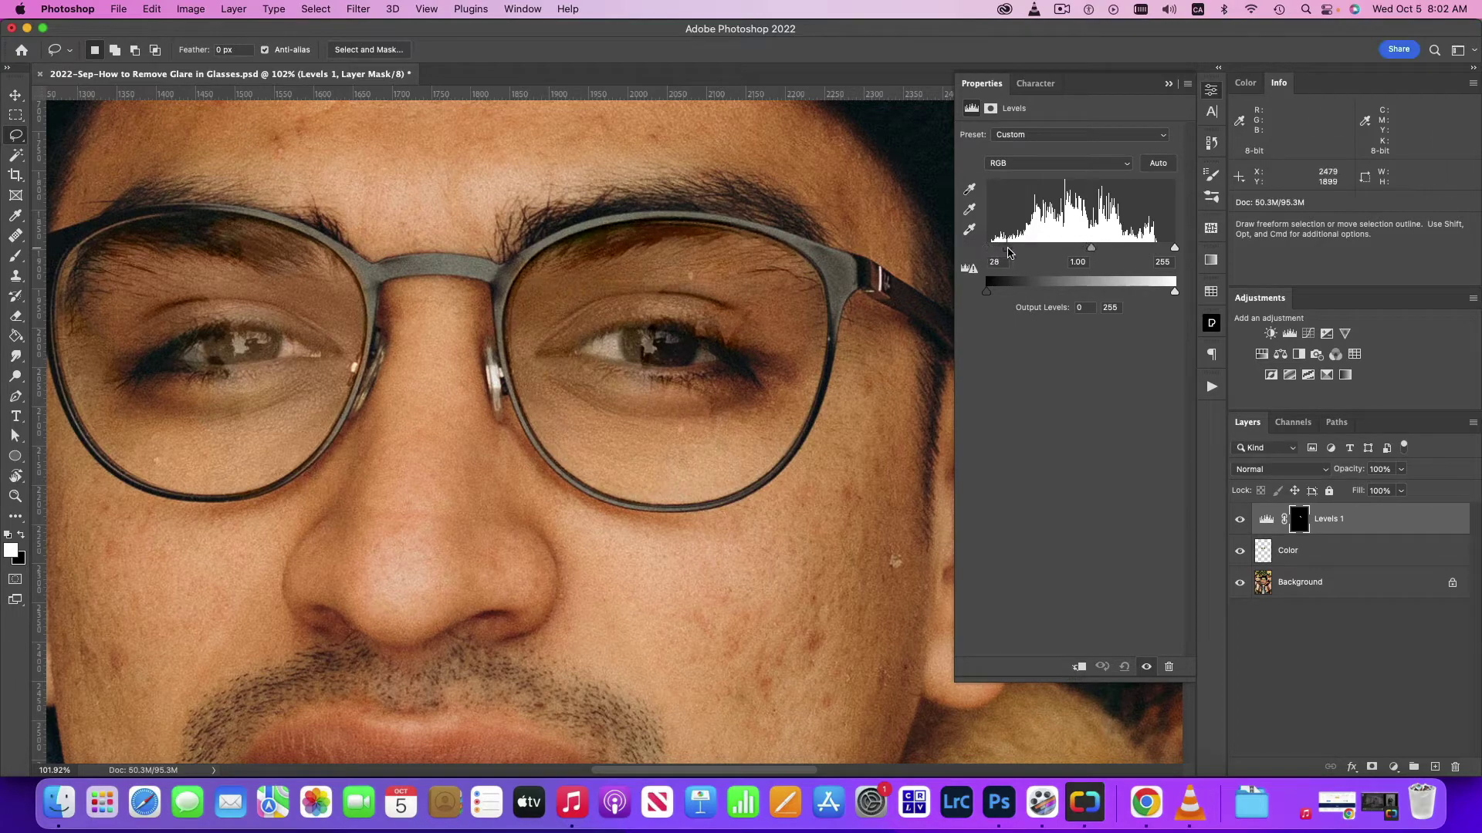
{"action": "left_click_drag", "start_coordinate": [984, 252], "coordinate": [995, 252]}
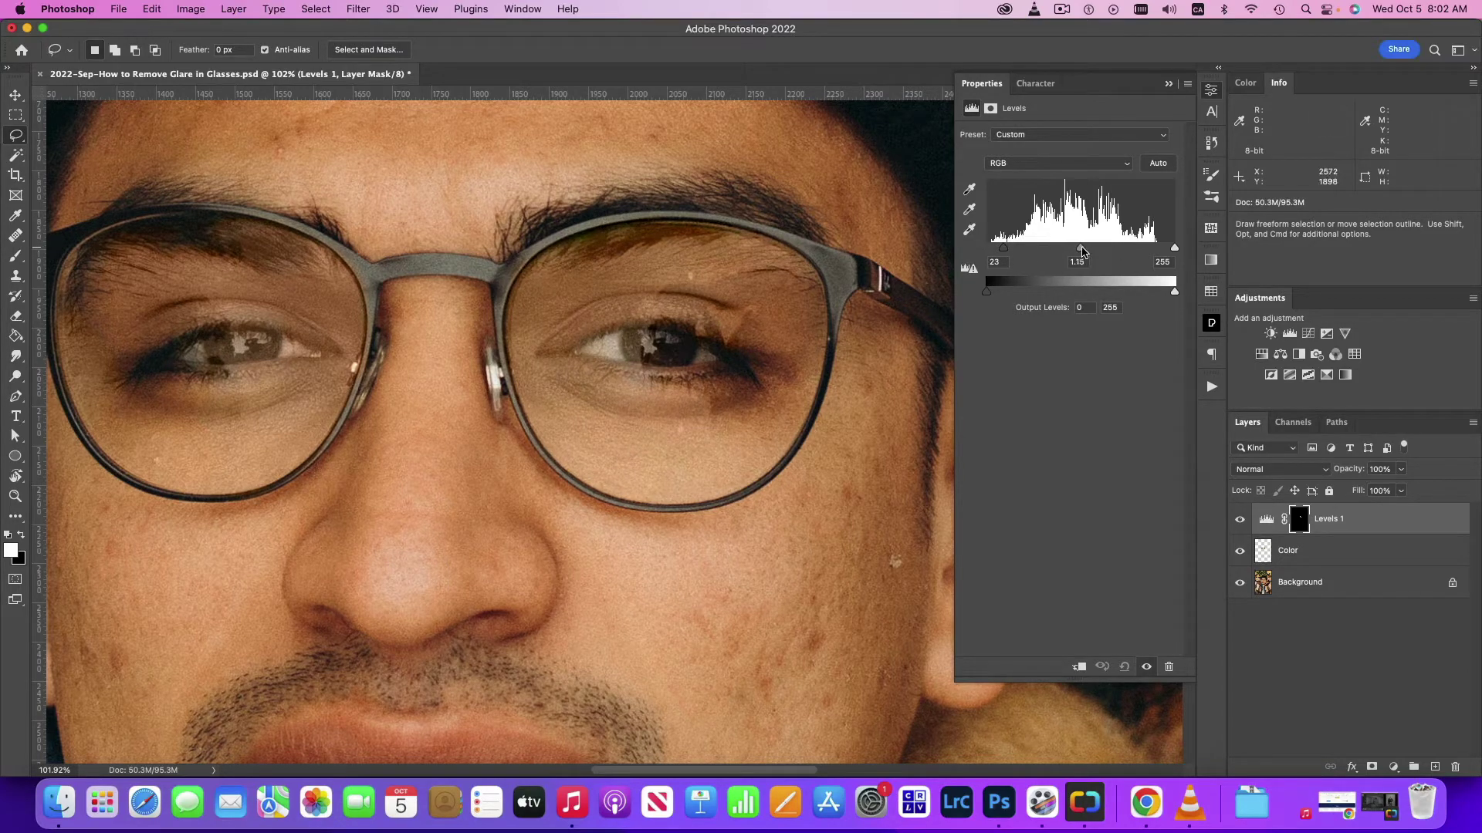
{"action": "left_click_drag", "start_coordinate": [1088, 249], "coordinate": [1088, 249]}
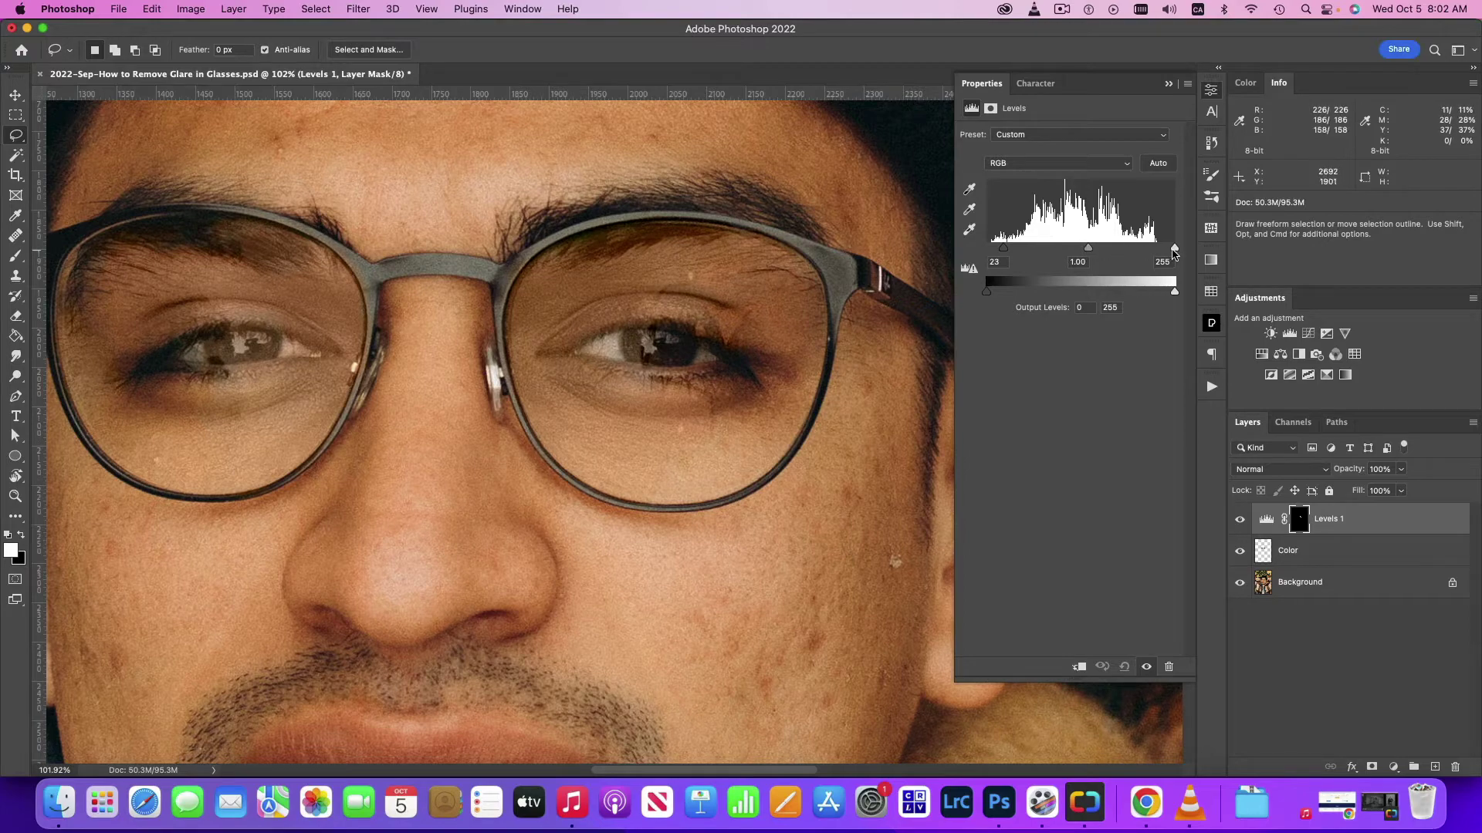
{"action": "left_click_drag", "start_coordinate": [1174, 250], "coordinate": [1186, 247]}
{"action": "left_click_drag", "start_coordinate": [1176, 249], "coordinate": [1181, 255]}
{"action": "left_click_drag", "start_coordinate": [1180, 253], "coordinate": [1092, 251]}
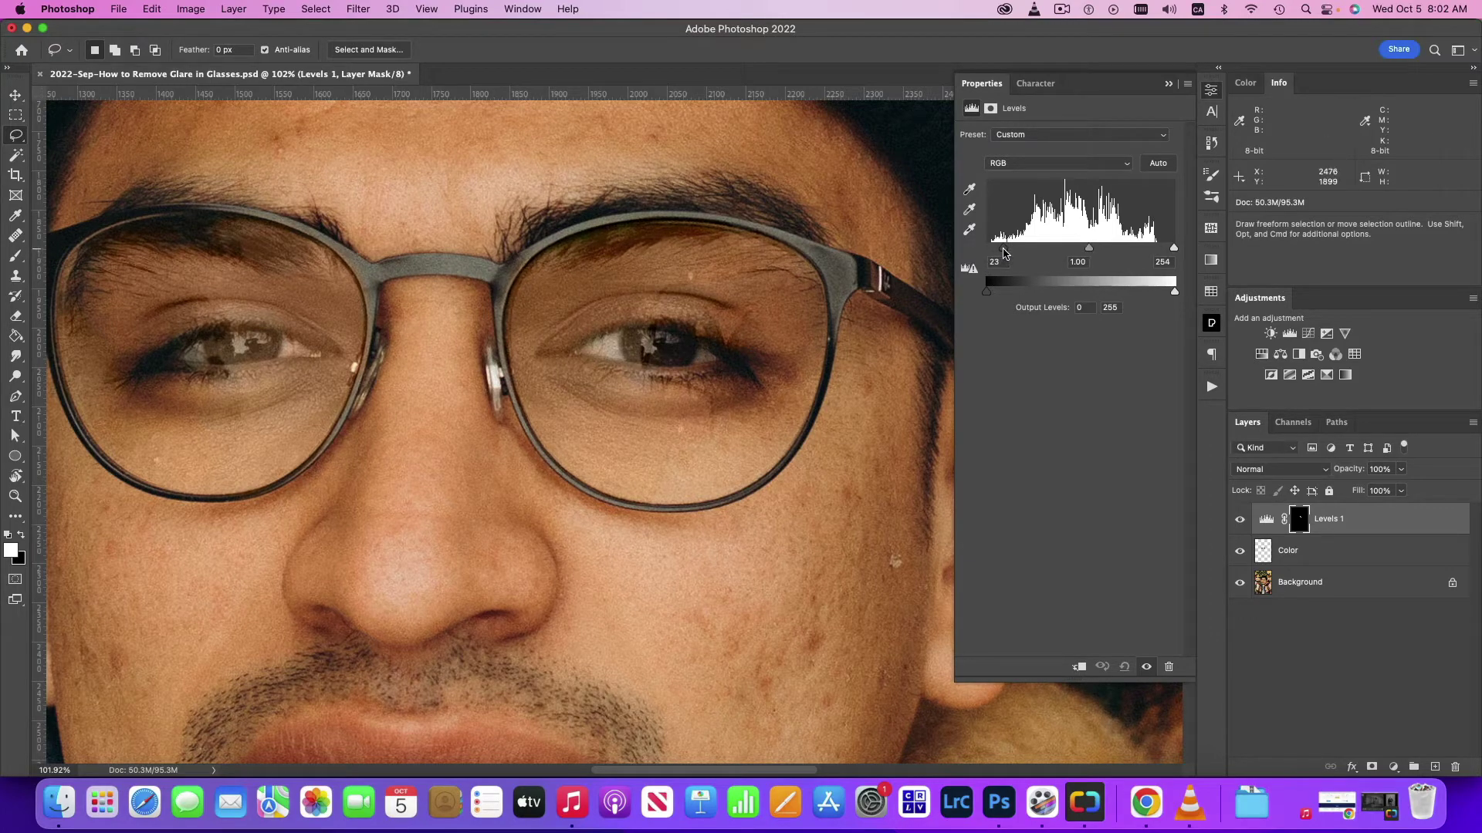
{"action": "left_click_drag", "start_coordinate": [1003, 252], "coordinate": [1008, 251]}
Compare with Levels 1 hidden, move it below Color, and set its black point to 25.
{"action": "left_click", "coordinate": [1240, 530]}
{"action": "left_click", "coordinate": [1240, 529]}
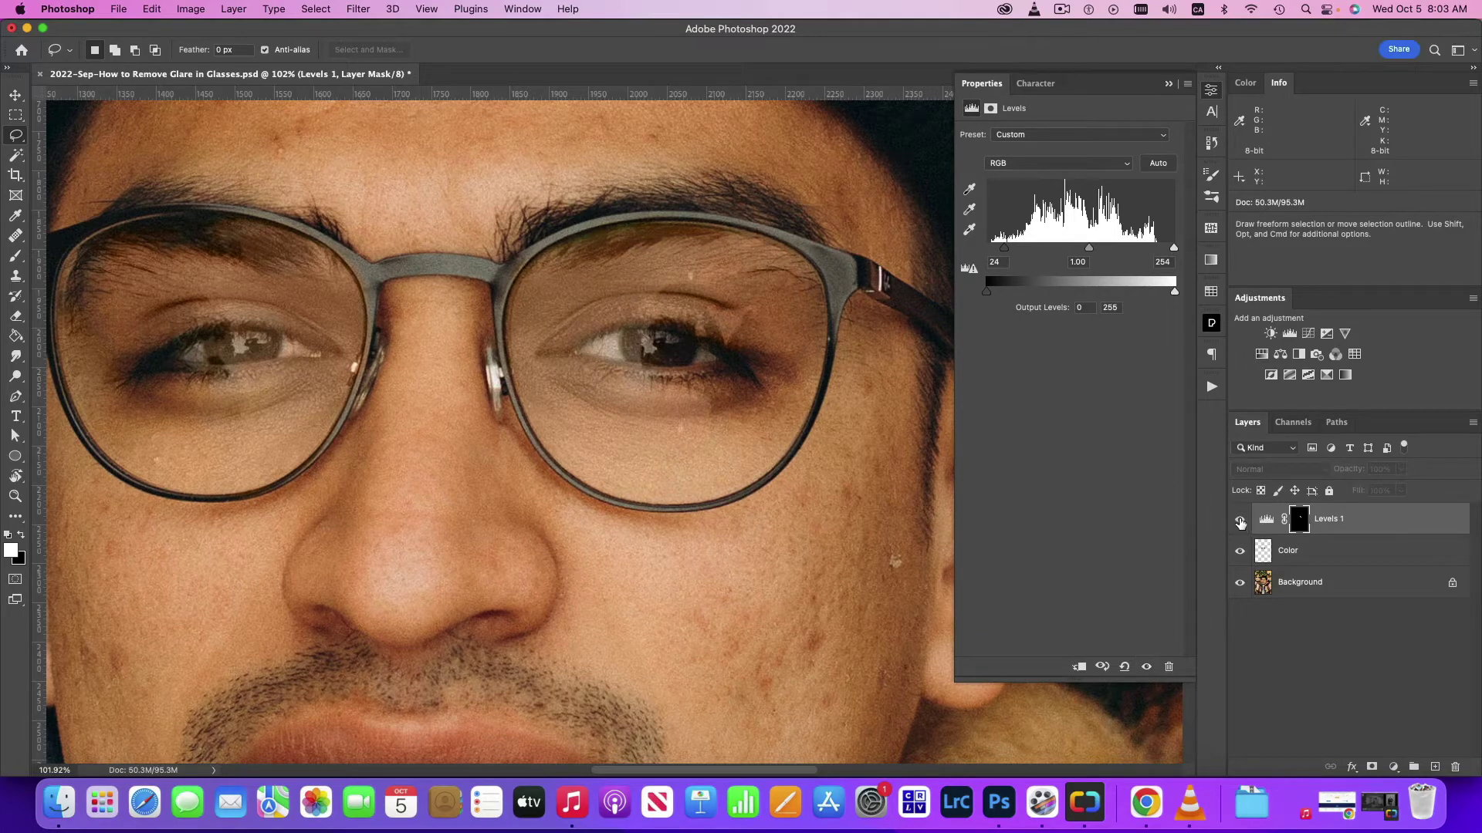
{"action": "left_click", "coordinate": [1240, 527]}
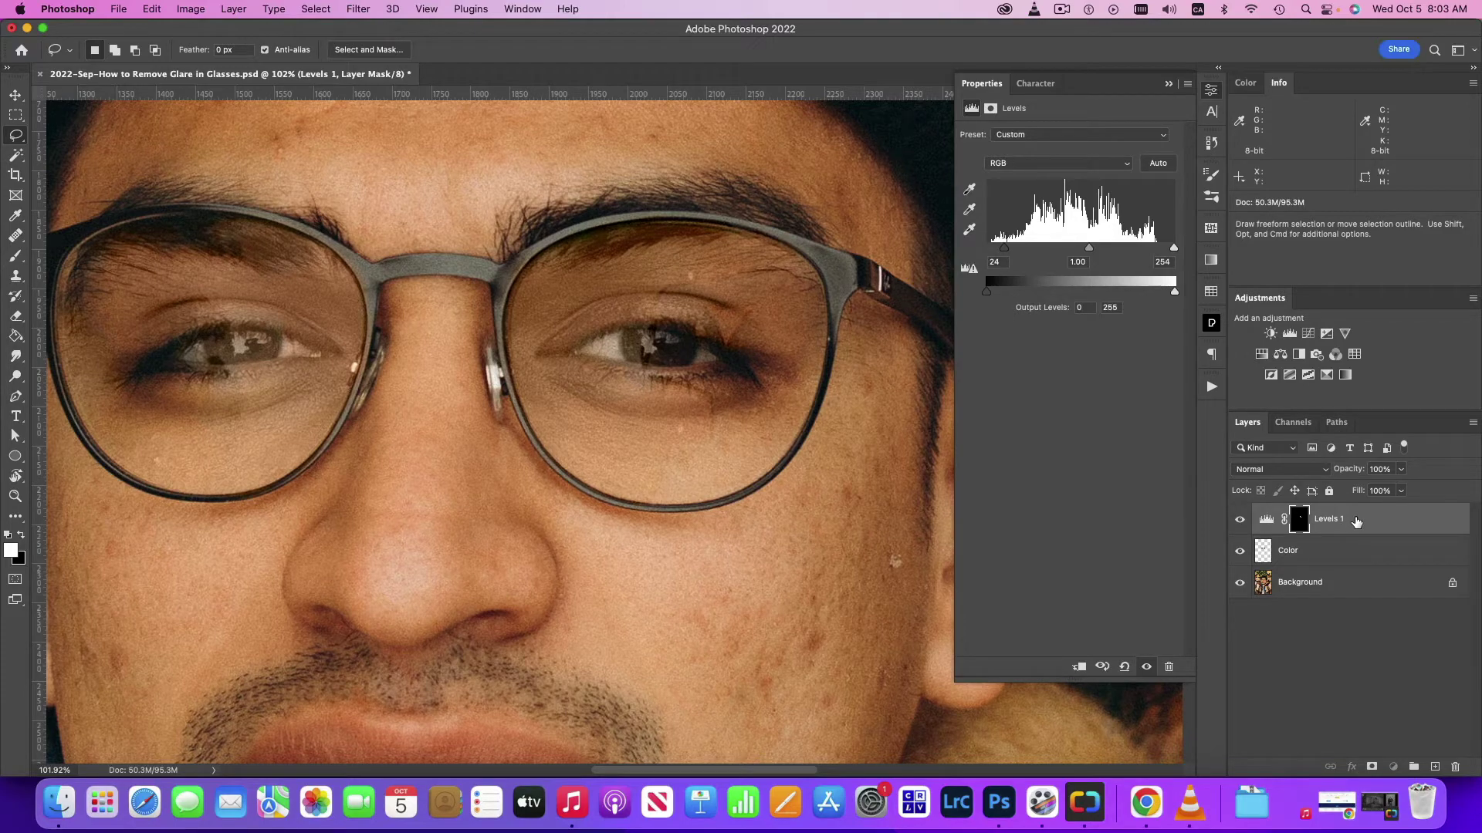
{"action": "left_click_drag", "start_coordinate": [1356, 522], "coordinate": [1360, 571]}
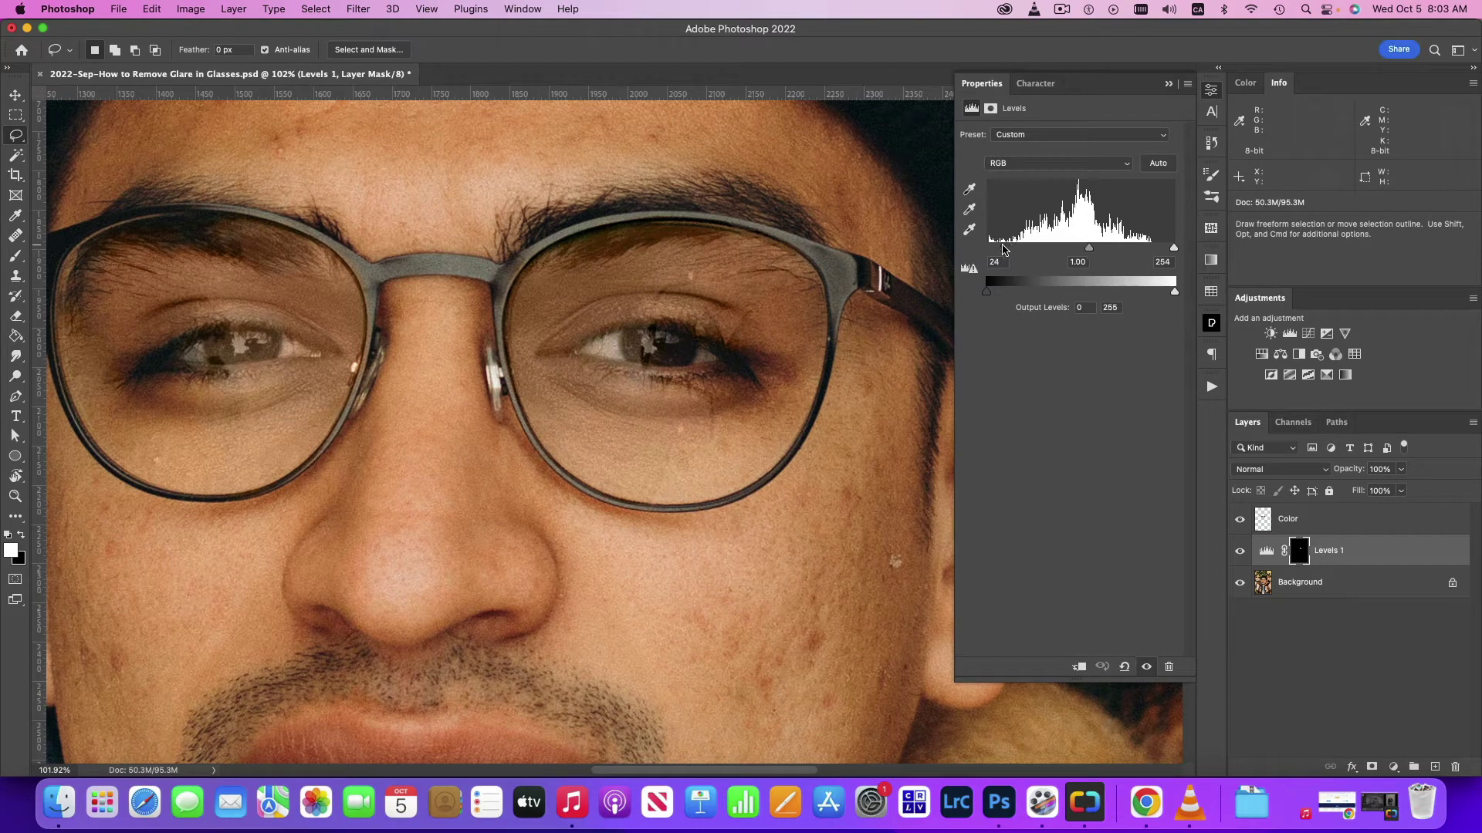
{"action": "left_click_drag", "start_coordinate": [1003, 249], "coordinate": [1089, 256]}
Rename the Levels 1 layer to 'Right eye'.
{"action": "double_click", "coordinate": [1330, 553]}
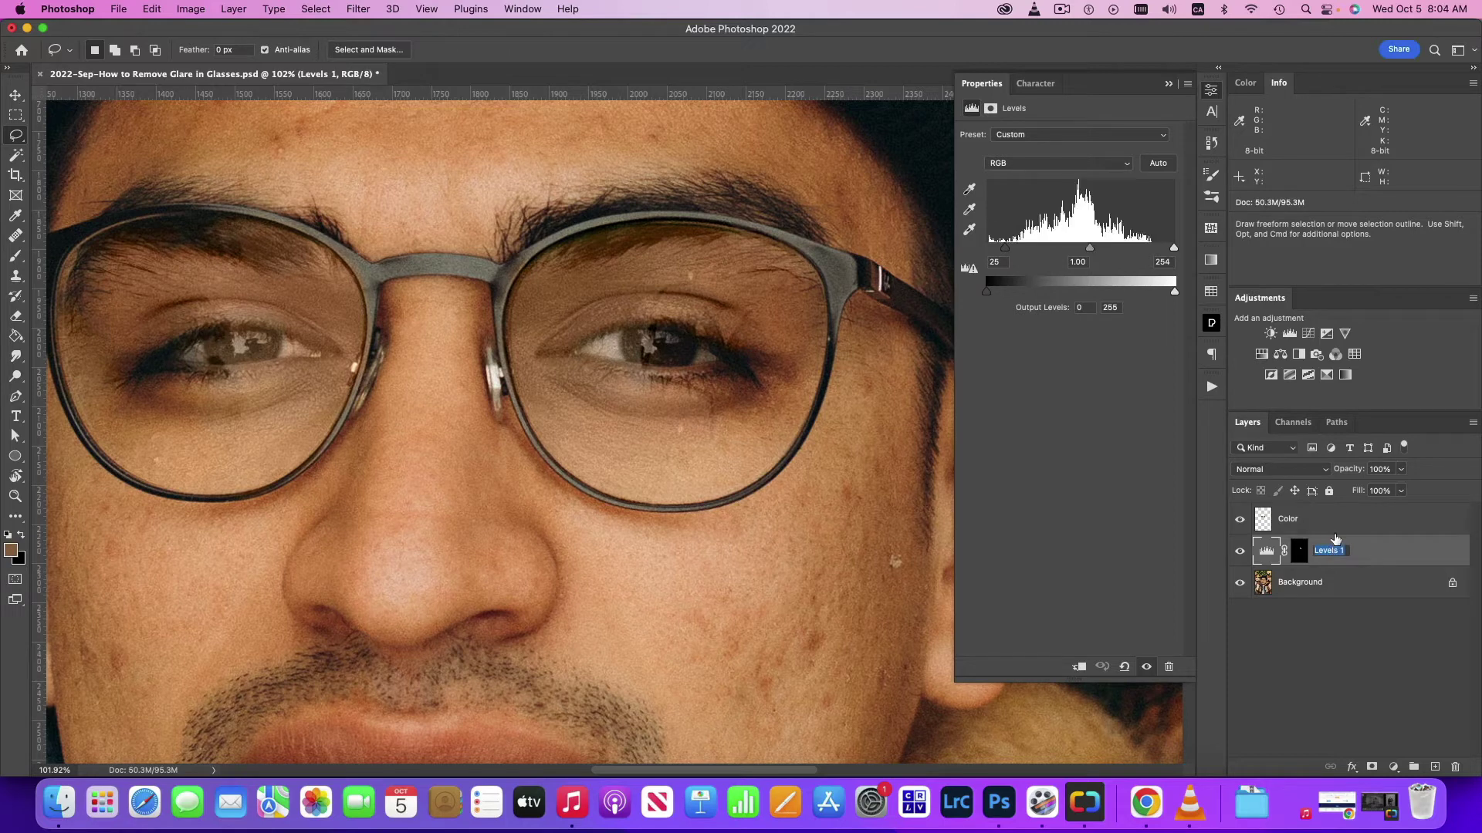
{"action": "type", "text": "Right eye"}
{"action": "key", "text": "Return"}
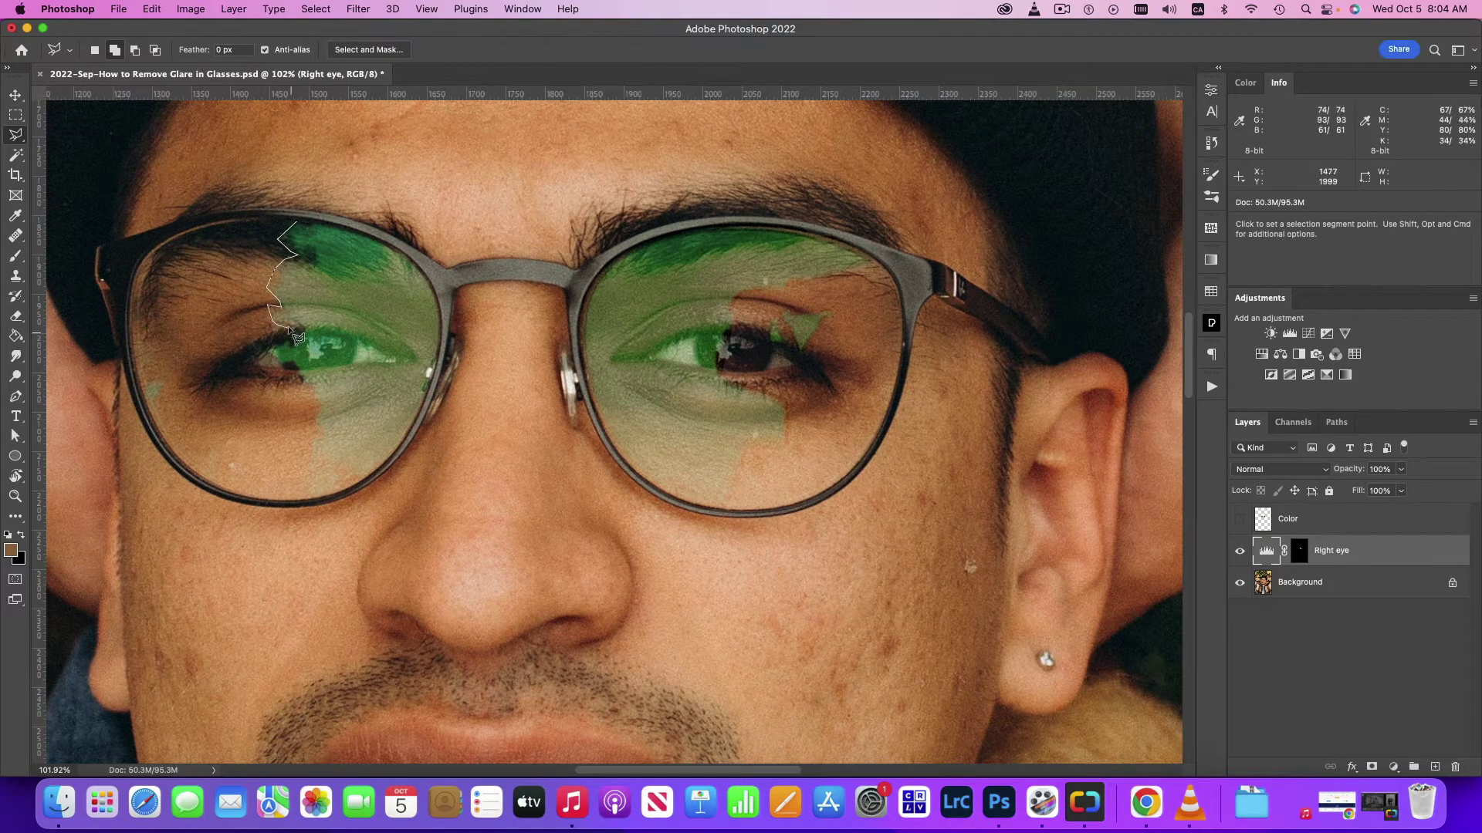
Redo the polygonal outline around the glare on the left-side lens.
{"action": "double_click", "coordinate": [289, 333]}
{"action": "scroll", "coordinate": [255, 348], "scroll_direction": "up", "scroll_amount": 5}
{"action": "scroll", "coordinate": [224, 409], "scroll_direction": "down", "scroll_amount": 2}
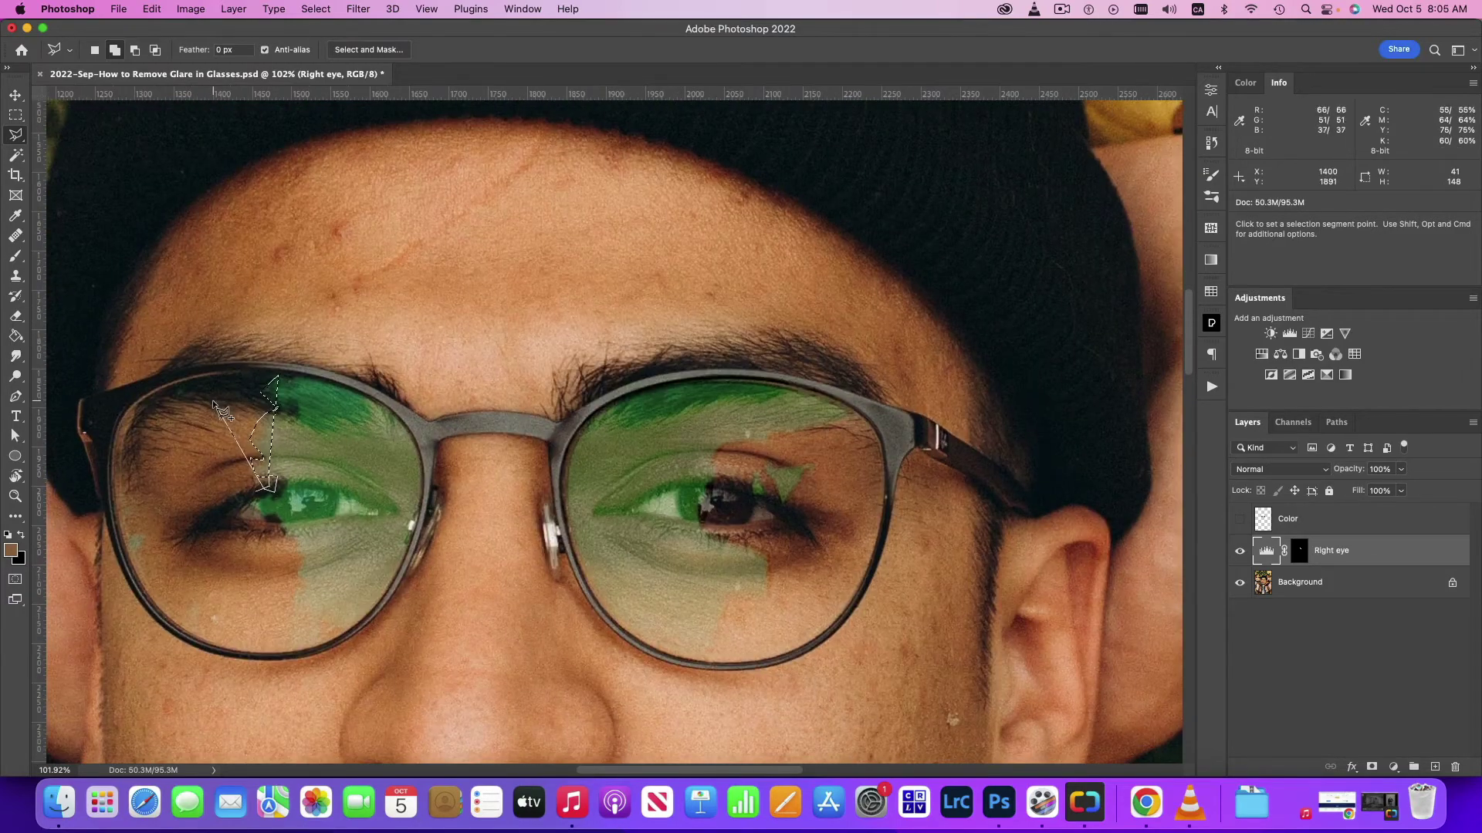
{"action": "key", "text": "BackSpace"}
{"action": "key", "text": "BackSpace"}
{"action": "key", "text": "BackSpace"}
{"action": "key", "text": "BackSpace"}
{"action": "left_click", "coordinate": [257, 390]}
{"action": "left_click", "coordinate": [248, 473]}
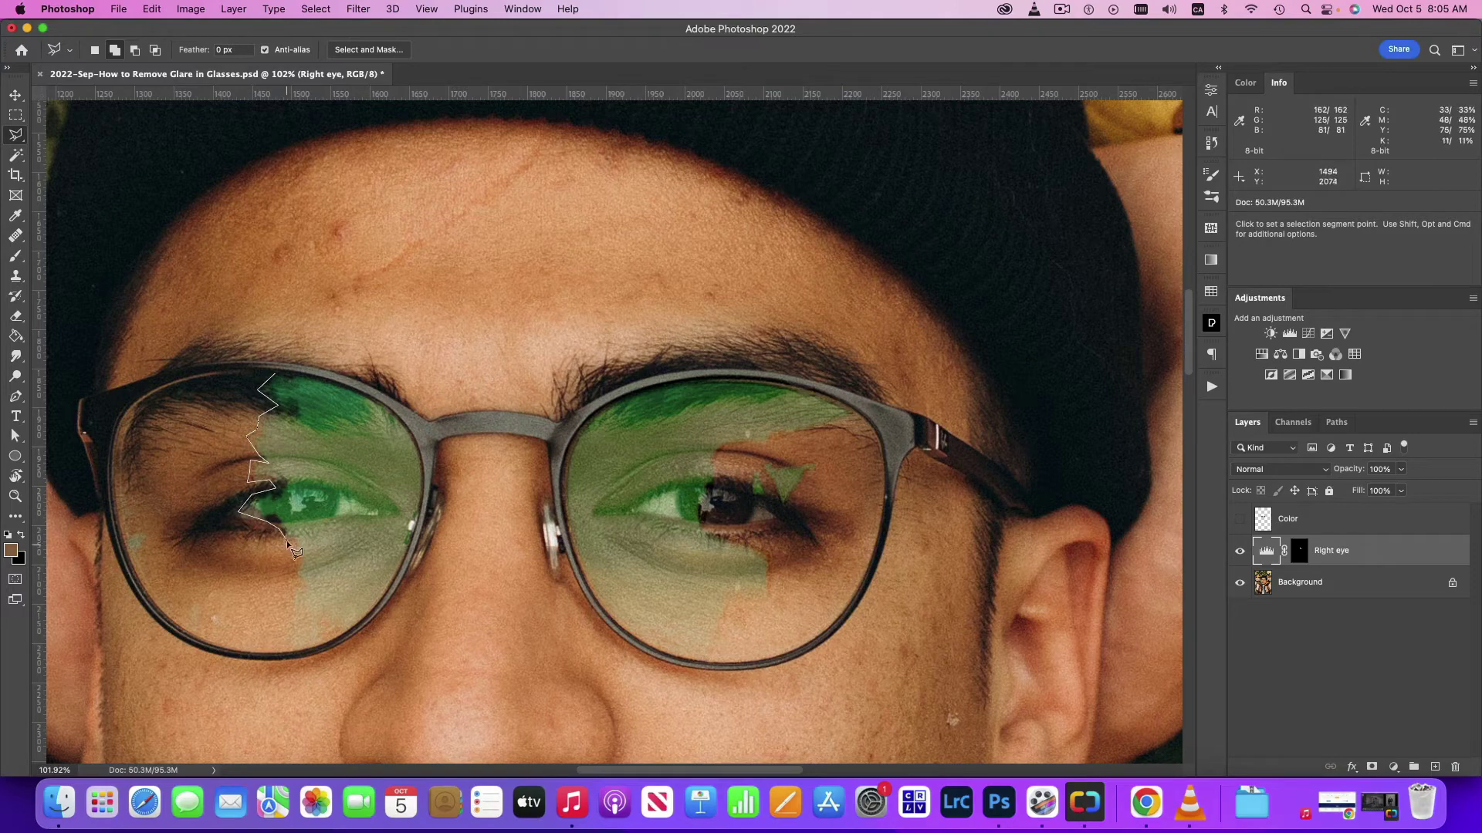
{"action": "left_click", "coordinate": [287, 608]}
{"action": "left_click", "coordinate": [292, 648]}
{"action": "left_click", "coordinate": [321, 622]}
{"action": "left_click", "coordinate": [363, 384]}
{"action": "left_click", "coordinate": [256, 389]}
With the freehand Lasso, add the small glare patches near the eye and lens top.
{"action": "left_click", "coordinate": [15, 135]}
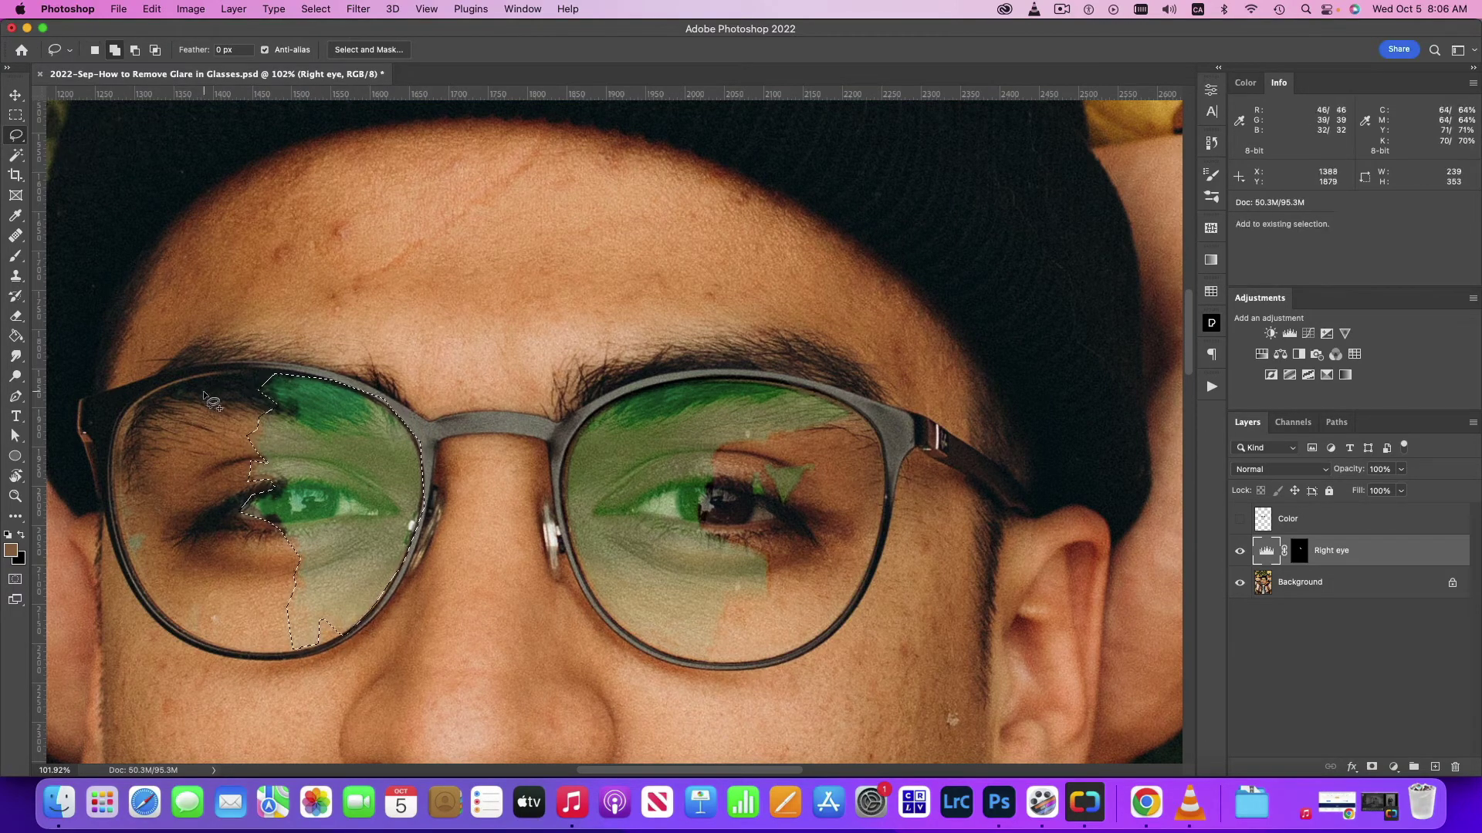
{"action": "left_click", "coordinate": [62, 133]}
{"action": "left_click_drag", "start_coordinate": [143, 532], "coordinate": [130, 532]}
{"action": "left_click_drag", "start_coordinate": [125, 491], "coordinate": [125, 517]}
{"action": "left_click_drag", "start_coordinate": [156, 507], "coordinate": [163, 511]}
{"action": "left_click_drag", "start_coordinate": [189, 602], "coordinate": [193, 629]}
{"action": "left_click_drag", "start_coordinate": [213, 615], "coordinate": [249, 643]}
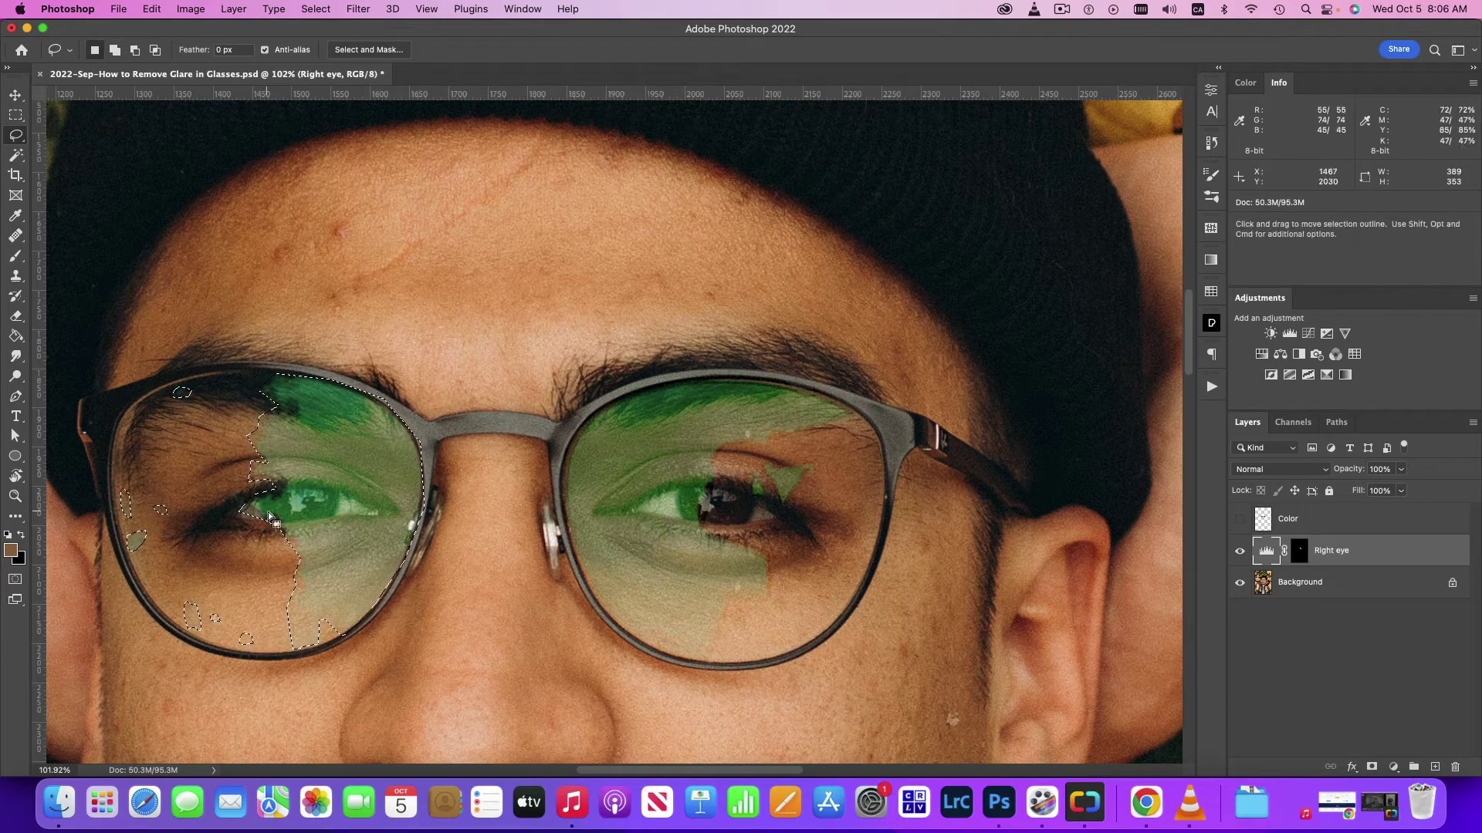
{"action": "left_click_drag", "start_coordinate": [252, 511], "coordinate": [236, 503]}
{"action": "left_click_drag", "start_coordinate": [266, 405], "coordinate": [254, 397]}
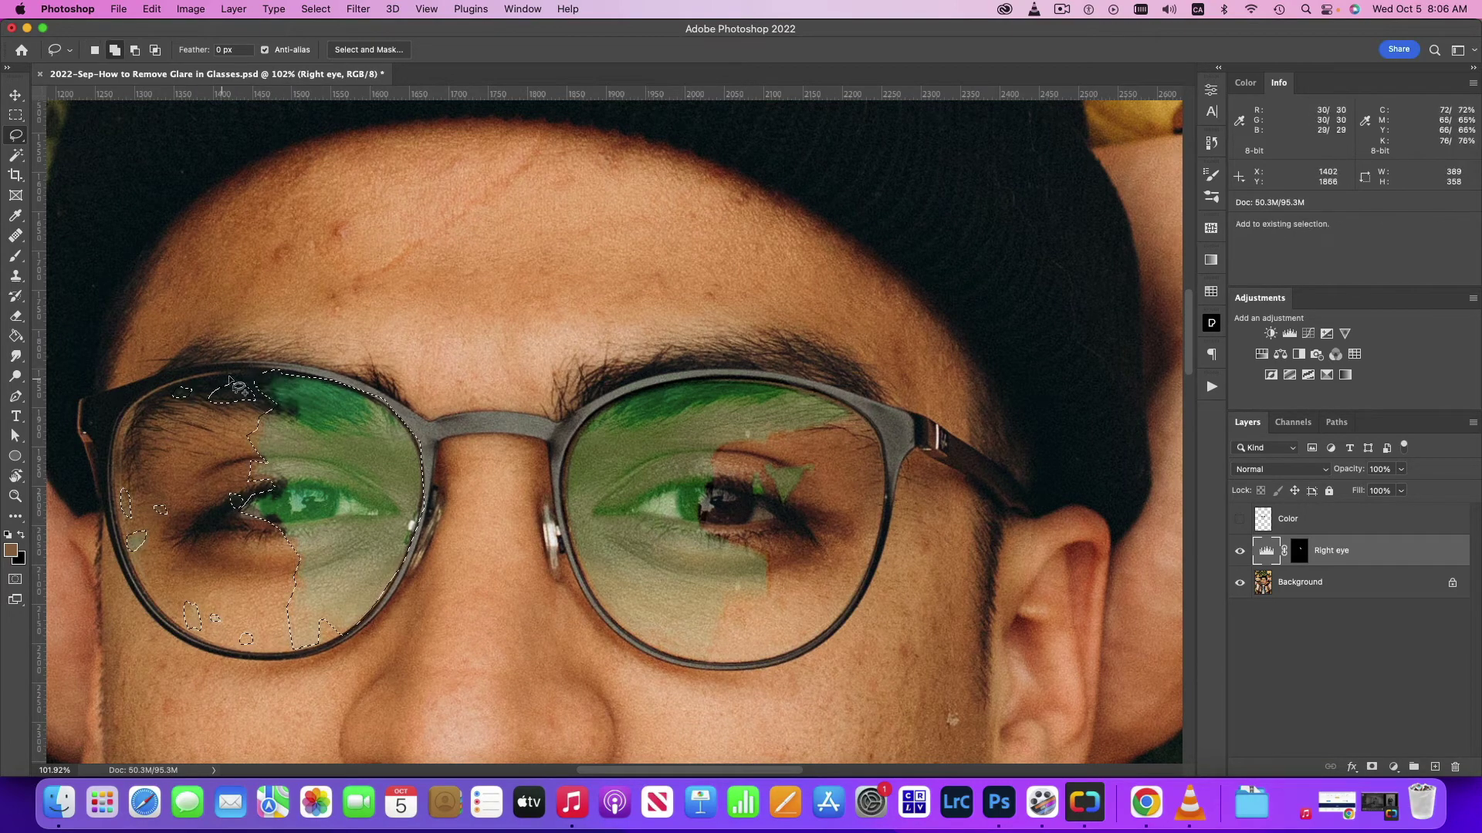
Add a masked Levels layer with a raised black point, named 'Left eye', and collapse Properties.
{"action": "left_click", "coordinate": [1288, 333]}
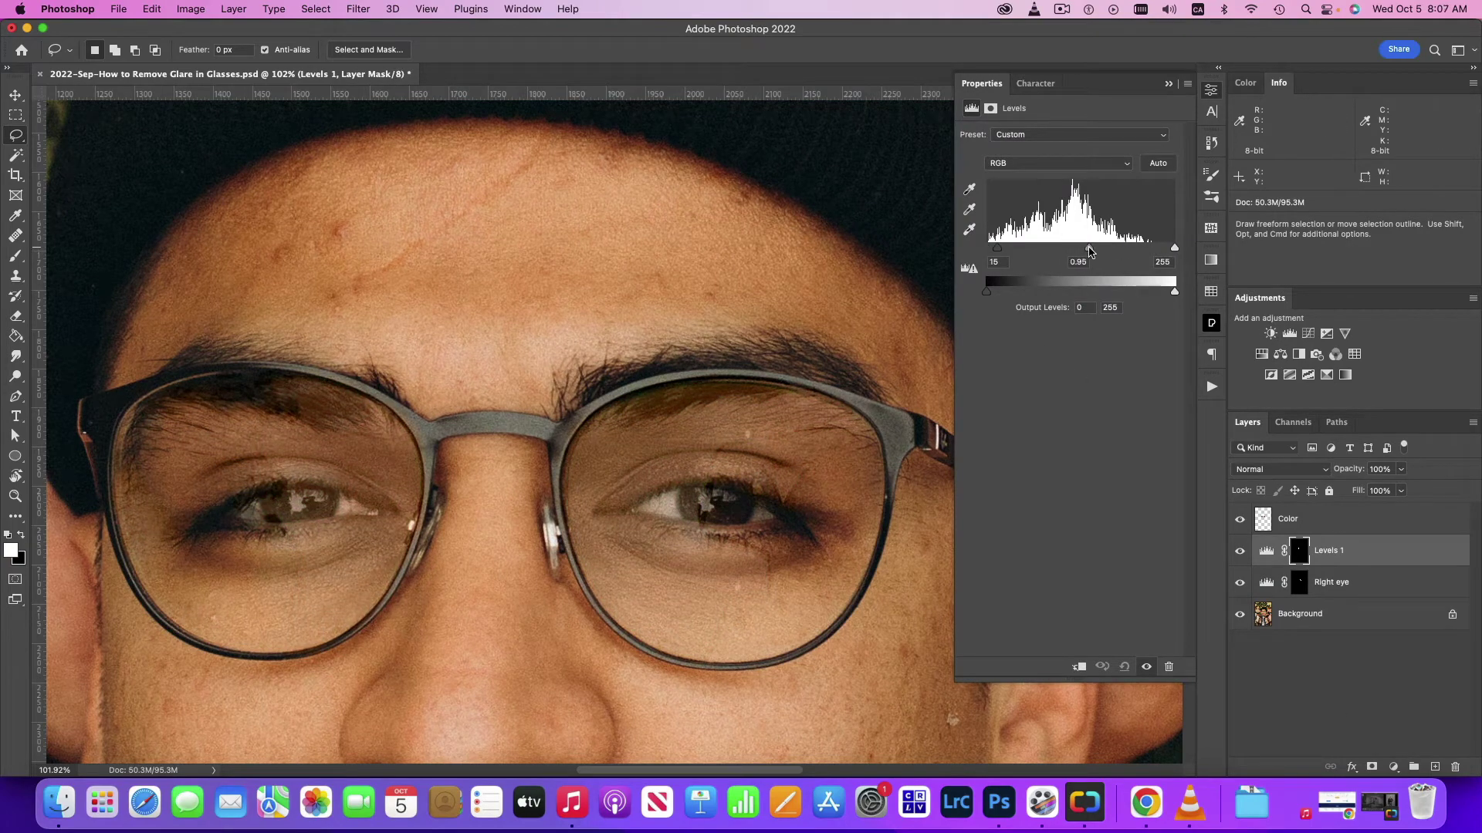
{"action": "left_click_drag", "start_coordinate": [986, 248], "coordinate": [996, 248]}
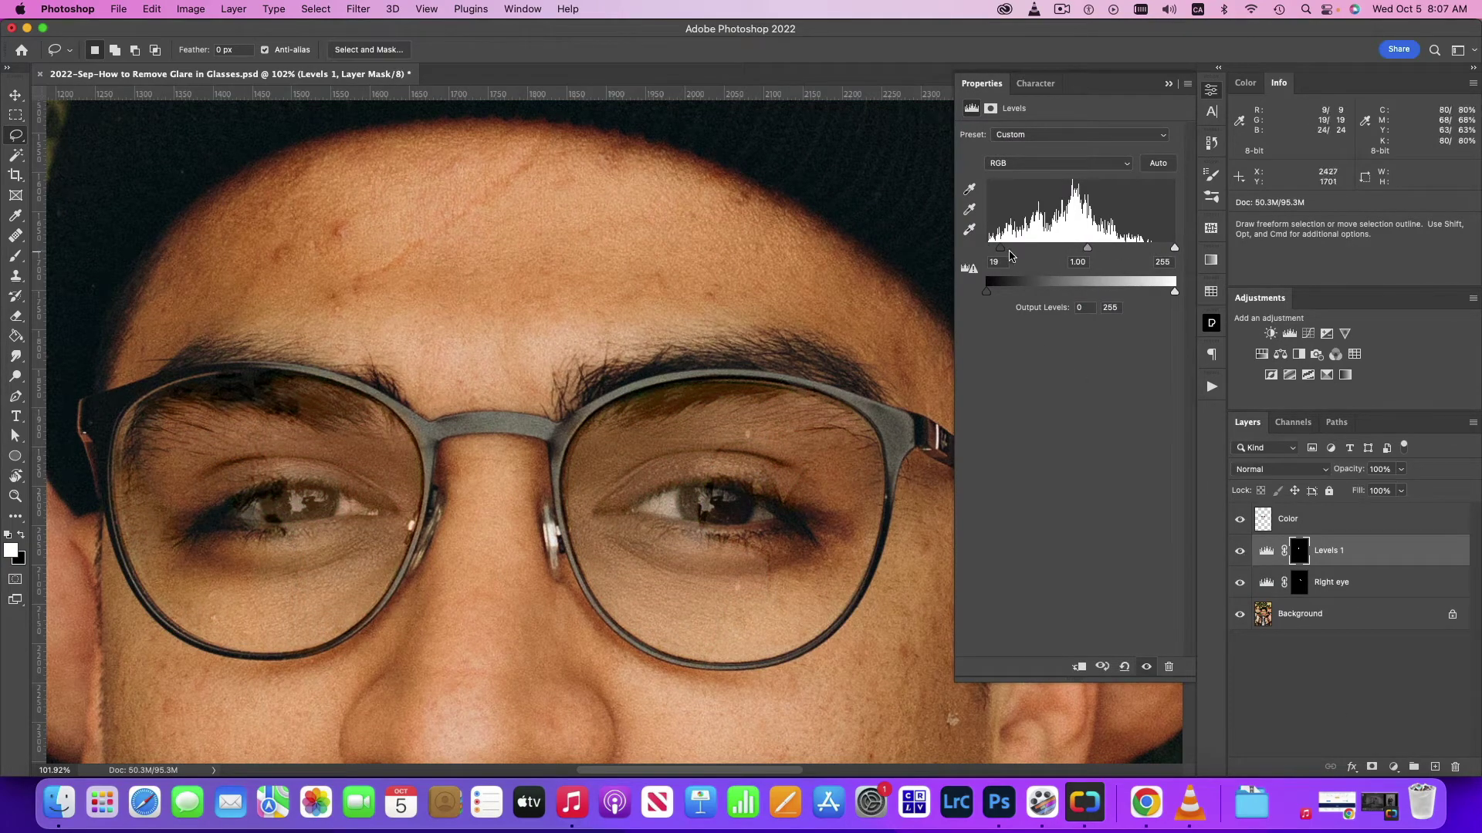
{"action": "double_click", "coordinate": [1329, 551]}
{"action": "type", "text": "Left eye"}
{"action": "key", "text": "Return"}
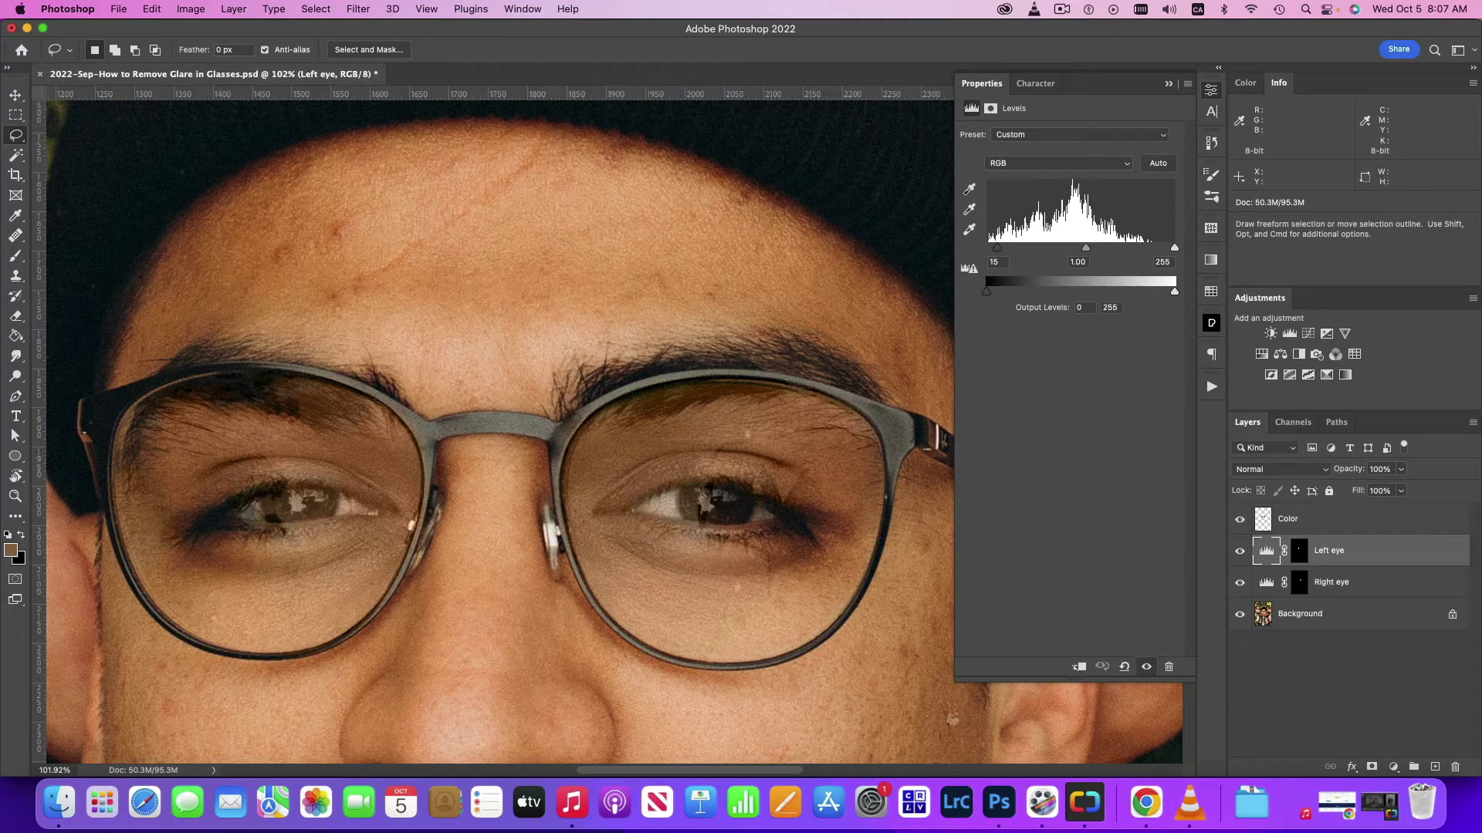
{"action": "left_click", "coordinate": [950, 369]}
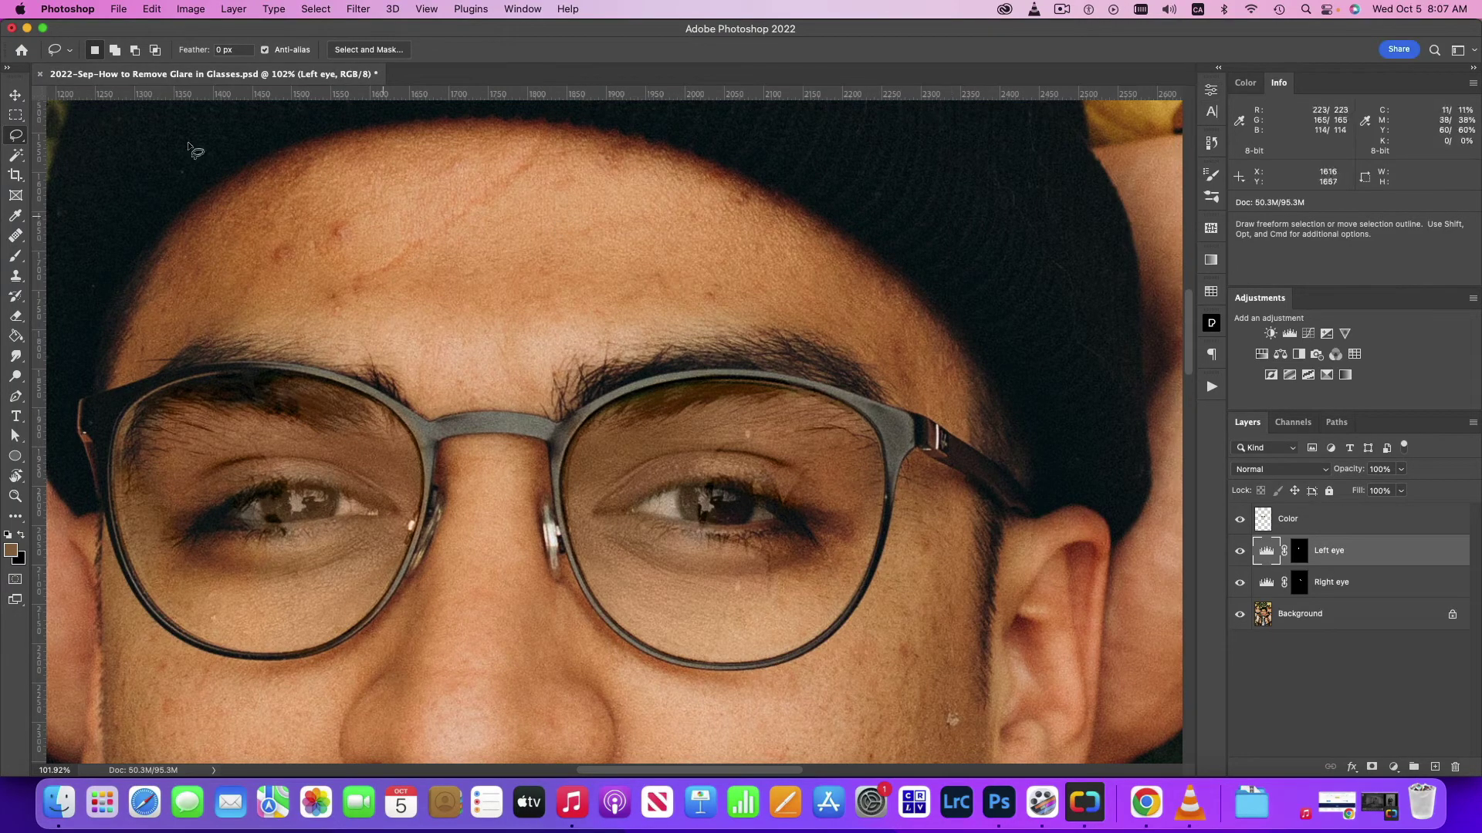
{"action": "key", "text": "v"}
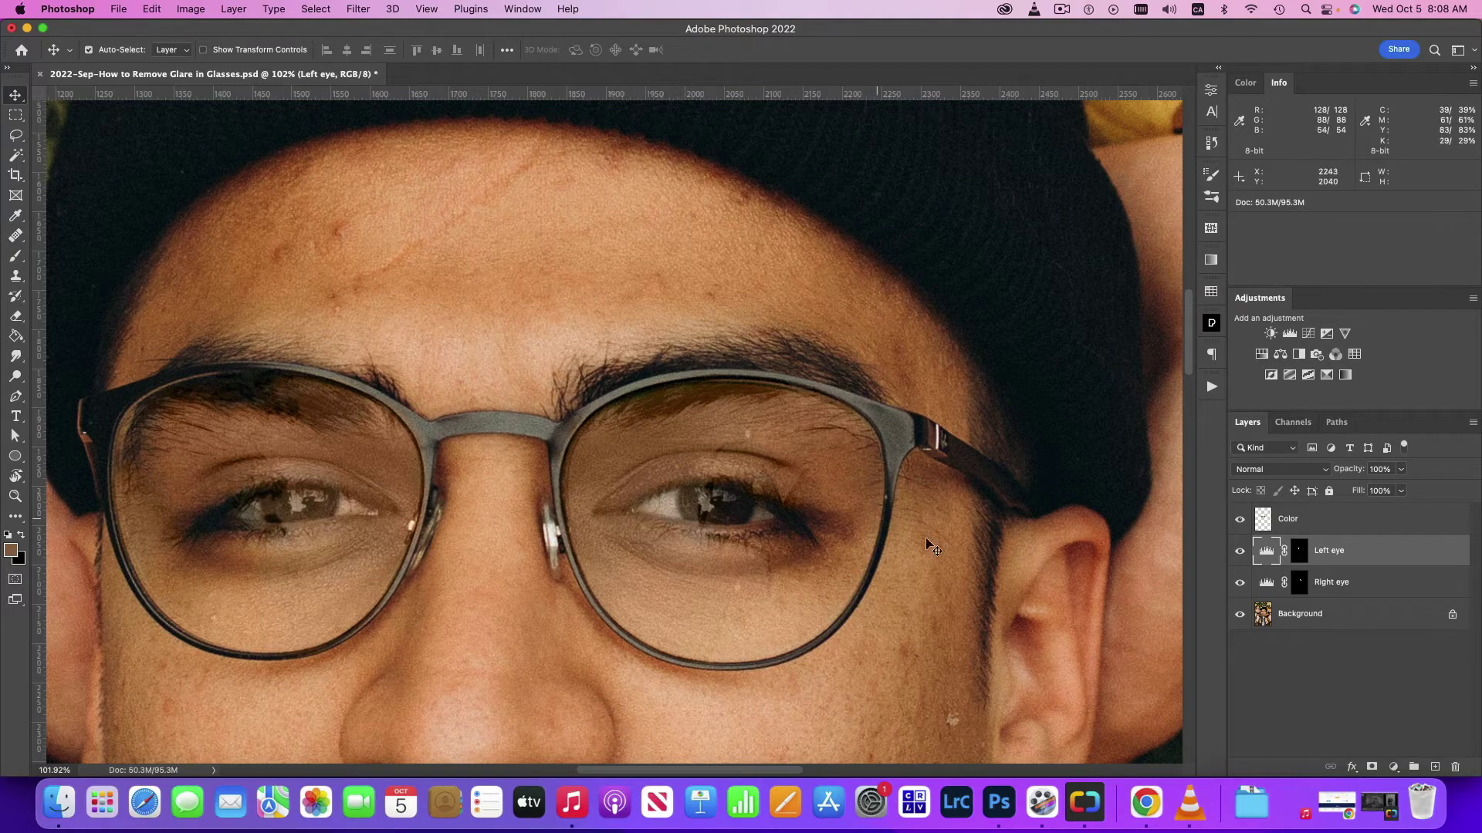
{"action": "left_click", "coordinate": [1302, 552]}
Apply a 0.4-pixel Gaussian Blur to the Left eye layer's mask.
{"action": "left_click", "coordinate": [337, 9]}
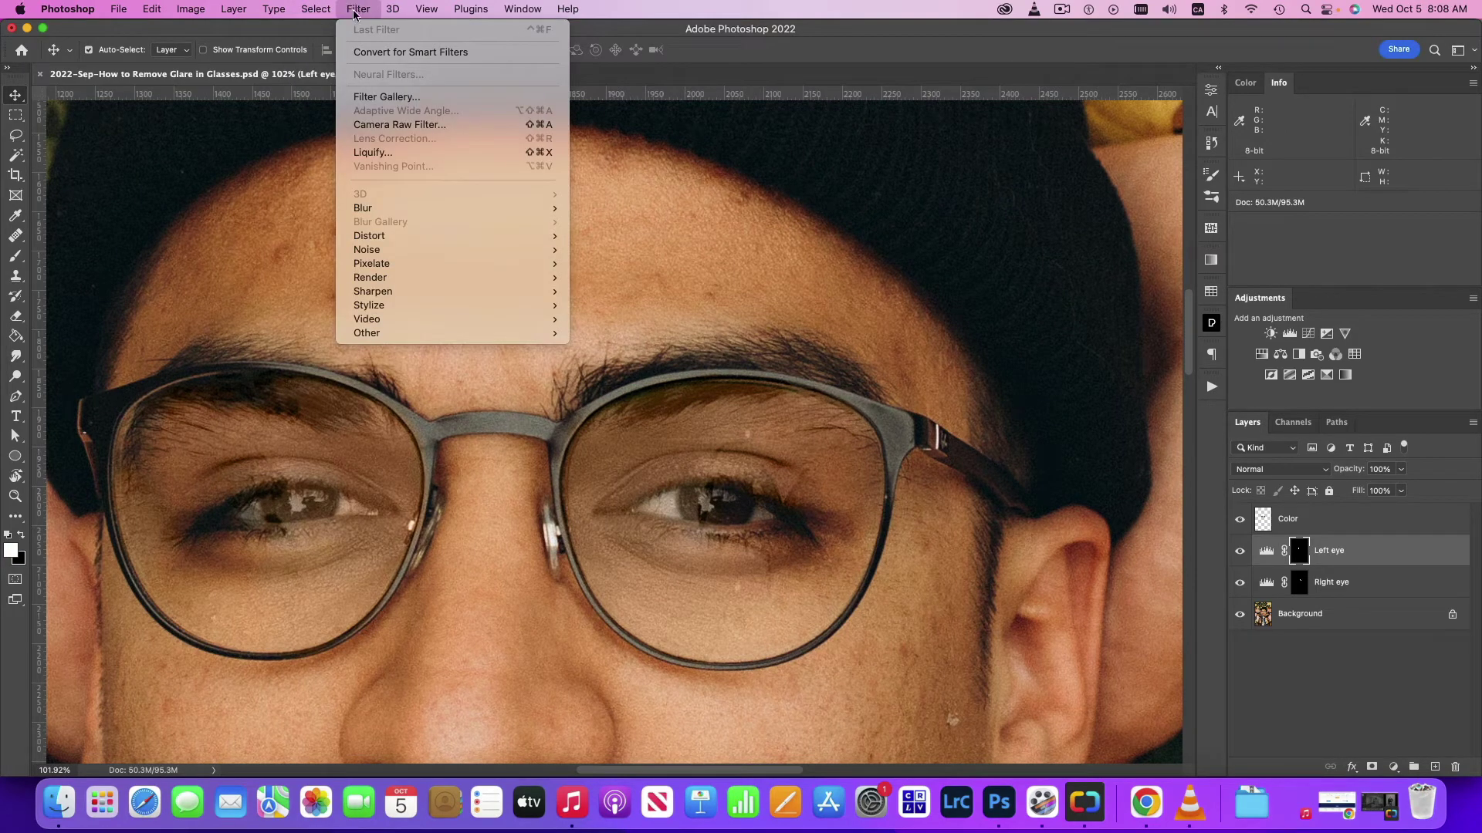
{"action": "mouse_move", "coordinate": [363, 209]}
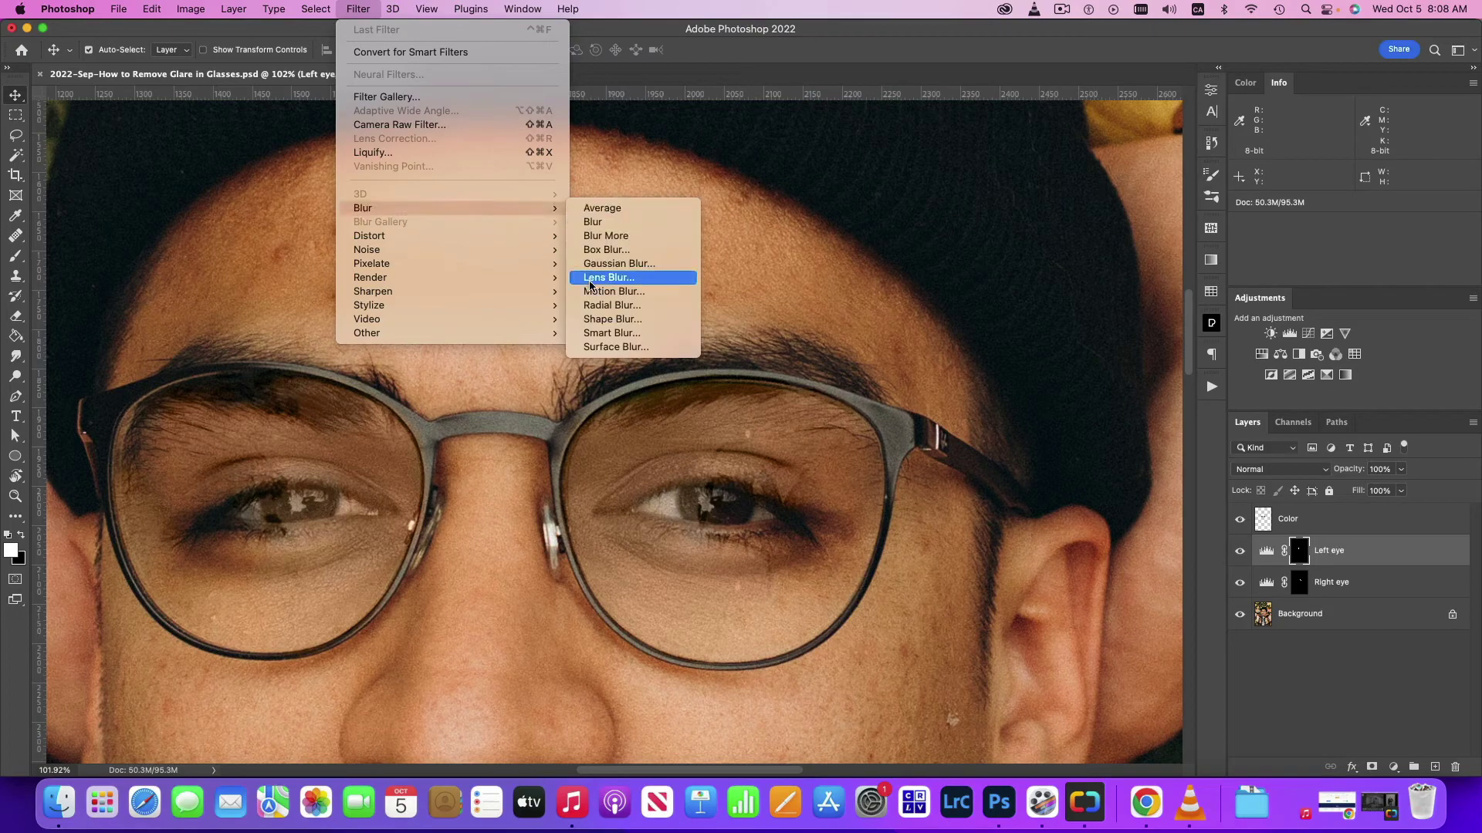
{"action": "left_click", "coordinate": [596, 265]}
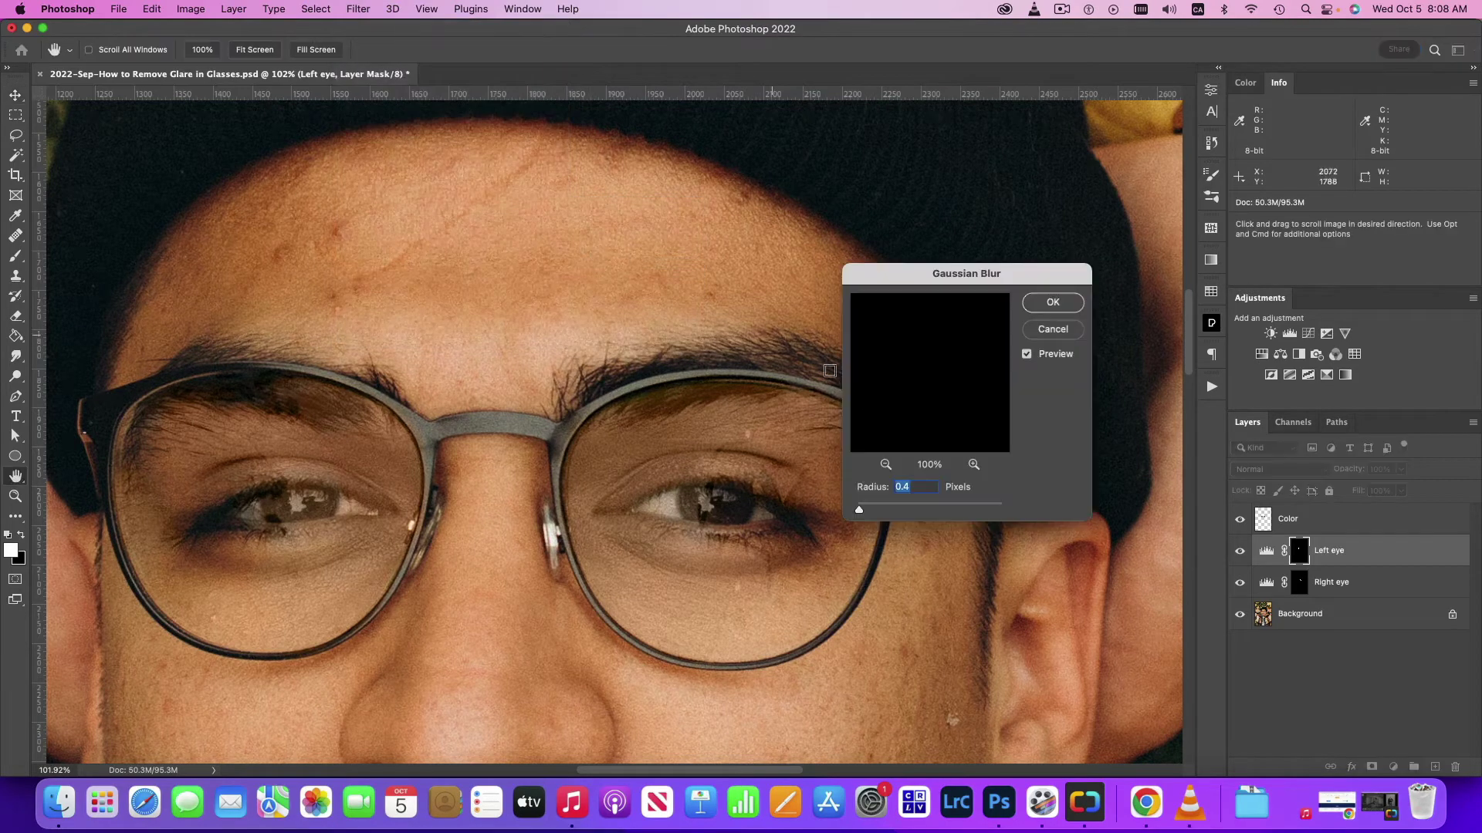
{"action": "left_click", "coordinate": [885, 464]}
{"action": "left_click", "coordinate": [885, 463]}
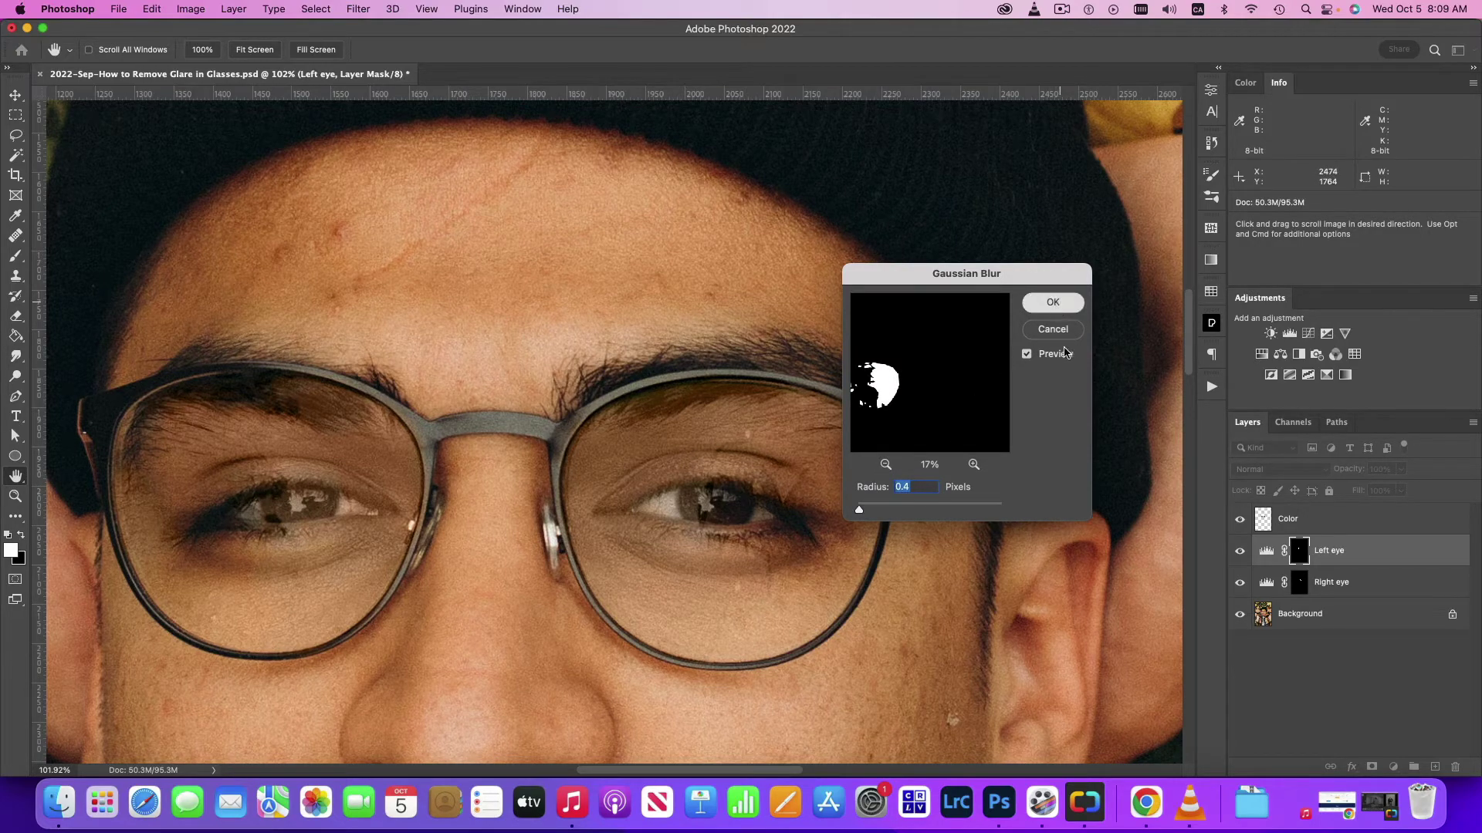
{"action": "left_click", "coordinate": [1054, 303]}
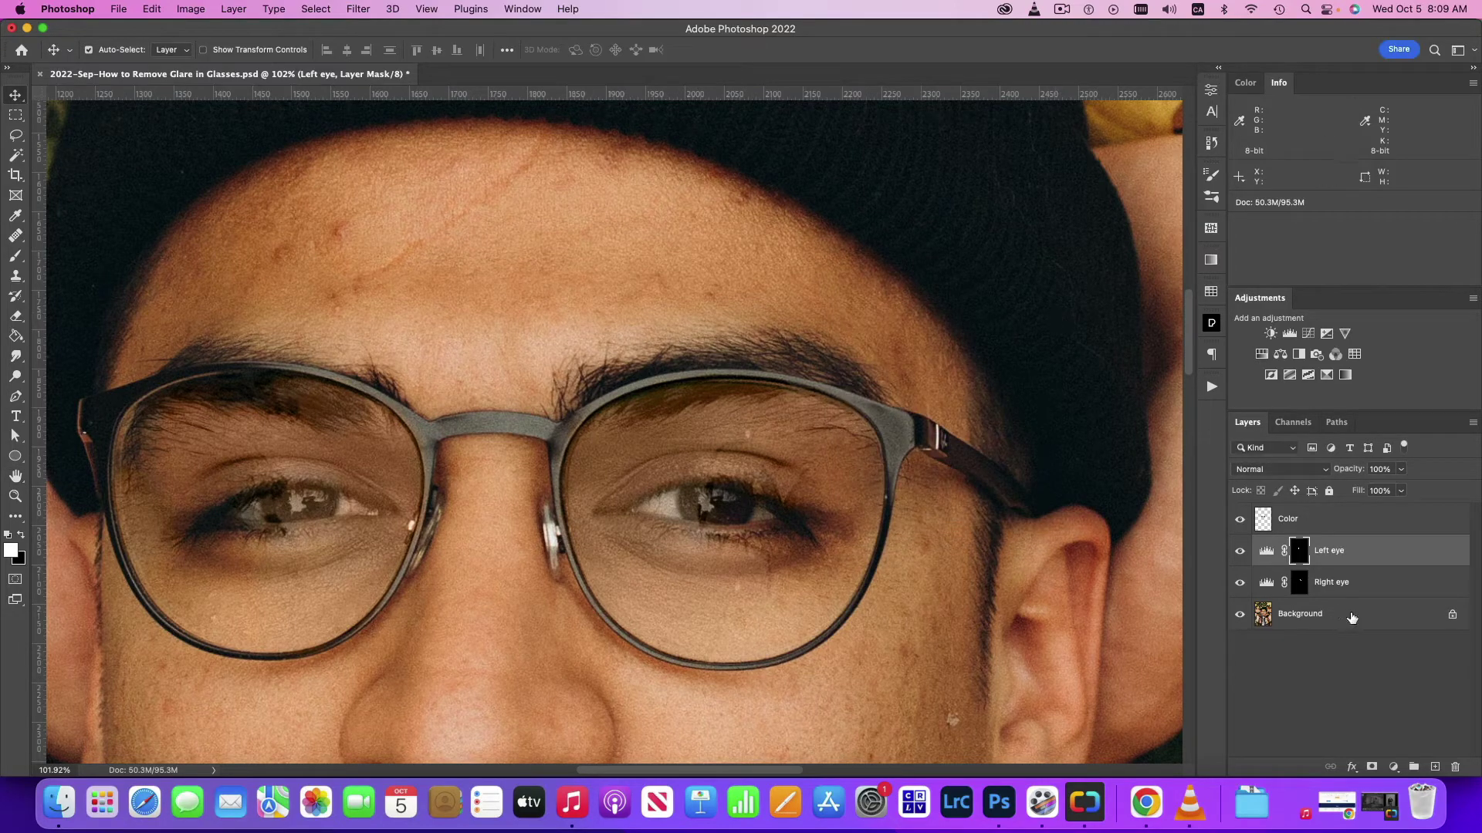
Repeat the same Gaussian Blur on the Right eye layer's mask.
{"action": "left_click", "coordinate": [1296, 580]}
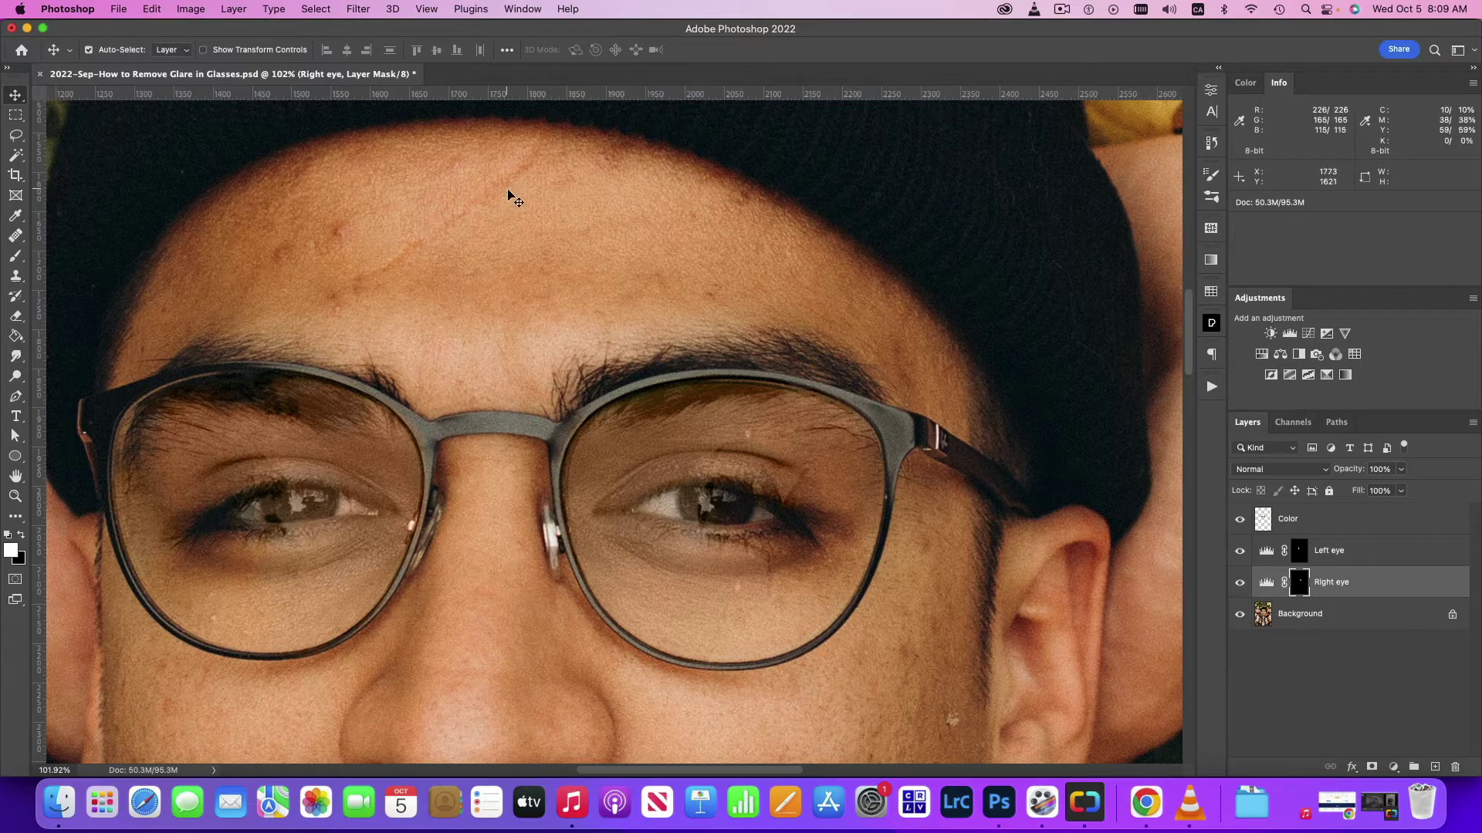
{"action": "left_click", "coordinate": [360, 9]}
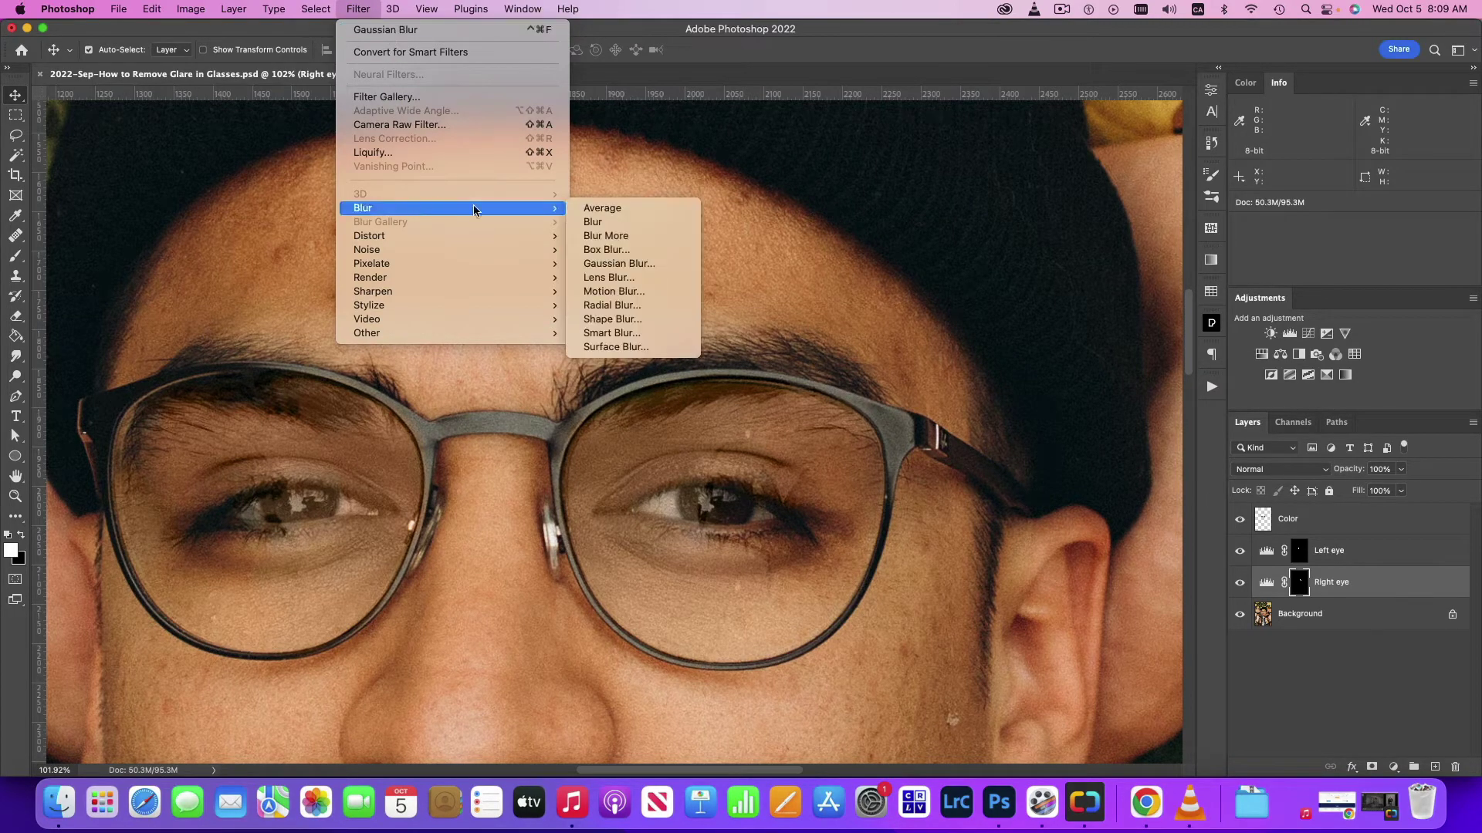
{"action": "left_click", "coordinate": [391, 30]}
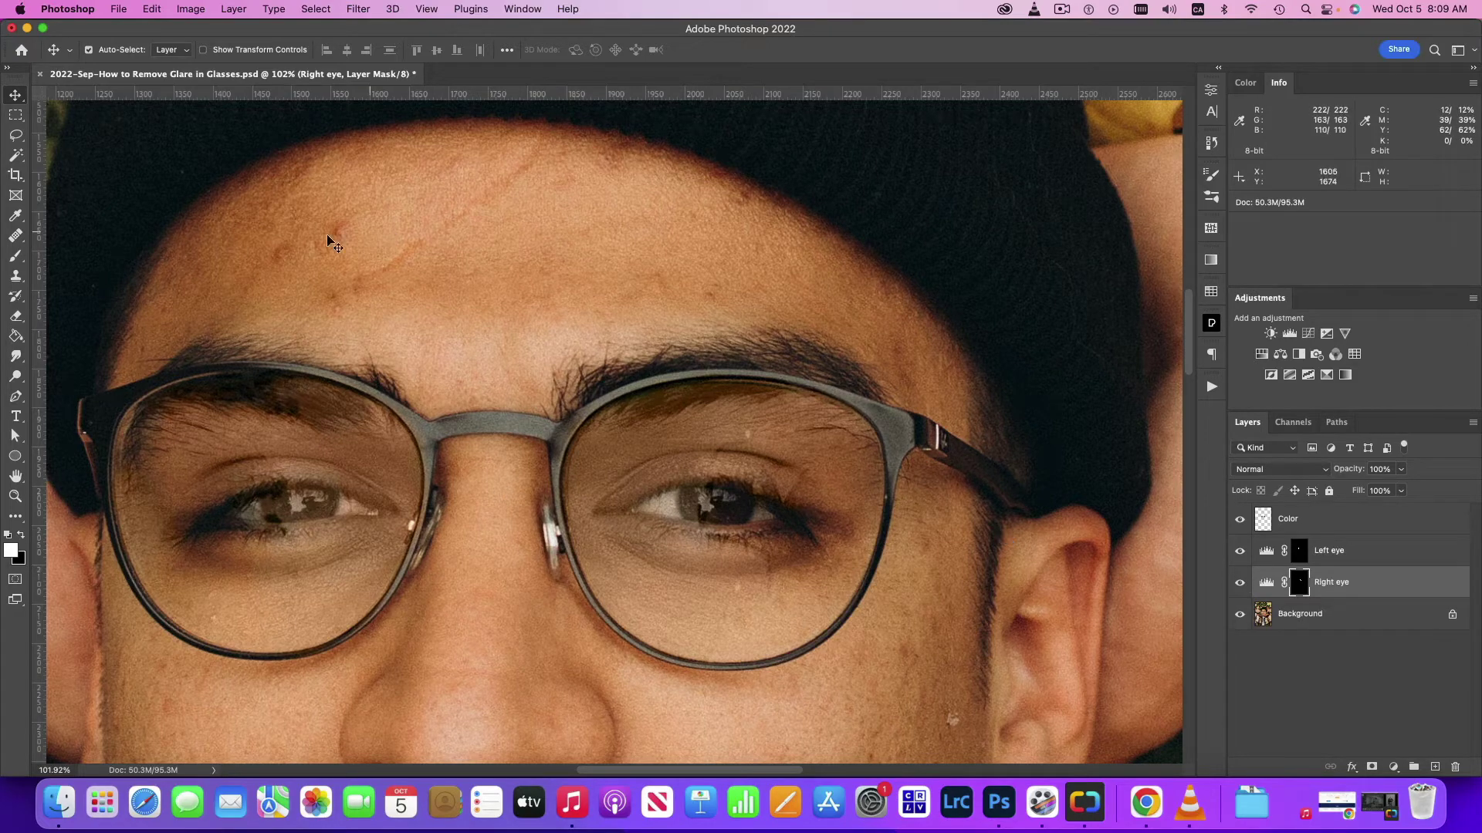
Select the regular Healing Brush and add an empty Layer 1 above the Color layer.
{"action": "left_click", "coordinate": [22, 240]}
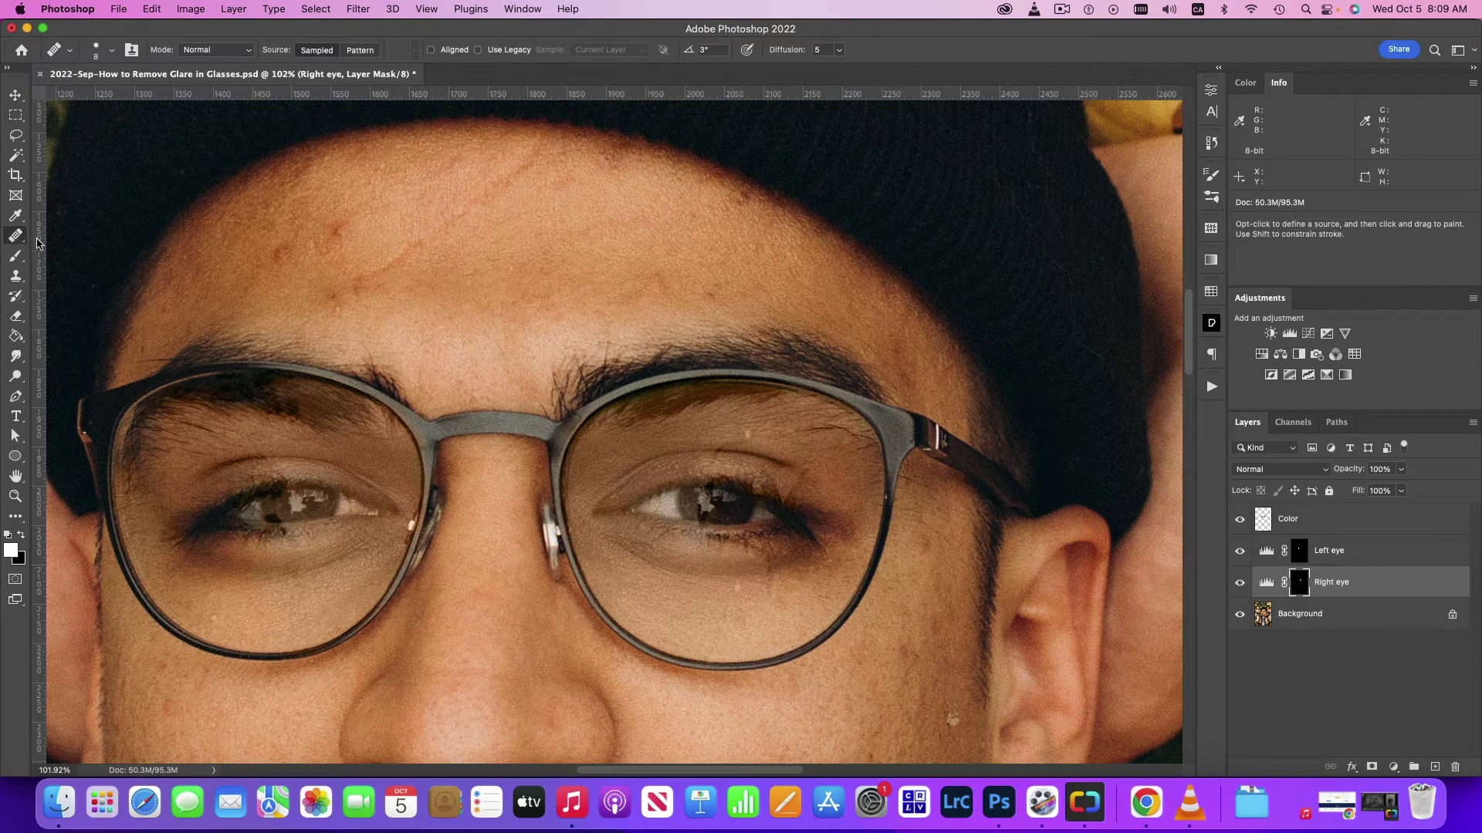
{"action": "right_click", "coordinate": [23, 243]}
{"action": "left_click", "coordinate": [94, 232]}
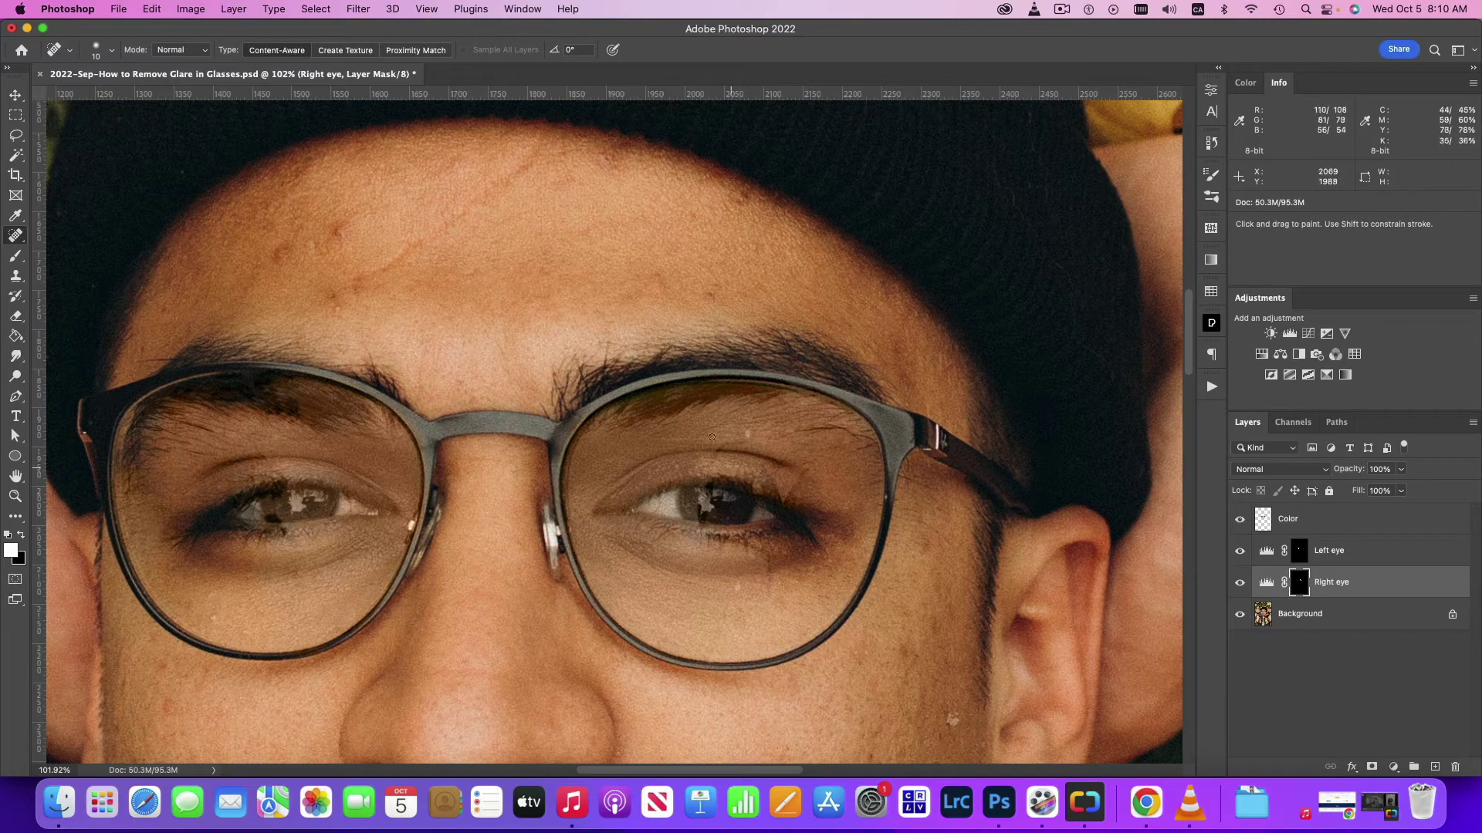
{"action": "right_click", "coordinate": [16, 237]}
{"action": "left_click", "coordinate": [110, 251]}
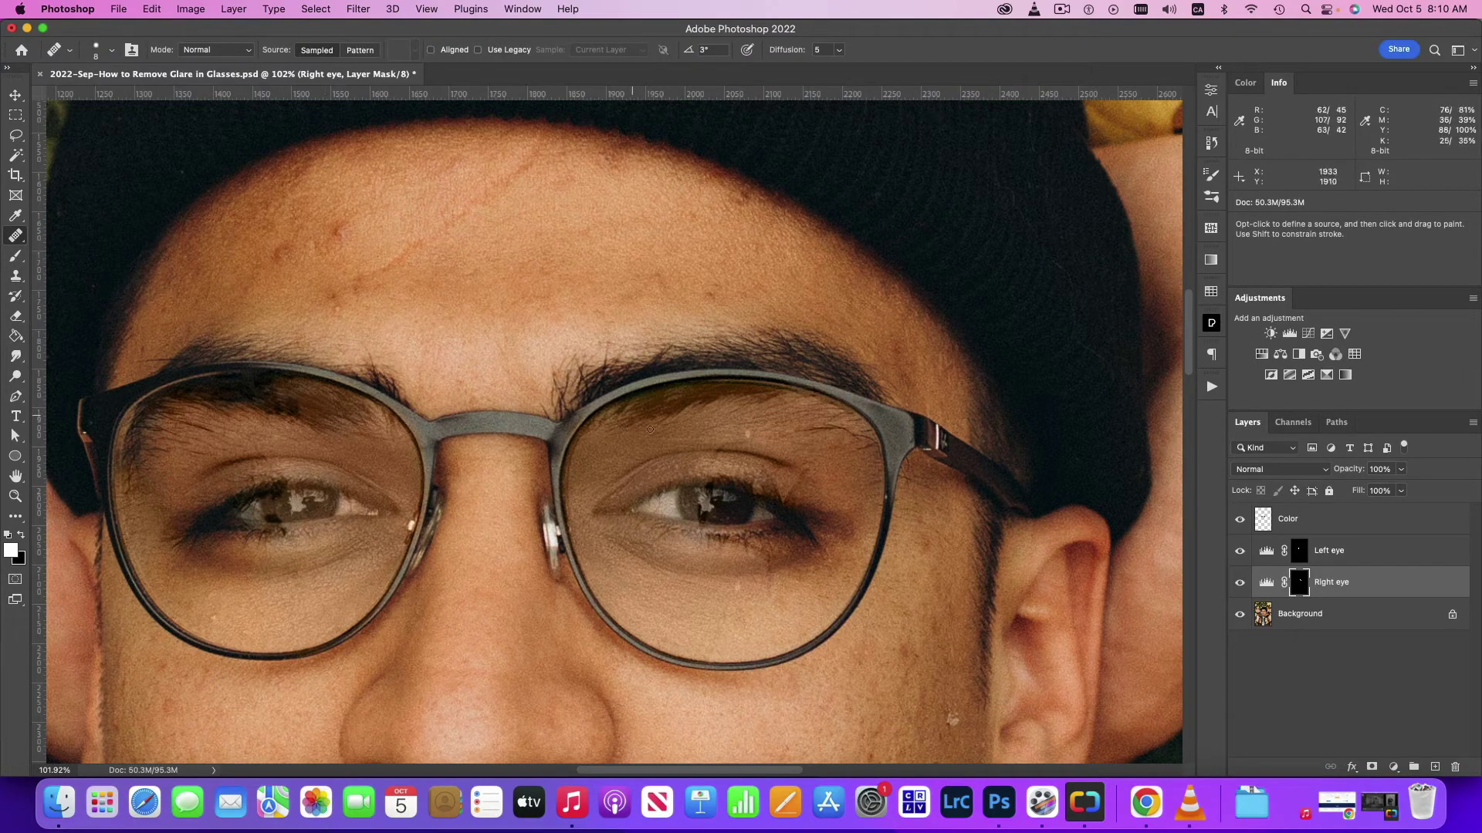
{"action": "left_click", "coordinate": [1355, 522]}
{"action": "left_click", "coordinate": [1435, 767]}
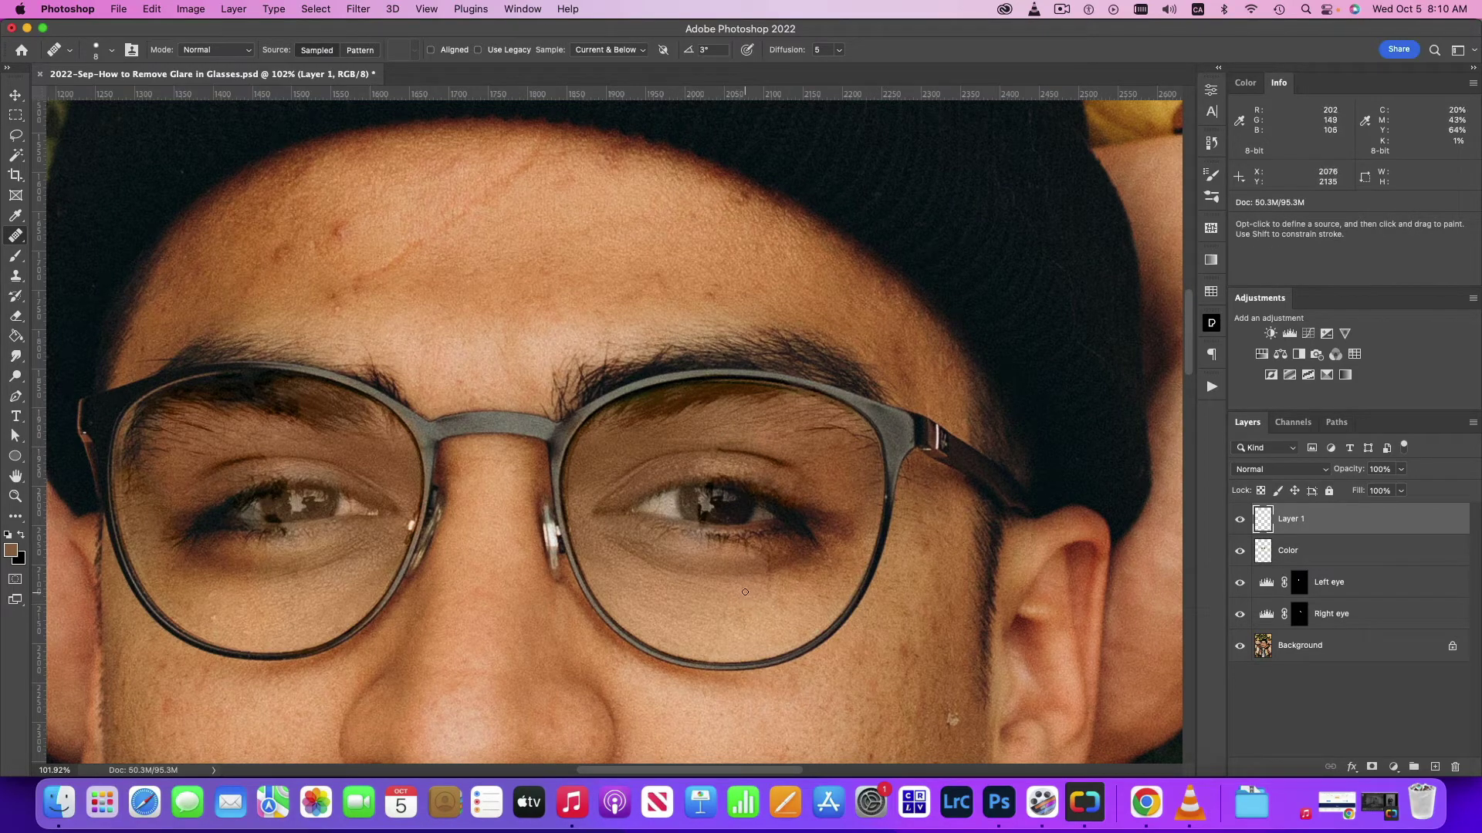
{"action": "left_click", "coordinate": [745, 591], "text": "alt"}
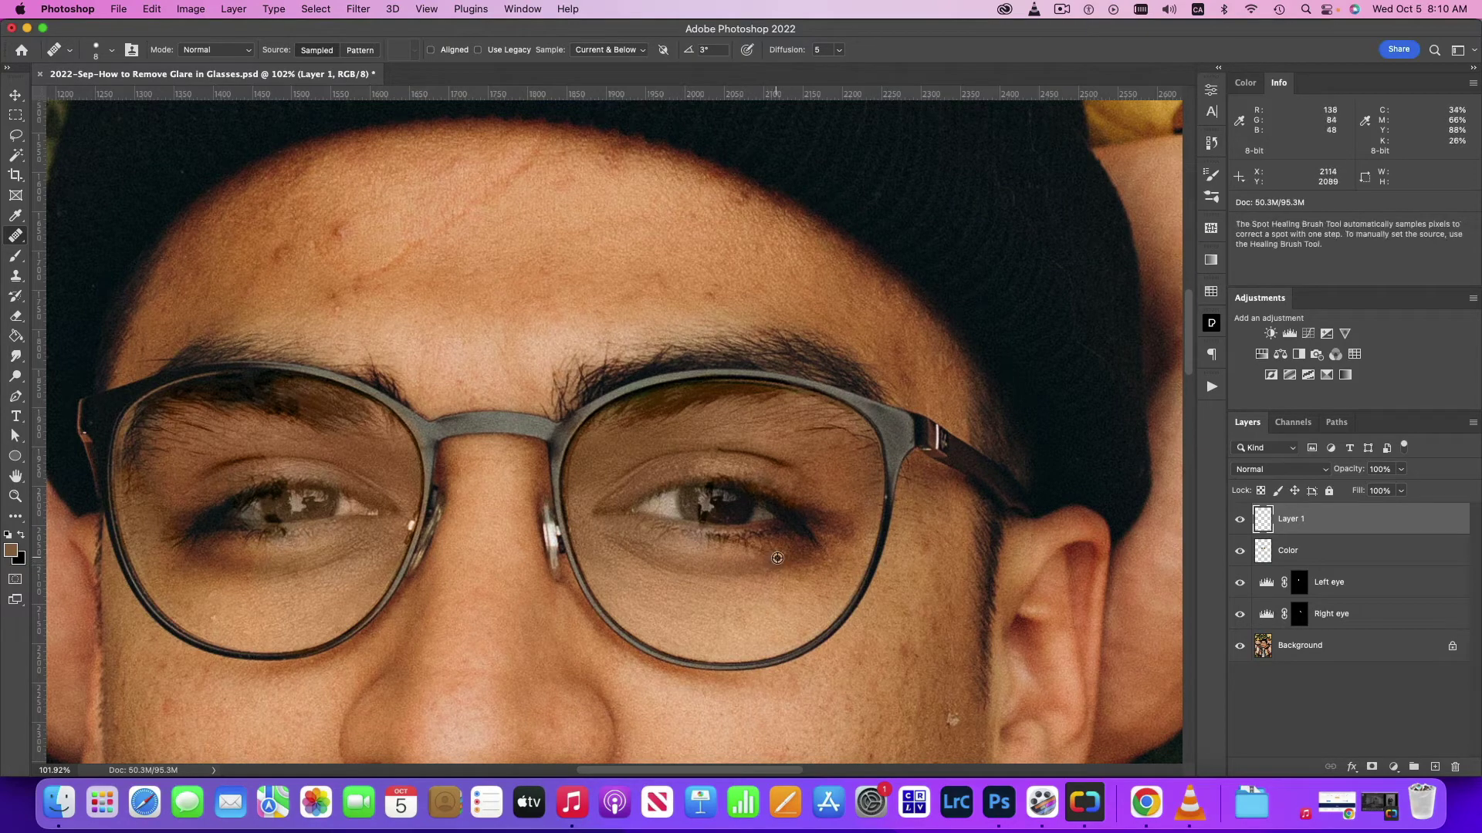
{"action": "key", "text": "alt"}
{"action": "left_click", "coordinate": [741, 544], "text": "alt"}
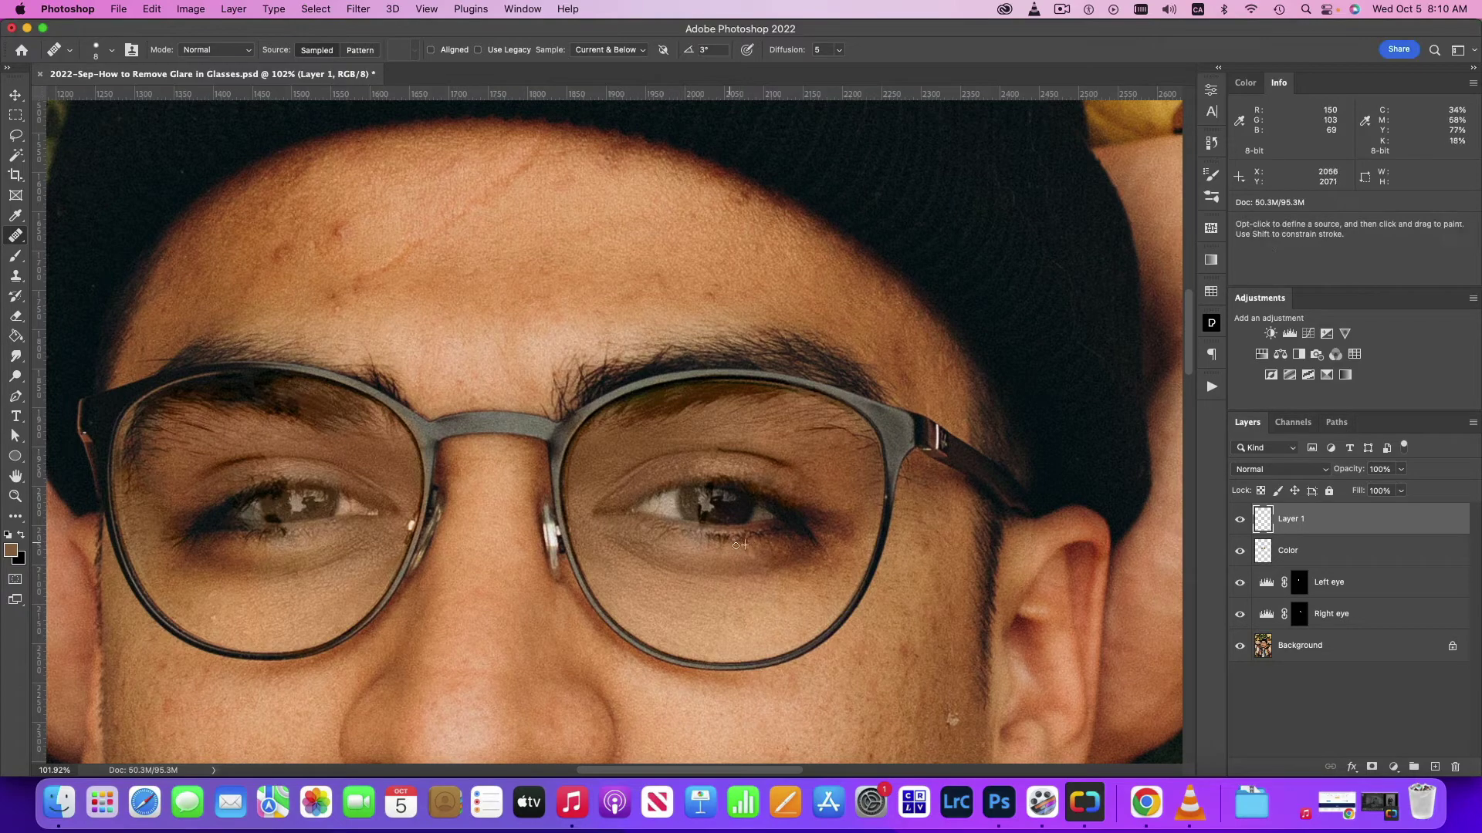
{"action": "left_click", "coordinate": [1240, 551]}
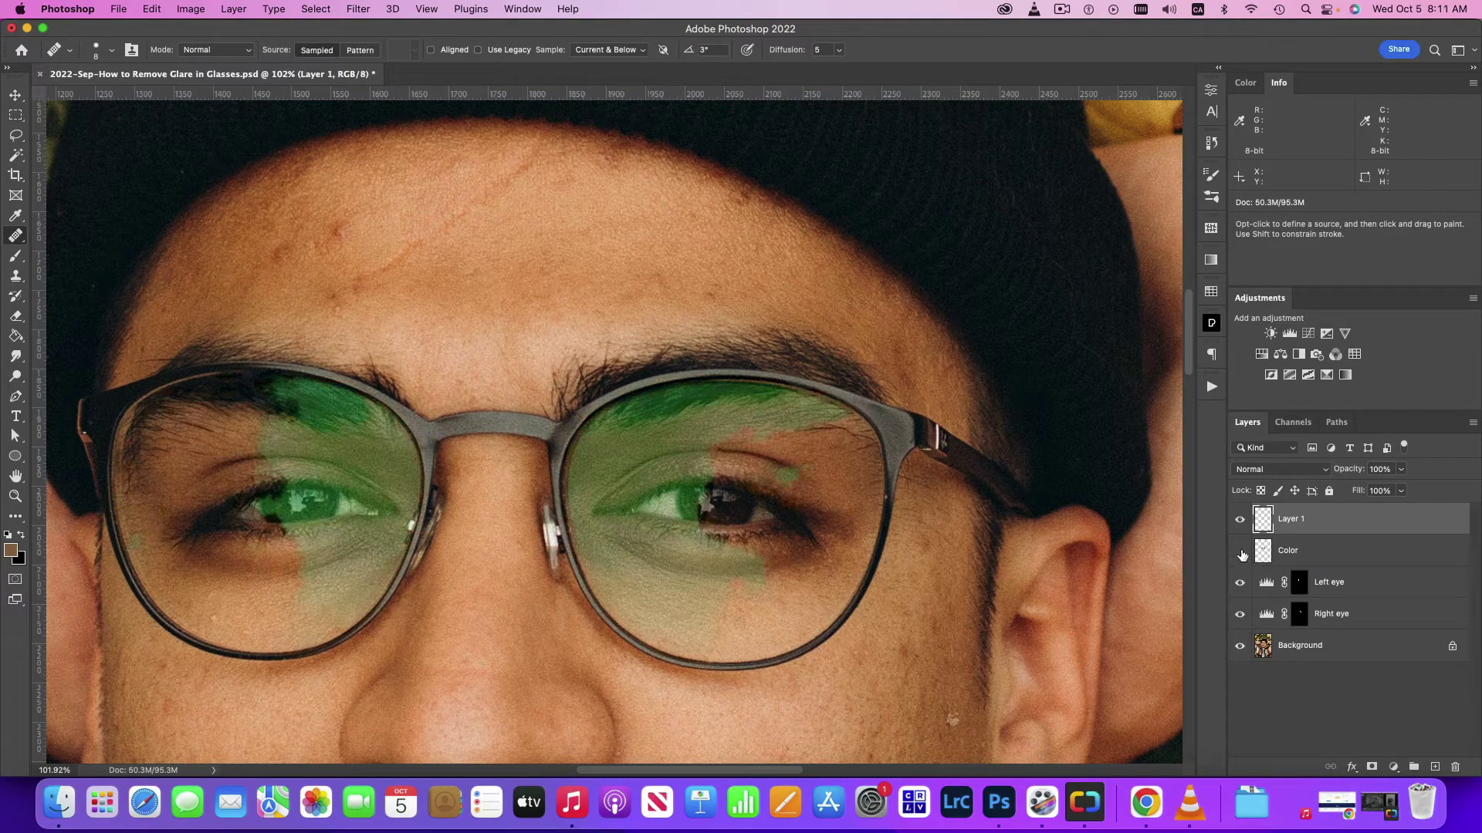
{"action": "left_click", "coordinate": [1240, 552]}
{"action": "left_click", "coordinate": [1240, 552]}
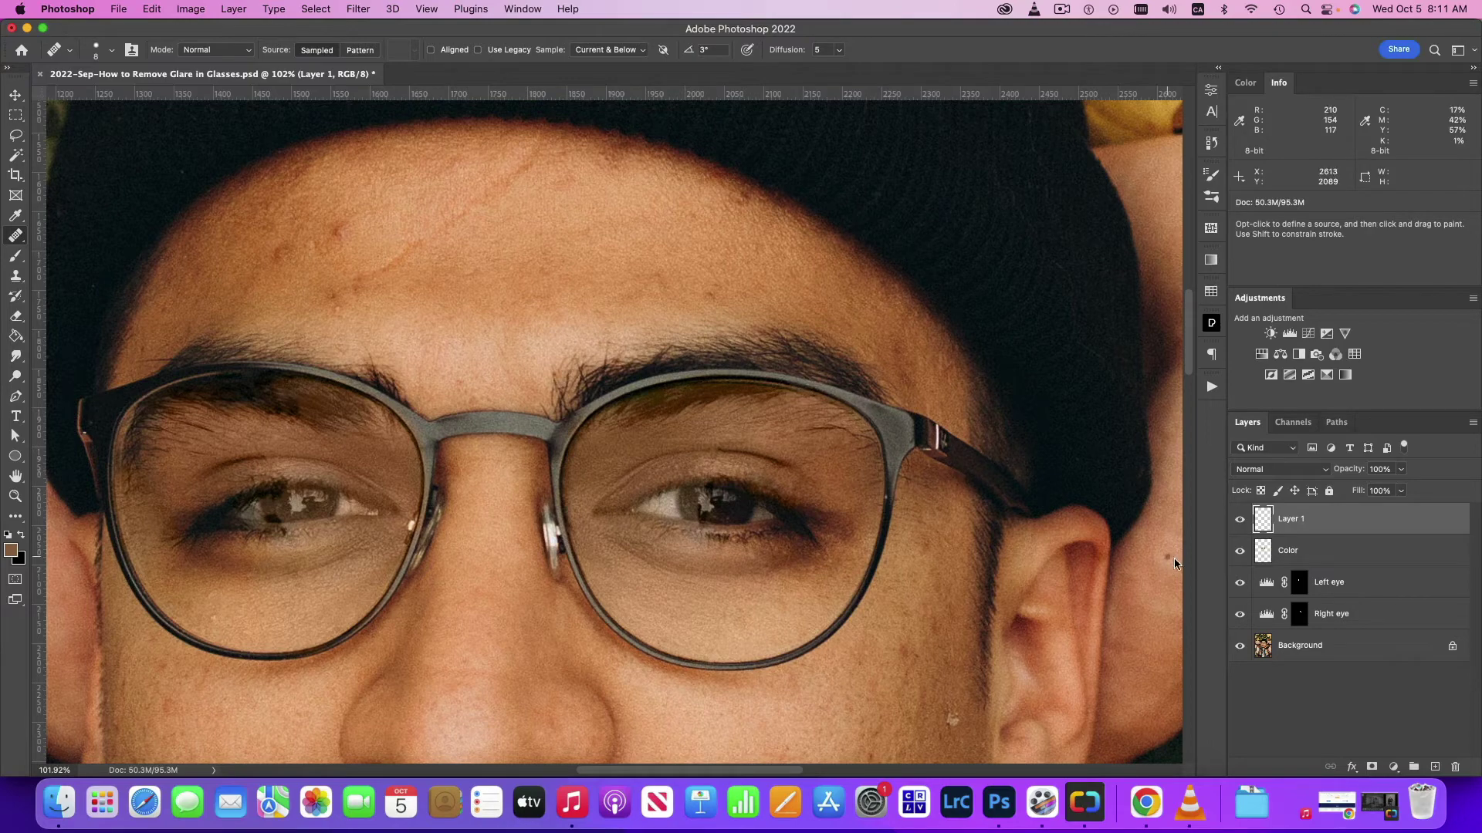
{"action": "left_click", "coordinate": [1240, 553]}
{"action": "left_click", "coordinate": [1241, 555]}
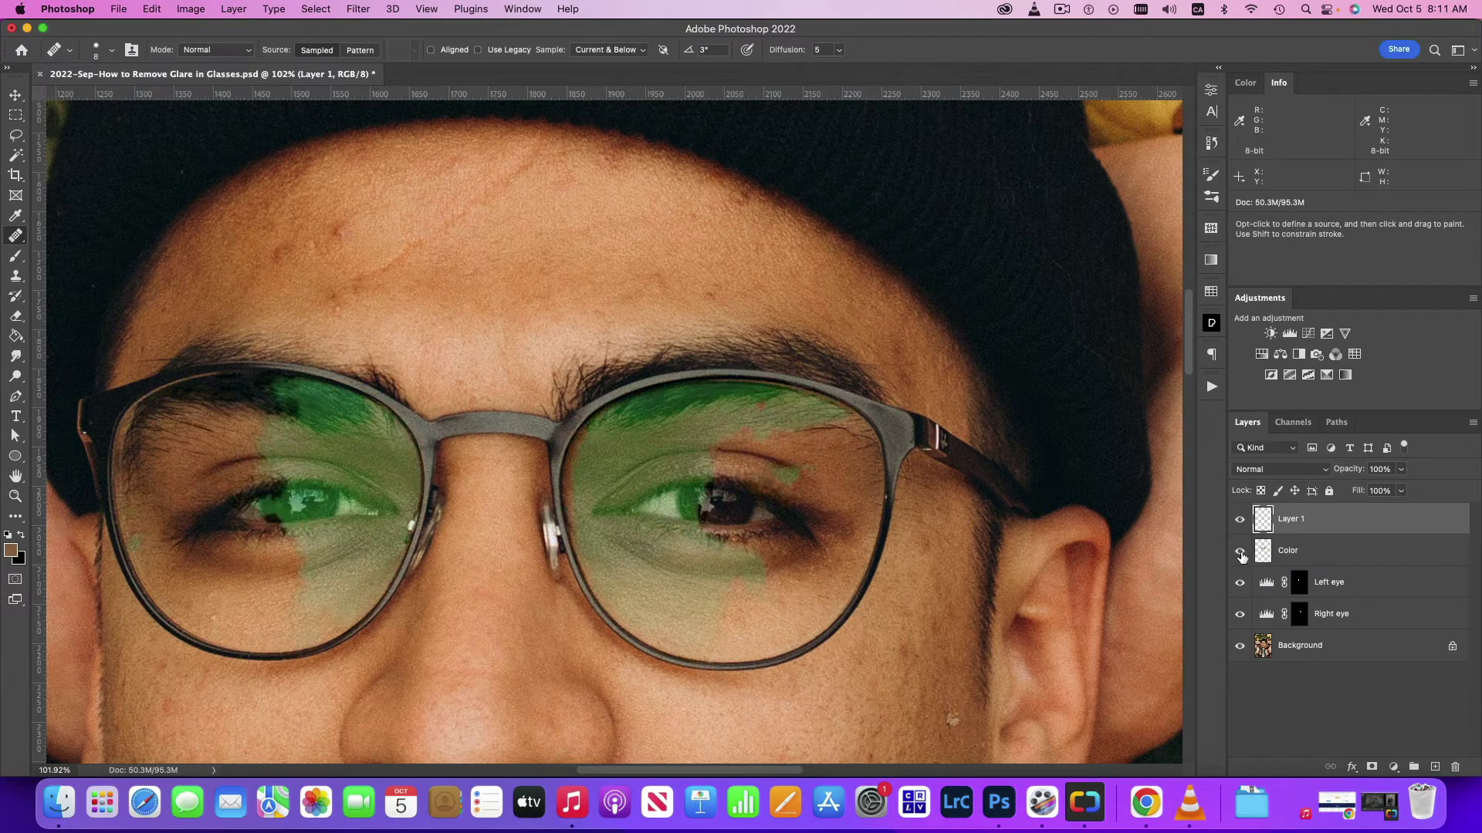
{"action": "left_click", "coordinate": [1241, 557]}
{"action": "left_click", "coordinate": [1243, 559]}
{"action": "left_click", "coordinate": [1243, 559]}
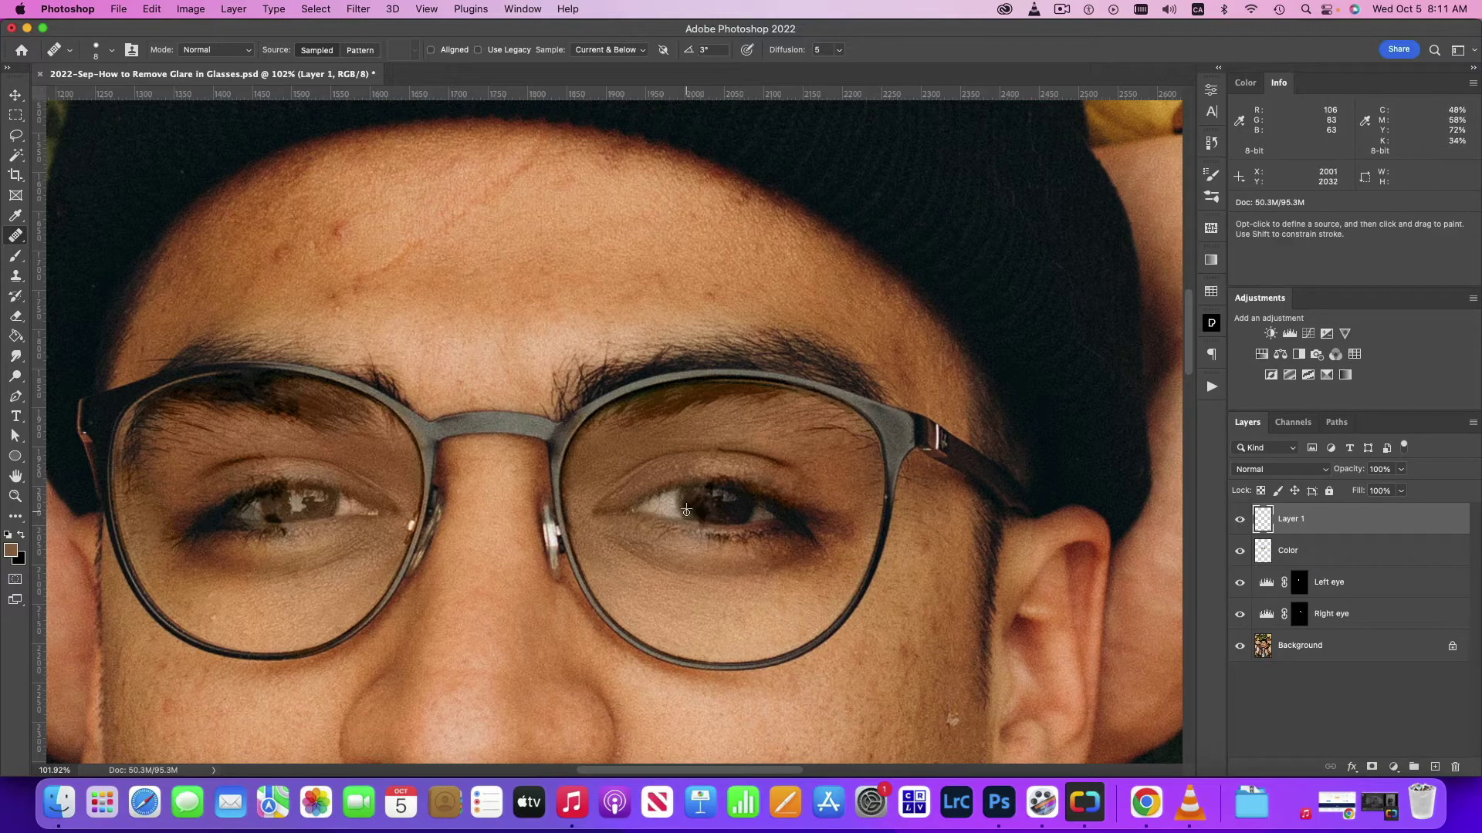
Heal the remaining glare spots on the right-side lens, briefly trying a smaller Eraser.
{"action": "left_click", "coordinate": [705, 527], "text": "alt"}
{"action": "left_click_drag", "start_coordinate": [787, 576], "coordinate": [786, 580]}
{"action": "left_click", "coordinate": [795, 430]}
{"action": "left_click", "coordinate": [797, 582]}
{"action": "key", "text": "e"}
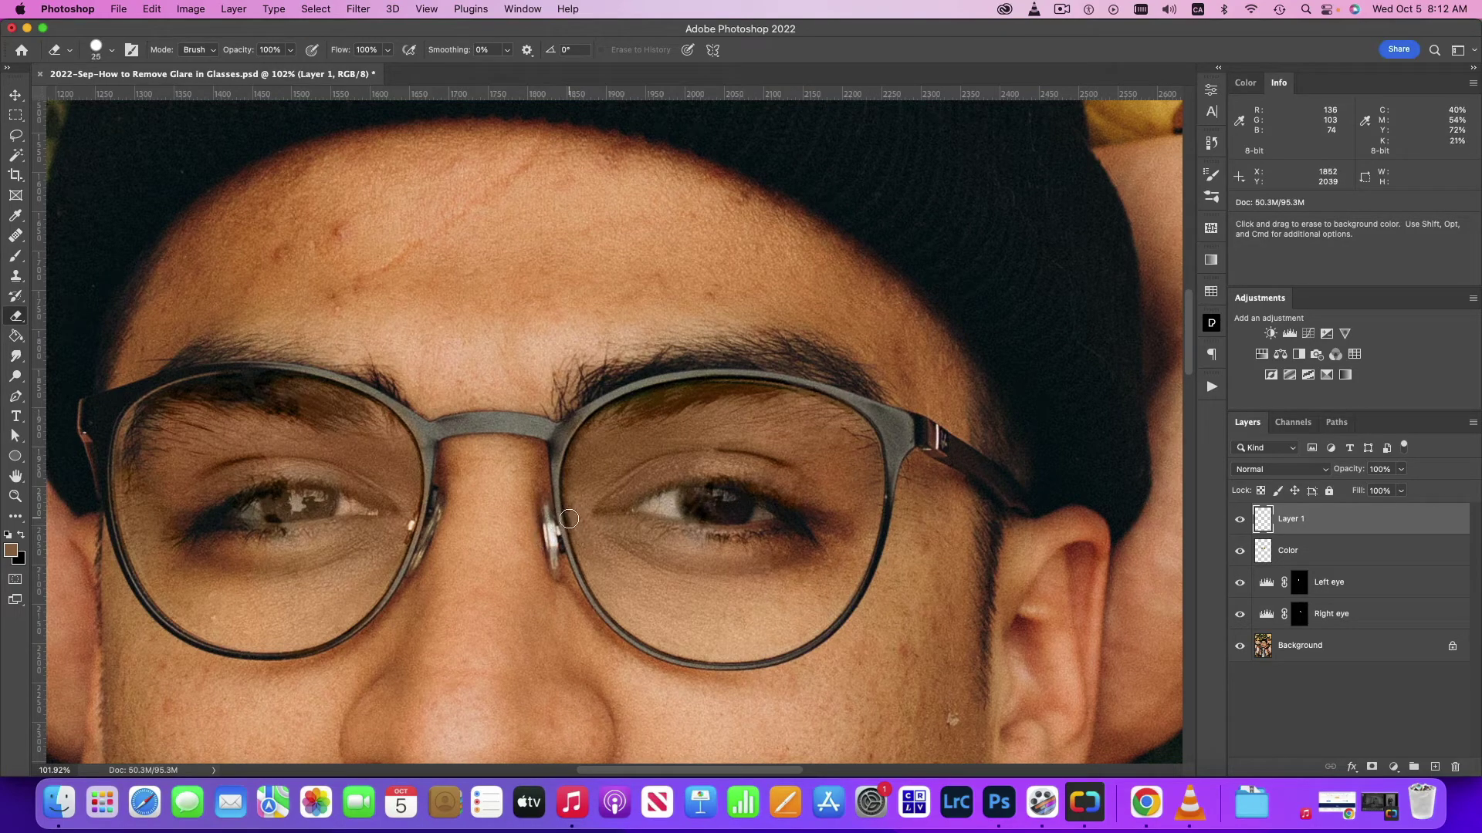
{"action": "key", "text": "bracketleft"}
{"action": "key", "text": "bracketleft"}
{"action": "key", "text": "bracketleft"}
{"action": "key", "text": "j"}
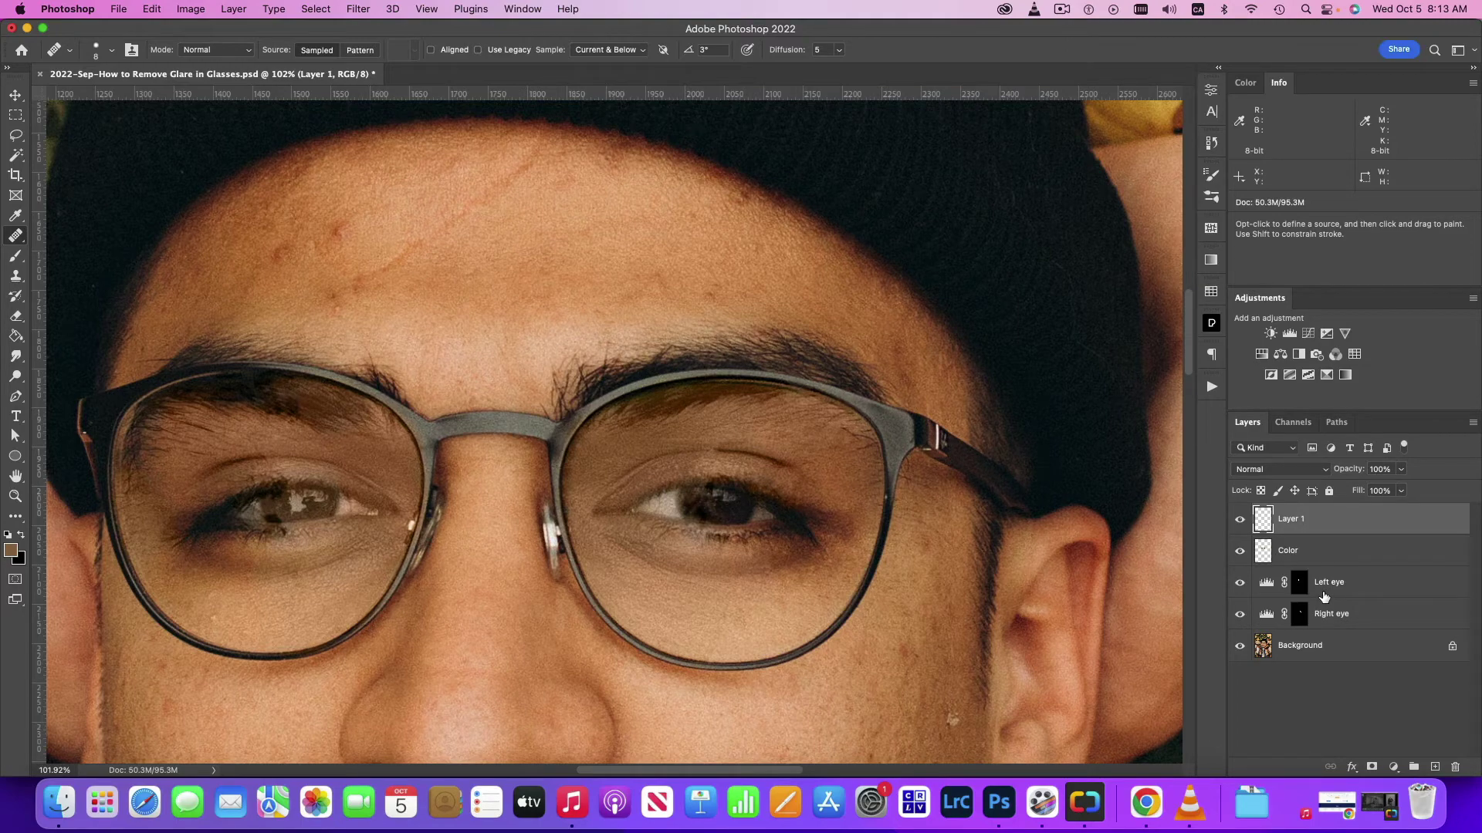
Rename Layer 1 to 'Clean up', then make the Color layer active again.
{"action": "double_click", "coordinate": [1266, 584]}
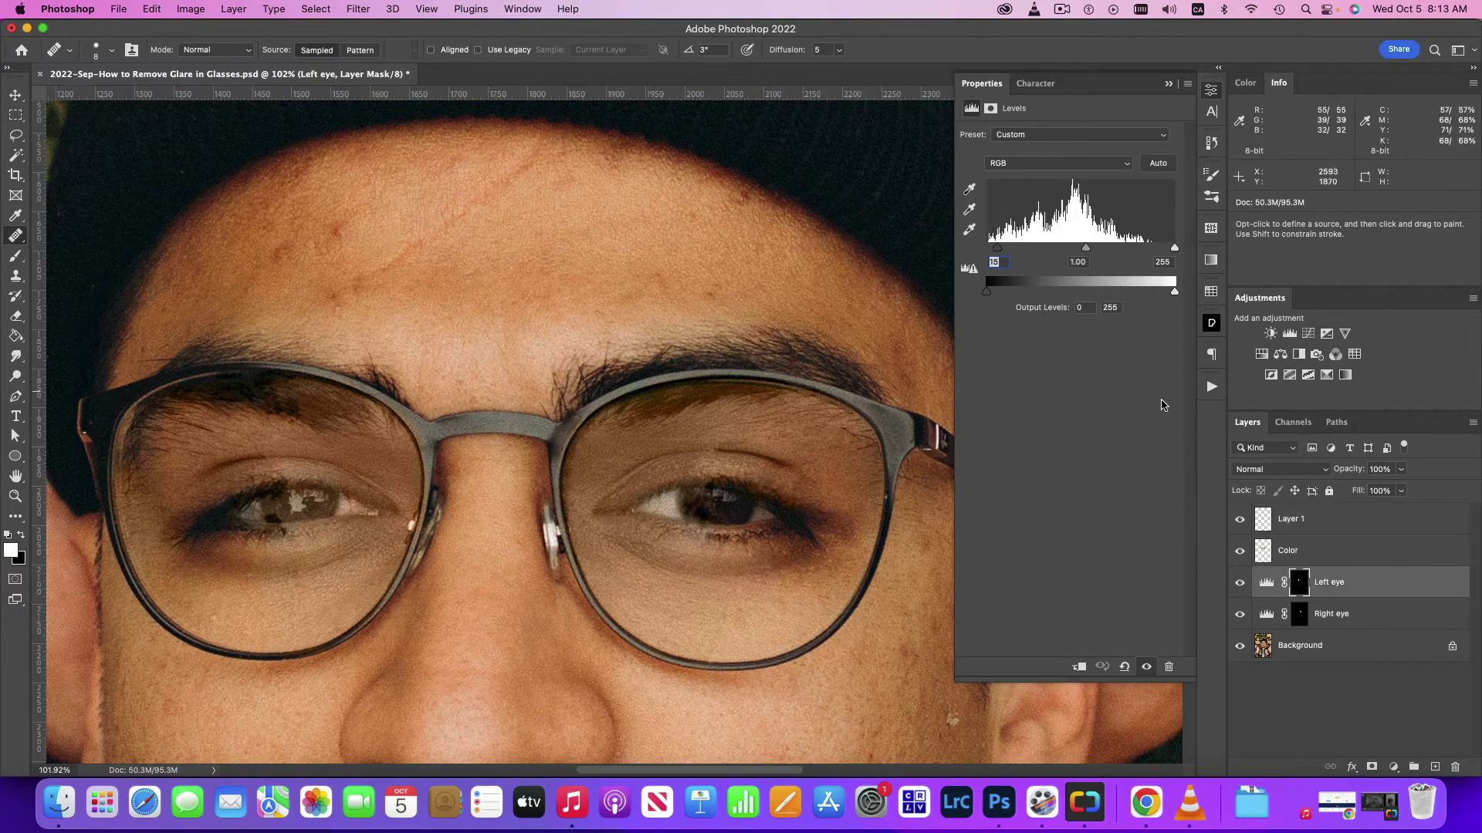
{"action": "left_click", "coordinate": [1166, 85]}
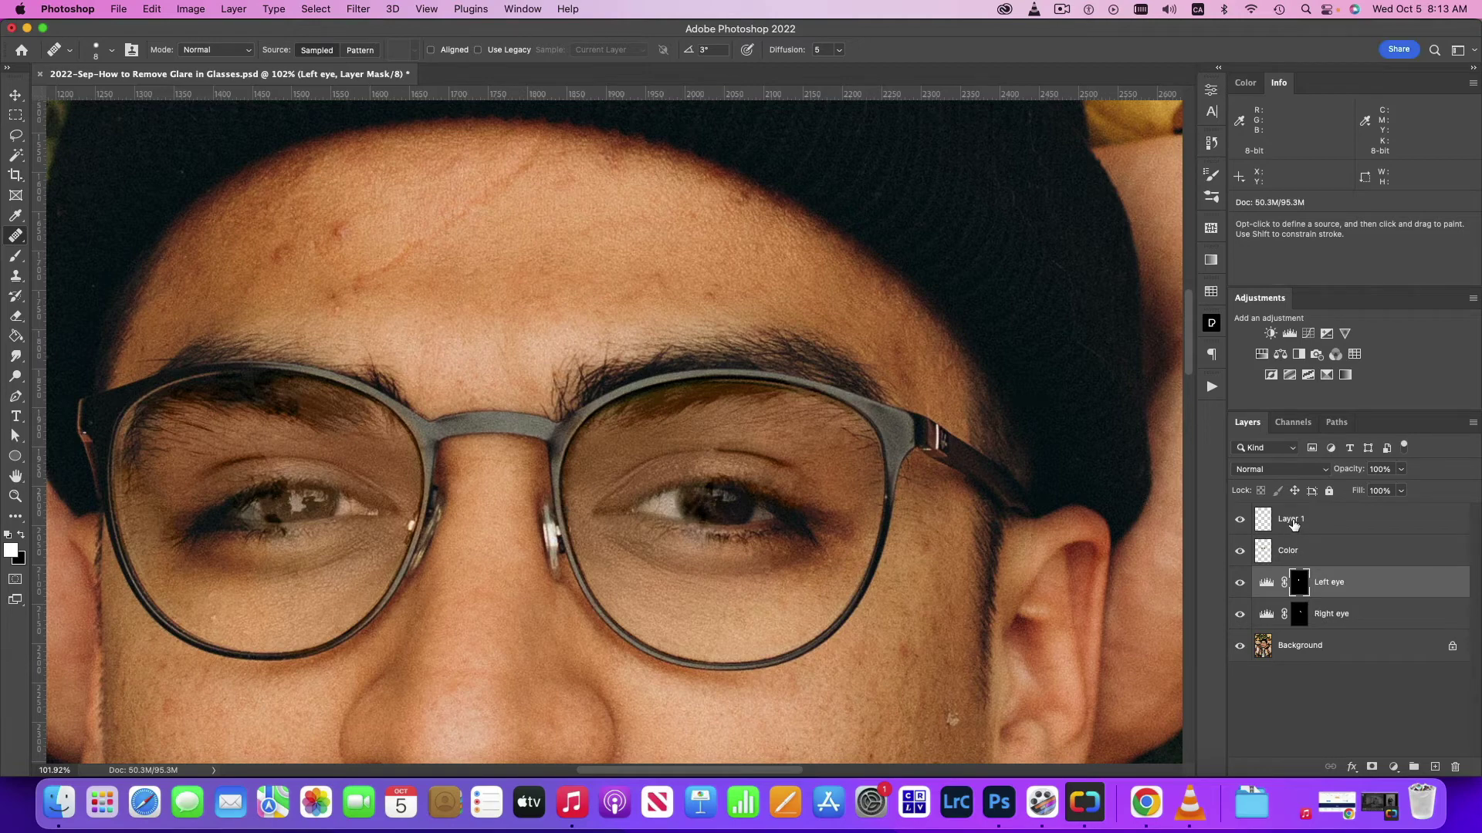
{"action": "double_click", "coordinate": [1294, 521]}
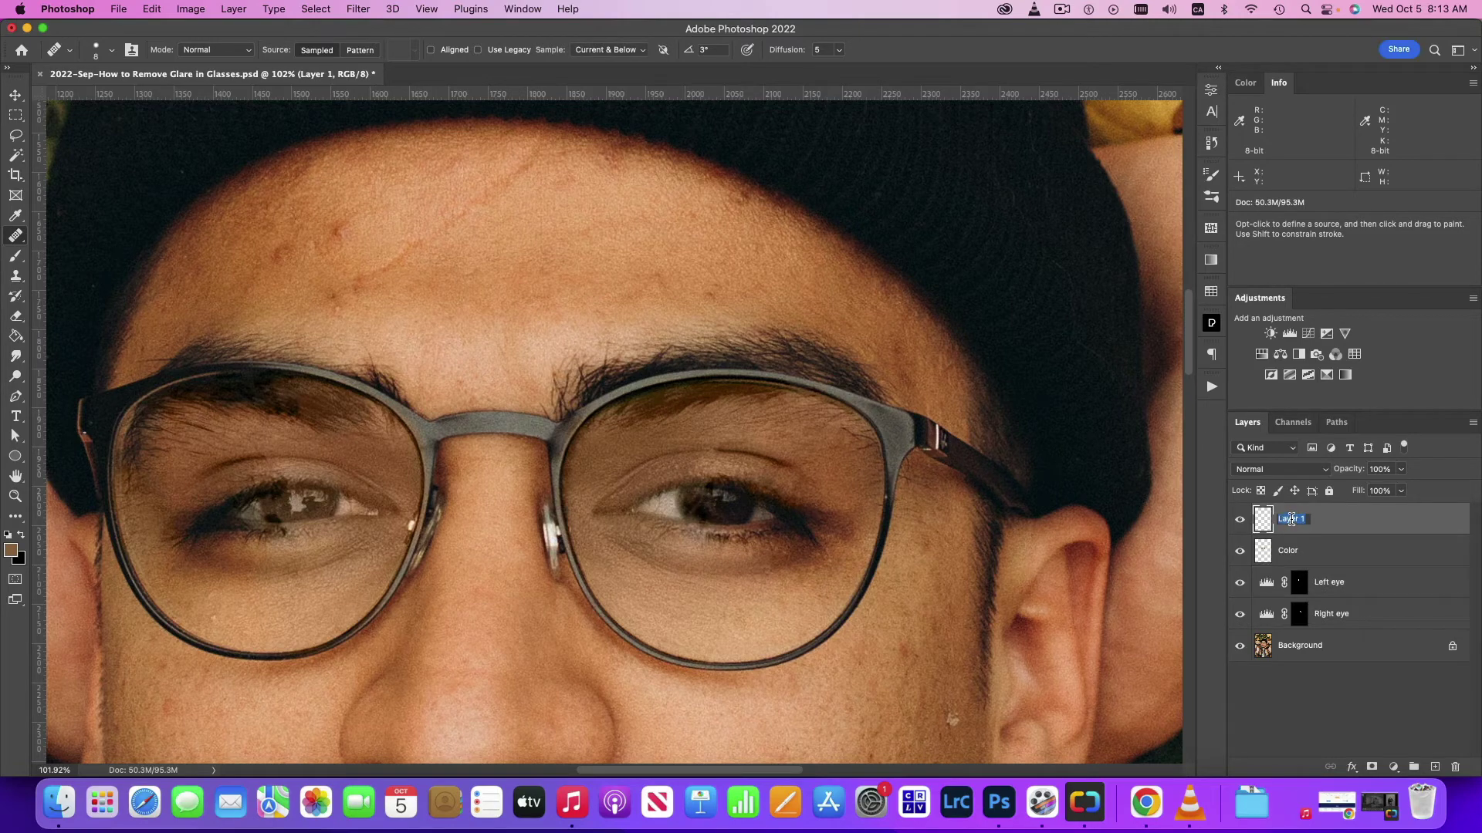
{"action": "type", "text": "Clean"}
{"action": "type", "text": " up"}
{"action": "key", "text": "Return"}
{"action": "left_click", "coordinate": [1295, 551]}
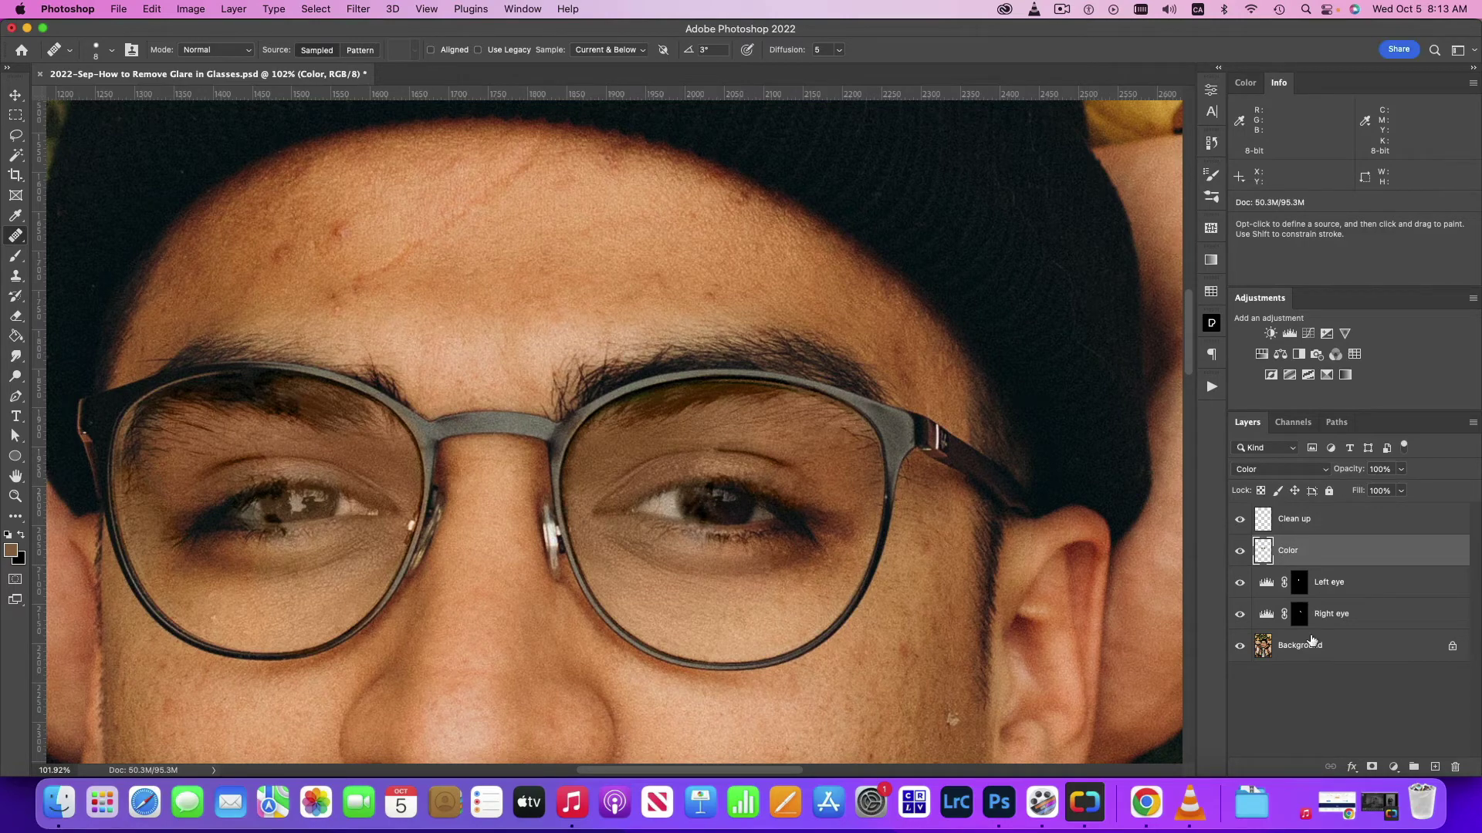
Select the Clean up layer and toggle the Color layer to check the glare.
{"action": "left_click", "coordinate": [1333, 587]}
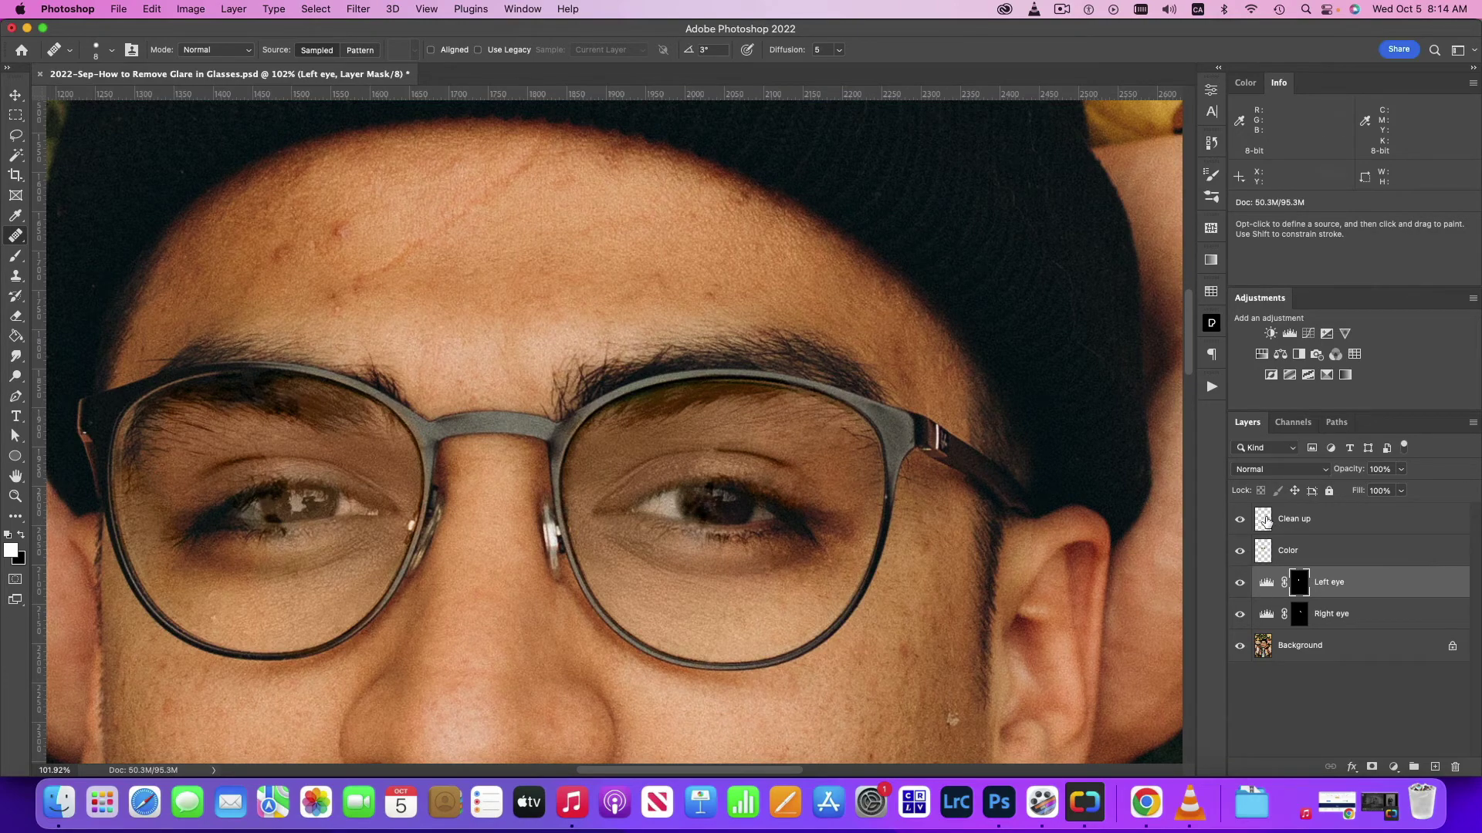
{"action": "left_click", "coordinate": [1266, 522]}
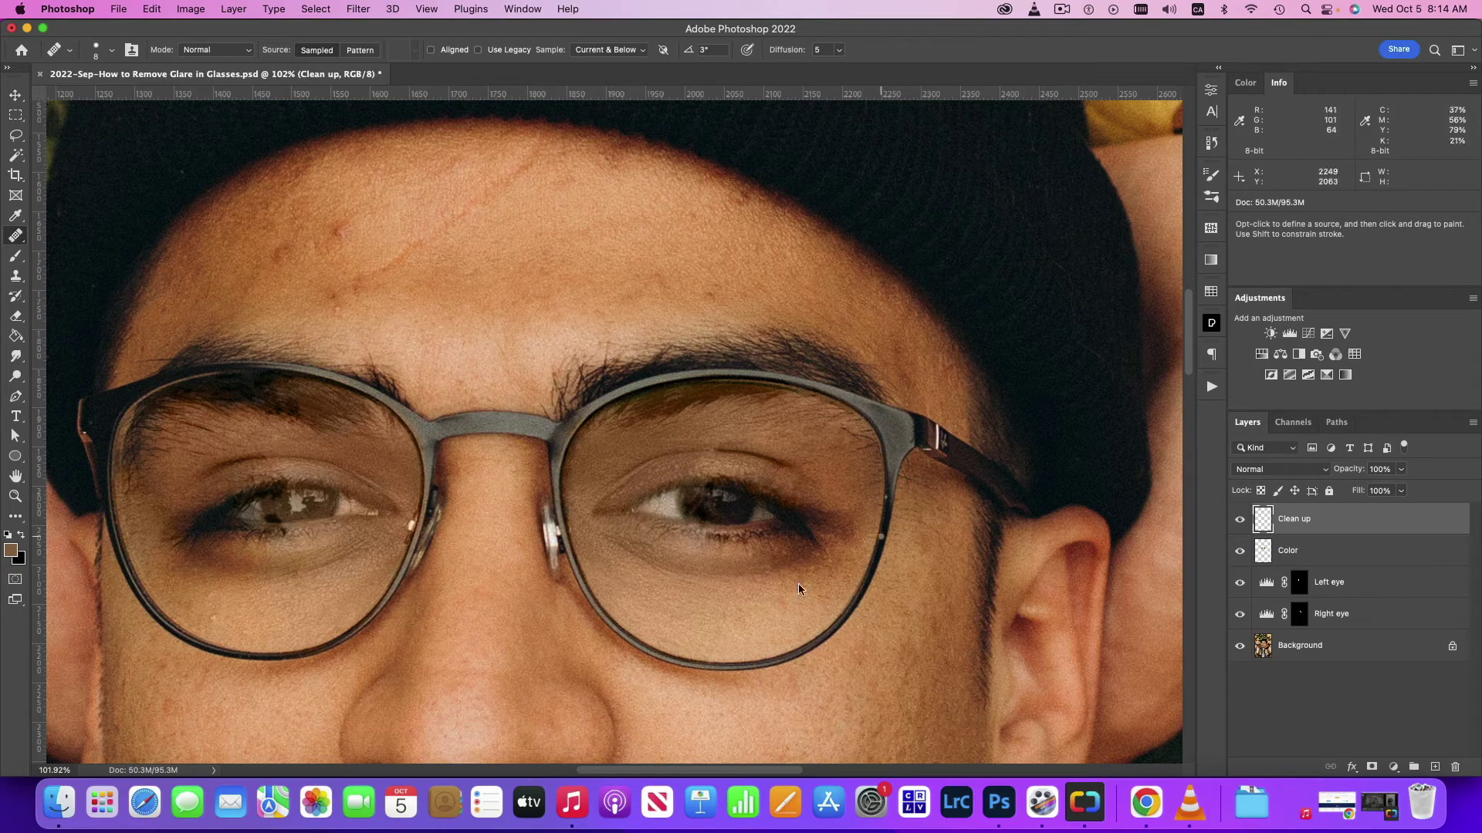
{"action": "left_click", "coordinate": [1241, 551]}
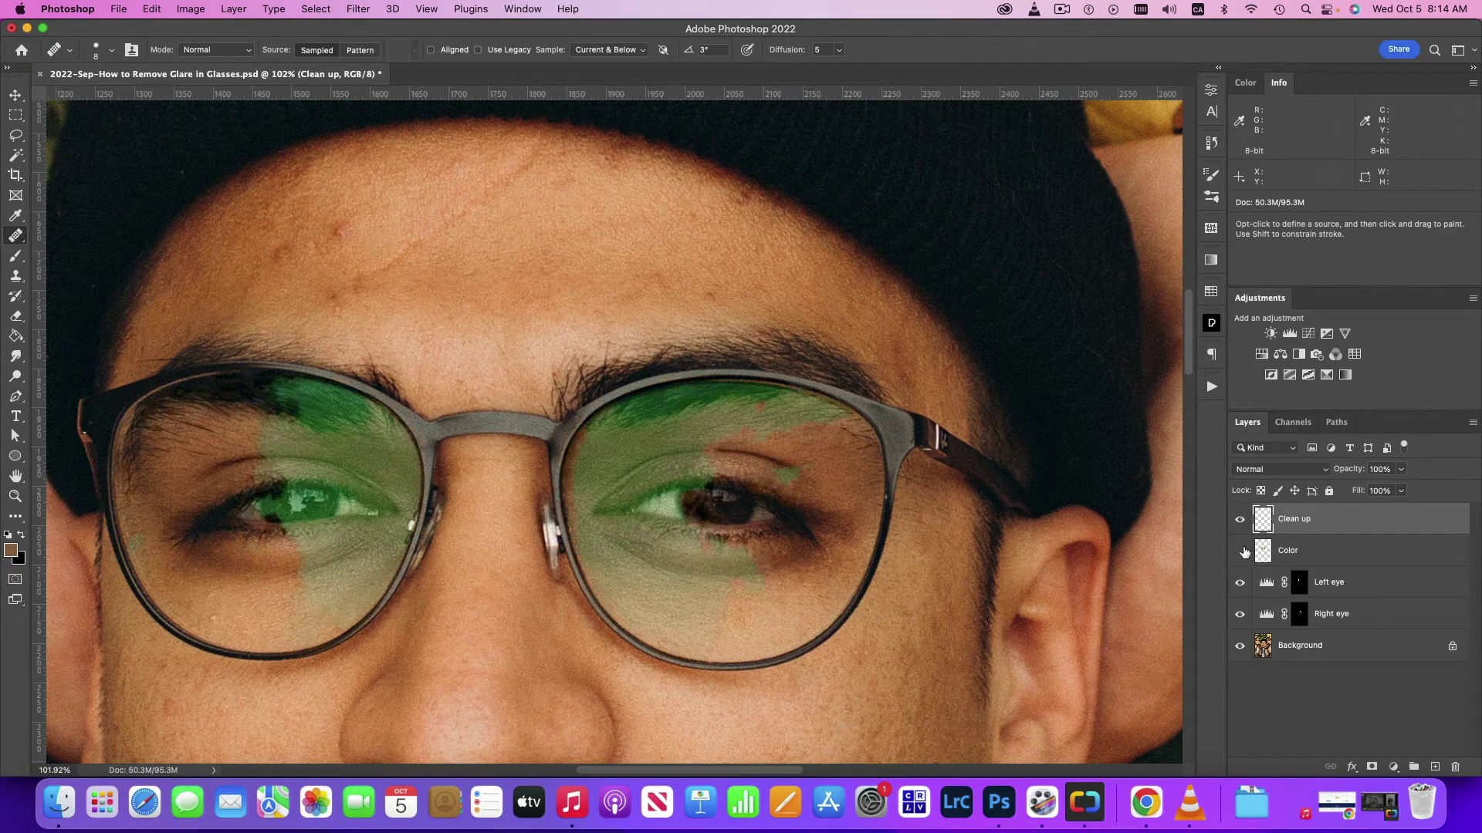
{"action": "left_click", "coordinate": [1241, 551]}
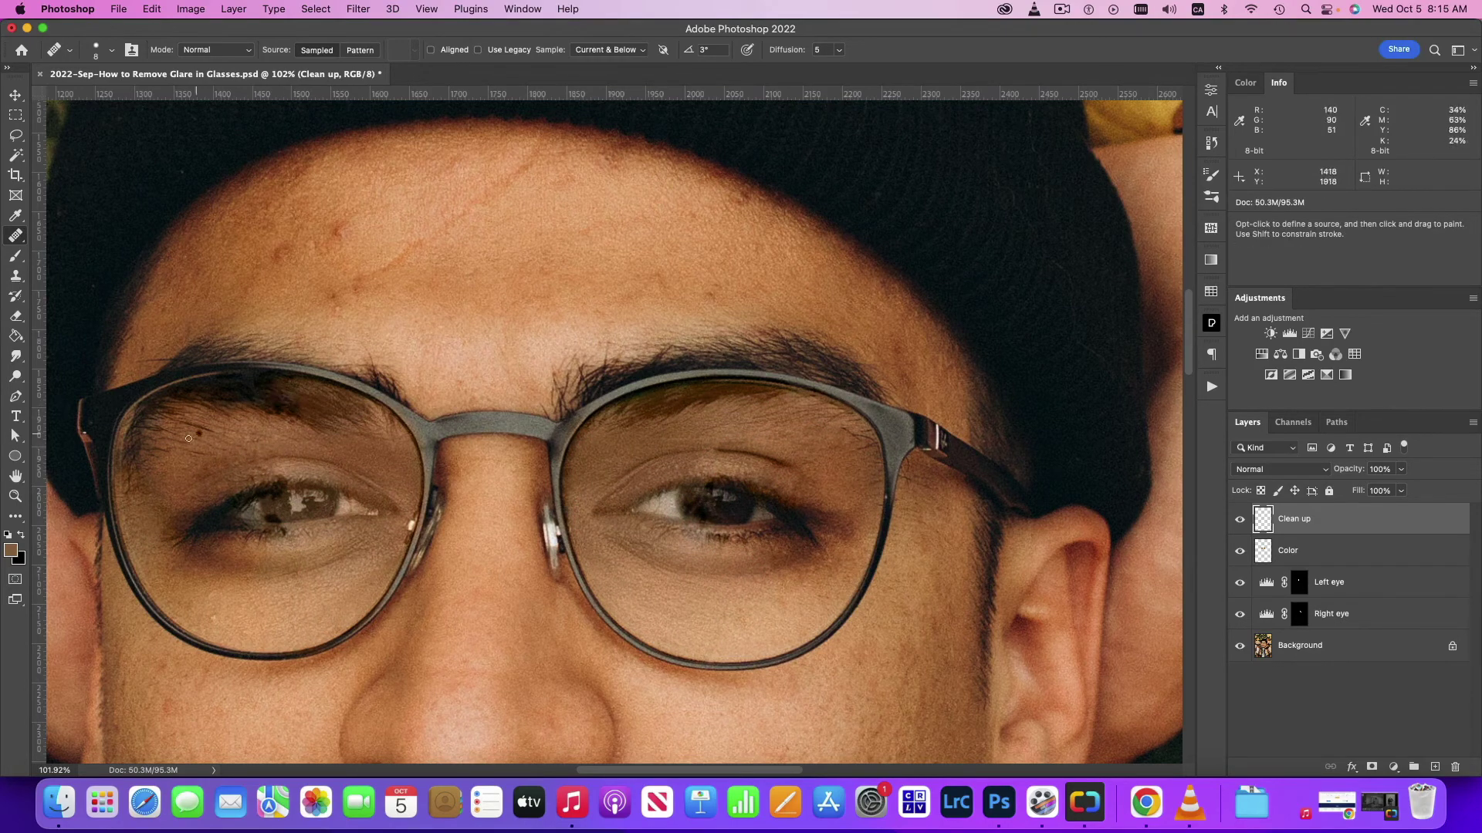
Heal the glare along the lower-left lens rim and on the left pupil.
{"action": "left_click_drag", "start_coordinate": [125, 432], "coordinate": [144, 575]}
{"action": "scroll", "coordinate": [173, 616], "scroll_direction": "up", "scroll_amount": 3}
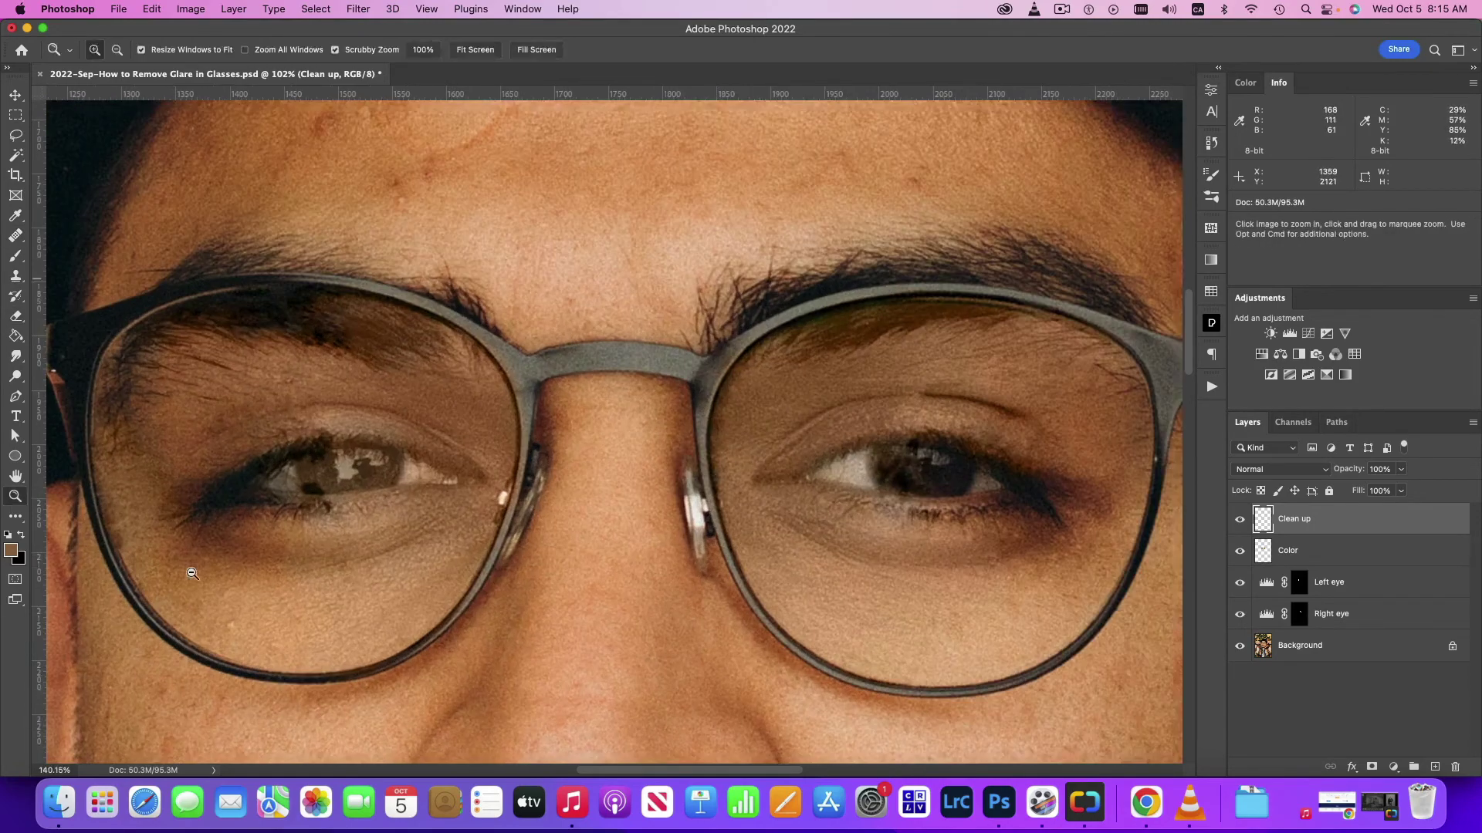
{"action": "left_click_drag", "start_coordinate": [195, 624], "coordinate": [228, 658]}
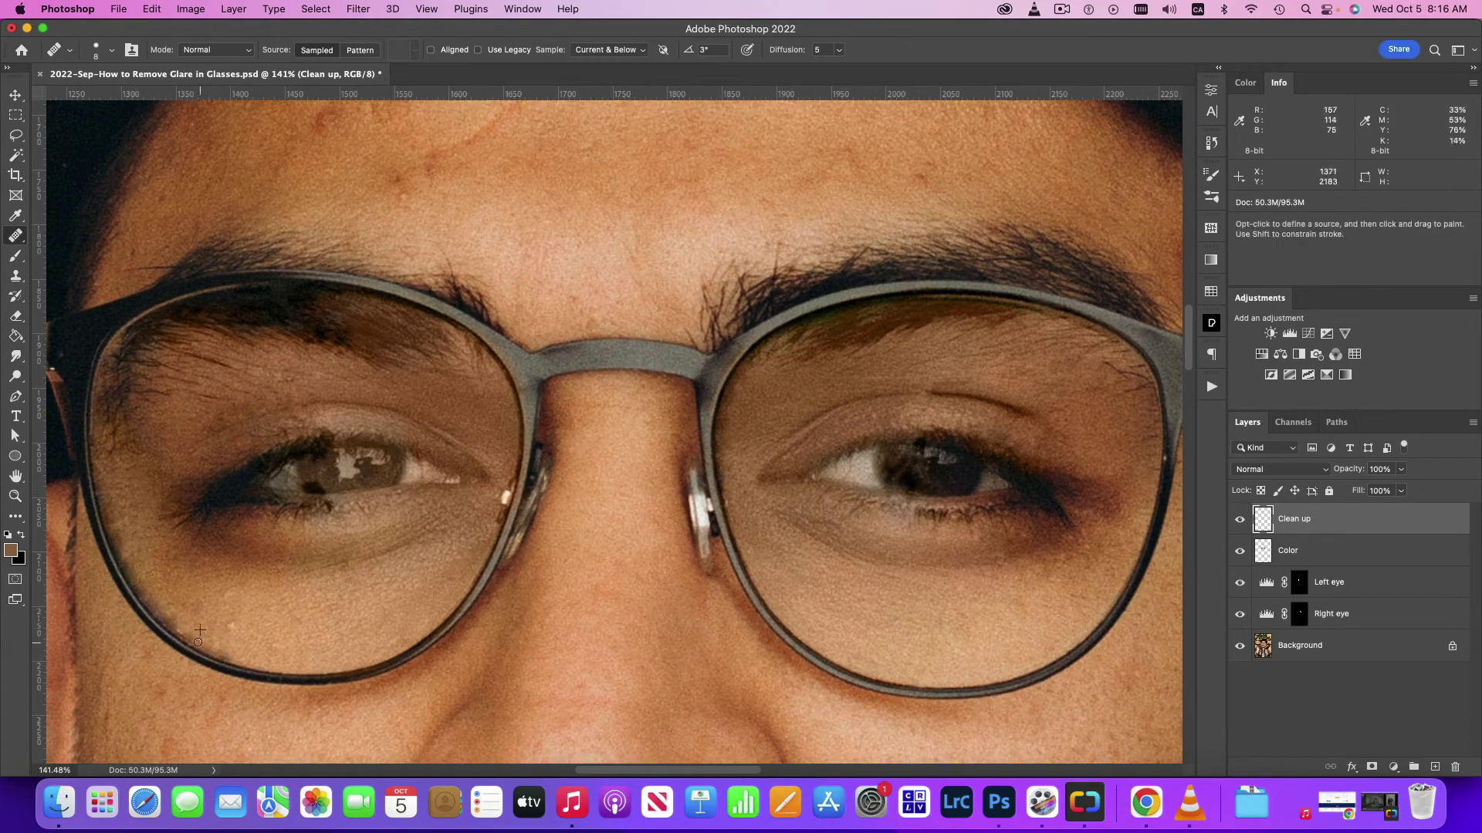
{"action": "left_click_drag", "start_coordinate": [177, 592], "coordinate": [239, 629]}
{"action": "left_click_drag", "start_coordinate": [313, 495], "coordinate": [397, 493]}
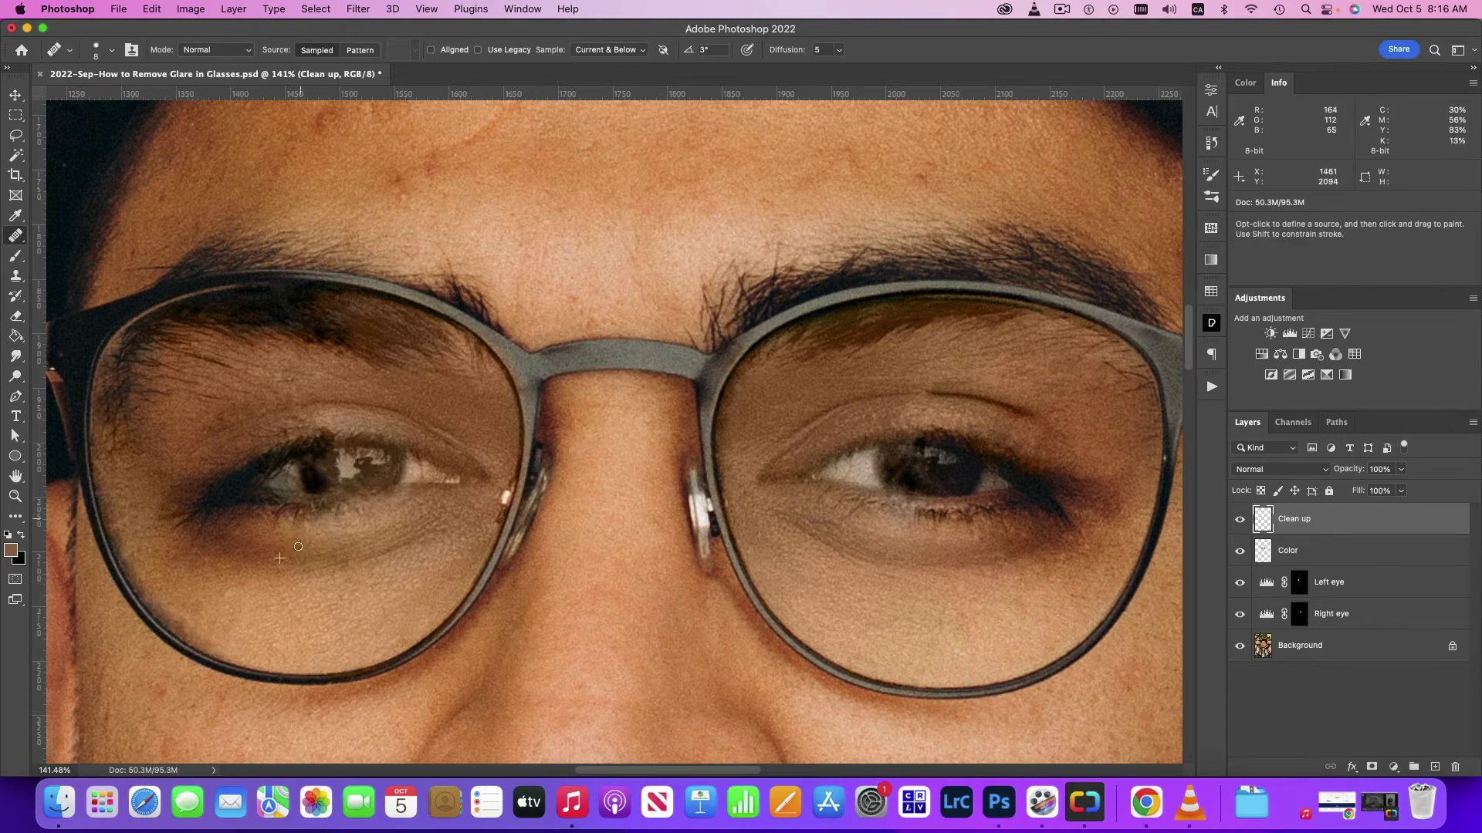
{"action": "mouse_move", "coordinate": [304, 317]}
{"action": "left_mouse_down"}
{"action": "mouse_move", "coordinate": [407, 321]}
{"action": "mouse_move", "coordinate": [293, 311]}
{"action": "mouse_move", "coordinate": [377, 290]}
{"action": "left_mouse_up"}
Erase over-darkened healing, recheck against the Color layer, and zoom out to the whole face.
{"action": "key", "text": "e"}
{"action": "key", "text": "j"}
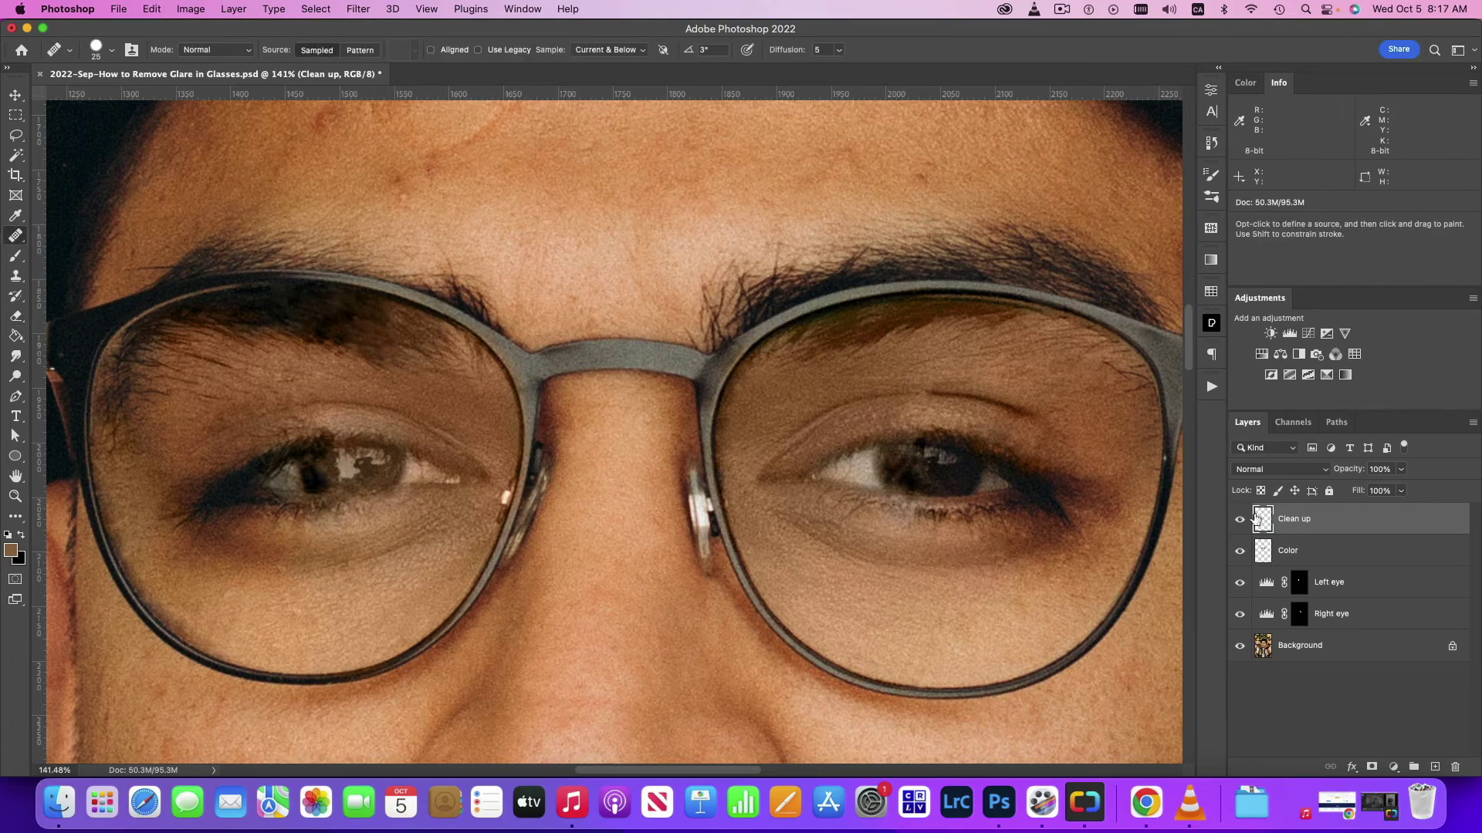
{"action": "left_click", "coordinate": [1240, 550]}
{"action": "left_click", "coordinate": [1240, 550]}
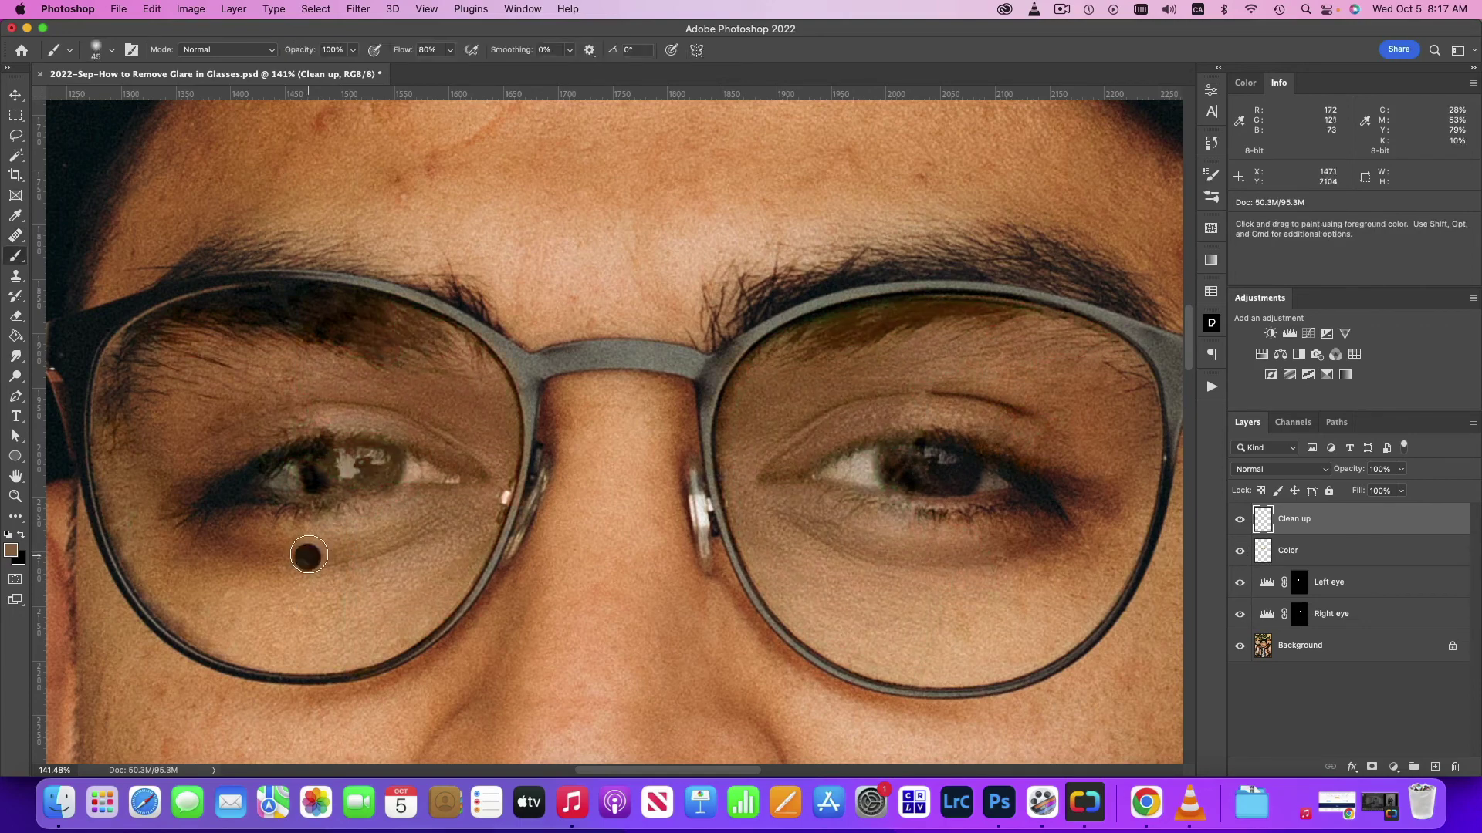
{"action": "key", "text": "bracketleft"}
{"action": "key", "text": "bracketleft"}
{"action": "key", "text": "bracketleft"}
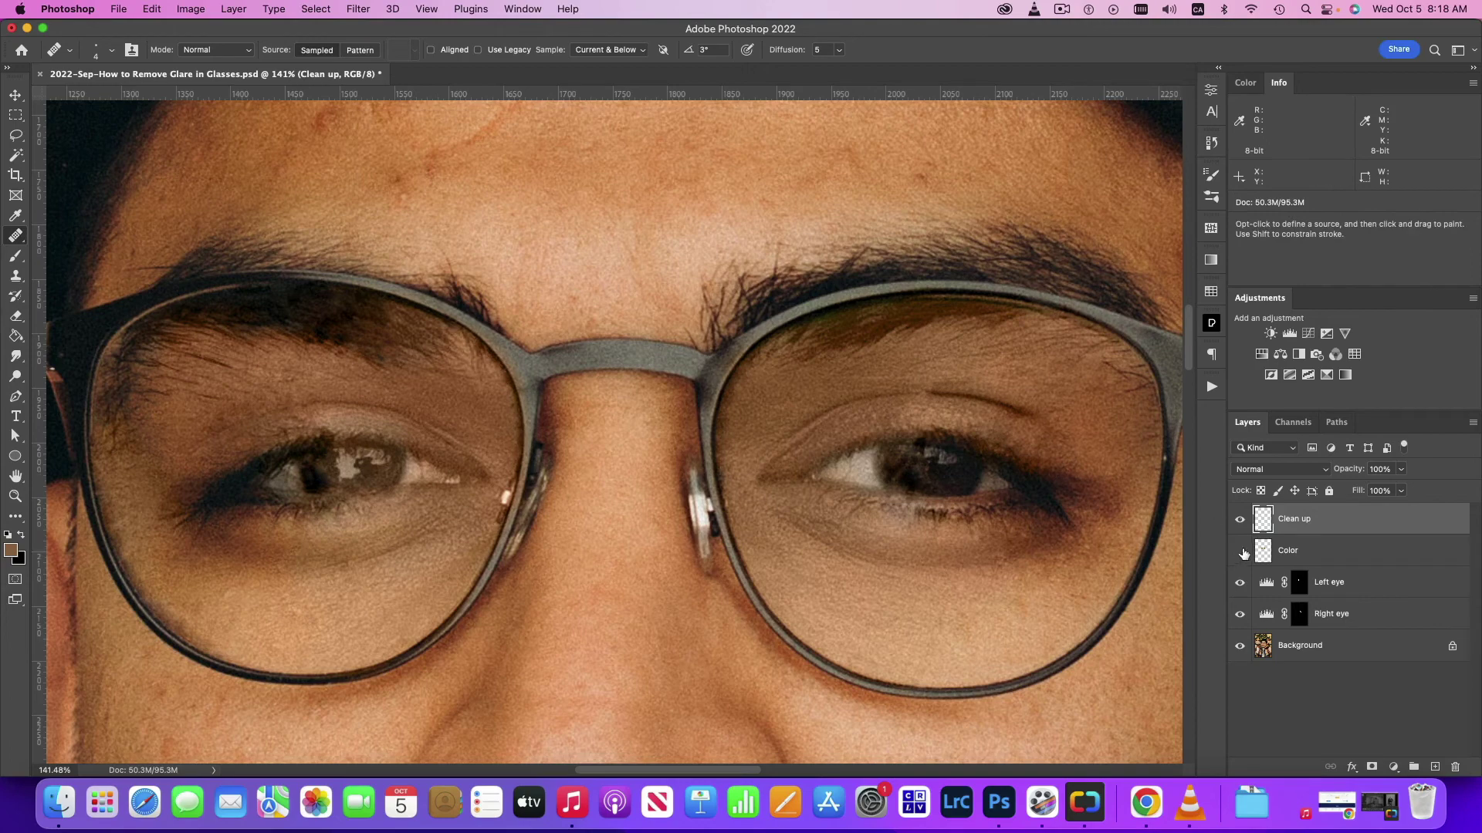
{"action": "key", "text": "z"}
{"action": "left_click_drag", "start_coordinate": [1003, 493], "coordinate": [893, 493]}
{"action": "key", "text": "j"}
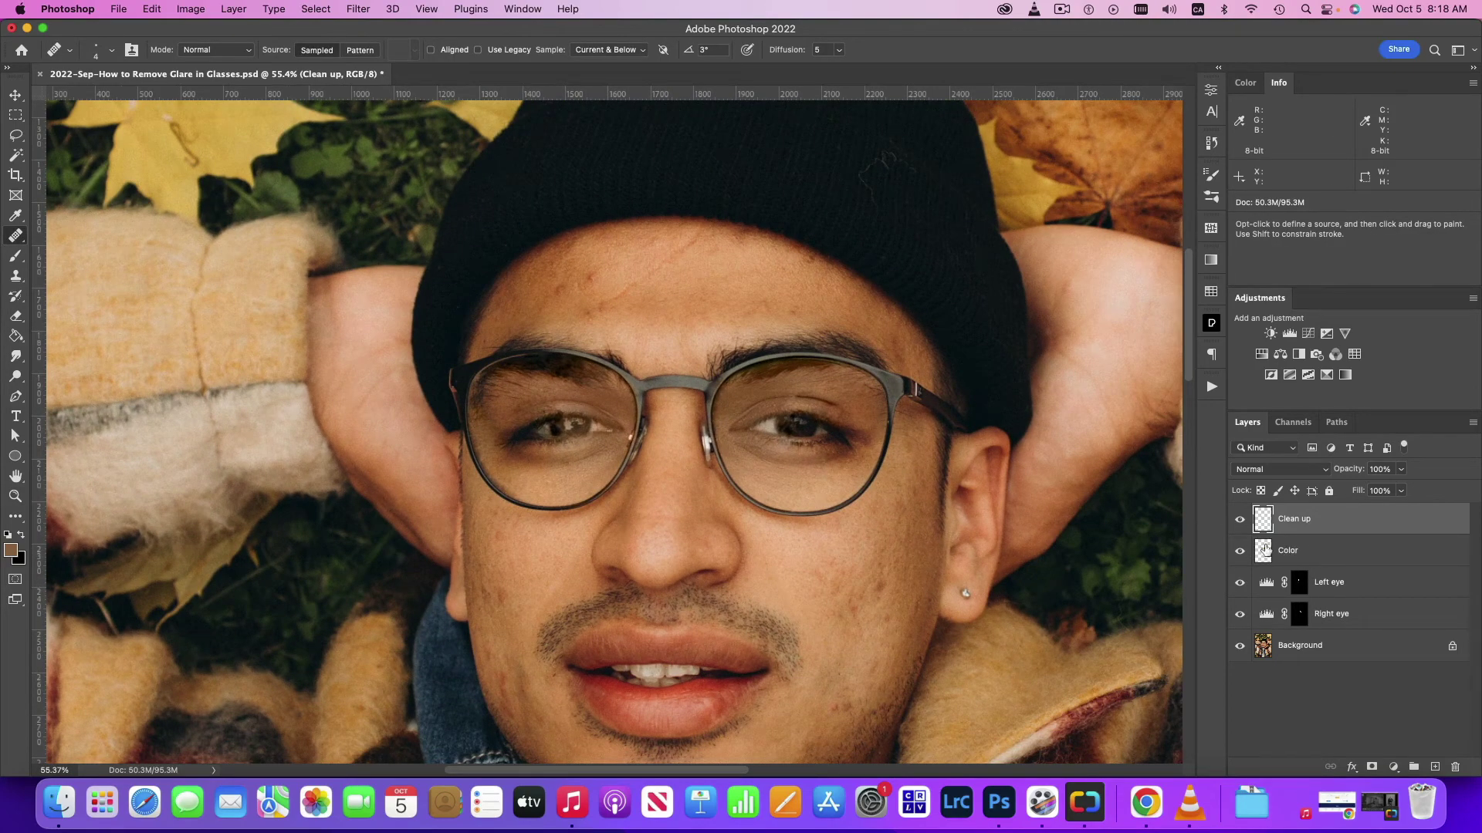
{"action": "left_click", "coordinate": [1239, 522]}
{"action": "left_click", "coordinate": [1240, 523]}
{"action": "left_click", "coordinate": [1240, 523]}
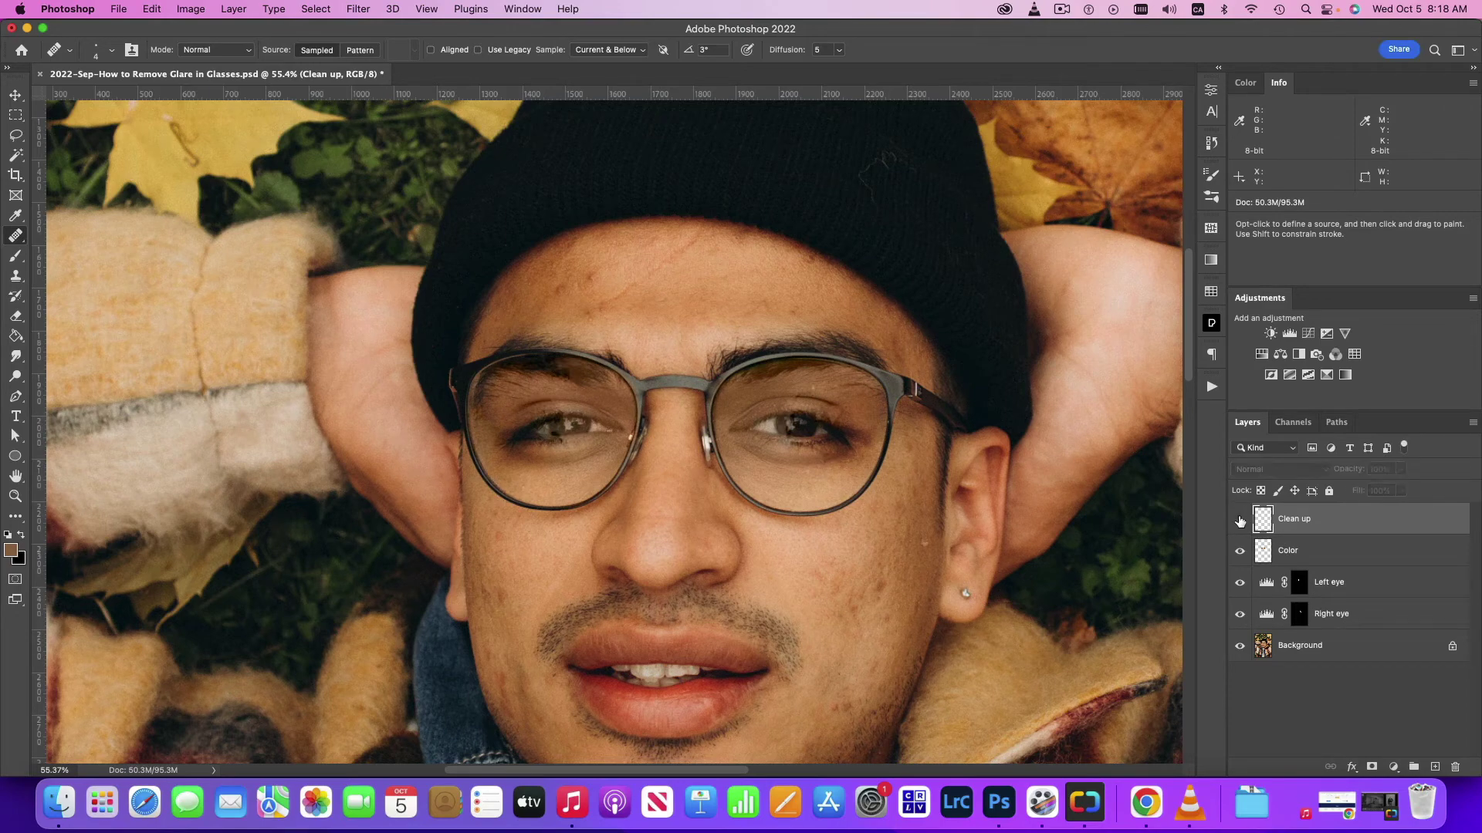
{"action": "left_click", "coordinate": [1240, 522]}
{"action": "left_click", "coordinate": [1240, 522]}
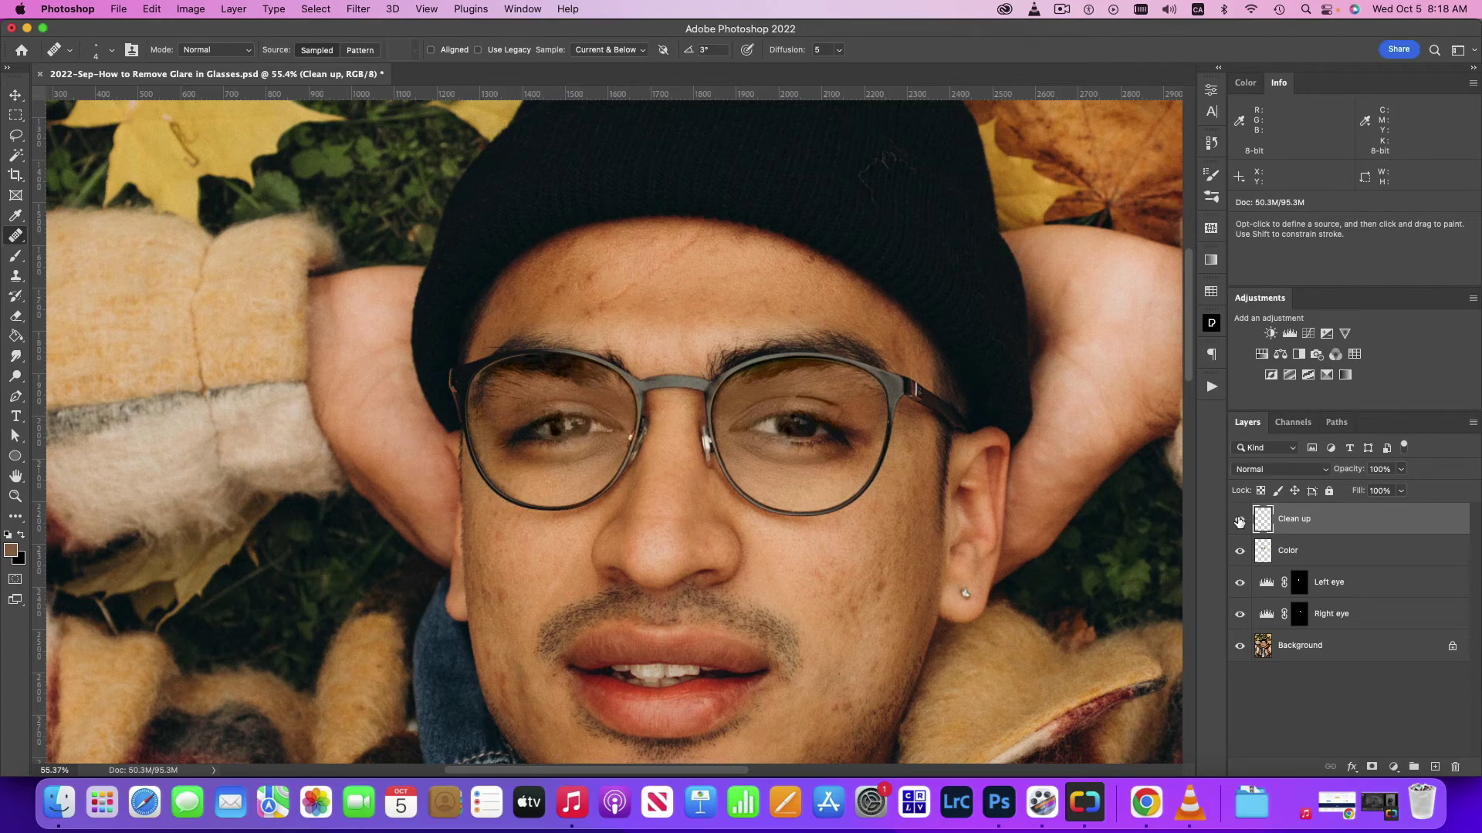
{"action": "left_click", "coordinate": [1240, 522]}
{"action": "scroll", "coordinate": [865, 411], "scroll_direction": "up", "scroll_amount": 2}
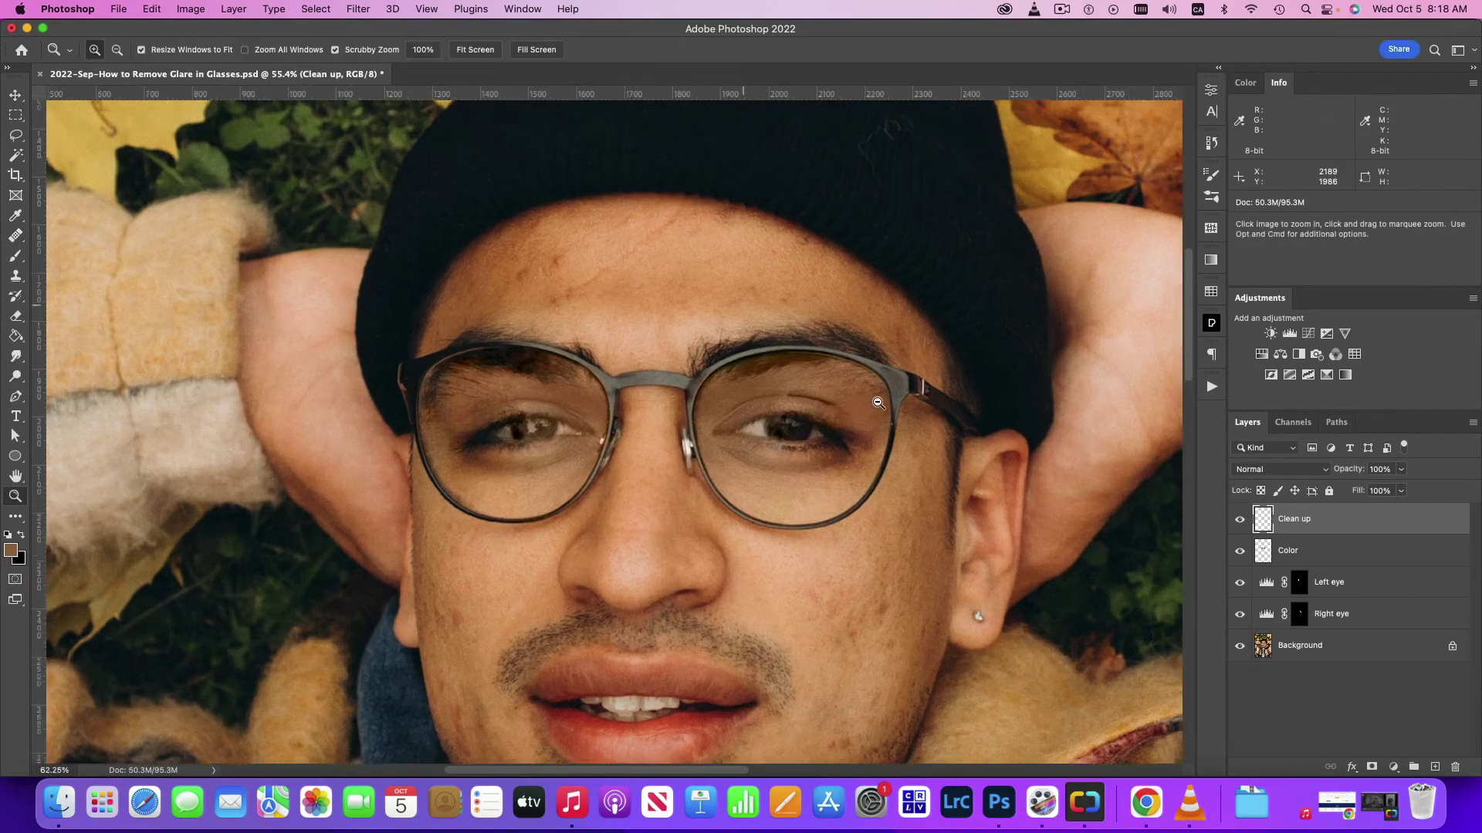
{"action": "scroll", "coordinate": [856, 414], "scroll_direction": "up", "scroll_amount": 3}
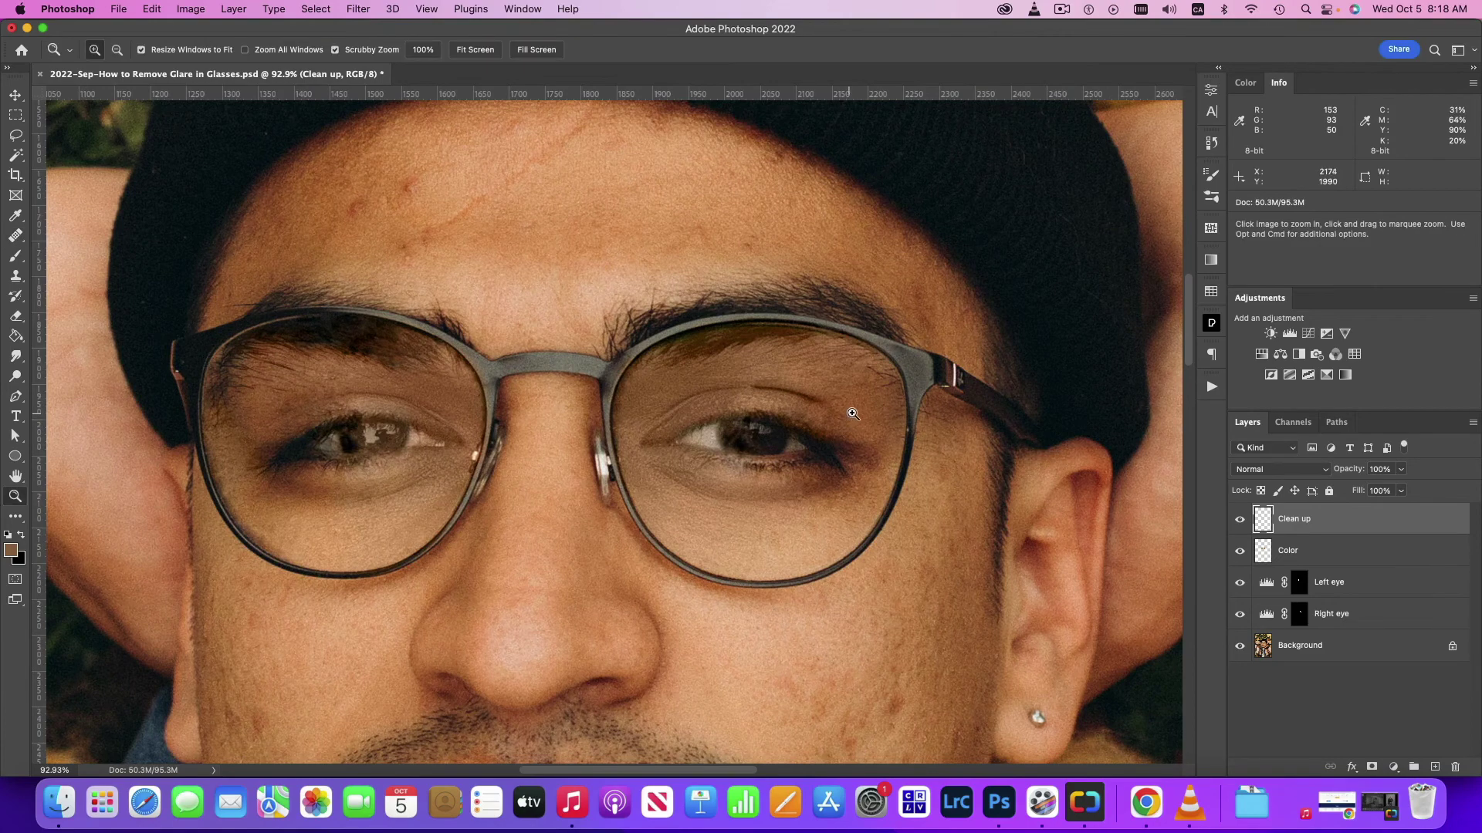
{"action": "scroll", "coordinate": [856, 411], "scroll_direction": "up", "scroll_amount": 1}
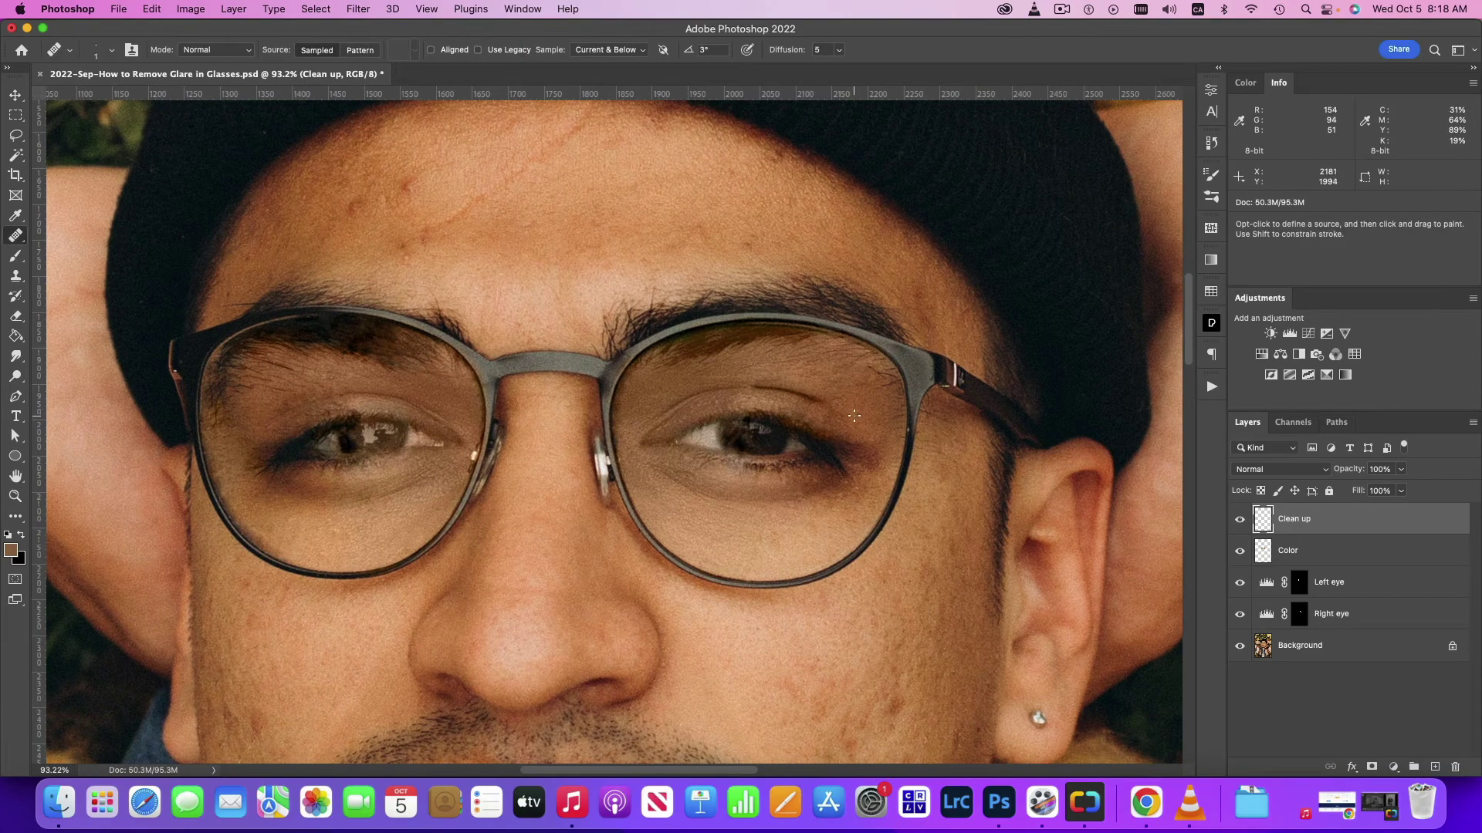
{"action": "scroll", "coordinate": [852, 416], "scroll_direction": "up", "scroll_amount": 2}
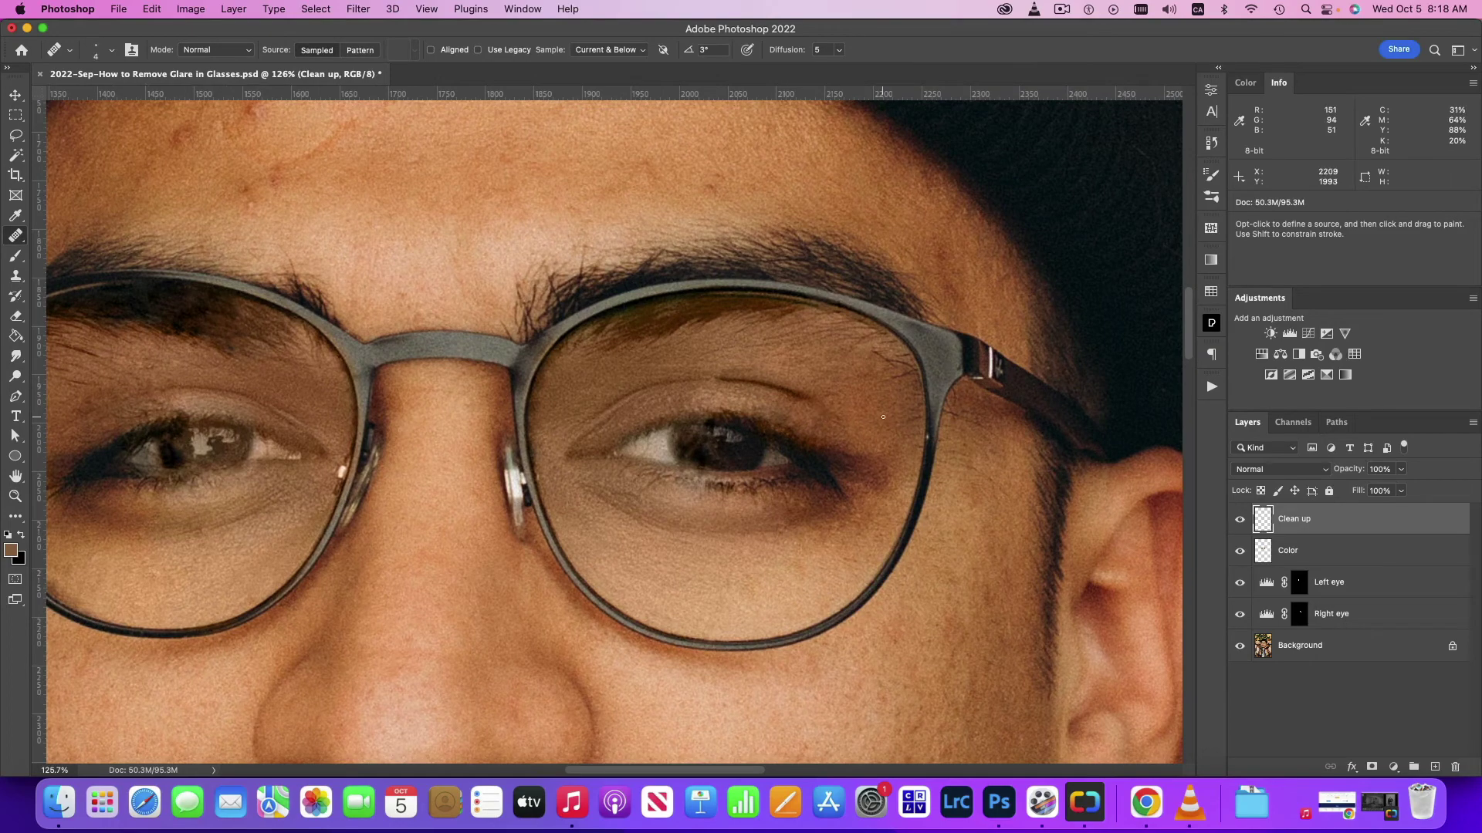
{"action": "left_click", "coordinate": [1240, 521]}
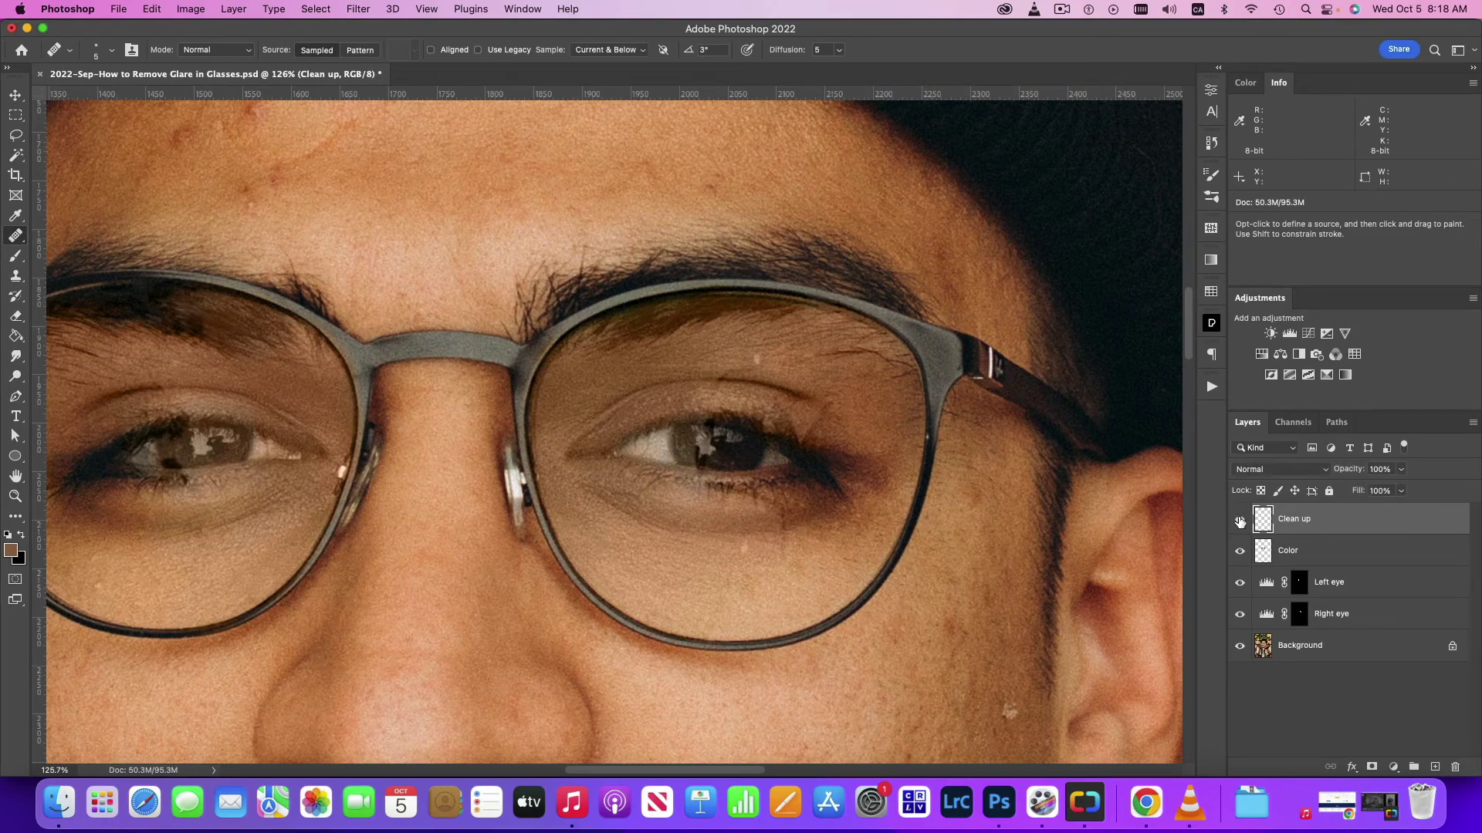
{"action": "left_click", "coordinate": [1240, 521]}
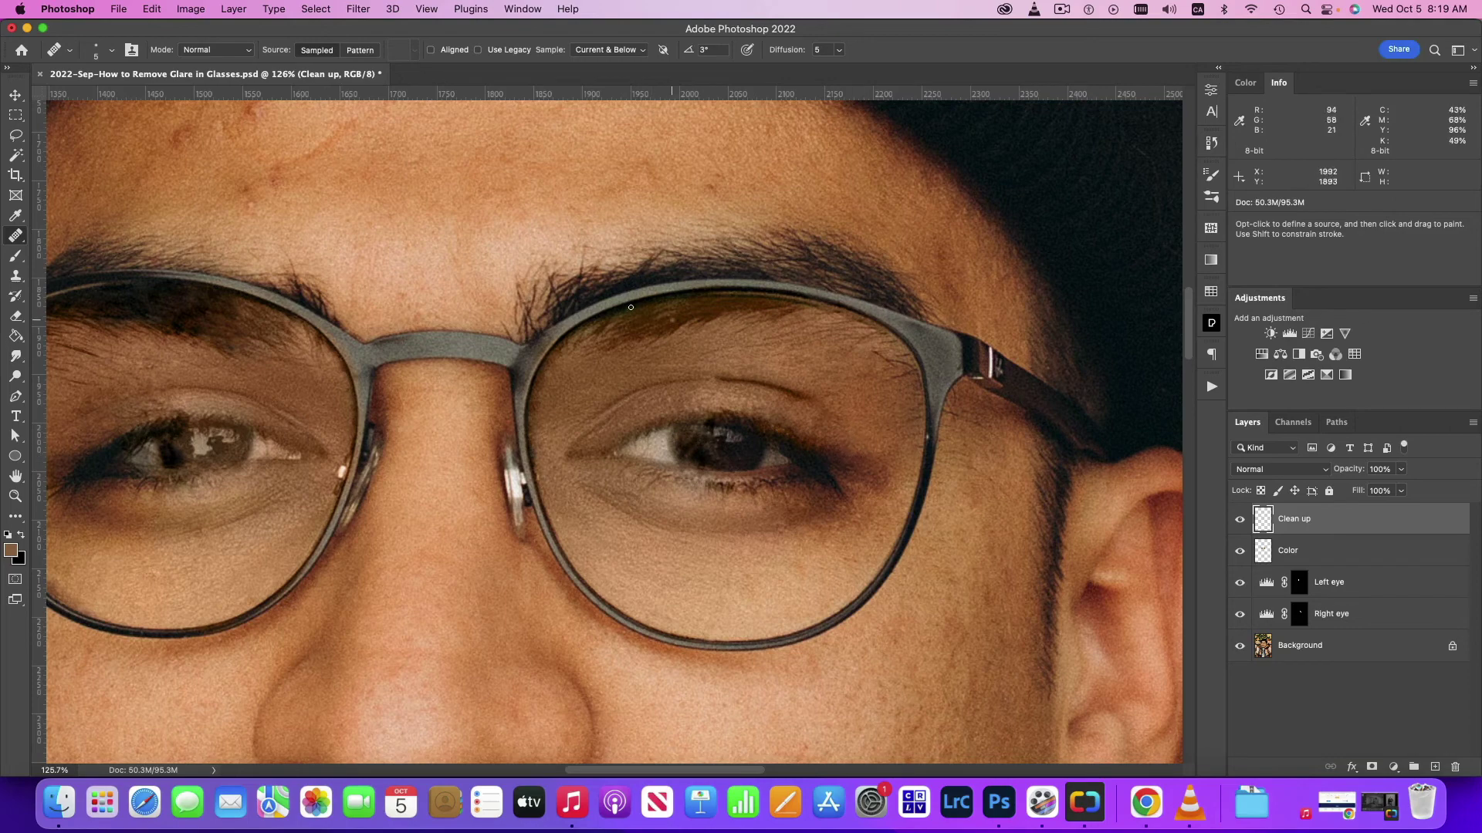
{"action": "scroll", "coordinate": [409, 438], "scroll_direction": "down", "scroll_amount": 5}
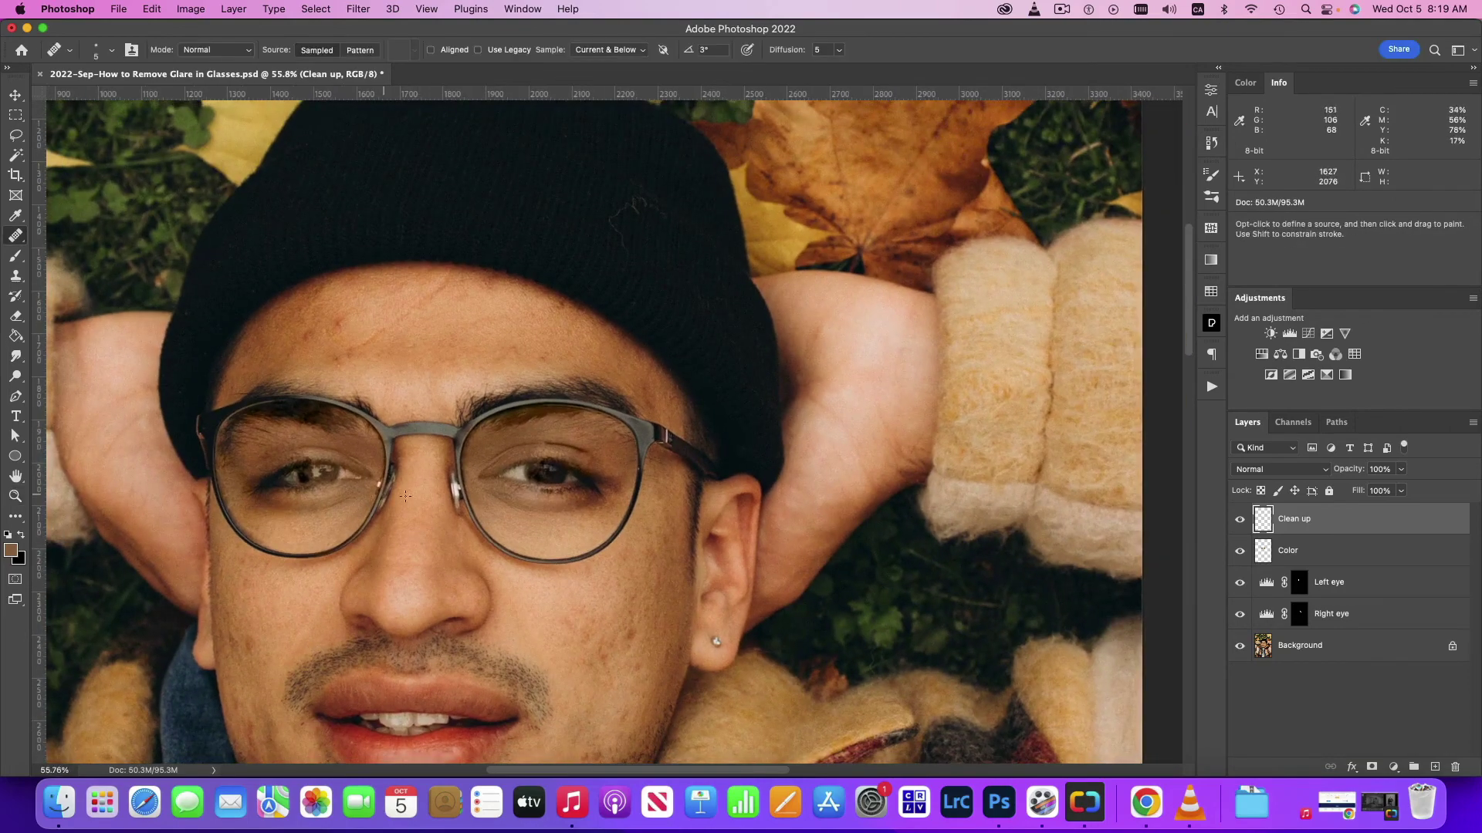
{"action": "left_click_drag", "start_coordinate": [447, 481], "coordinate": [487, 420]}
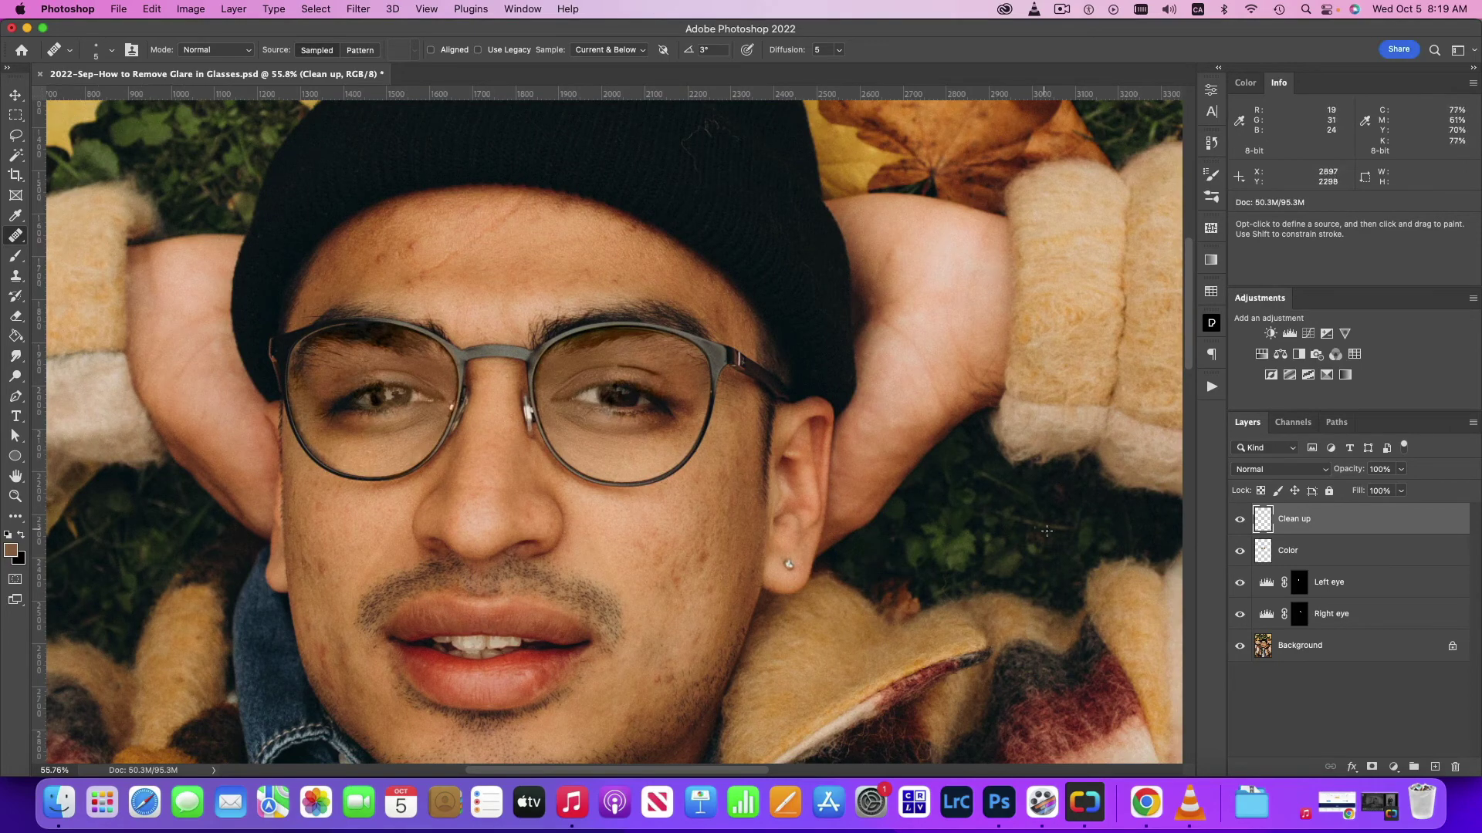
{"action": "left_click", "coordinate": [1240, 551]}
{"action": "left_click", "coordinate": [1240, 551]}
Add a Hue/Saturation layer with saturation +14 and an inverted mask.
{"action": "left_click", "coordinate": [1262, 355]}
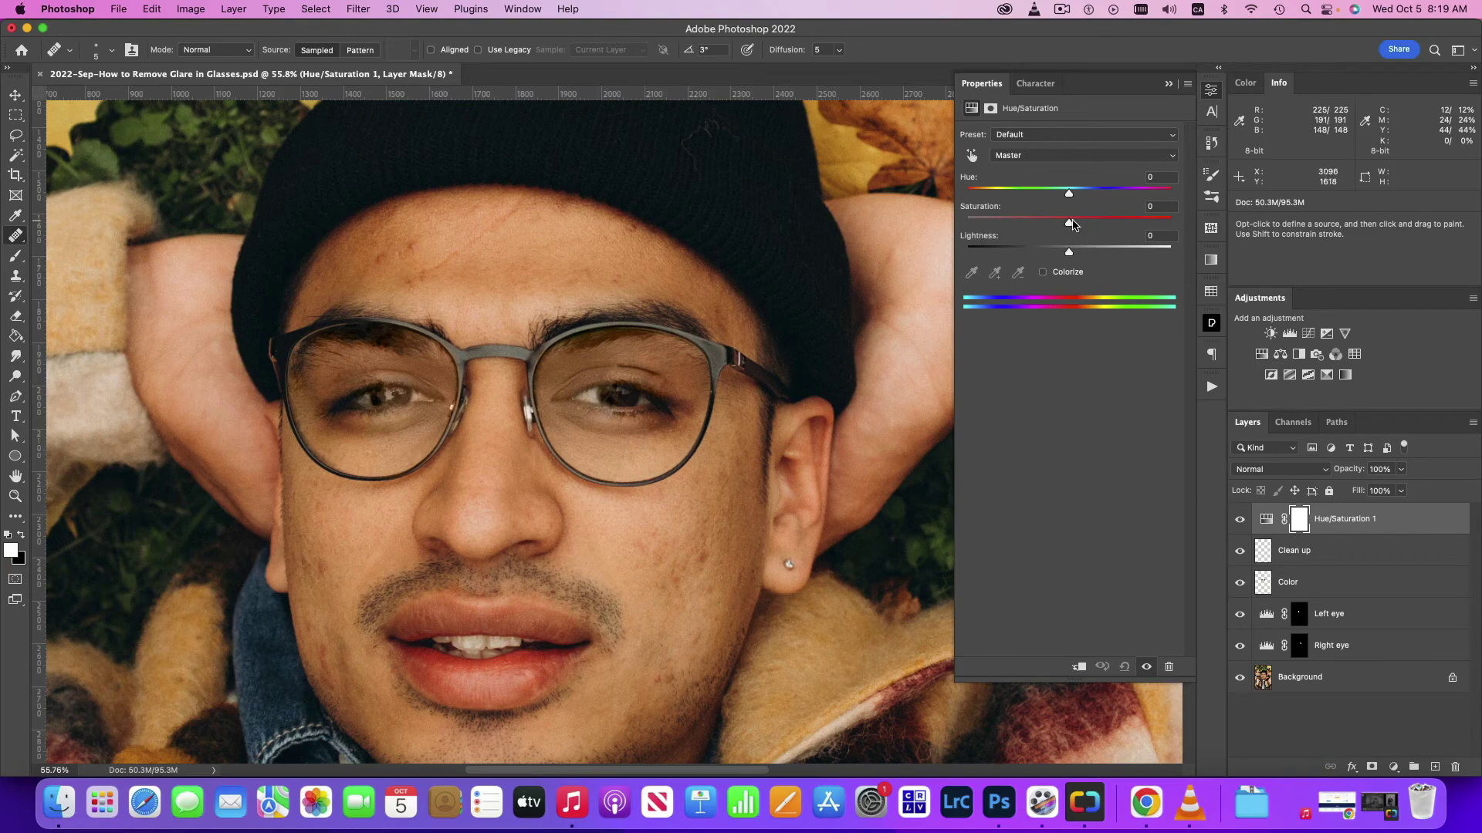
{"action": "left_click_drag", "start_coordinate": [1069, 224], "coordinate": [1084, 223]}
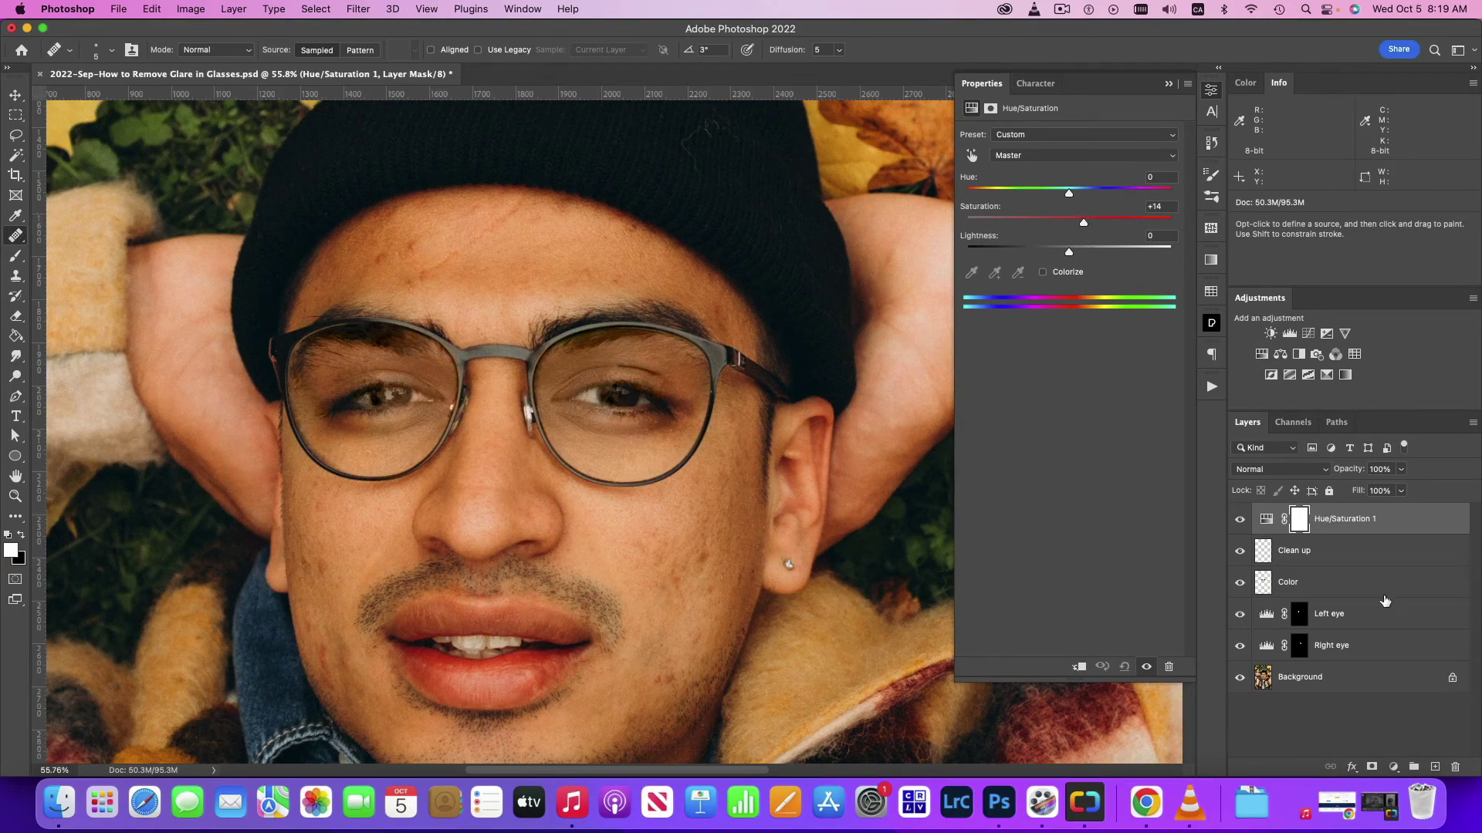
{"action": "left_click", "coordinate": [1299, 525]}
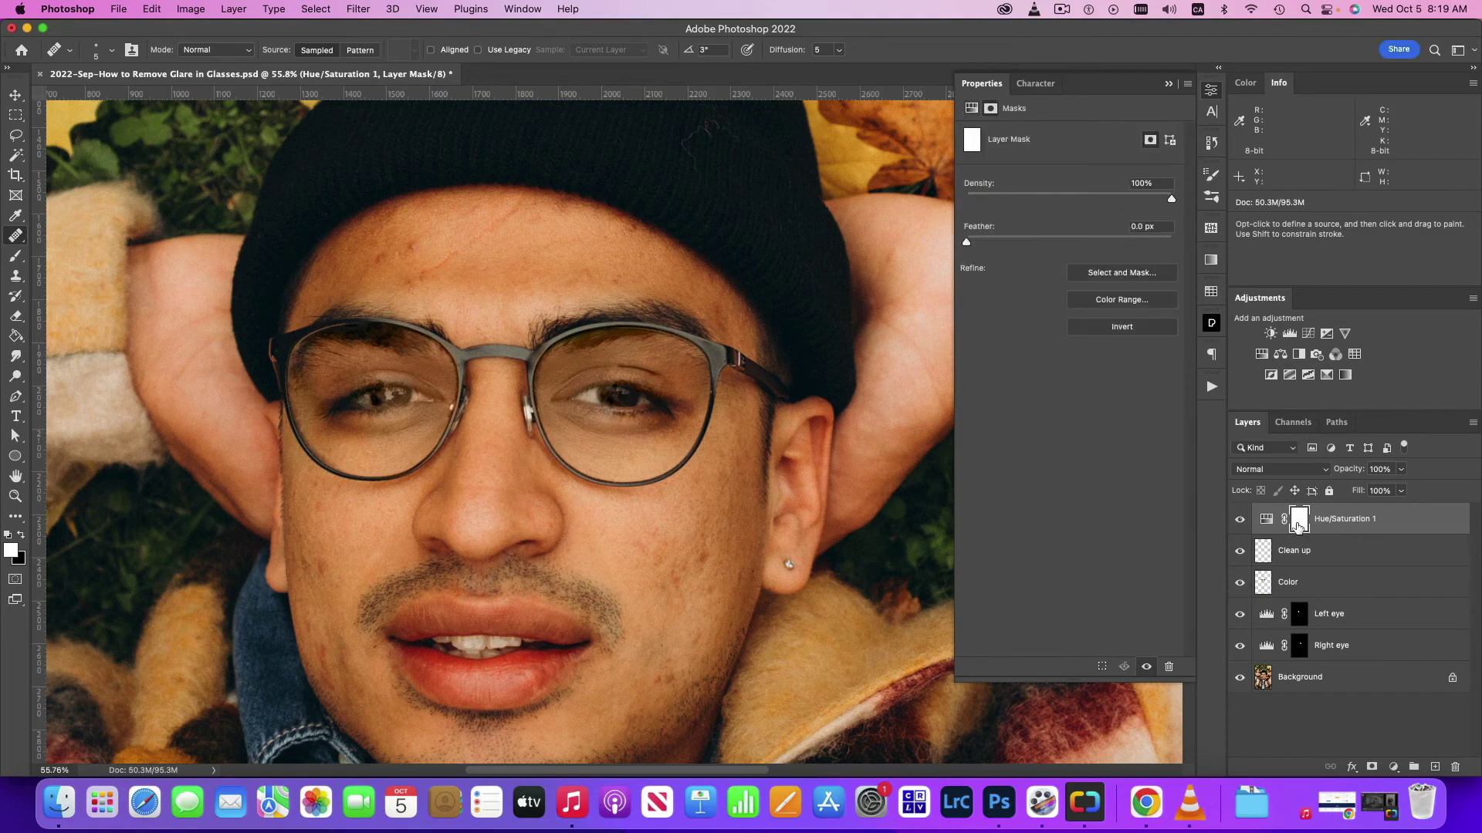
{"action": "left_click", "coordinate": [1120, 329]}
{"action": "left_click", "coordinate": [1168, 84]}
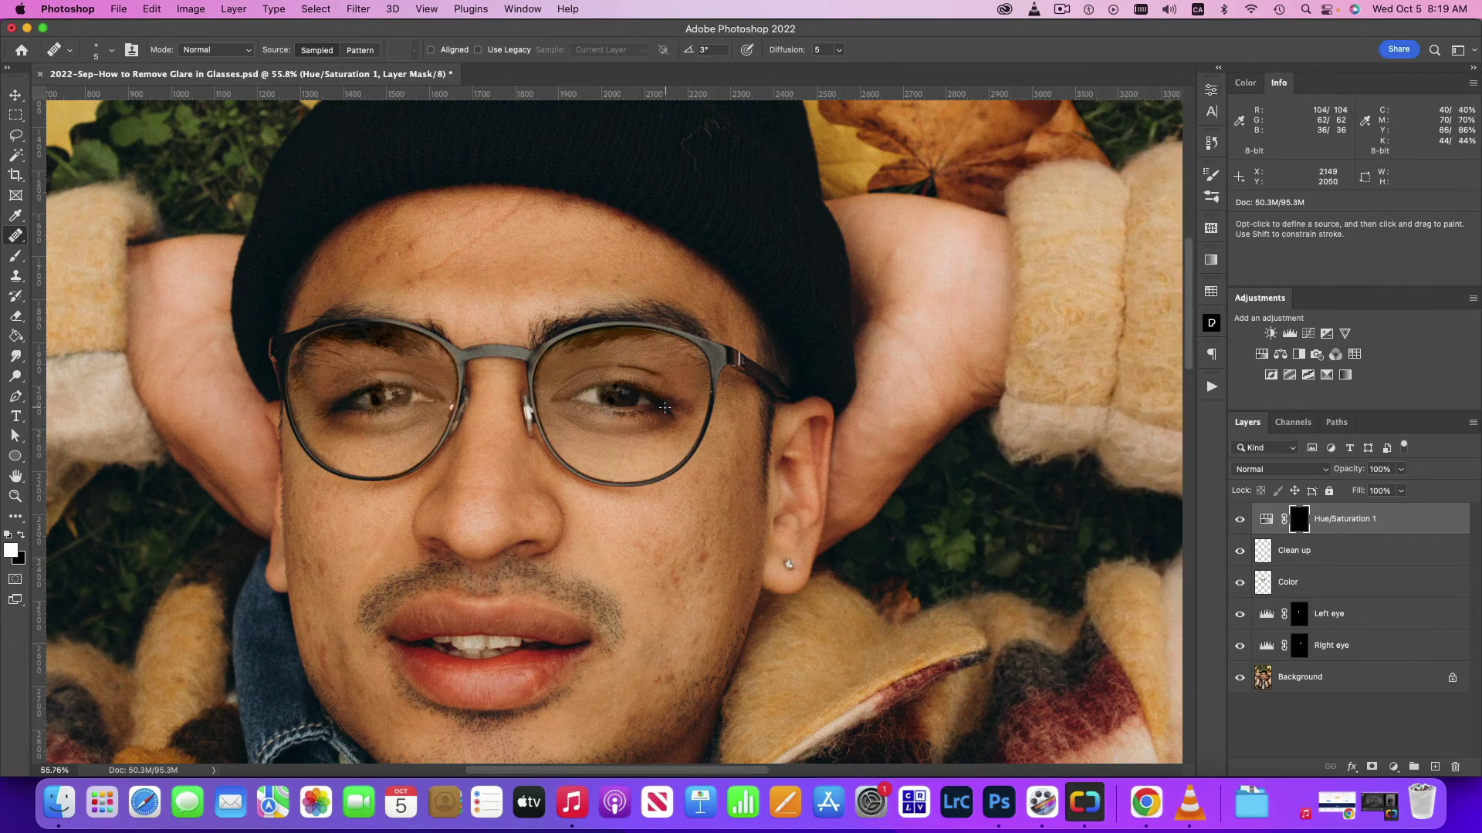
Paint the adjustment over the lens glare with a 67% flow brush, then compare.
{"action": "key", "text": "b"}
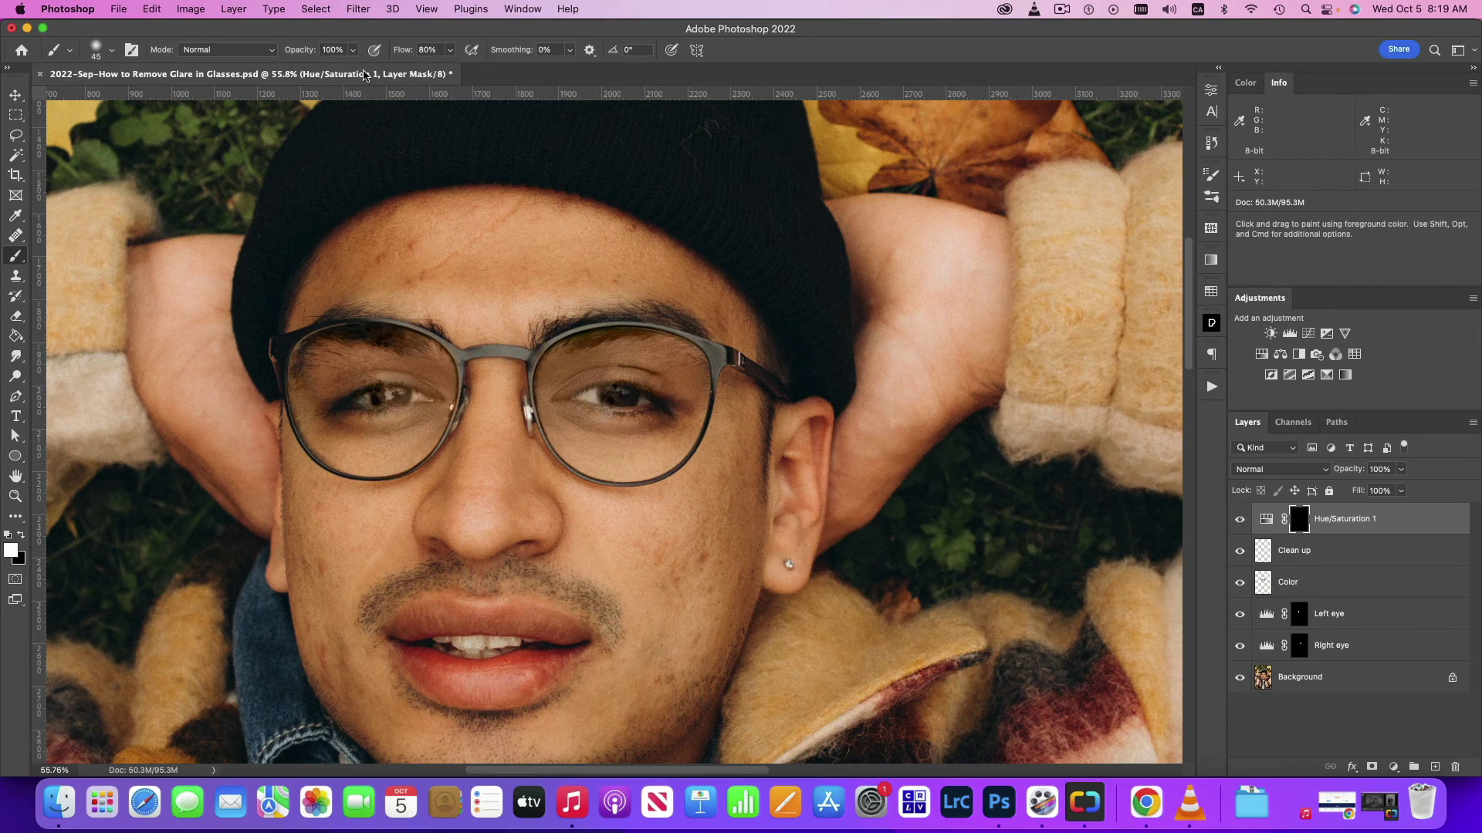
{"action": "left_click_drag", "start_coordinate": [413, 51], "coordinate": [404, 54]}
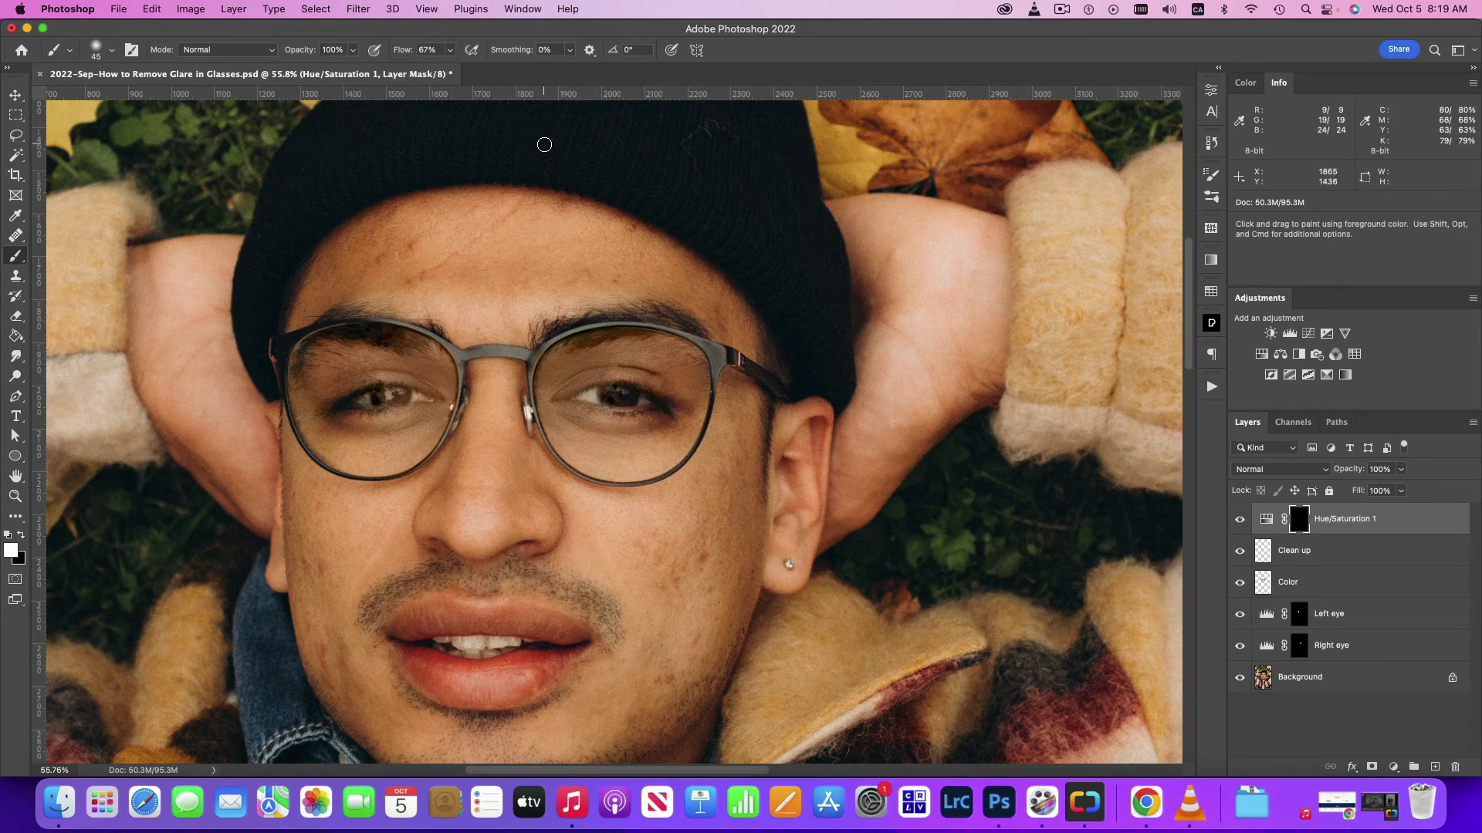
{"action": "key", "text": "bracketright"}
{"action": "key", "text": "bracketright"}
{"action": "mouse_move", "coordinate": [571, 387]}
{"action": "left_mouse_down"}
{"action": "mouse_move", "coordinate": [569, 437]}
{"action": "mouse_move", "coordinate": [595, 452]}
{"action": "left_mouse_up"}
{"action": "left_click_drag", "start_coordinate": [666, 348], "coordinate": [575, 347]}
{"action": "left_click", "coordinate": [1240, 520]}
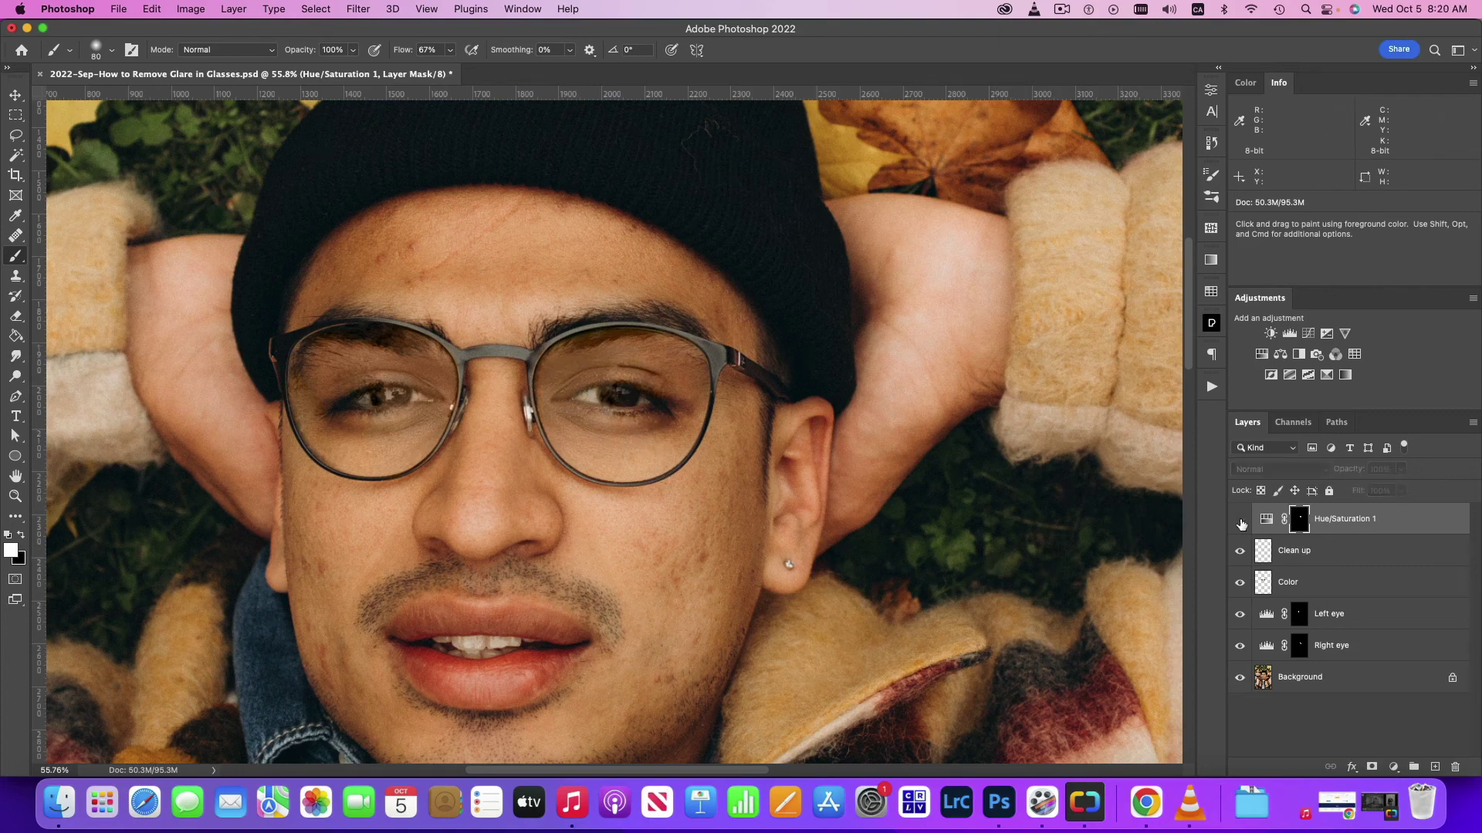
{"action": "left_click", "coordinate": [1240, 520]}
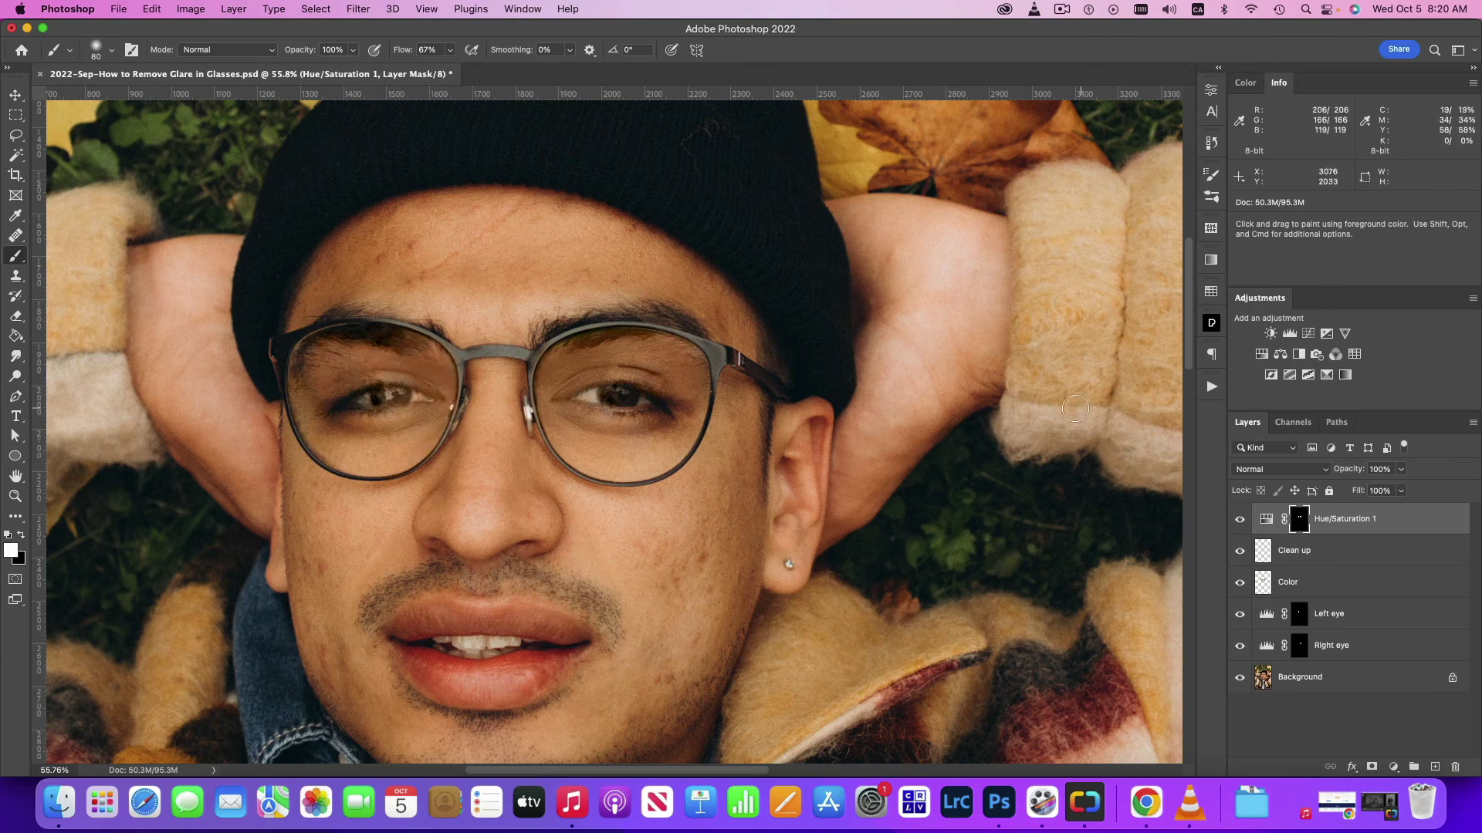
{"action": "left_click", "coordinate": [1239, 522]}
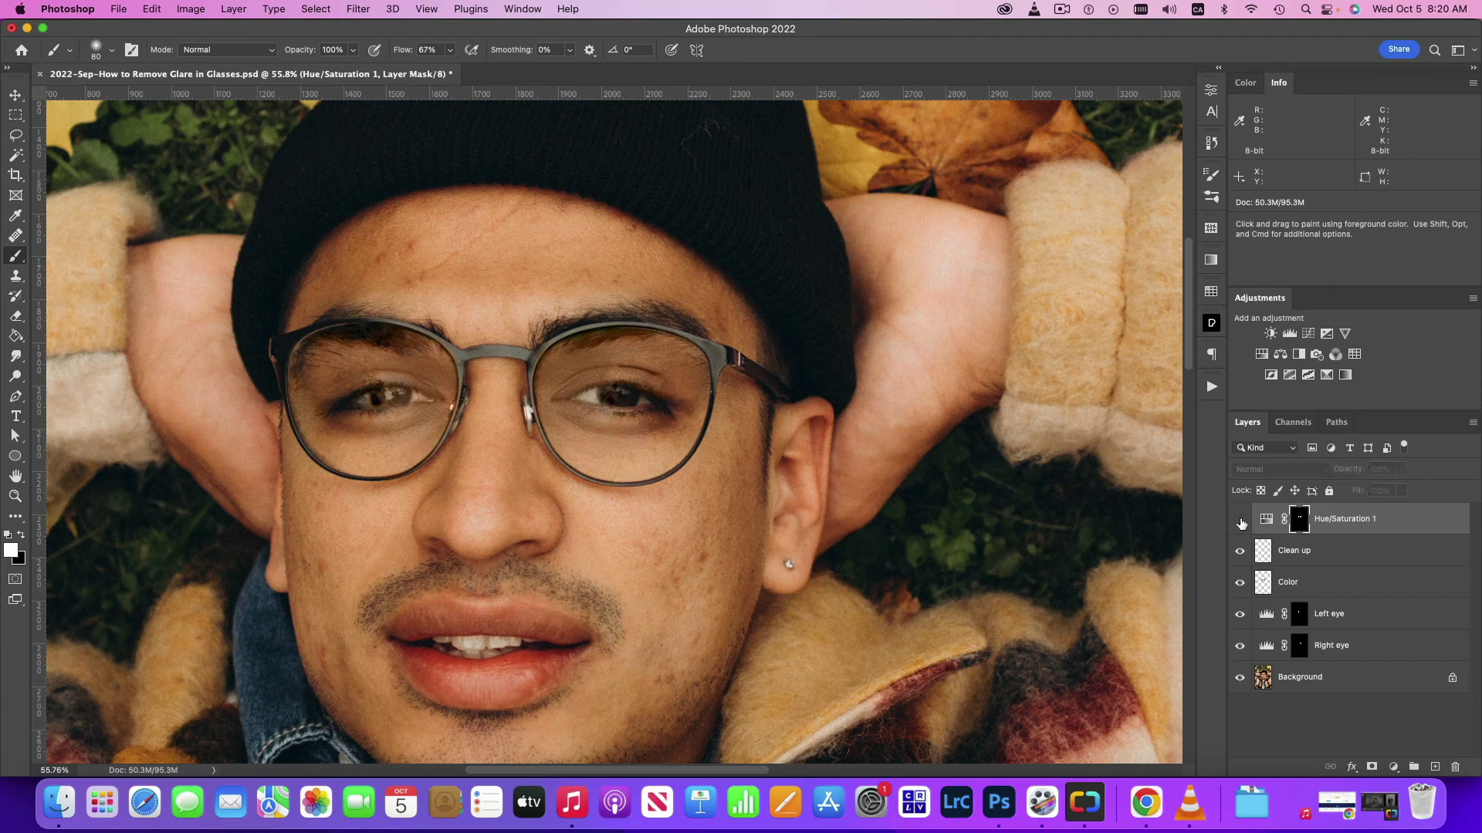
{"action": "left_click", "coordinate": [1239, 522]}
{"action": "left_click", "coordinate": [1240, 522]}
{"action": "scroll", "coordinate": [951, 413], "scroll_direction": "down", "scroll_amount": 5}
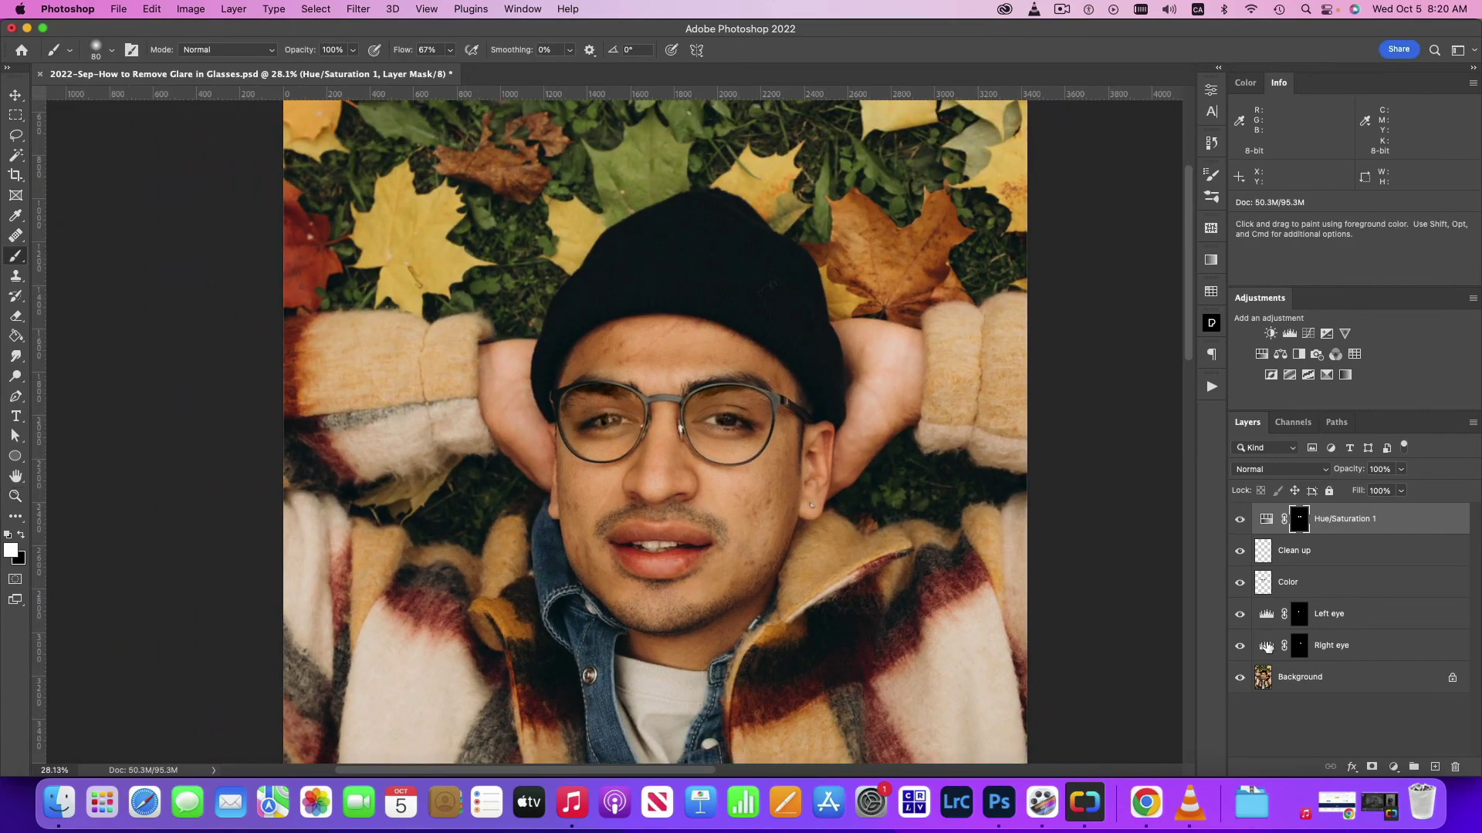
{"action": "left_click", "coordinate": [1244, 681]}
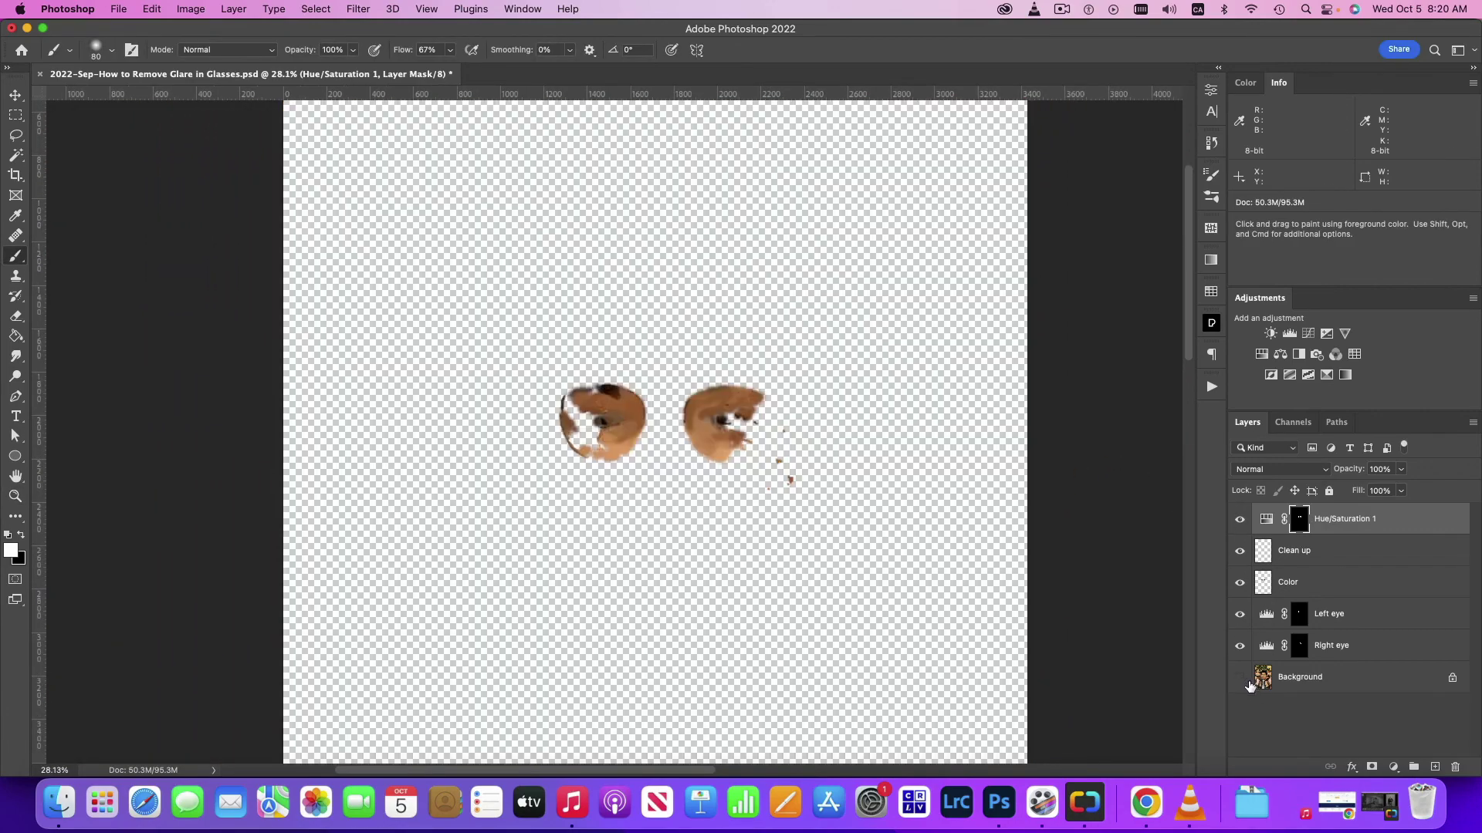
{"action": "left_click", "coordinate": [1240, 678], "text": "alt"}
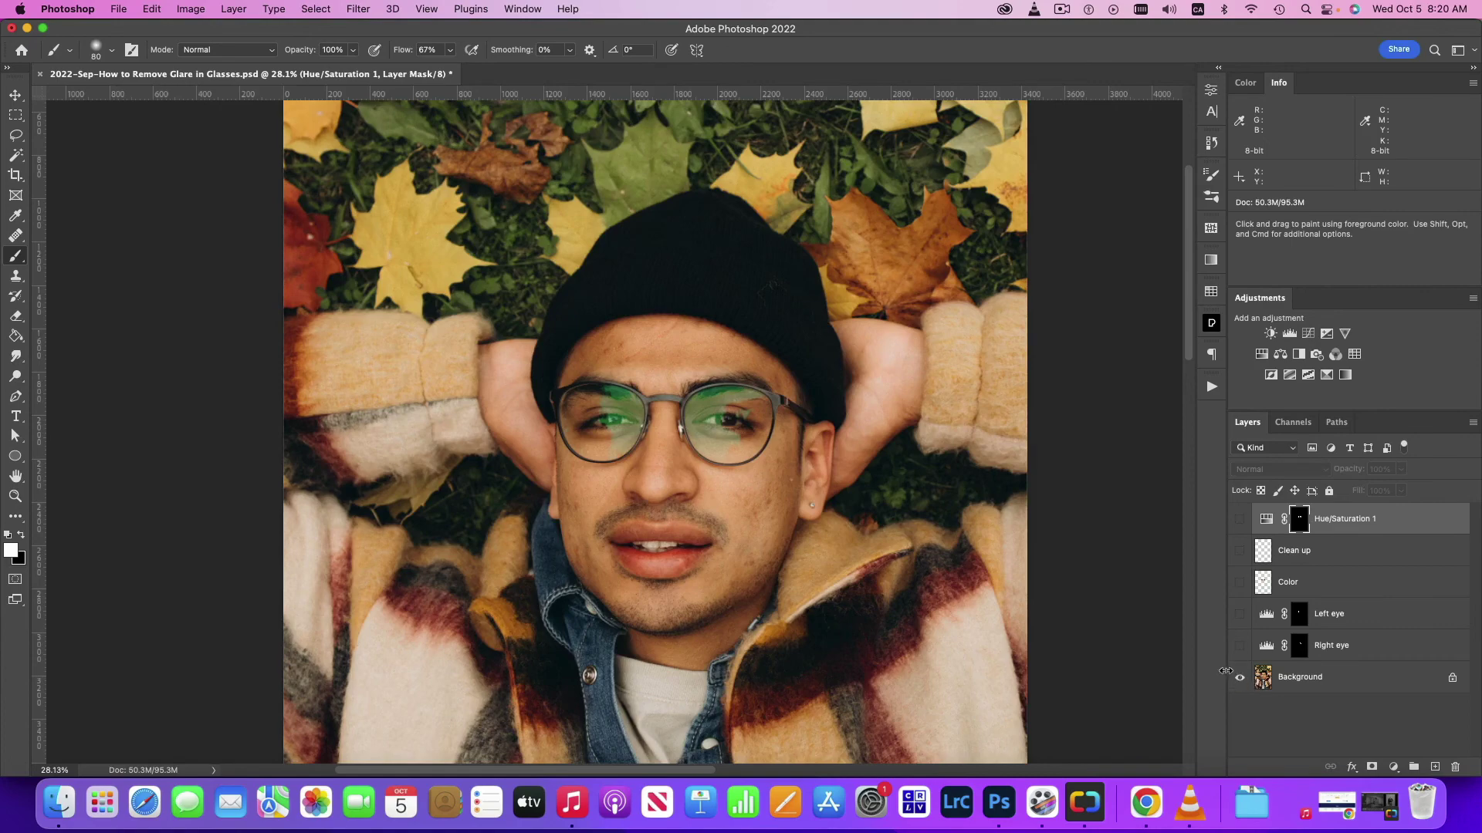
{"action": "left_click", "coordinate": [1241, 679], "text": "alt"}
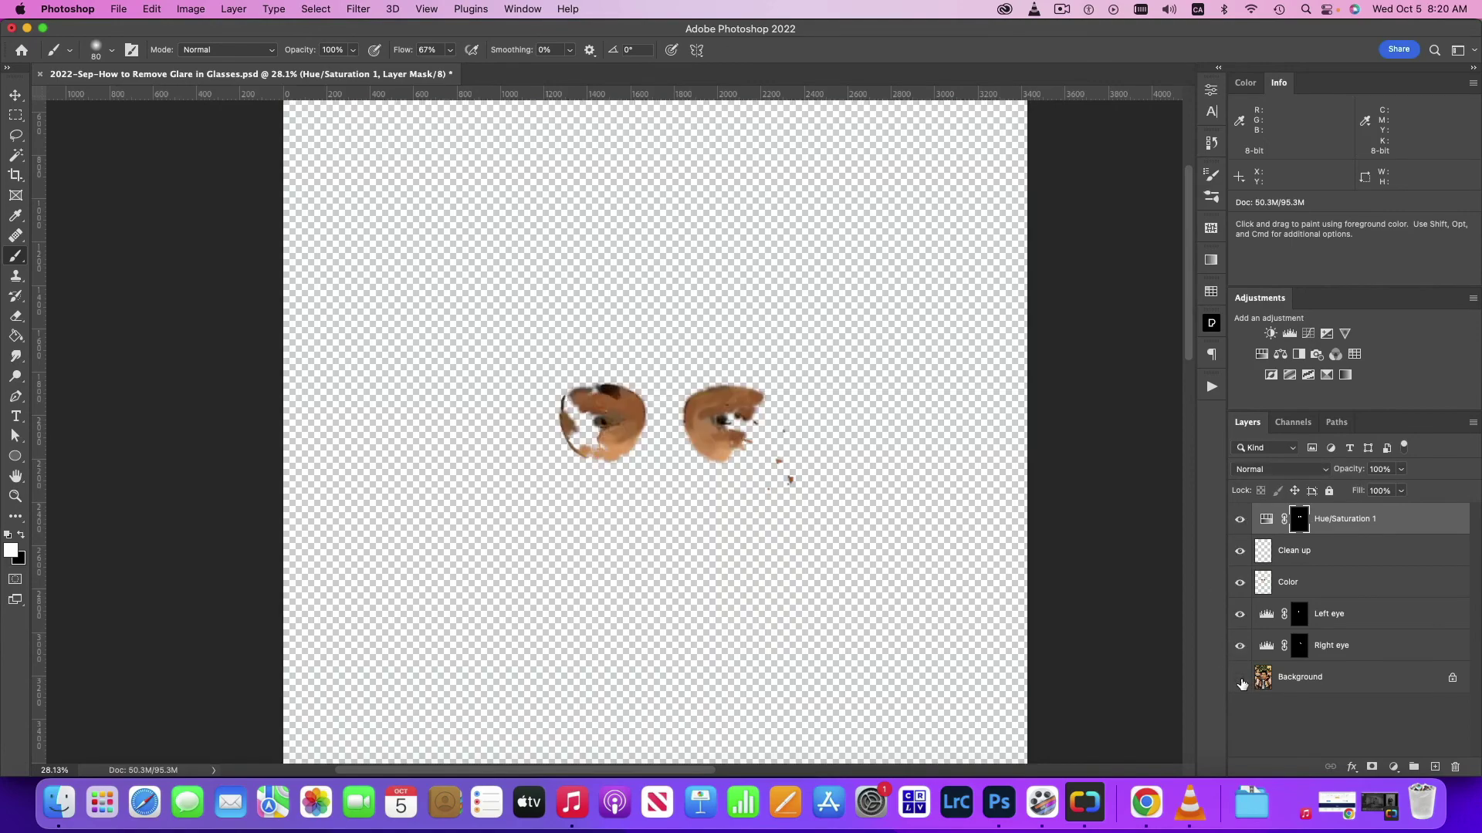
{"action": "left_click", "coordinate": [1240, 677], "text": "alt"}
{"action": "left_click", "coordinate": [1240, 681]}
{"action": "left_click", "coordinate": [1240, 679]}
{"action": "left_click", "coordinate": [1241, 679]}
{"action": "right_click", "coordinate": [1240, 683]}
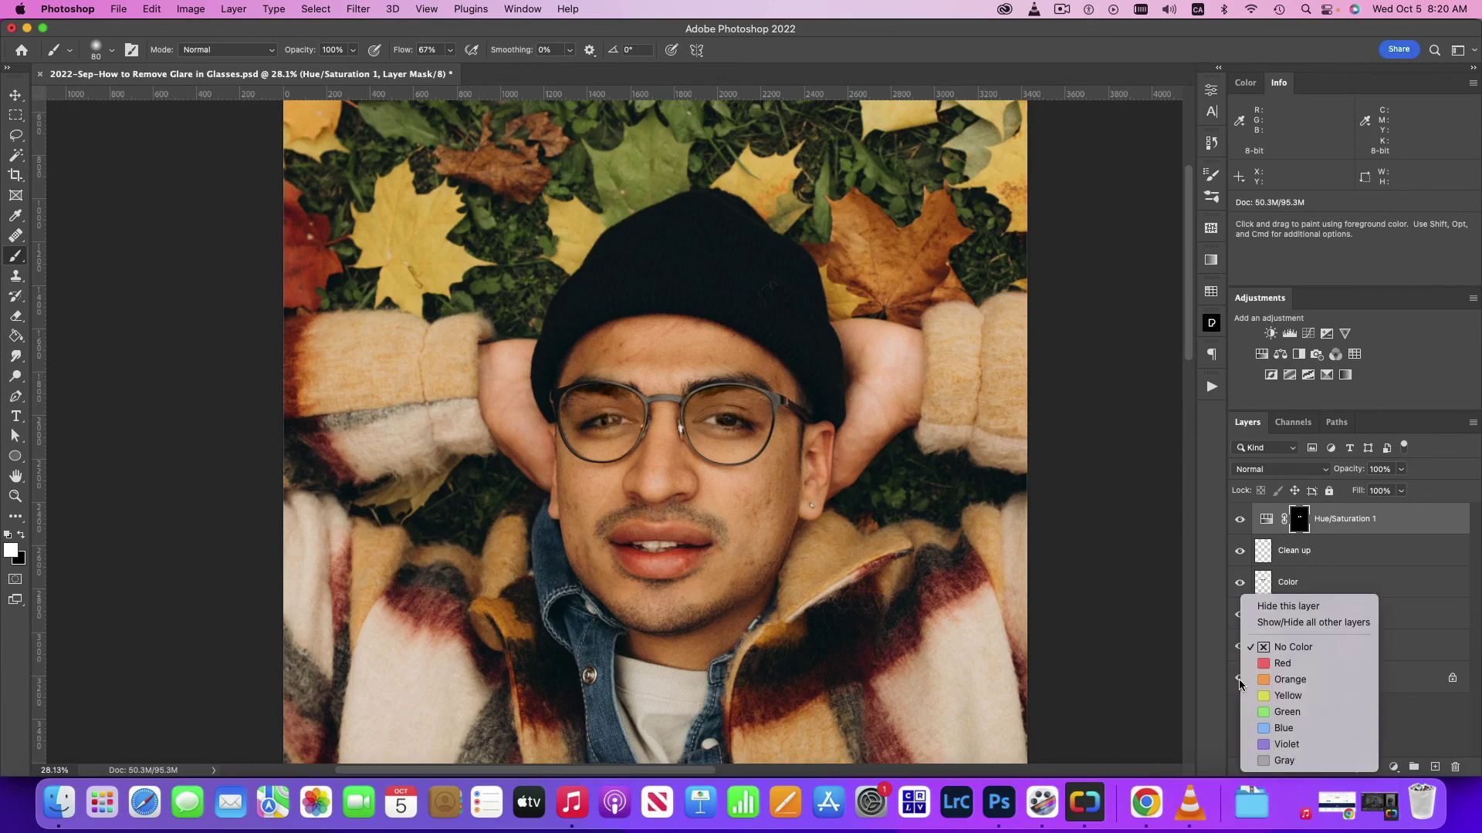
{"action": "left_click", "coordinate": [1238, 684]}
{"action": "left_click", "coordinate": [1240, 682], "text": "alt"}
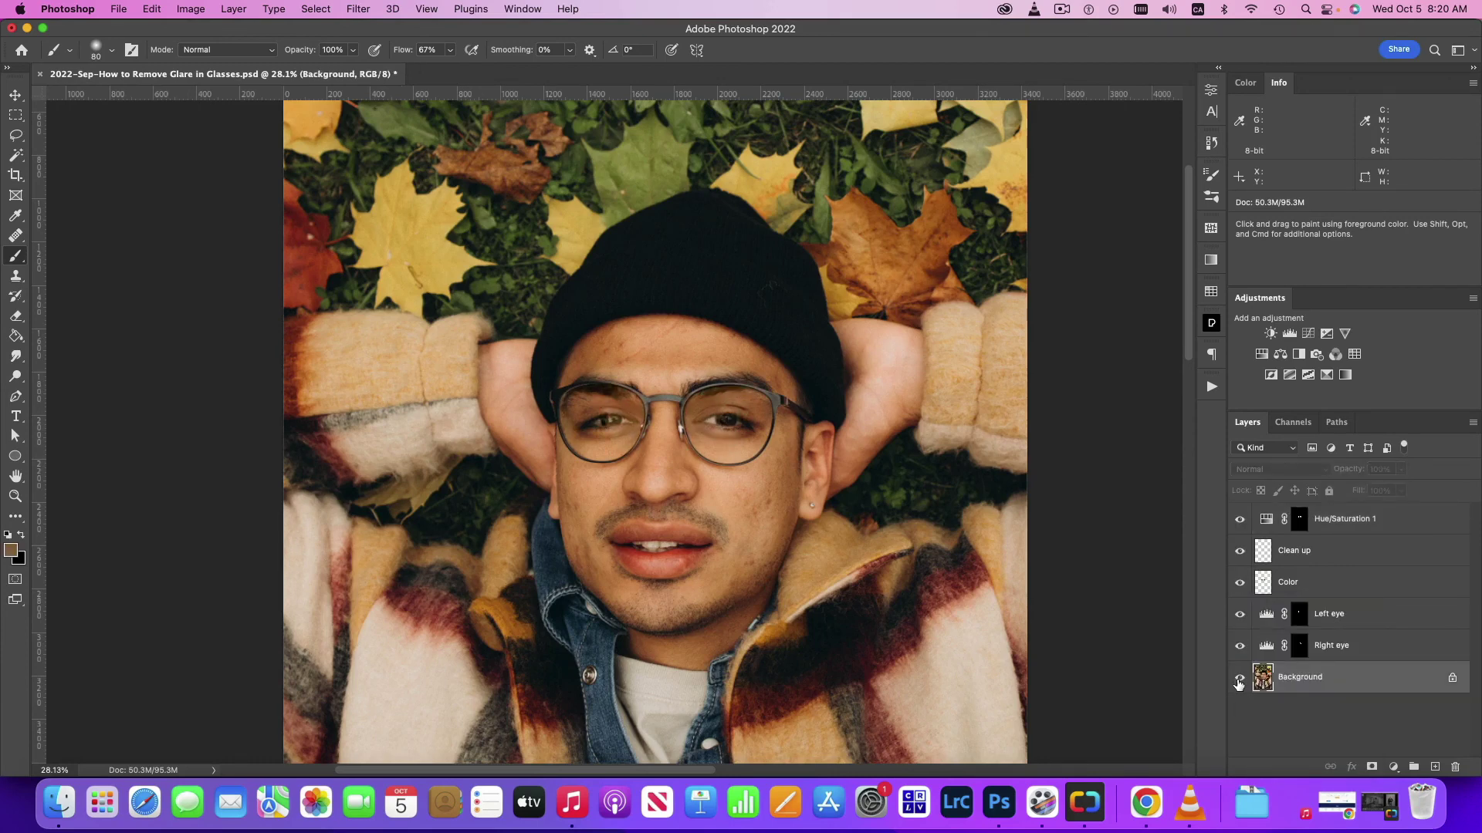
{"action": "left_click", "coordinate": [1239, 682], "text": "alt"}
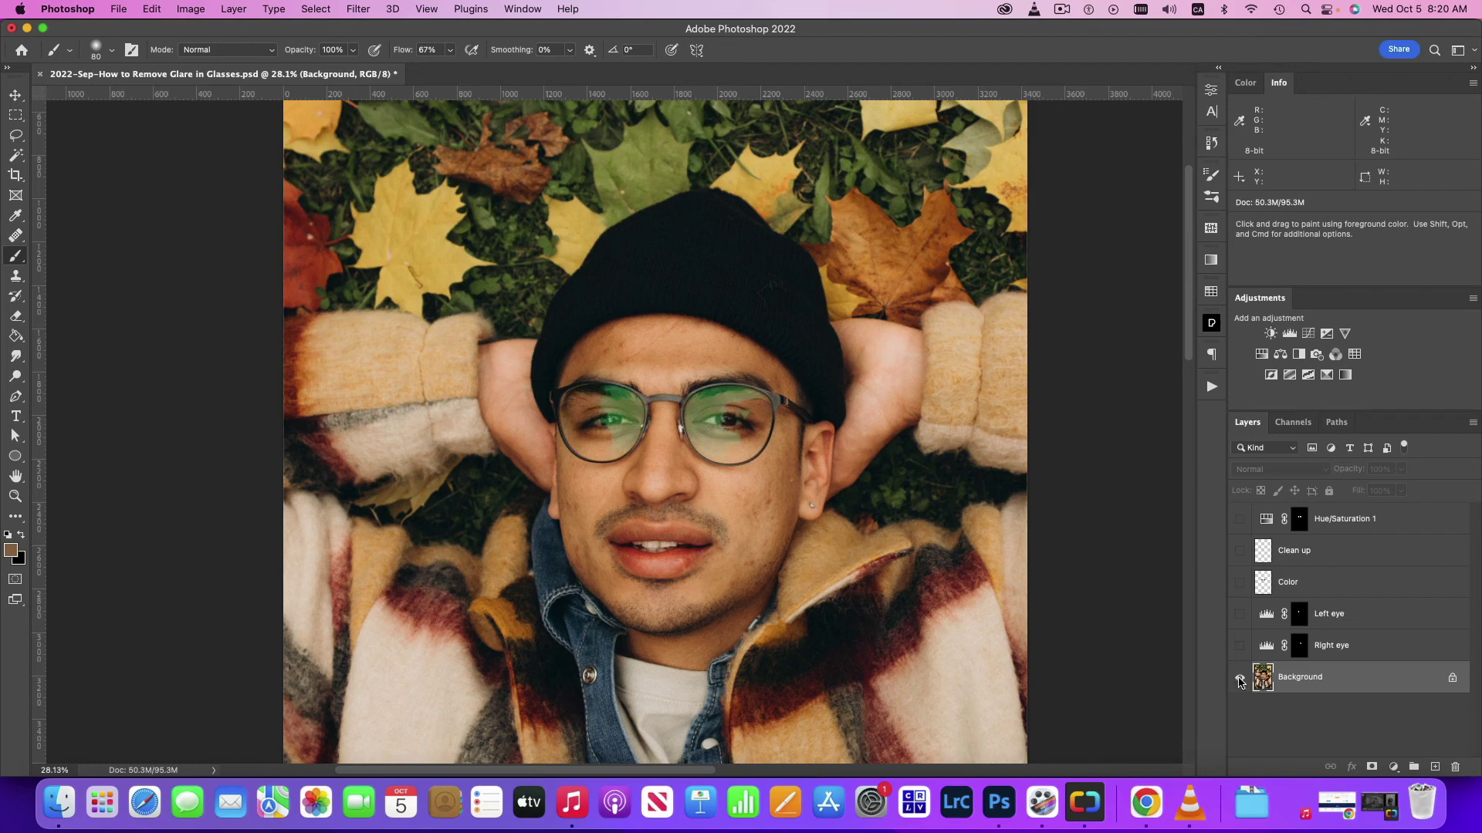
{"action": "left_click", "coordinate": [1239, 682], "text": "alt"}
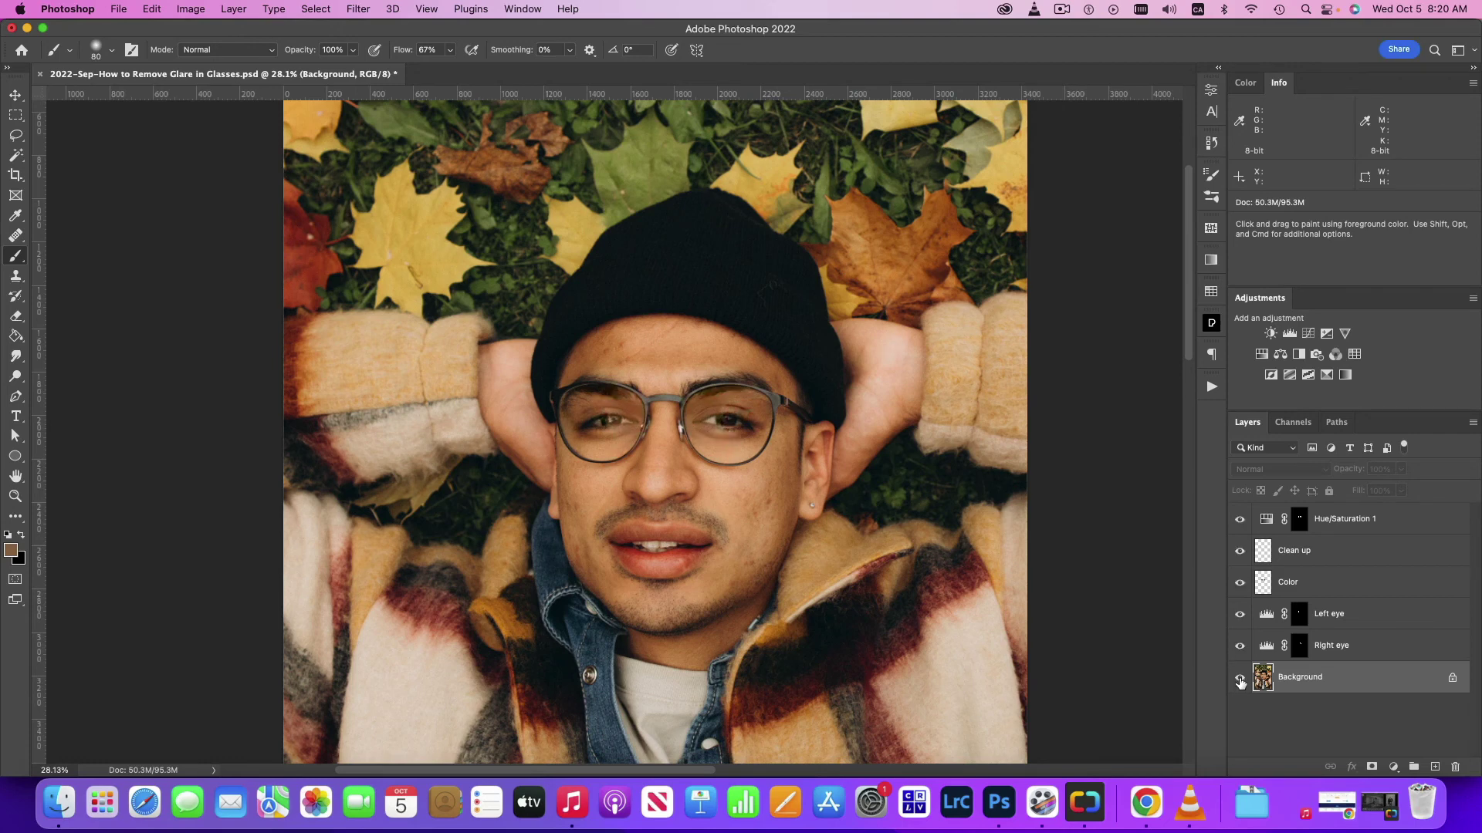
{"action": "left_click", "coordinate": [1239, 682], "text": "alt"}
{"action": "left_click", "coordinate": [1240, 683], "text": "alt"}
{"action": "left_click", "coordinate": [1239, 682], "text": "alt"}
Group all layers from Right eye to Hue/Saturation 1 into Group 1.
{"action": "scroll", "coordinate": [756, 417], "scroll_direction": "up", "scroll_amount": 2}
{"action": "scroll", "coordinate": [752, 421], "scroll_direction": "up", "scroll_amount": 3}
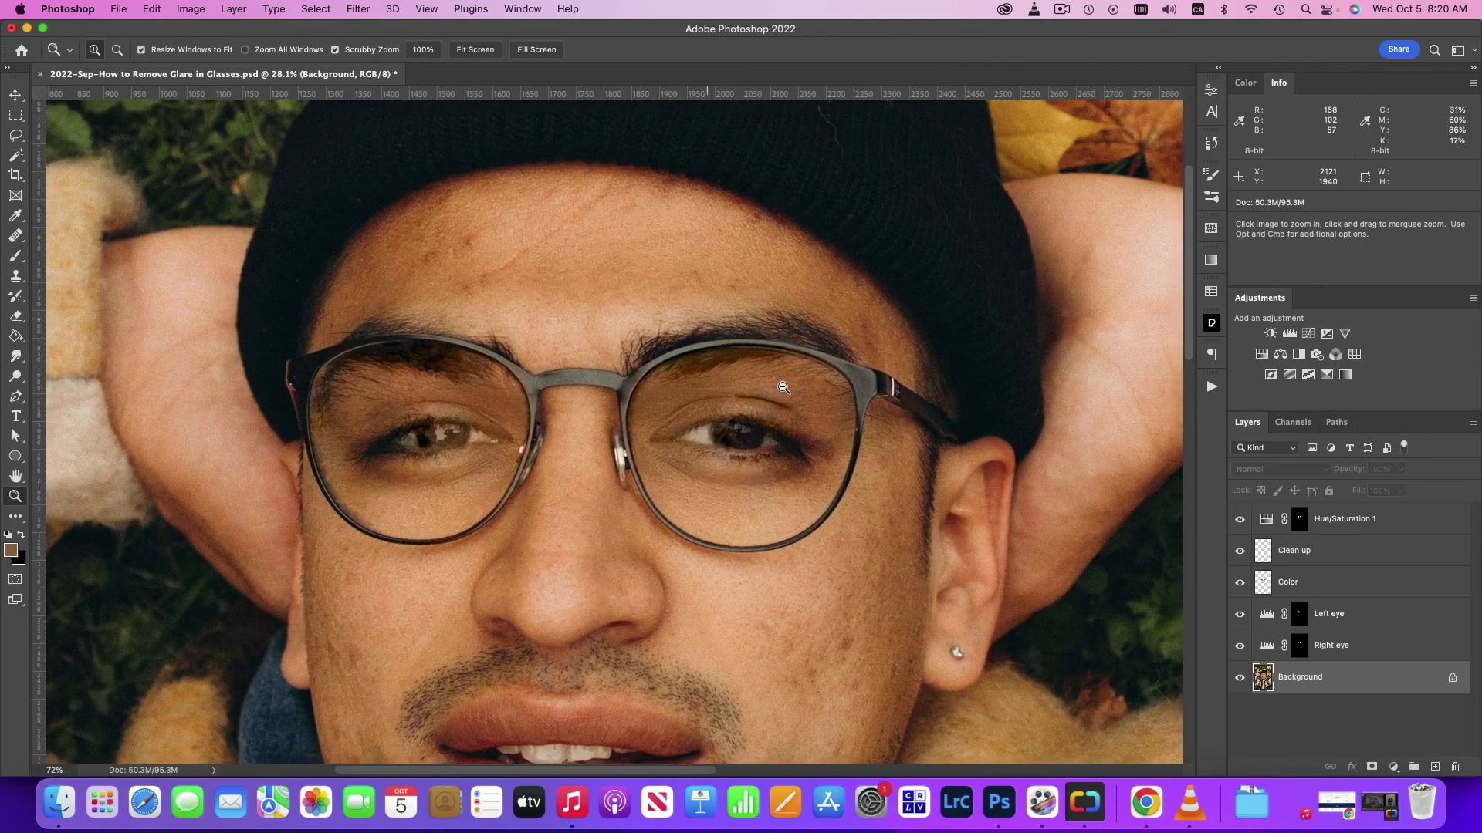
{"action": "scroll", "coordinate": [771, 347], "scroll_direction": "up", "scroll_amount": 2}
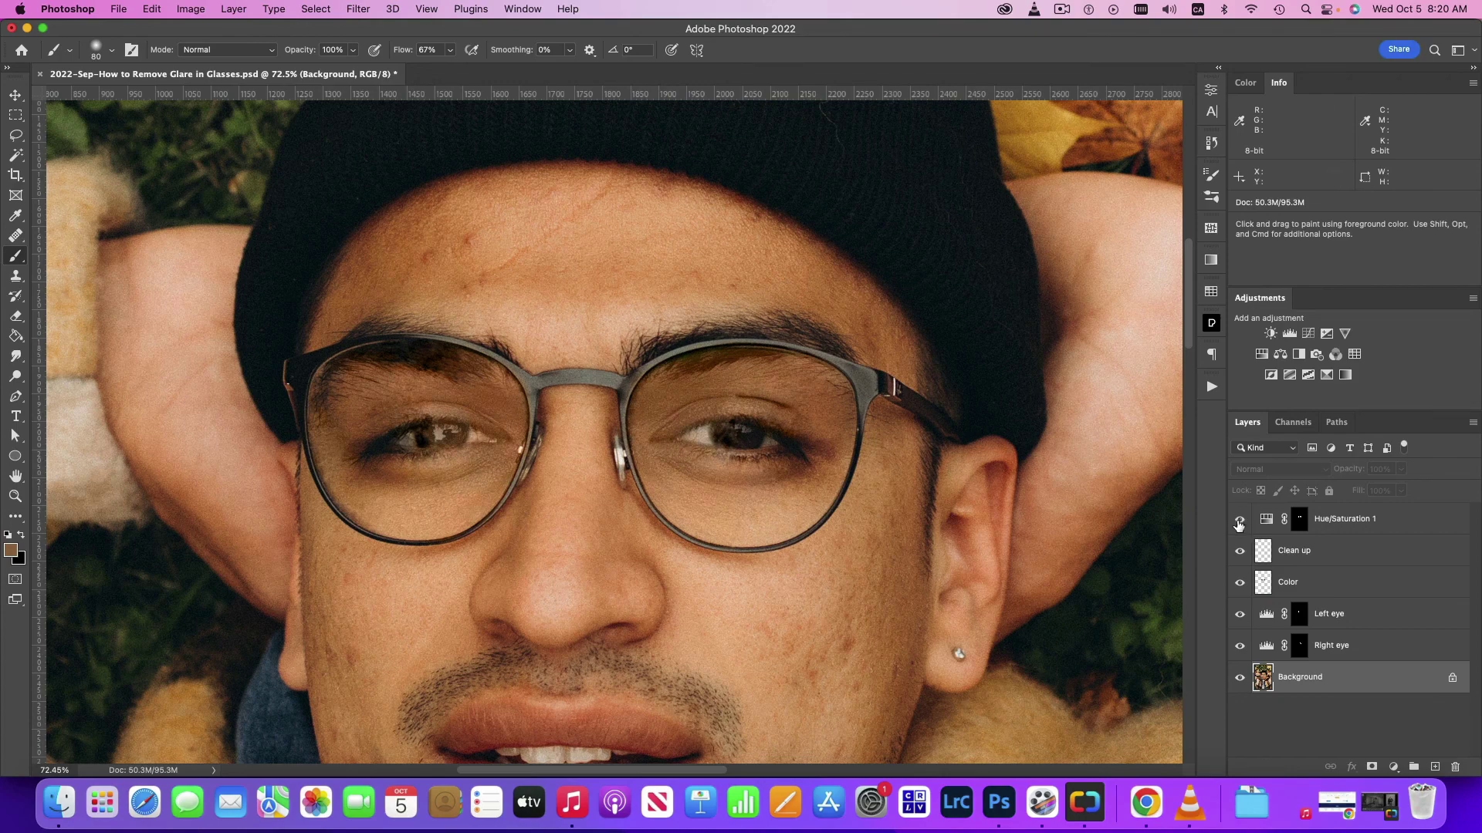
{"action": "left_click", "coordinate": [1239, 523]}
{"action": "left_click", "coordinate": [1238, 530]}
{"action": "left_click", "coordinate": [1356, 648]}
{"action": "left_click", "coordinate": [1346, 527], "text": "shift"}
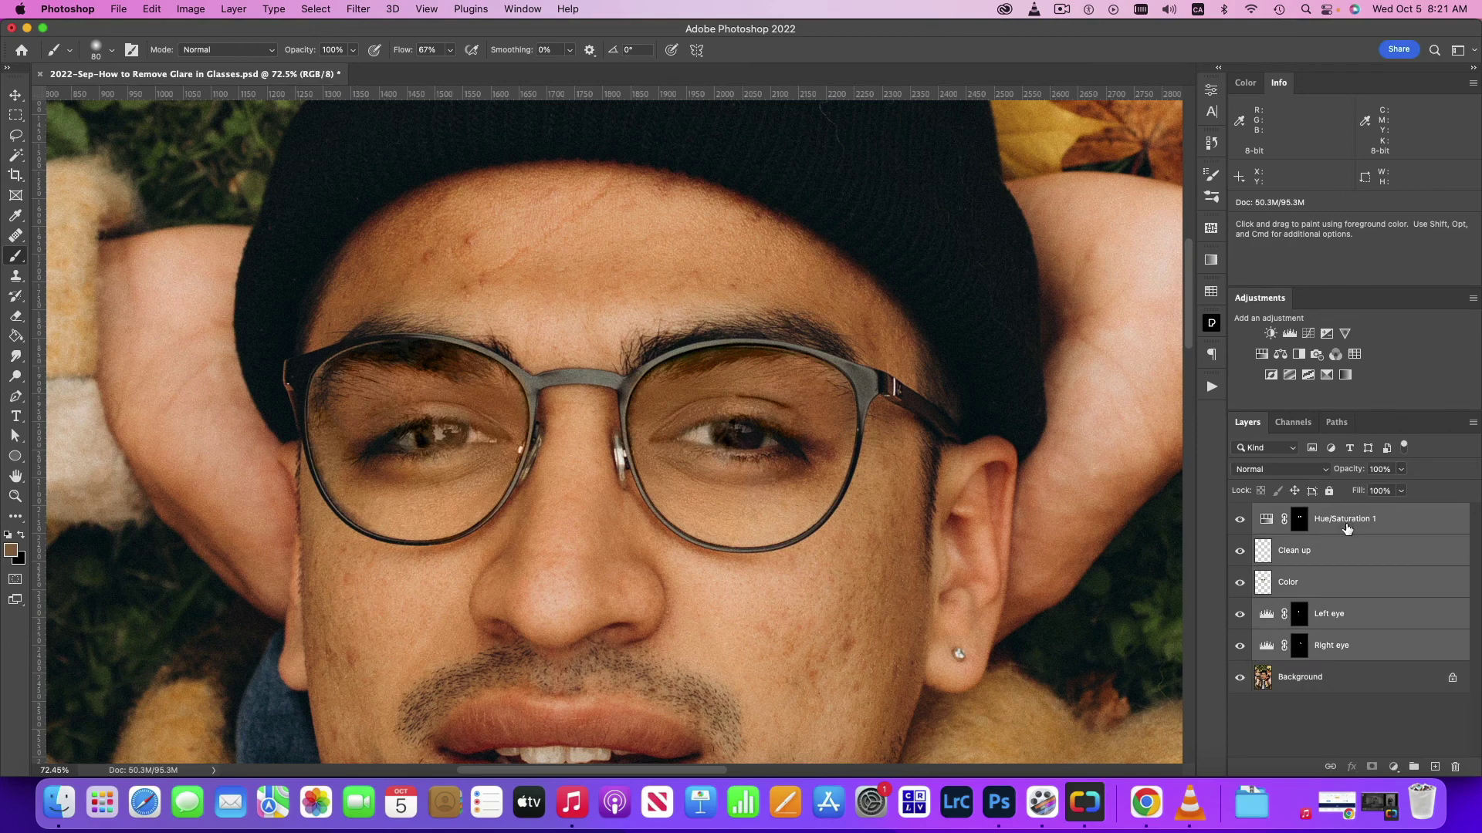
{"action": "key", "text": "super+g"}
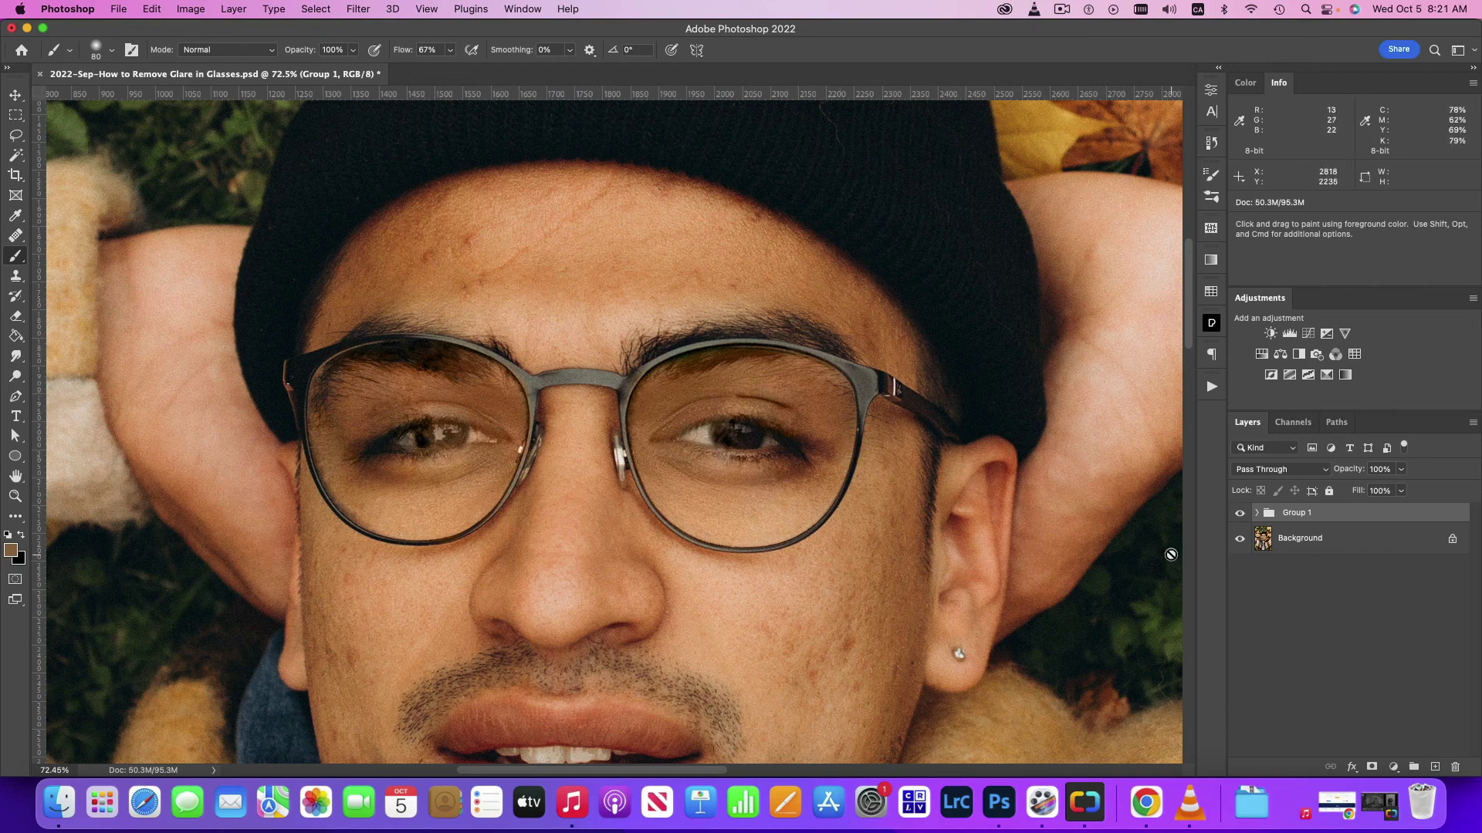
Toggle Group 1 on and off to compare before and after, leaving it visible.
{"action": "left_click", "coordinate": [1242, 515]}
{"action": "left_click", "coordinate": [1240, 515]}
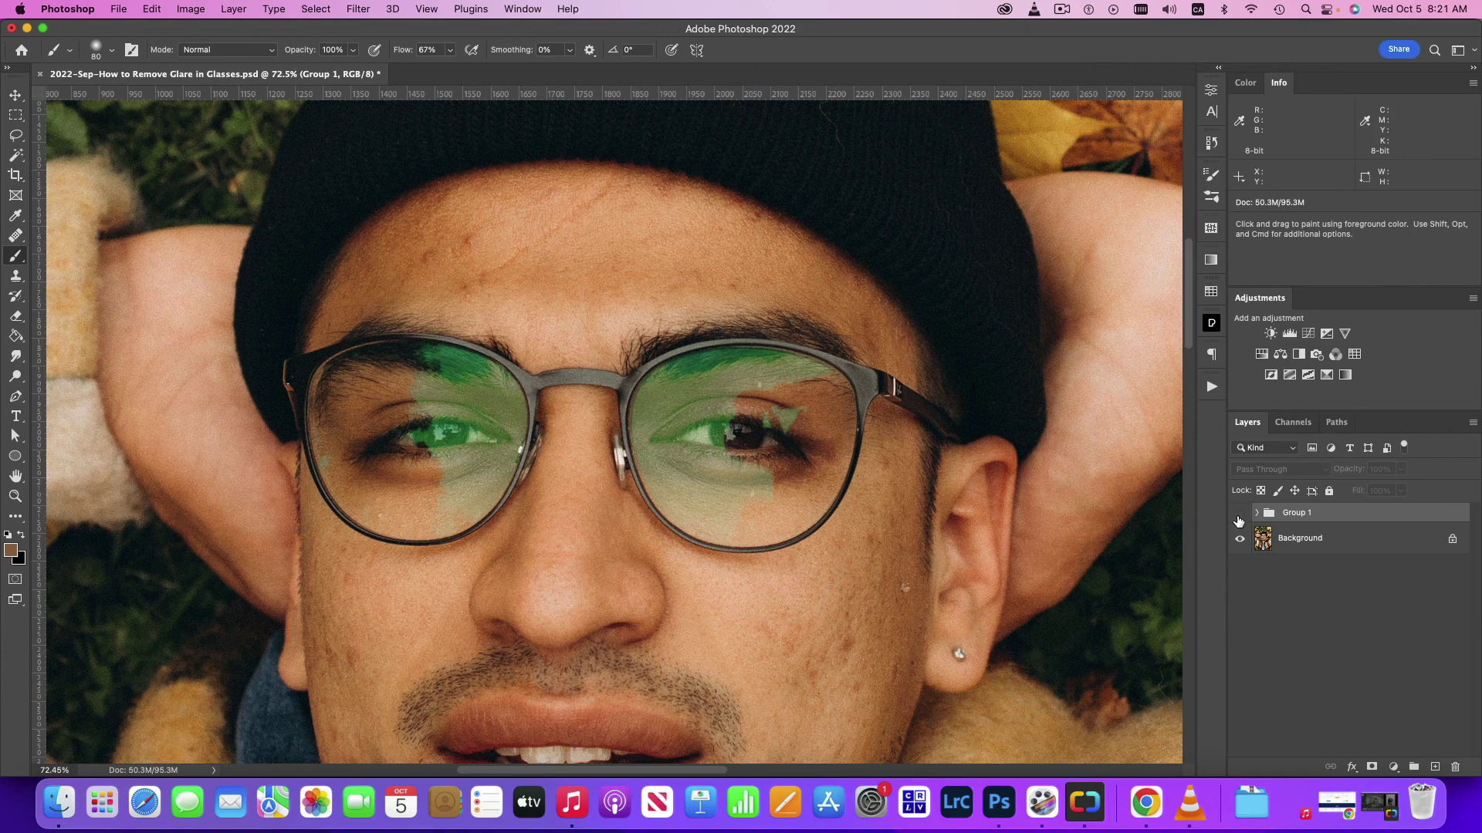
{"action": "left_click", "coordinate": [1239, 516]}
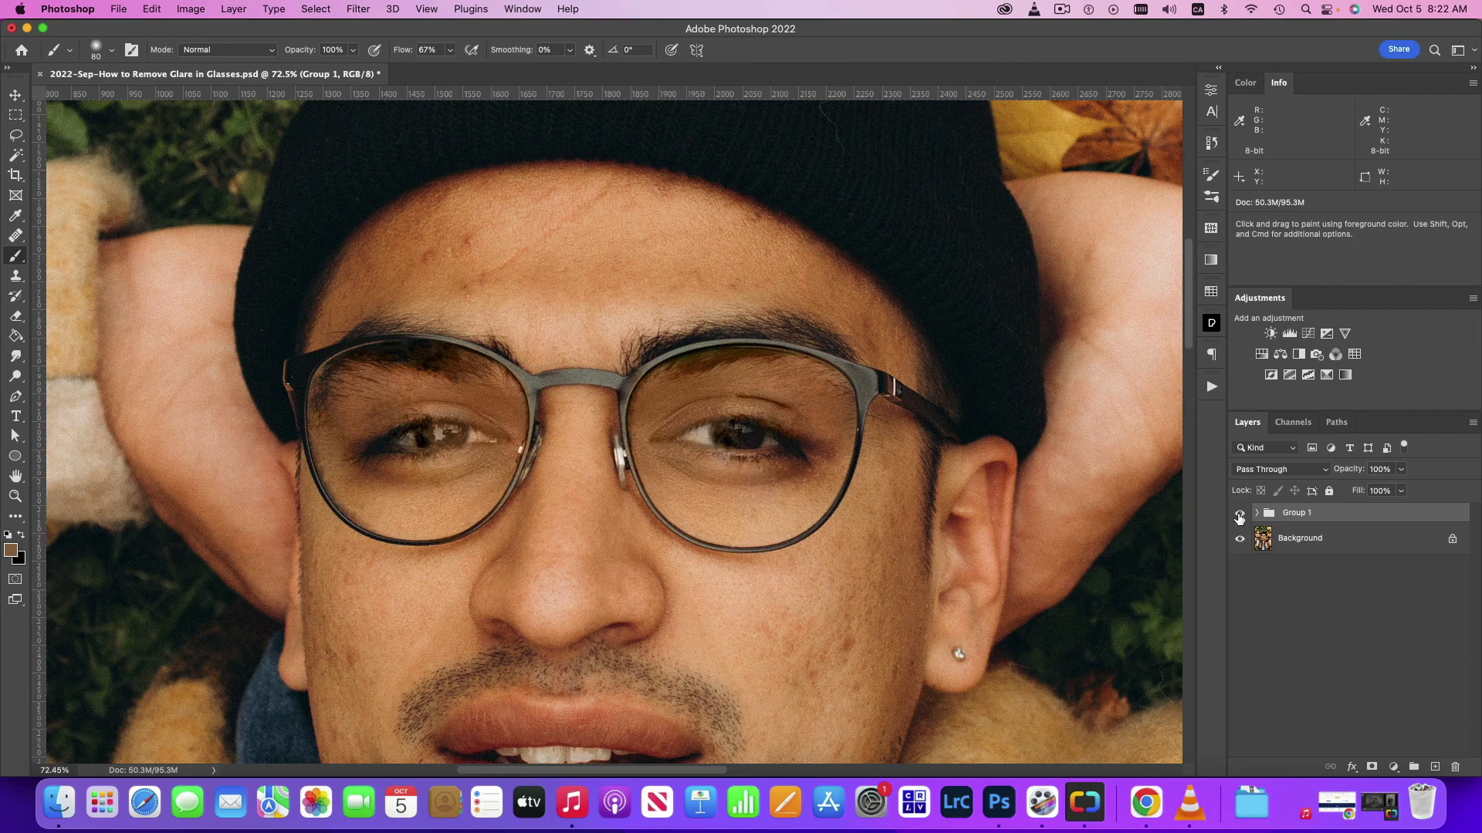
{"action": "left_click", "coordinate": [1240, 516]}
{"action": "left_click", "coordinate": [1239, 516]}
{"action": "left_click", "coordinate": [1239, 516]}
{"action": "left_click", "coordinate": [1238, 516]}
{"action": "left_click", "coordinate": [1240, 516]}
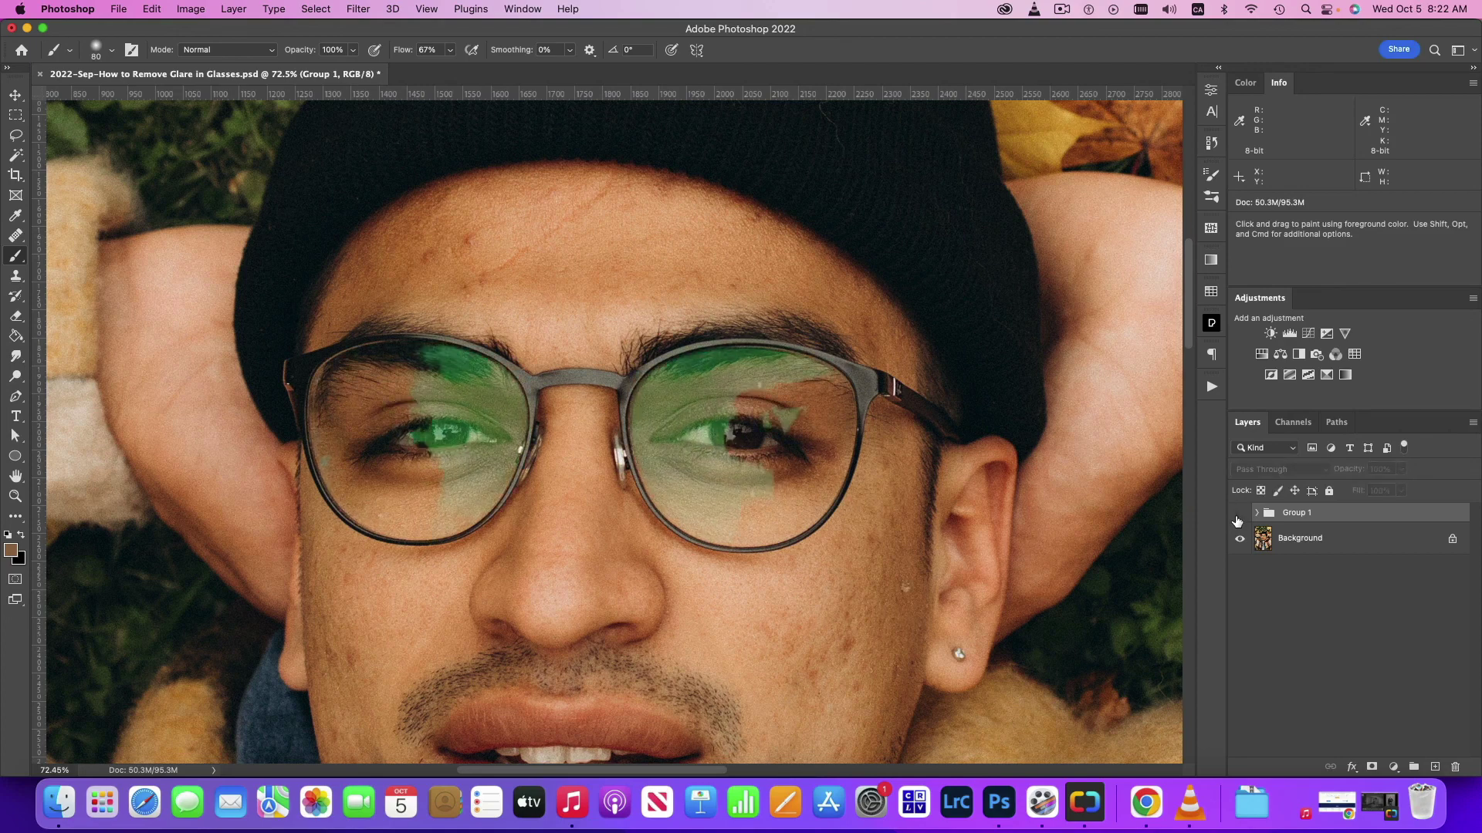
{"action": "left_click", "coordinate": [1239, 514]}
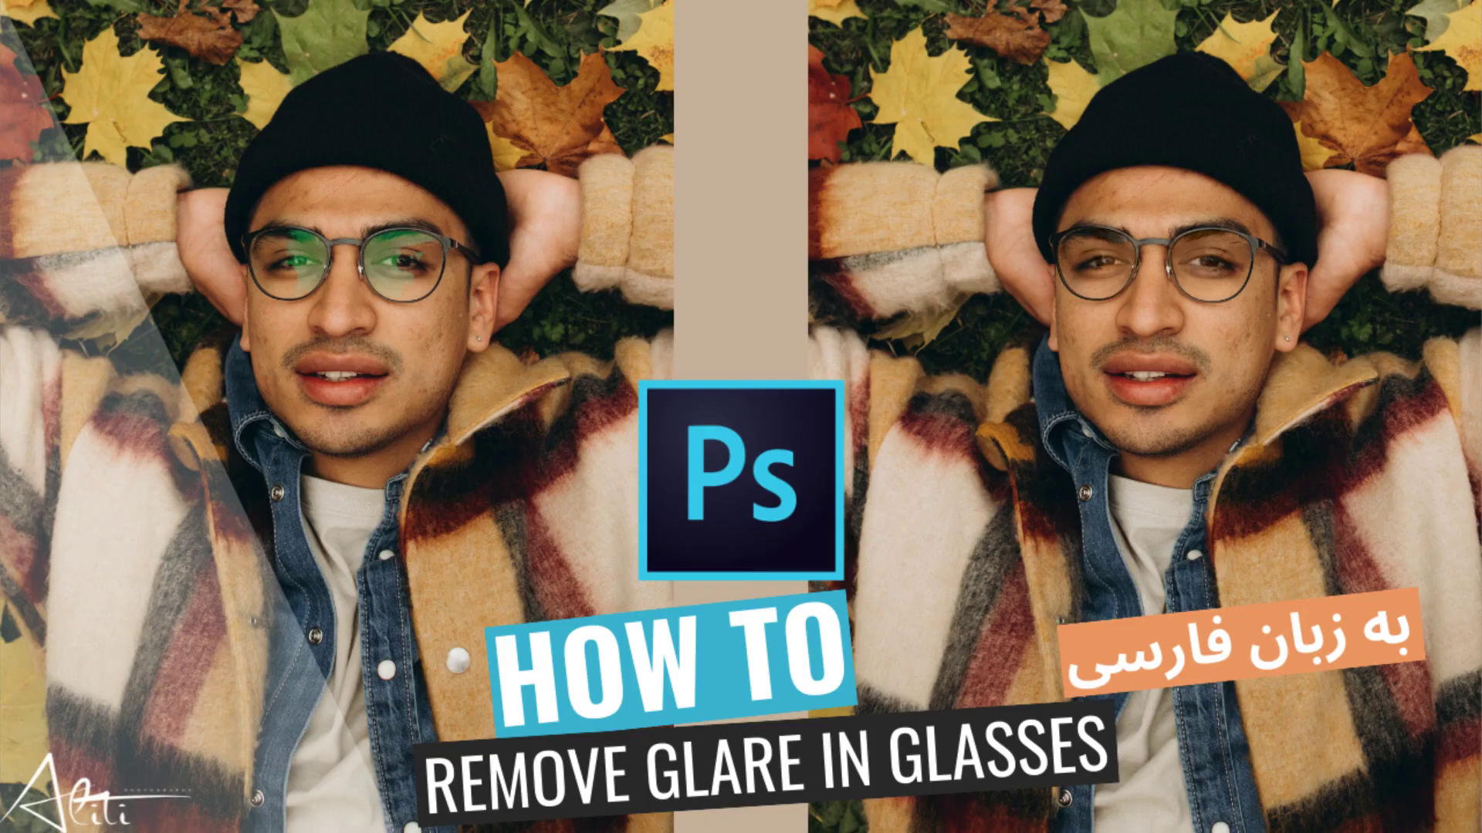